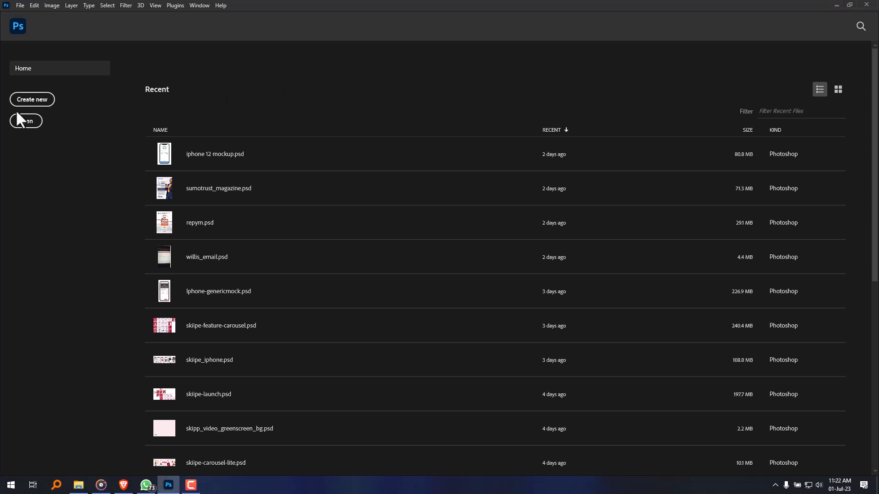
# Step: Create a new document from the A4 print preset (210 x 297 mm, 300 ppi) and set the Move tool's auto-select to Layer
pyautogui.click(28, 100)
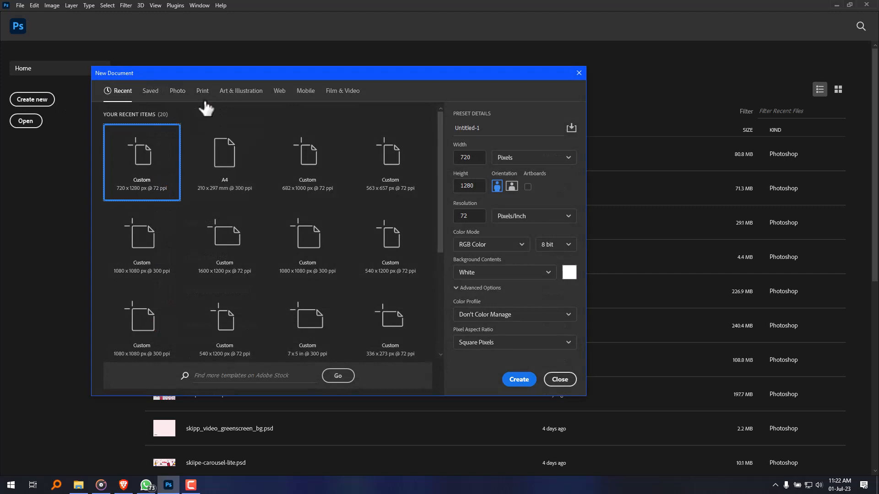
pyautogui.click(202, 91)
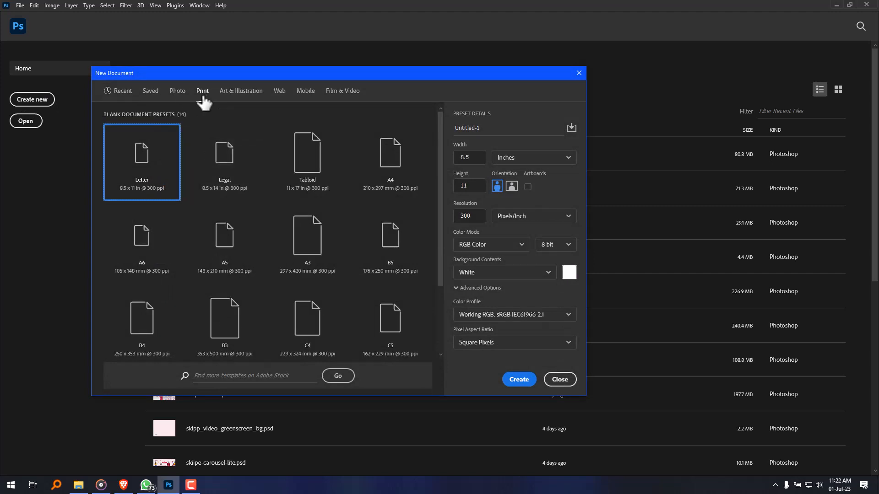
pyautogui.click(389, 140)
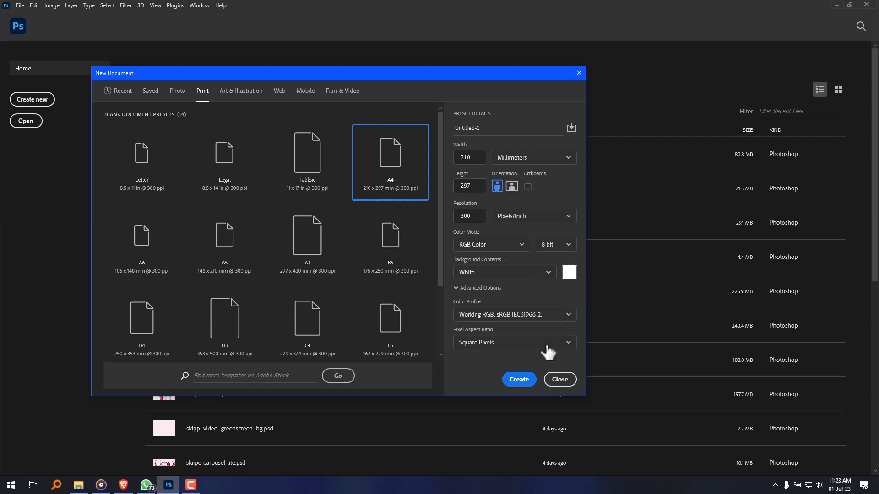
pyautogui.click(518, 381)
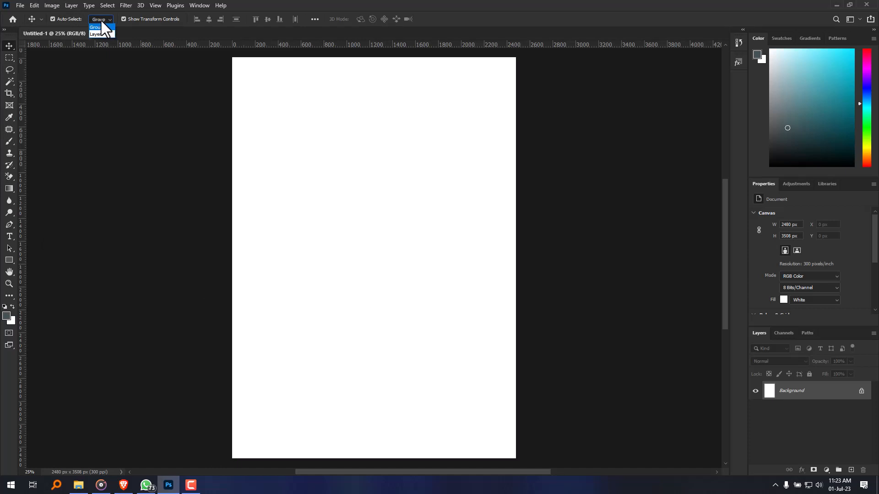
pyautogui.click(447, 15)
# Step: Switch to the desktop and open the Flyer Design 2 folder
pyautogui.click(836, 5)
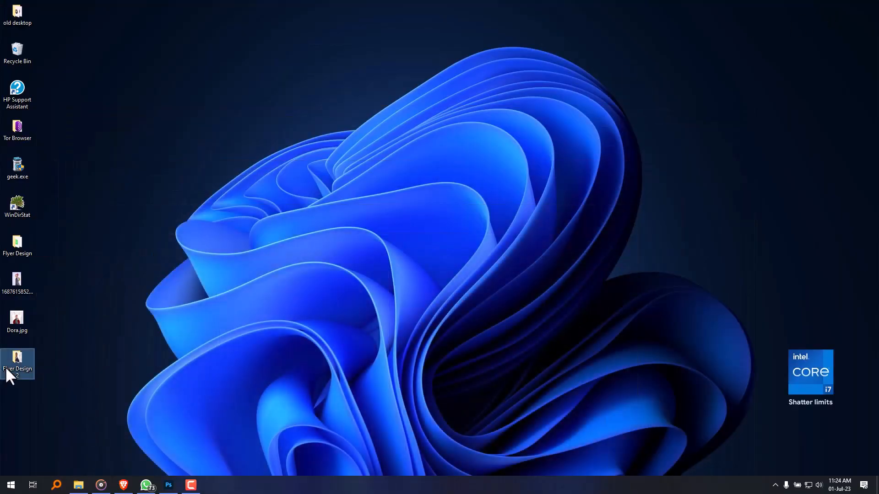
pyautogui.press('F2')
pyautogui.click(17, 352)
pyautogui.doubleClick(20, 356)
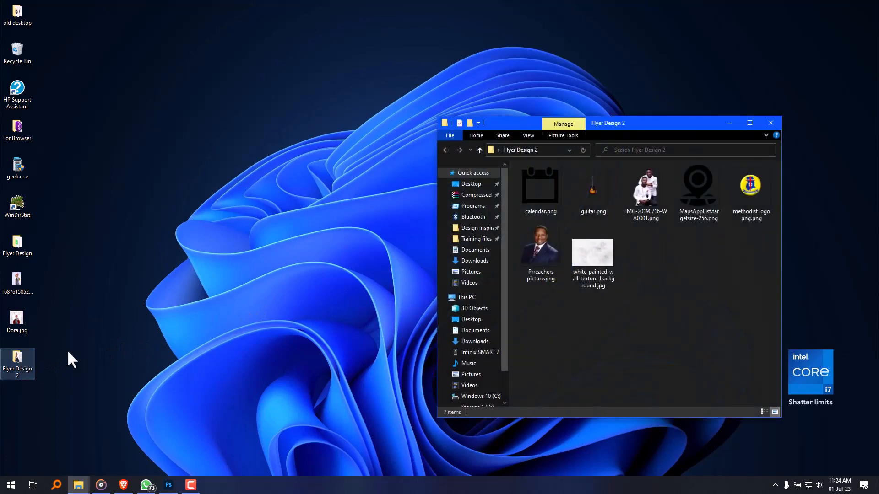
# Step: Preview the preacher's picture, the photo of the two men in white and the methodist logo, and minimize the folder
pyautogui.doubleClick(546, 253)
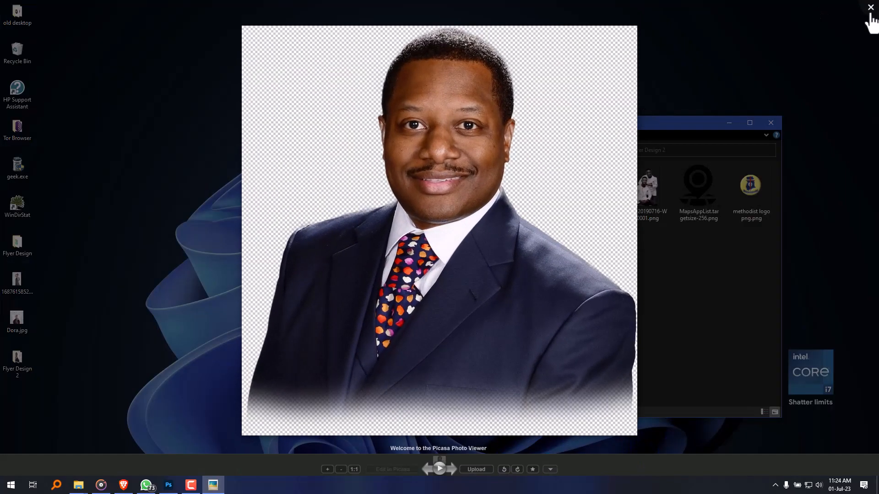
pyautogui.click(871, 7)
pyautogui.click(638, 203)
pyautogui.doubleClick(638, 204)
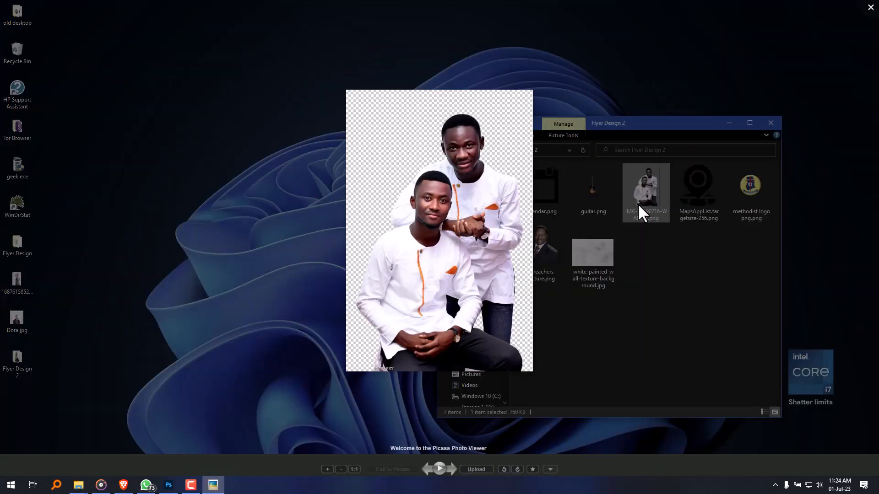
pyautogui.click(871, 7)
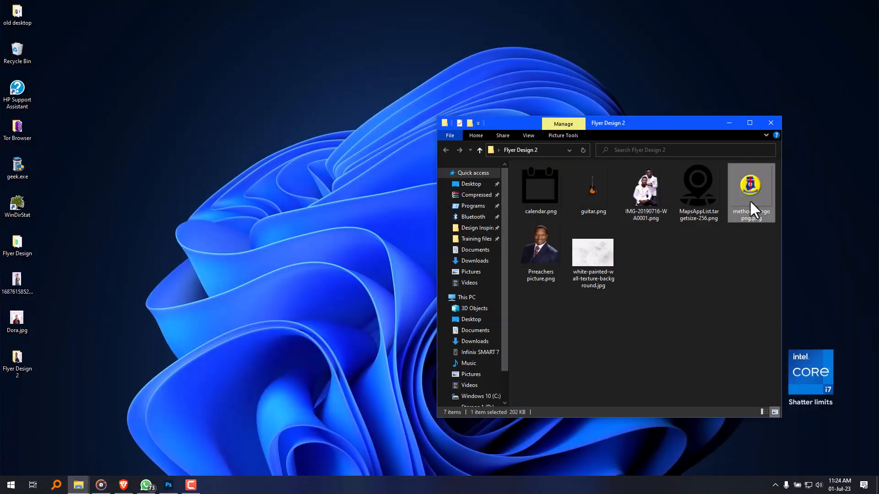
pyautogui.doubleClick(750, 201)
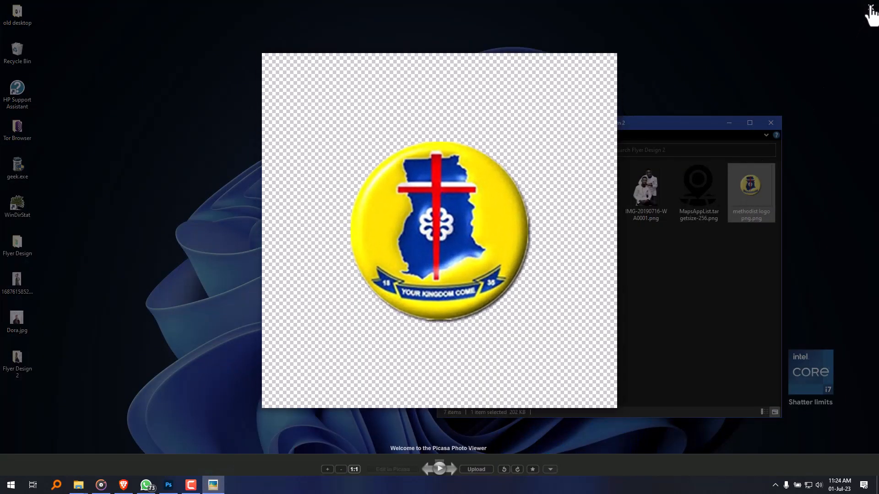
pyautogui.click(871, 7)
pyautogui.click(731, 120)
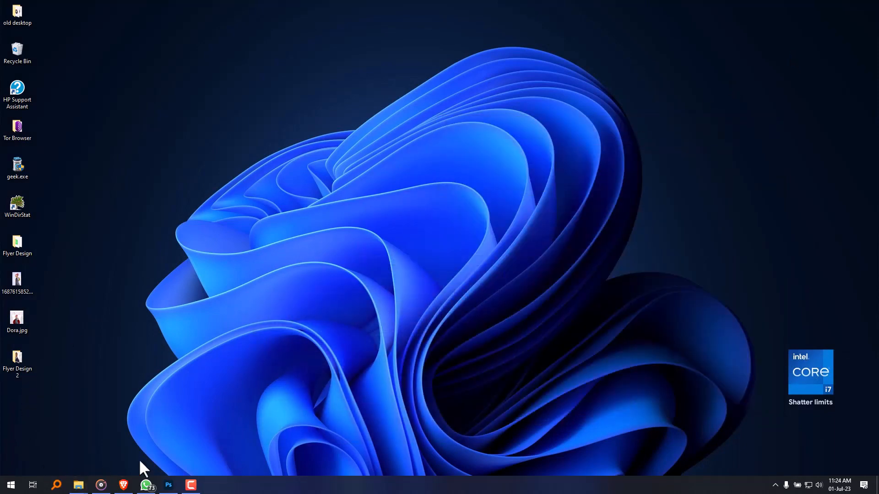
# Step: Switch to the Brave browser, open the "Copy of praise and worship" pin on the Pinterest flyer board and copy its image
pyautogui.click(123, 485)
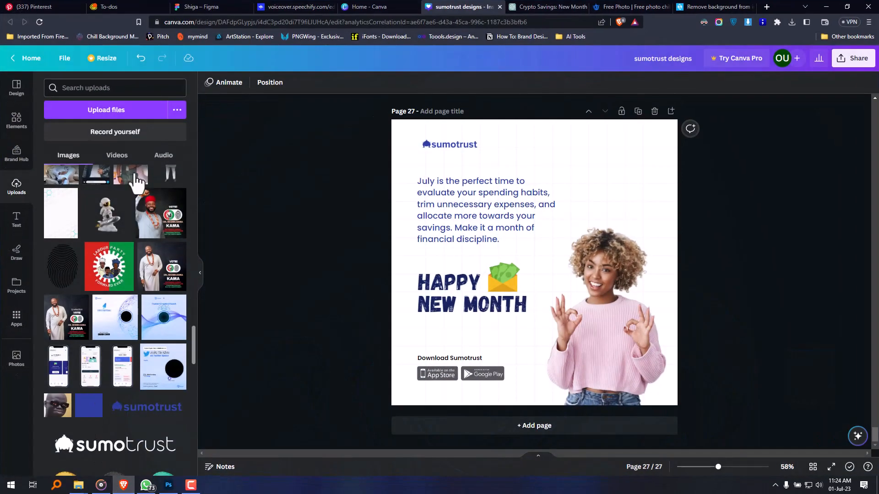
pyautogui.click(32, 7)
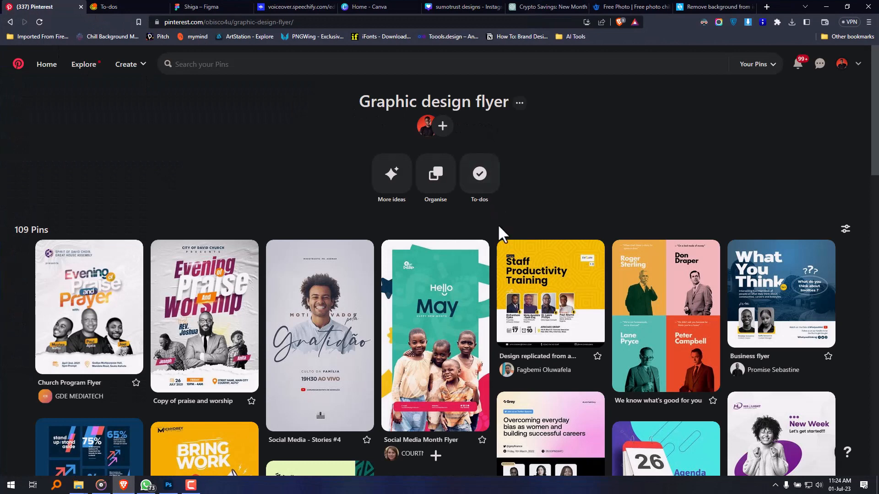
pyautogui.click(181, 295)
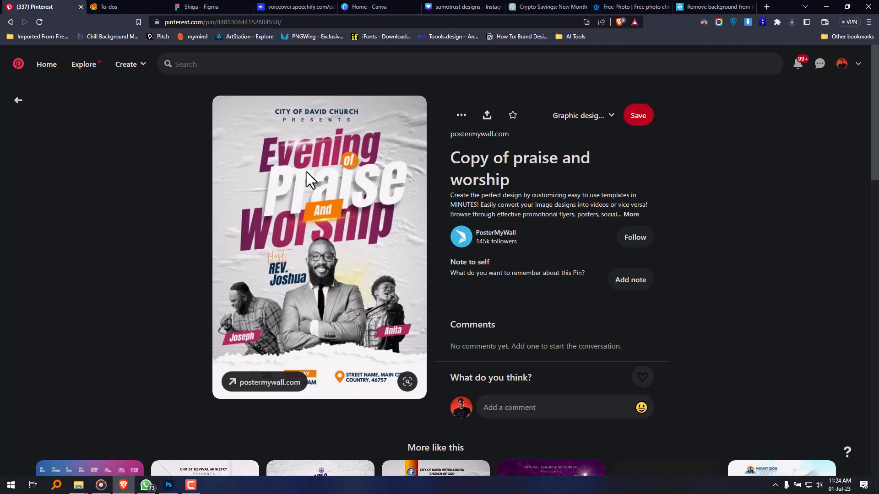
pyautogui.rightClick(280, 182)
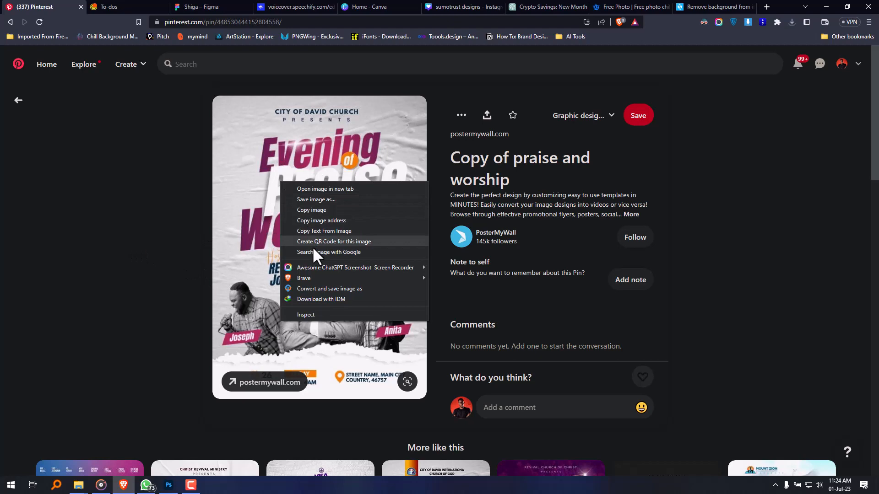
pyautogui.click(317, 209)
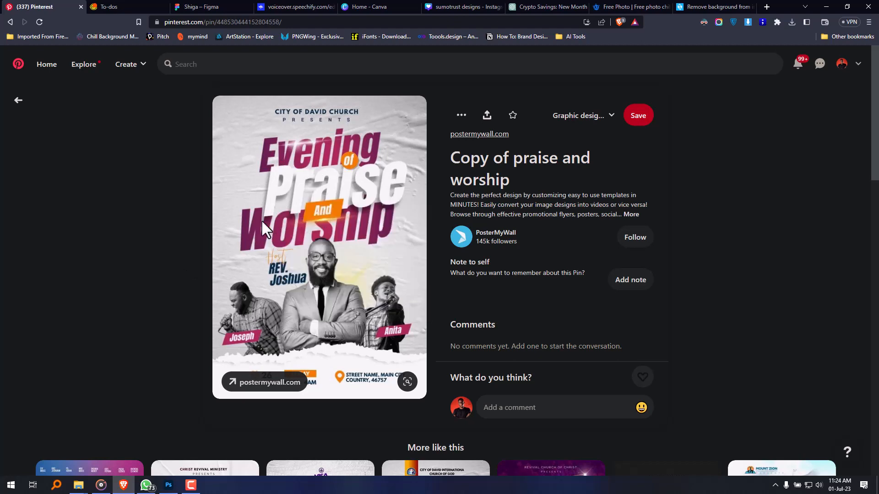
# Step: Switch back to Photoshop and paste the copied flyer image into a new 489 x 693 px document based on the Clipboard preset
pyautogui.click(168, 485)
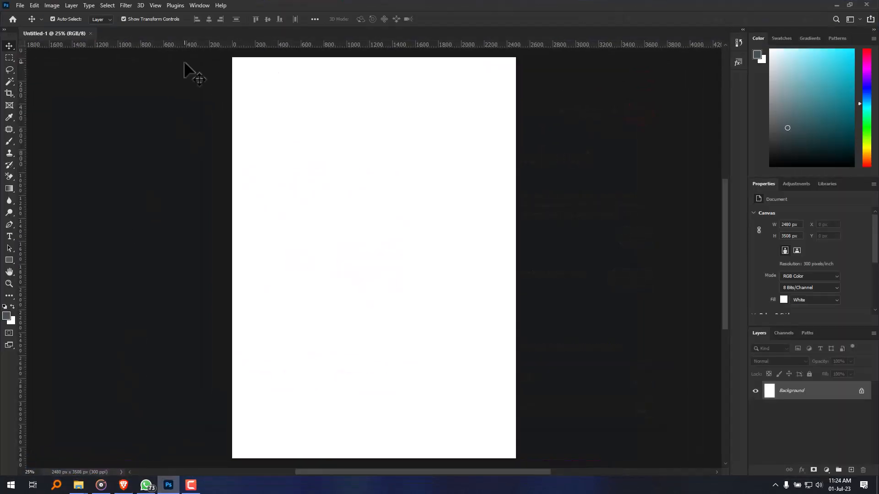
pyautogui.hotkey('ctrl', 'v')
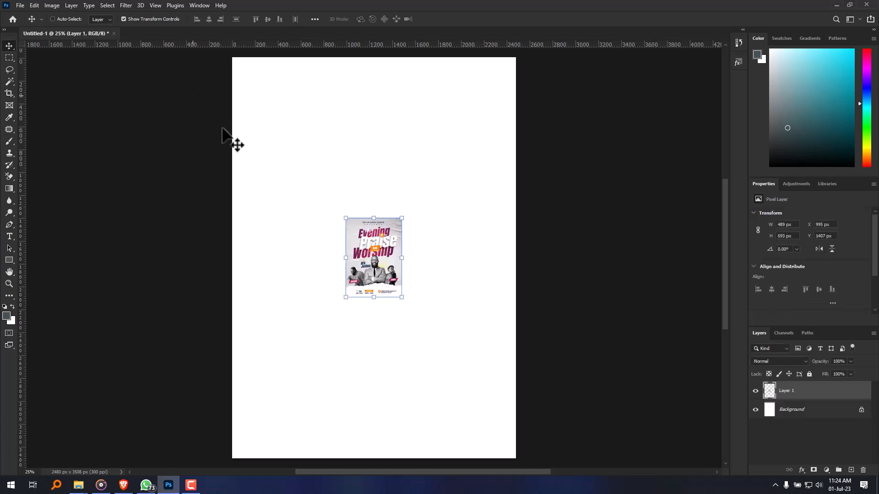
pyautogui.hotkey('ctrl', 'z')
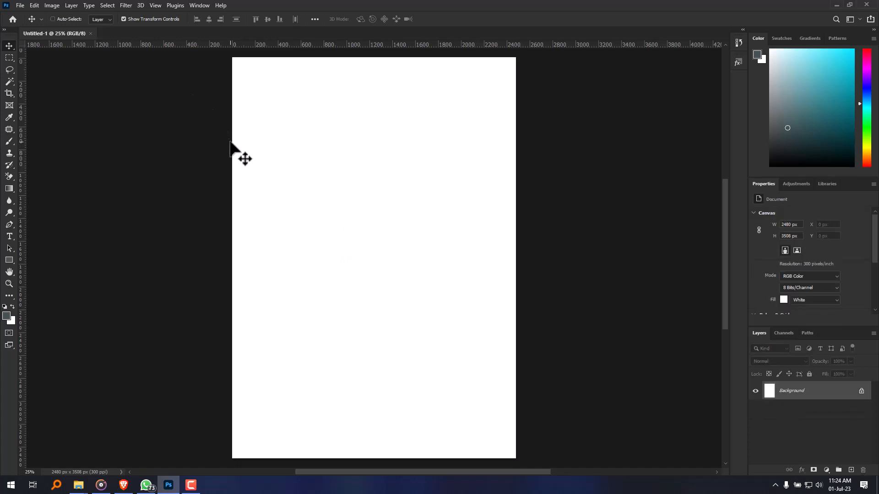
pyautogui.hotkey('ctrl', 'n')
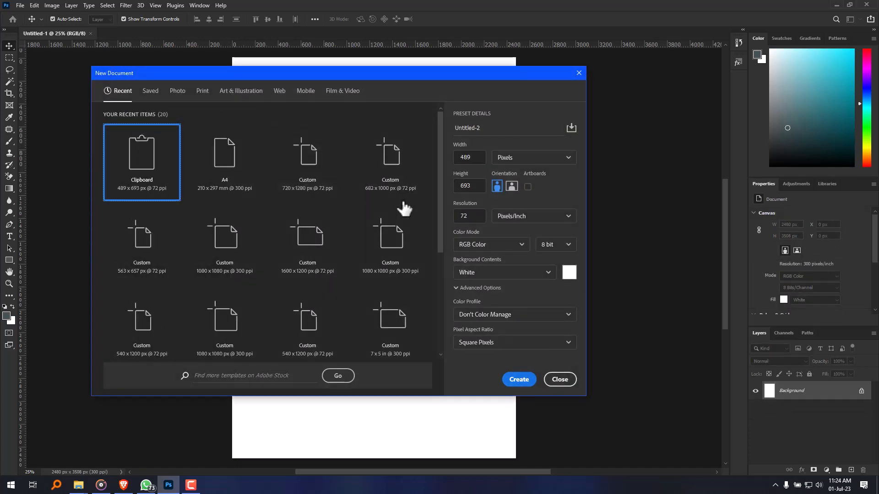
pyautogui.click(522, 382)
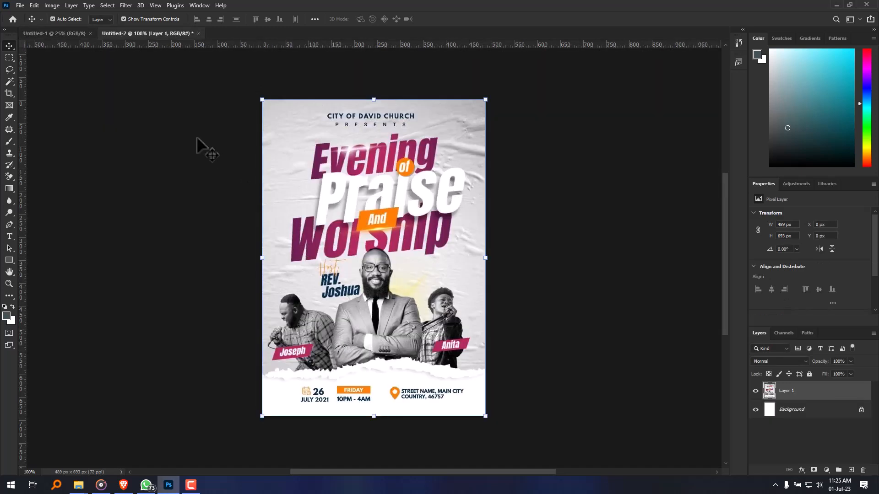
# Step: Compare the blank A4 document with the reference flyer document
pyautogui.click(72, 32)
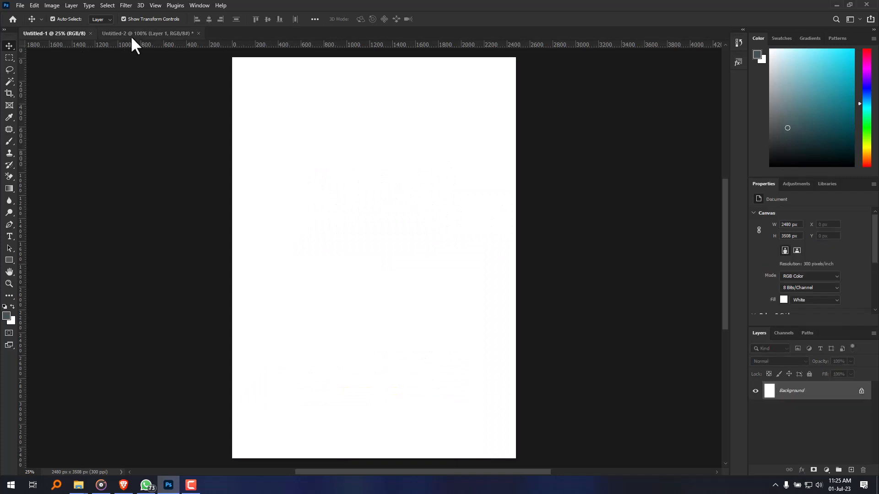
pyautogui.click(131, 34)
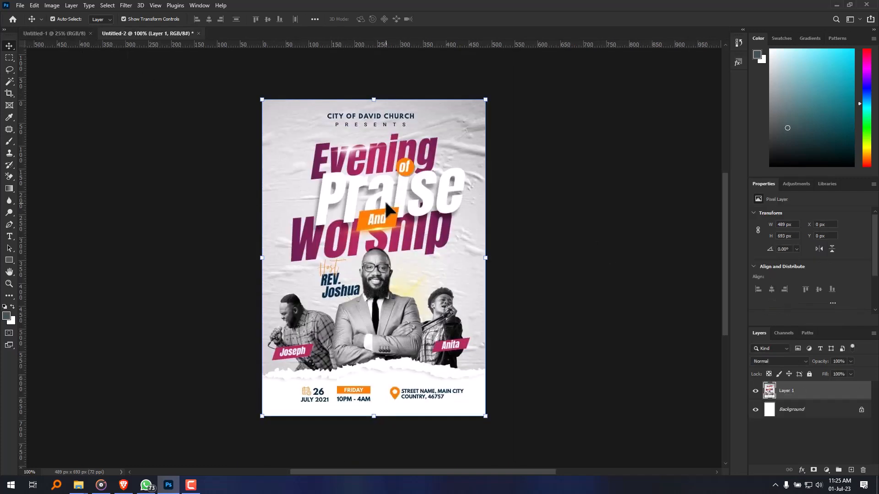
pyautogui.click(68, 35)
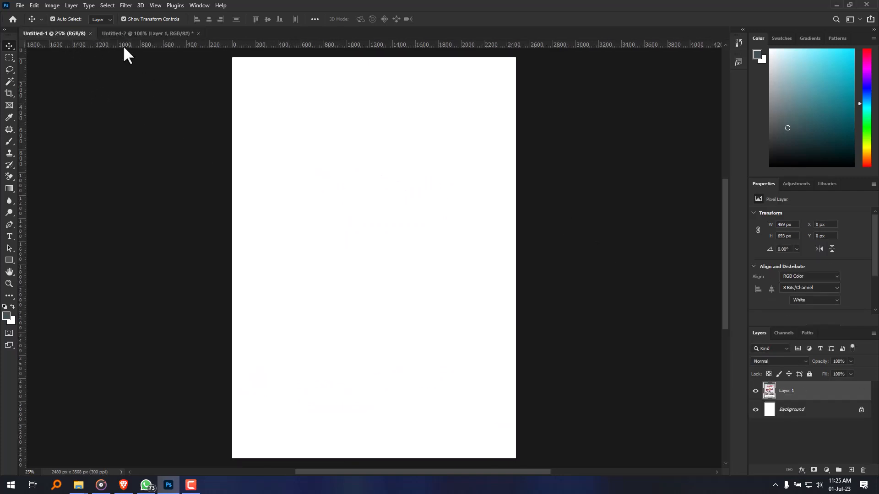
pyautogui.click(163, 33)
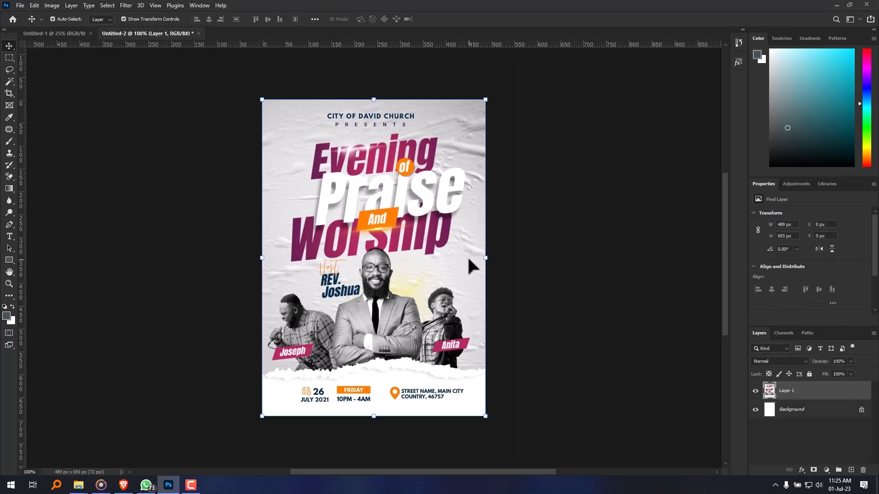
# Step: Place white-painted-wall-texture-background.jpg from the Flyer Design 2 folder into the blank A4 document
pyautogui.click(69, 33)
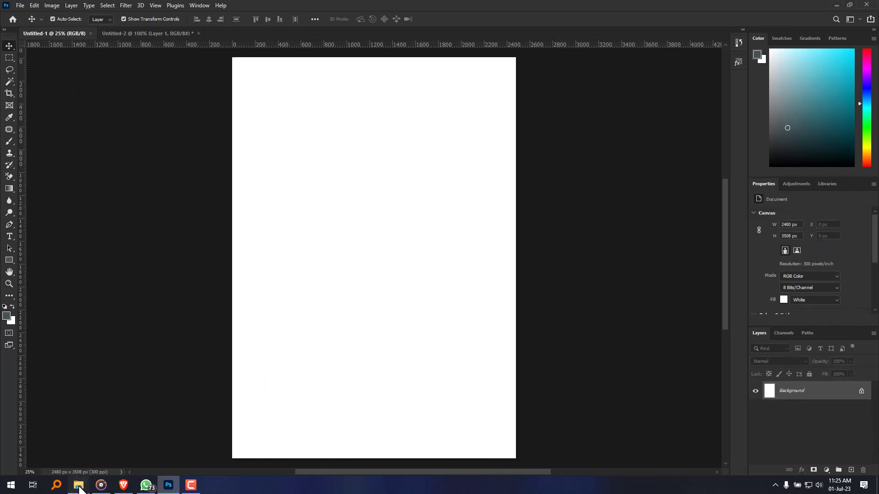
pyautogui.moveTo(78, 484)
pyautogui.click(103, 446)
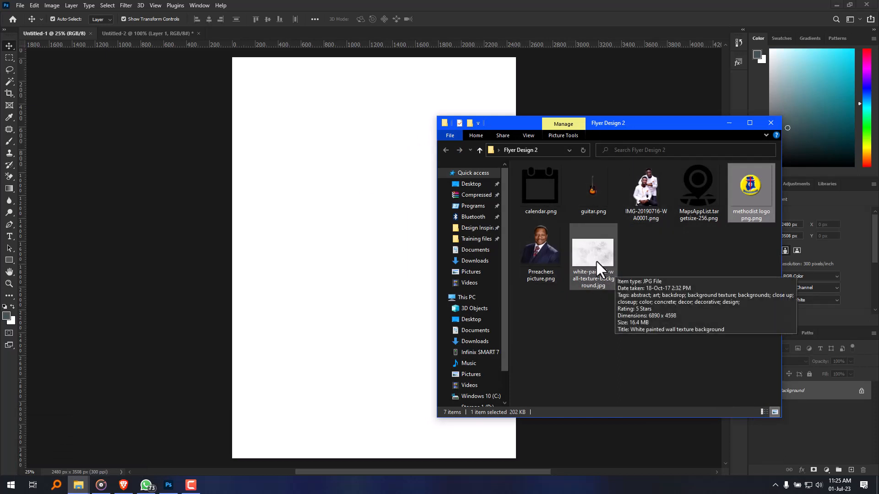
pyautogui.moveTo(602, 257)
pyautogui.mouseDown()
pyautogui.moveTo(647, 345)
pyautogui.moveTo(634, 354)
pyautogui.moveTo(408, 336)
pyautogui.moveTo(363, 285)
pyautogui.mouseUp()
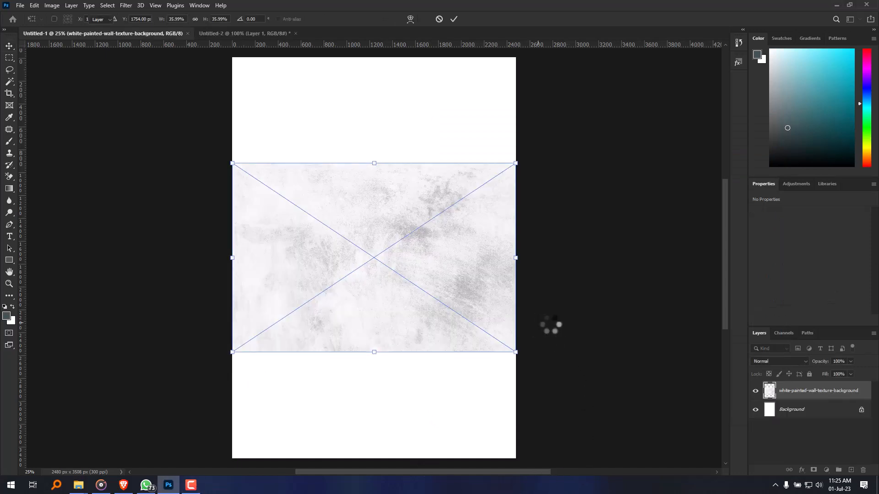
pyautogui.press('Return')
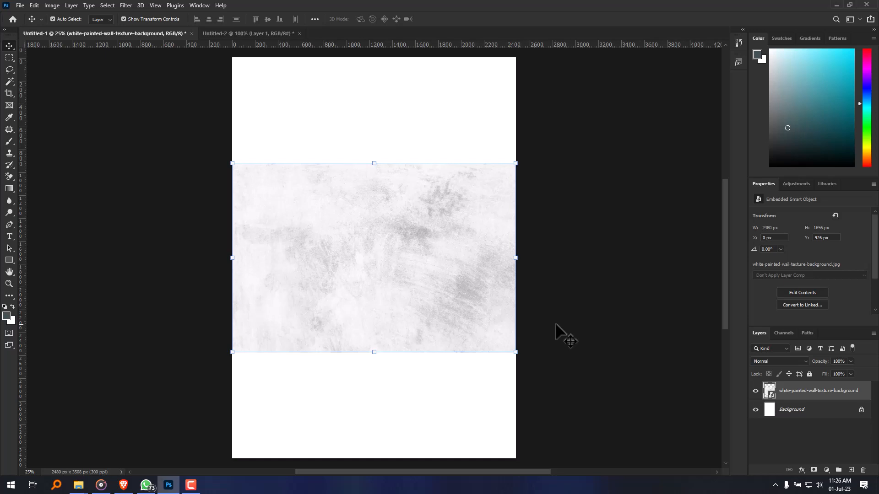
pyautogui.click(481, 482)
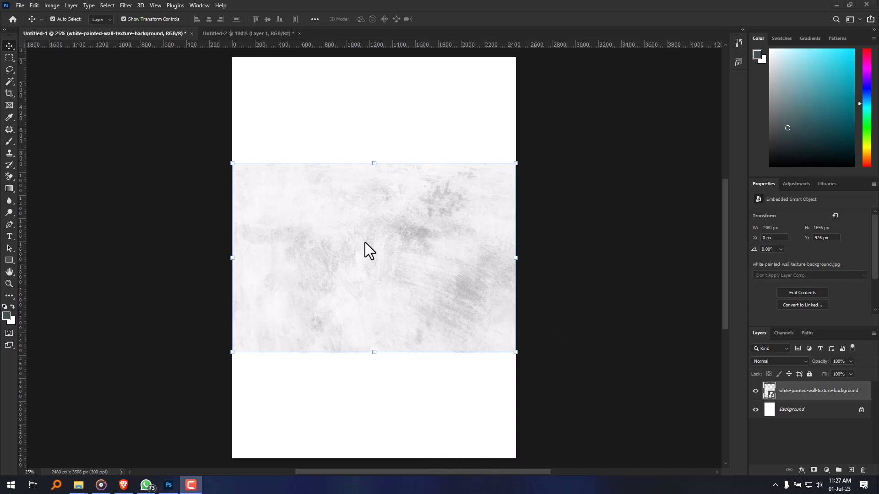
# Step: Rotate the wall texture -90° and enlarge it from the canvas's top-left corner to about 2509 x 3759 px, covering the page
pyautogui.click(515, 163)
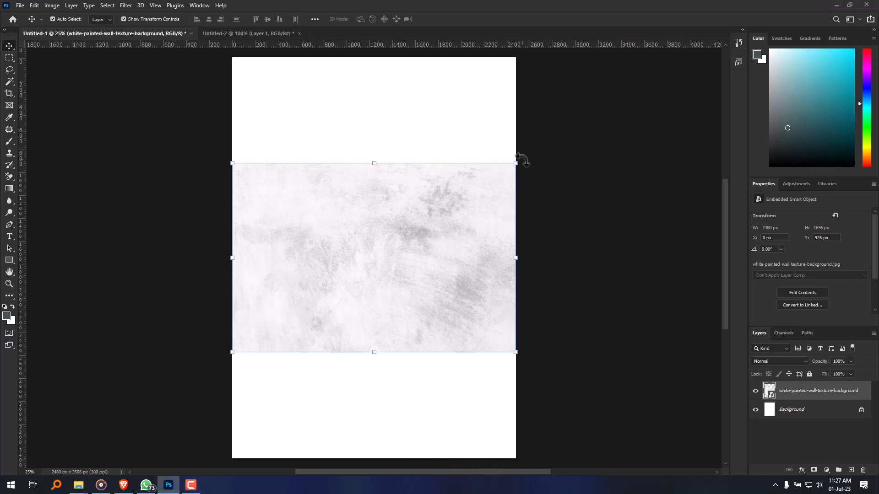
pyautogui.click(523, 160)
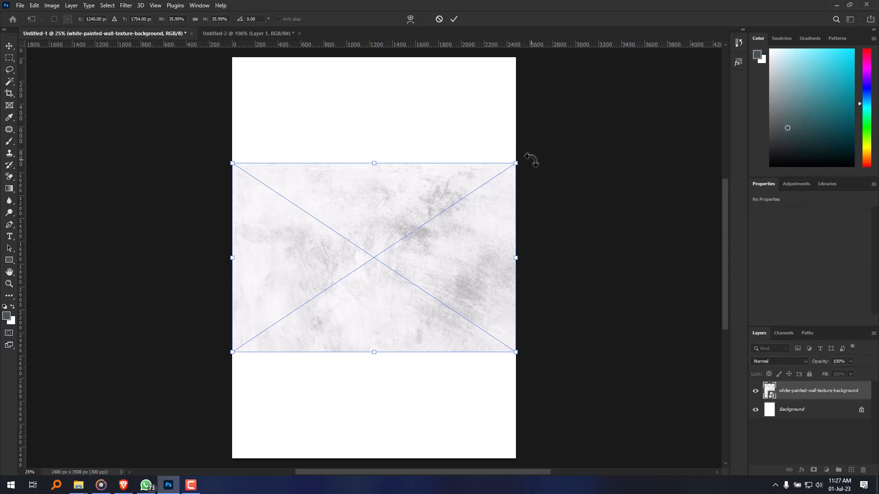
pyautogui.moveTo(530, 161); pyautogui.dragTo(305, 162)
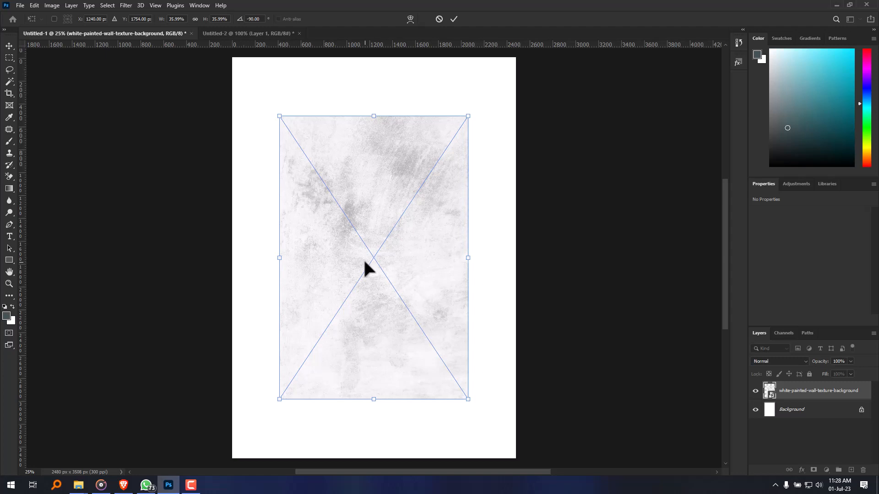
pyautogui.moveTo(360, 179); pyautogui.dragTo(317, 125)
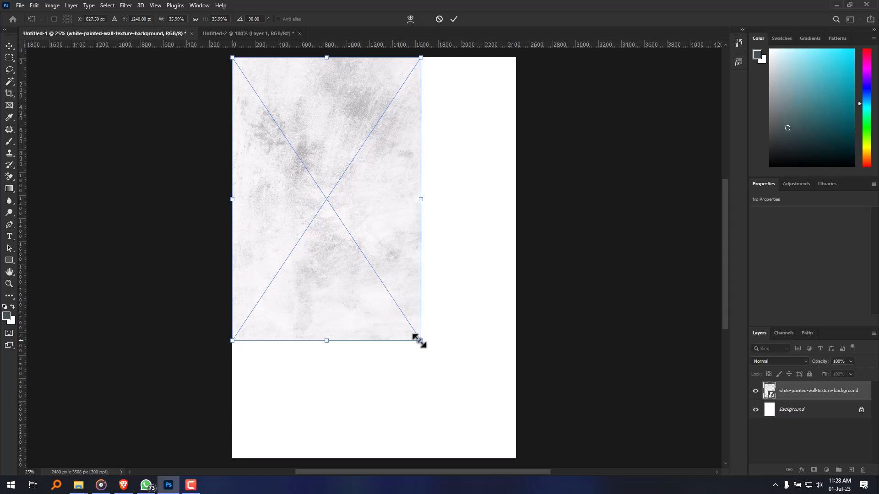
pyautogui.moveTo(419, 341); pyautogui.dragTo(551, 454)
pyautogui.press('Return')
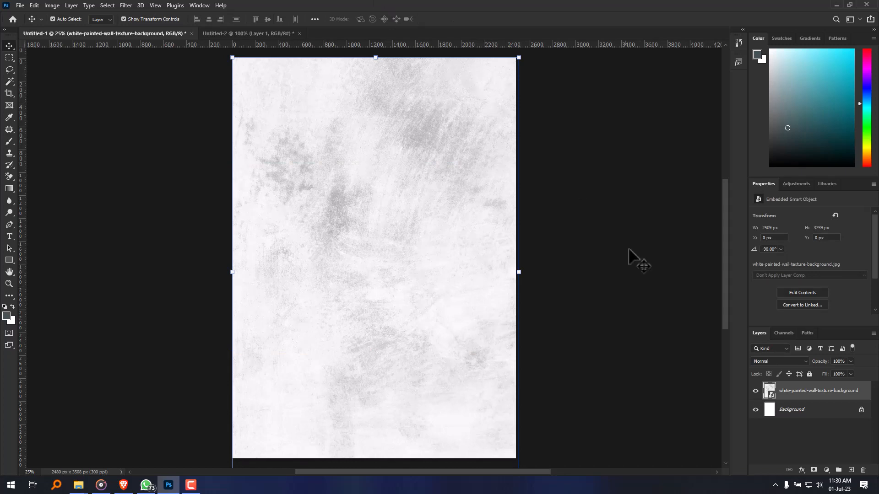
# Step: Deselect the wall texture and create a 200 x 200 px square on the page's upper part
pyautogui.click(550, 138)
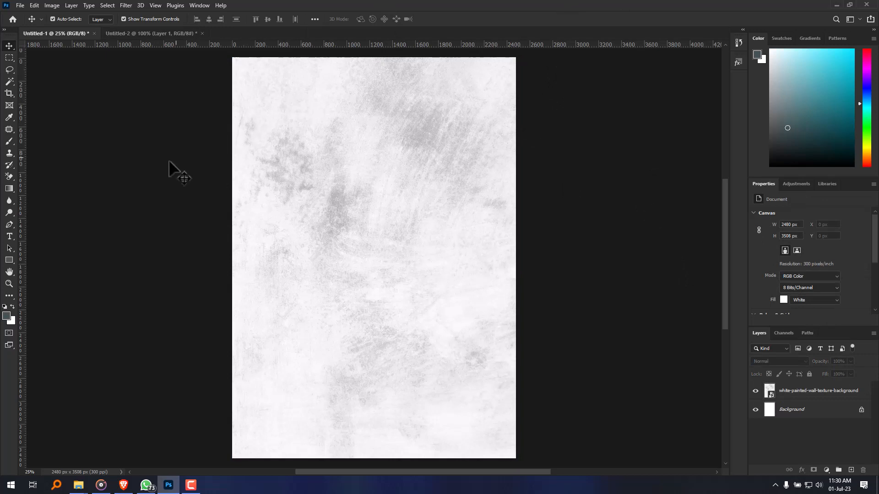
pyautogui.click(9, 260)
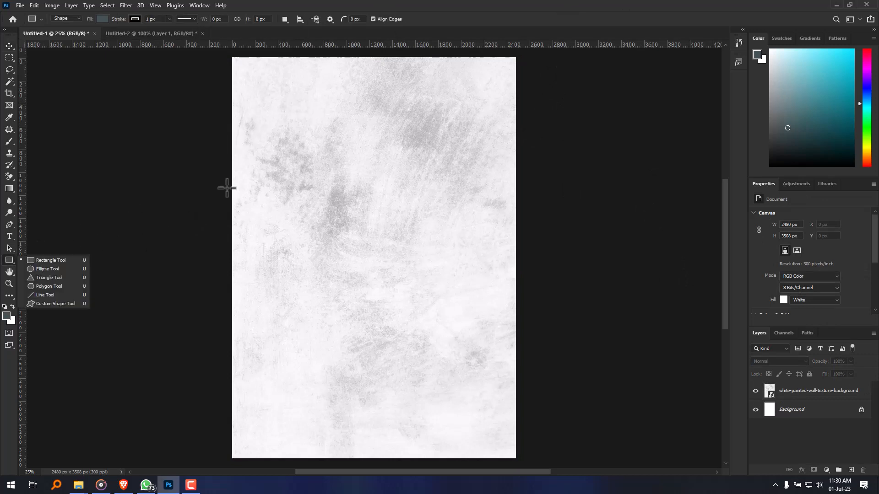
pyautogui.click(284, 130)
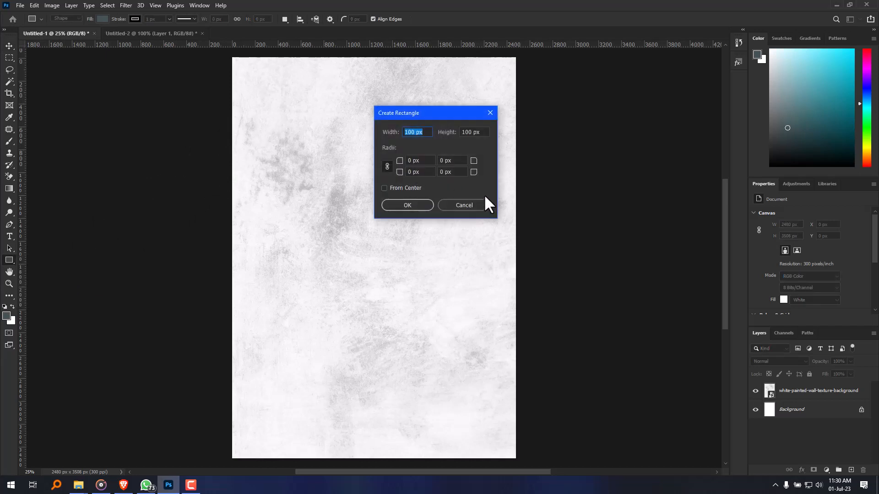
pyautogui.write('200')
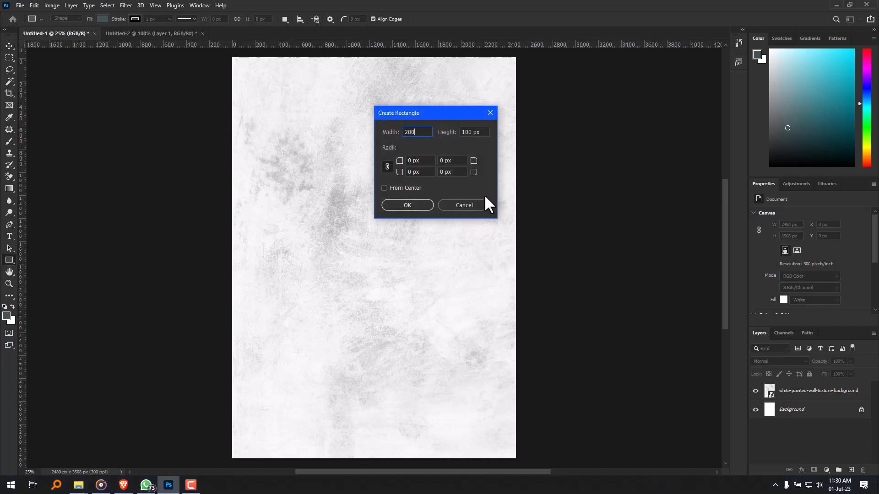
pyautogui.press('Tab')
pyautogui.write('200')
pyautogui.press('Return')
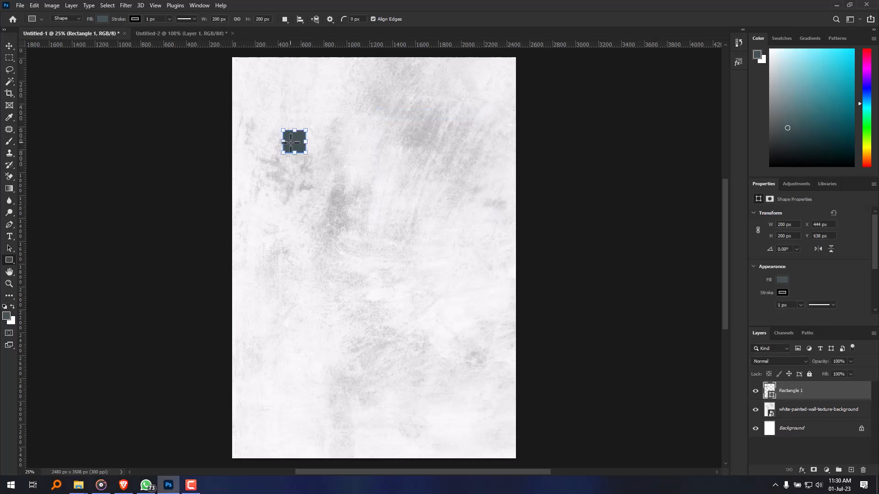
# Step: Move the 200 px square into the page's top-left corner, at X 0 px and Y 0 px
pyautogui.press('v')
pyautogui.moveTo(293, 143); pyautogui.dragTo(244, 72)
pyautogui.scroll(2, 249, 130)
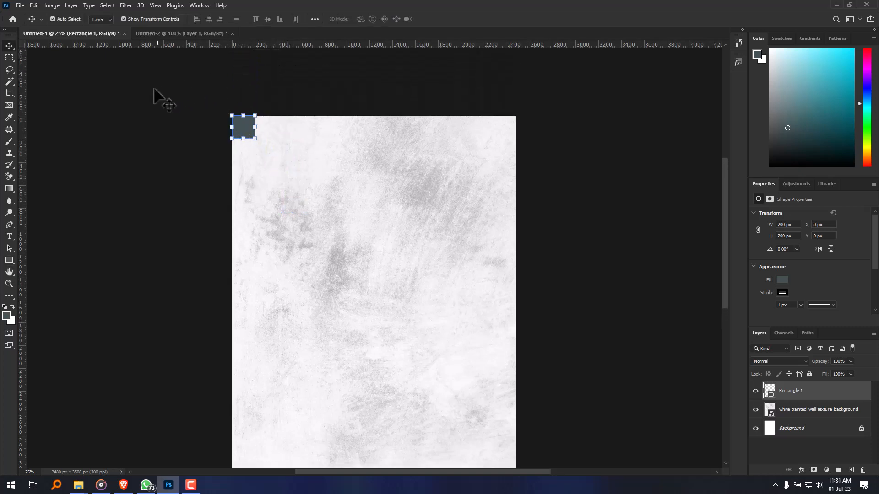
# Step: Add a vertical guide along the square's right edge and a horizontal guide along its bottom edge, 200 px inside the page
pyautogui.moveTo(320, 38); pyautogui.dragTo(308, 115)
pyautogui.click(252, 129)
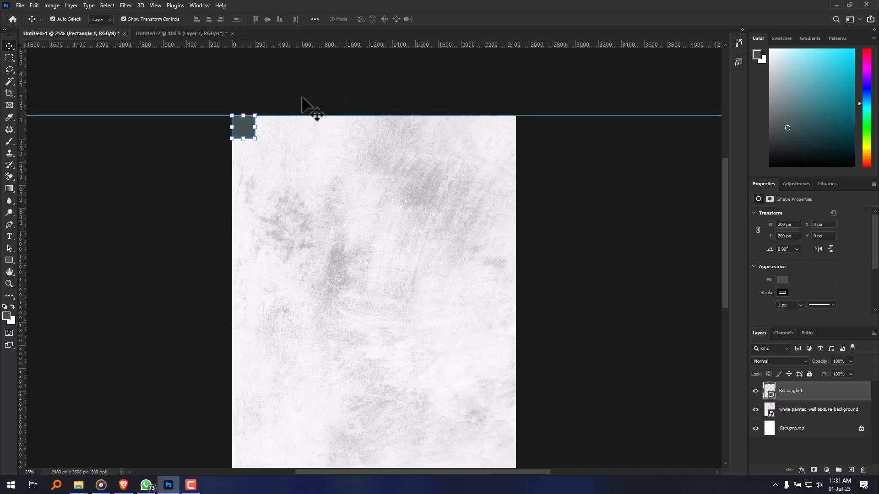
pyautogui.click(110, 179)
pyautogui.moveTo(21, 165); pyautogui.dragTo(156, 210)
pyautogui.click(237, 130)
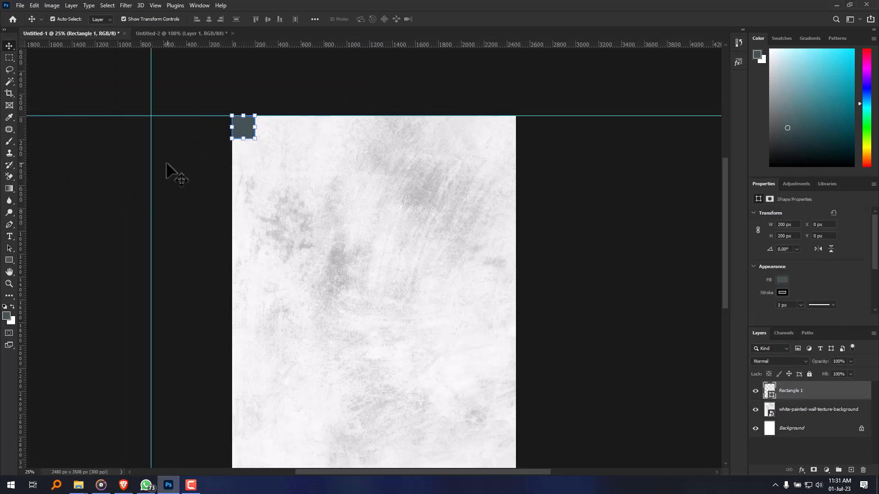
pyautogui.moveTo(151, 166); pyautogui.dragTo(196, 220)
pyautogui.click(204, 216)
pyautogui.scroll(-2, 219, 192)
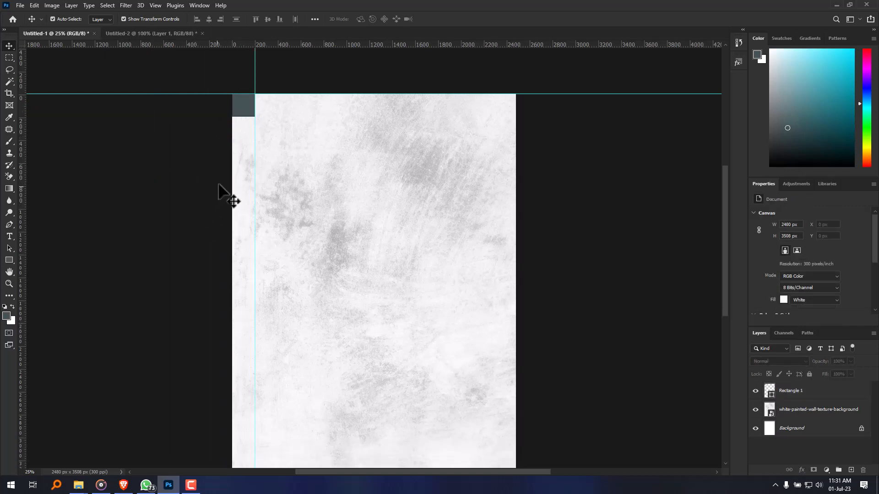
pyautogui.scroll(1, 219, 165)
pyautogui.moveTo(241, 85)
pyautogui.mouseDown()
pyautogui.moveTo(416, 294)
pyautogui.moveTo(429, 335)
pyautogui.moveTo(235, 166)
pyautogui.moveTo(247, 92)
pyautogui.moveTo(240, 80)
pyautogui.mouseUp()
# Step: Move the 200 px square into the page's bottom-right corner, at X 2280 px and Y 3308 px
pyautogui.moveTo(188, 72); pyautogui.dragTo(441, 362)
pyautogui.scroll(-1, 443, 364)
pyautogui.moveTo(443, 324); pyautogui.dragTo(500, 427)
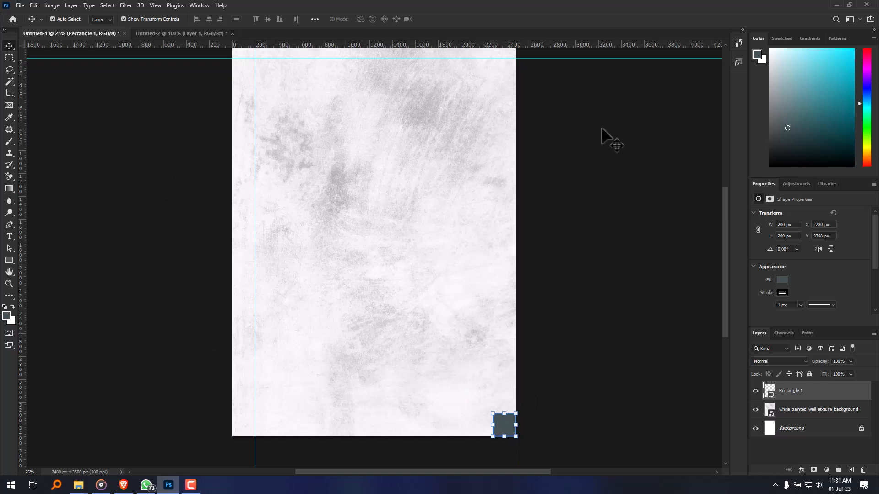
# Step: Add guides along the square's top edge at 3308 px and left edge at 2280 px, and delete the square
pyautogui.click(579, 75)
pyautogui.moveTo(578, 45); pyautogui.dragTo(569, 415)
pyautogui.click(504, 425)
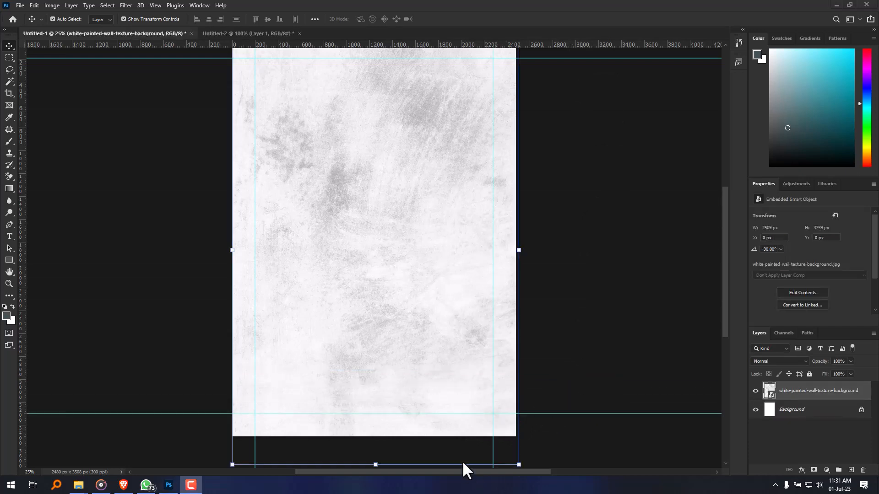
pyautogui.scroll(3, 453, 418)
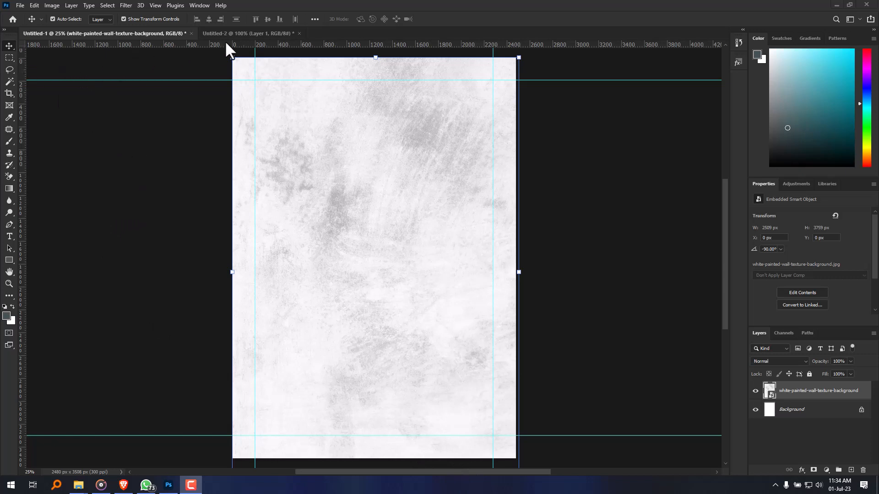
# Step: Look at the reference flyer's layout, return to the A4 document and deselect the wall texture
pyautogui.click(237, 33)
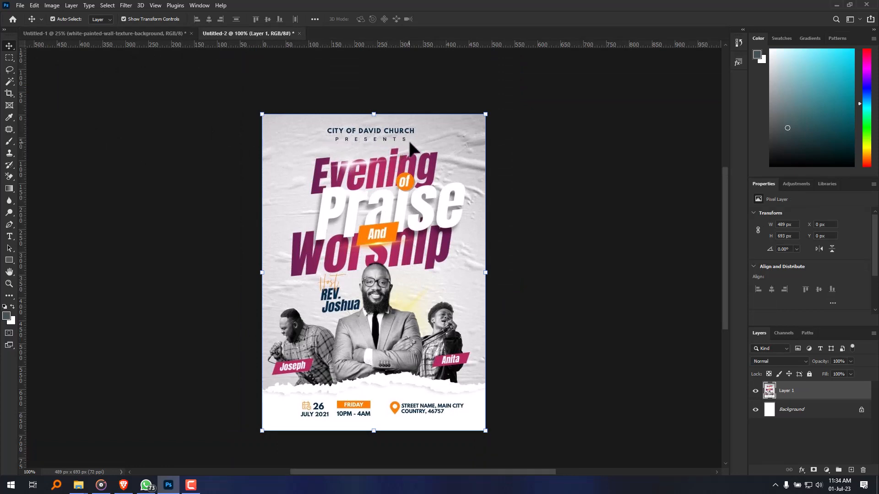
pyautogui.click(130, 33)
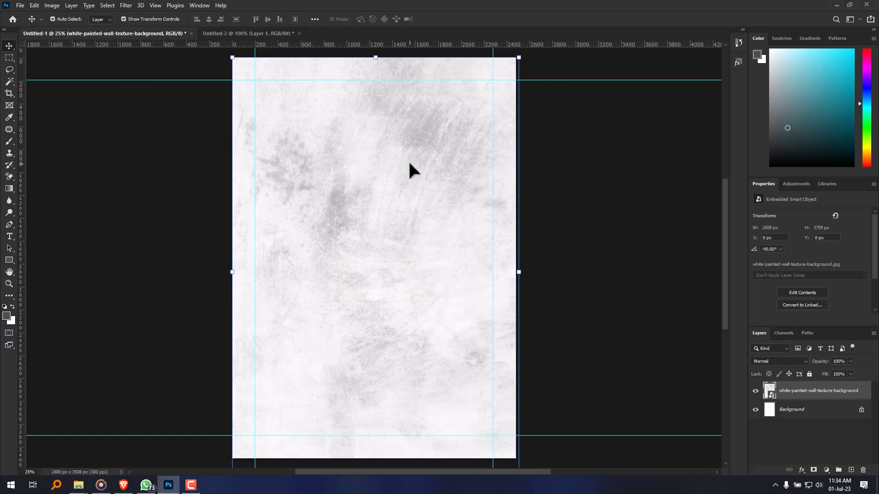
pyautogui.click(562, 153)
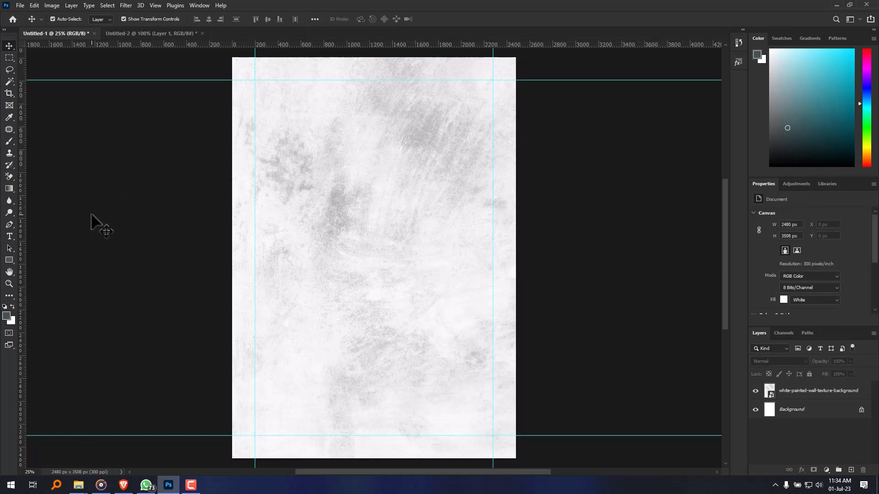
# Step: Create a 100 x 100 px square near the page's centre and place a vertical guide through its middle
pyautogui.click(8, 261)
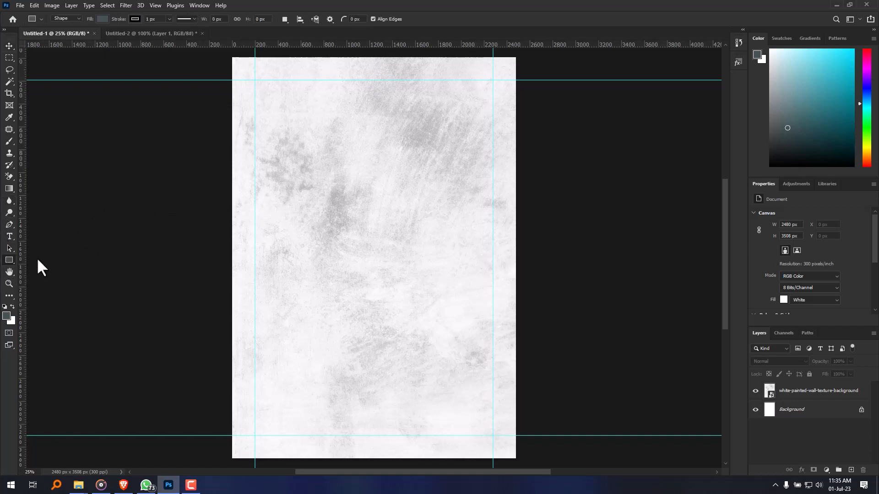
pyautogui.click(366, 210)
pyautogui.click(422, 206)
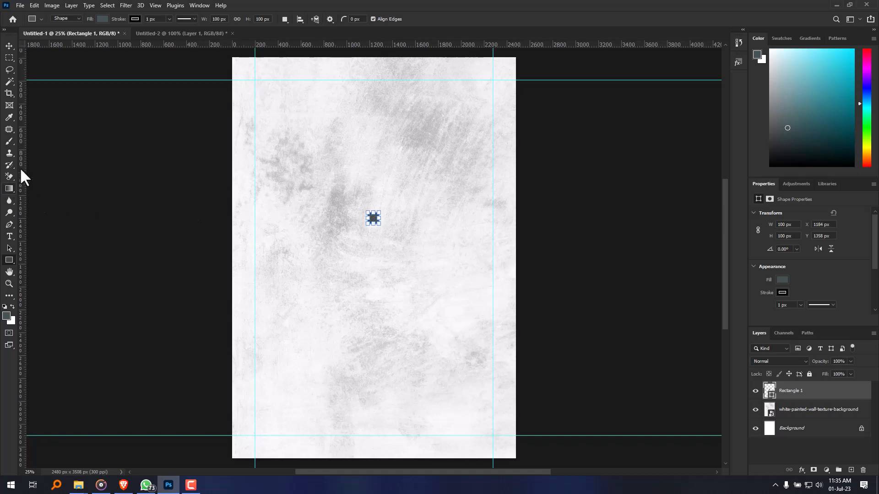
pyautogui.moveTo(20, 170); pyautogui.dragTo(374, 273)
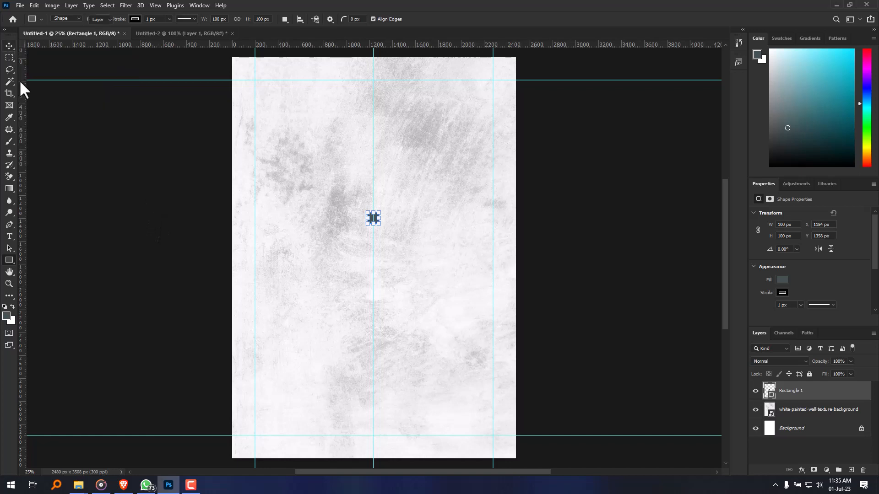
# Step: Select the 100 px square on the centre guide and delete it
pyautogui.click(9, 46)
pyautogui.click(157, 195)
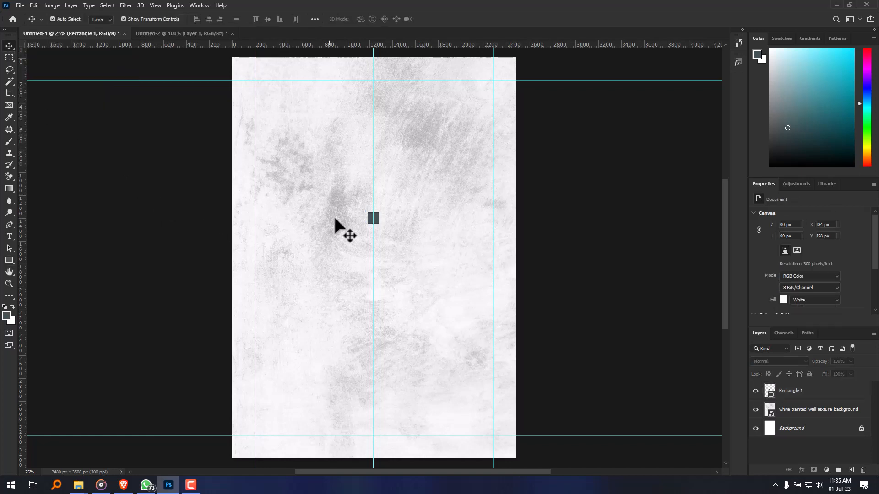
pyautogui.click(378, 219)
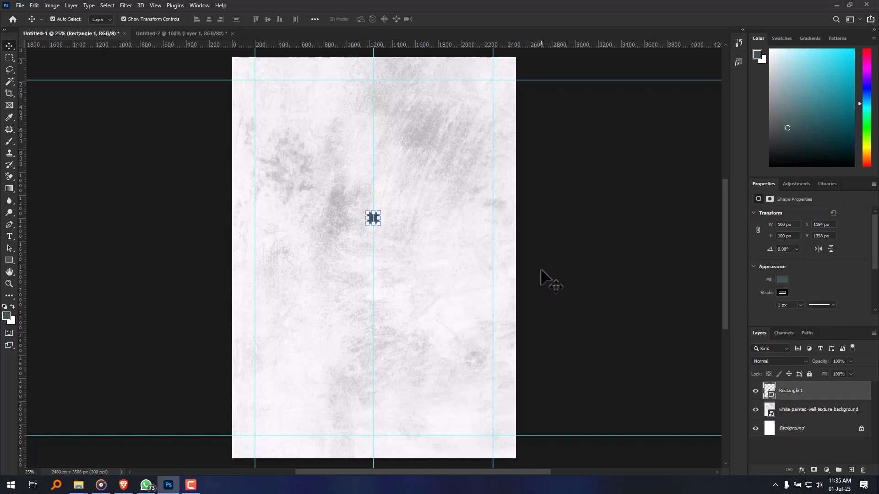
pyautogui.press('Delete')
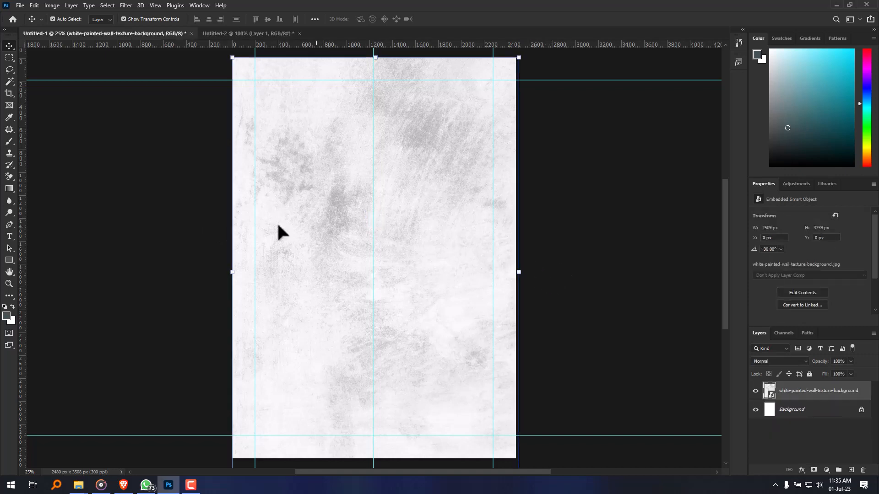
# Step: Create another 100 x 100 px square just right of the centre guide, at X 1376 px and Y 1506 px
pyautogui.click(9, 259)
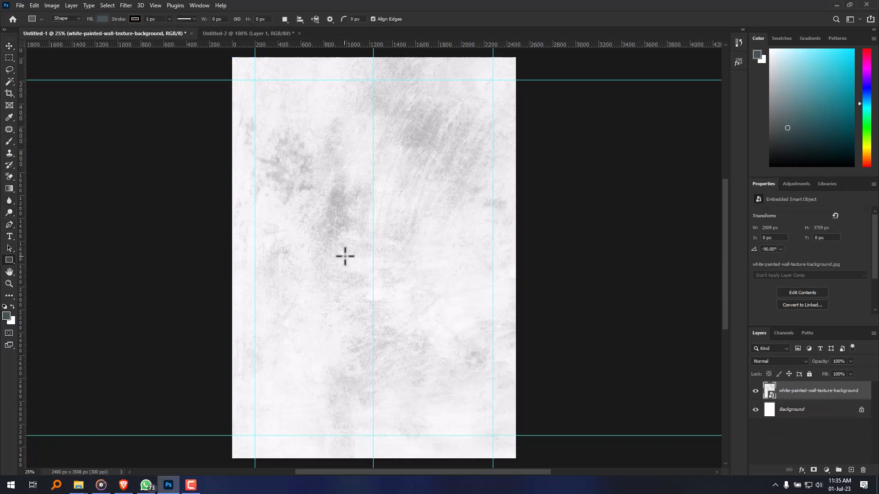
pyautogui.click(388, 230)
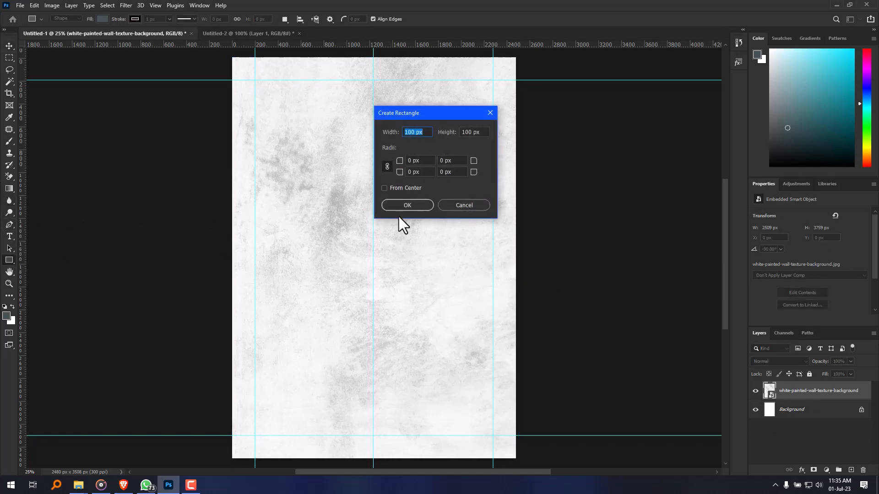
pyautogui.click(409, 207)
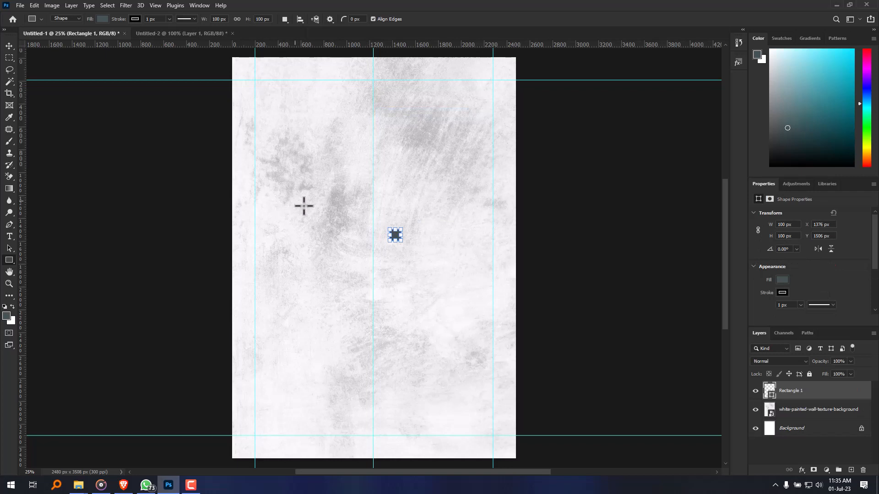
pyautogui.click(8, 46)
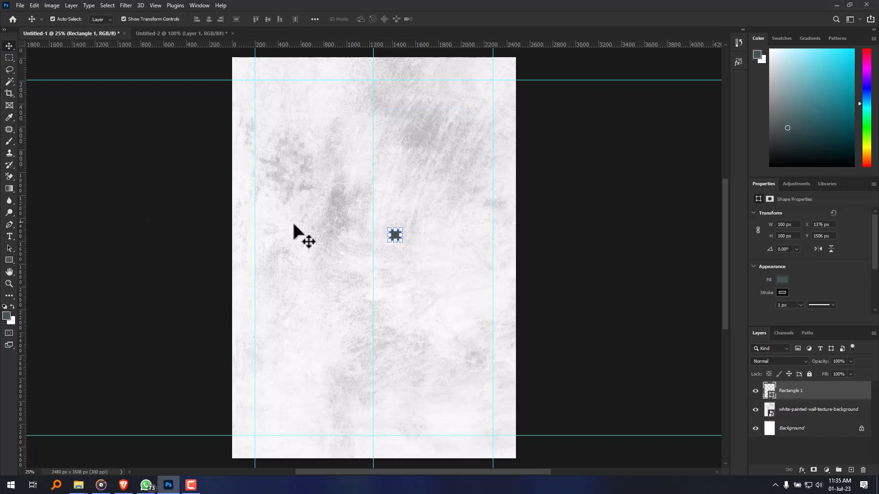
pyautogui.click(592, 236)
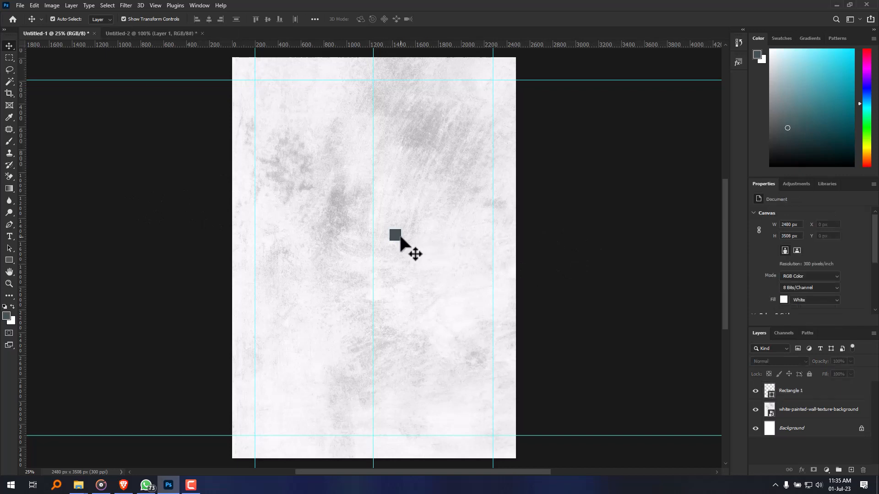
pyautogui.click(399, 237)
pyautogui.click(547, 247)
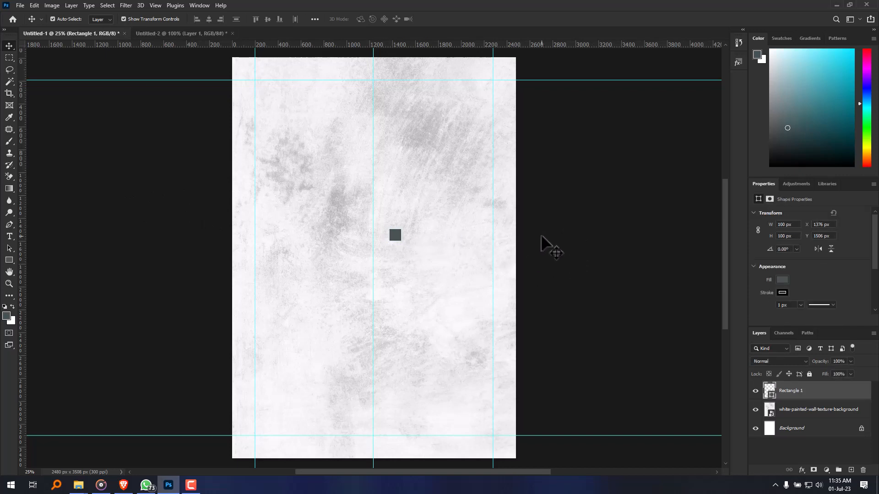
# Step: Select the square together with the wall texture and Background layers and align their horizontal centres
pyautogui.click(391, 237)
pyautogui.keyDown('shift'); pyautogui.click(801, 431); pyautogui.keyUp('shift')
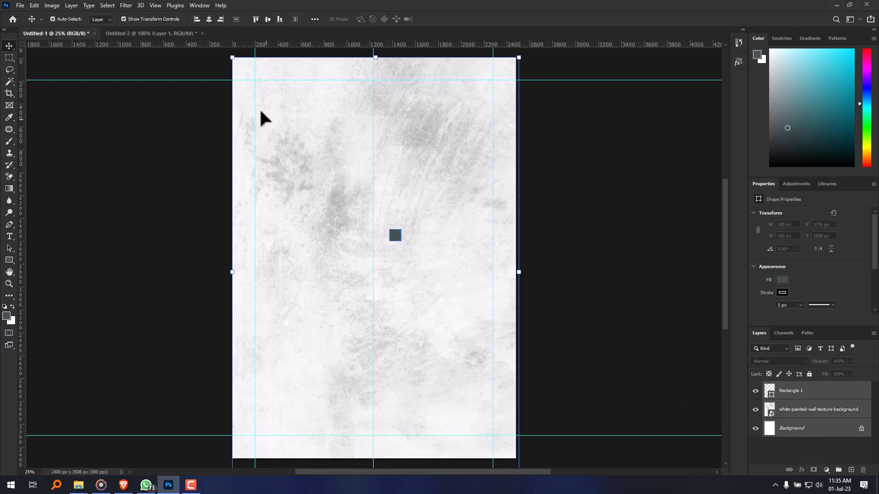
pyautogui.click(207, 20)
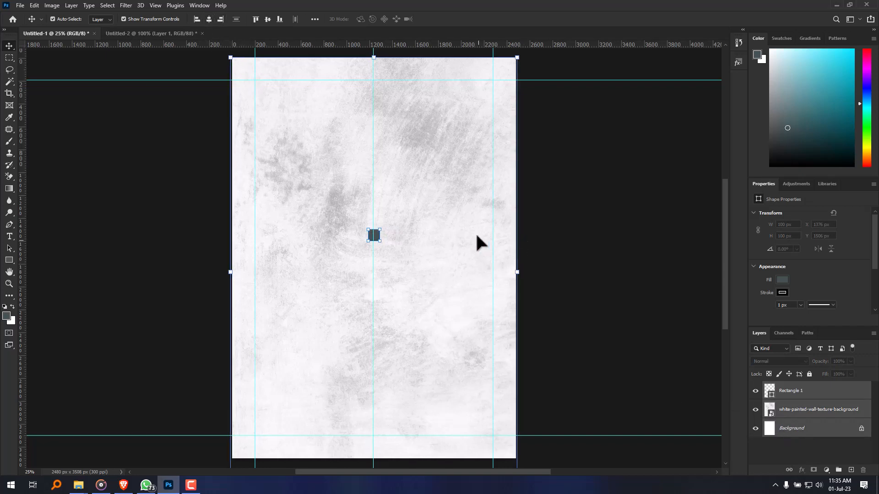
pyautogui.click(574, 208)
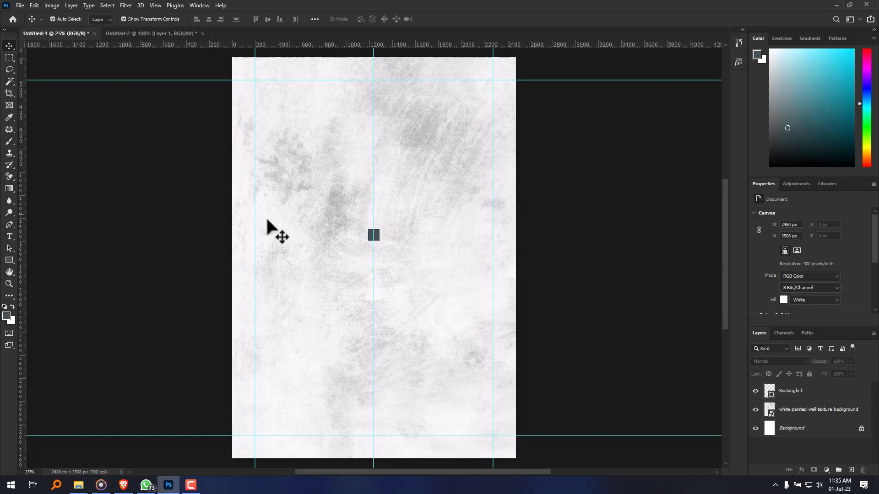
# Step: Pull the centre guide aside and snap it back onto the centred square's vertical midline
pyautogui.moveTo(373, 183); pyautogui.dragTo(357, 184)
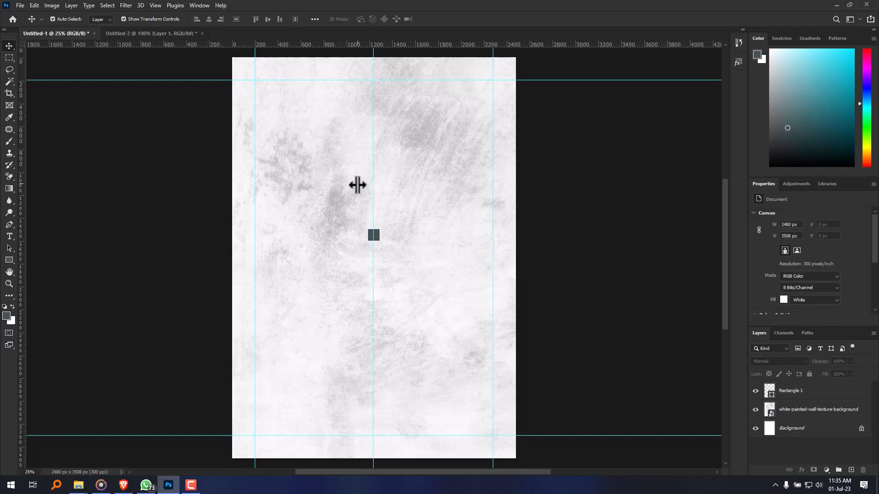
pyautogui.click(374, 235)
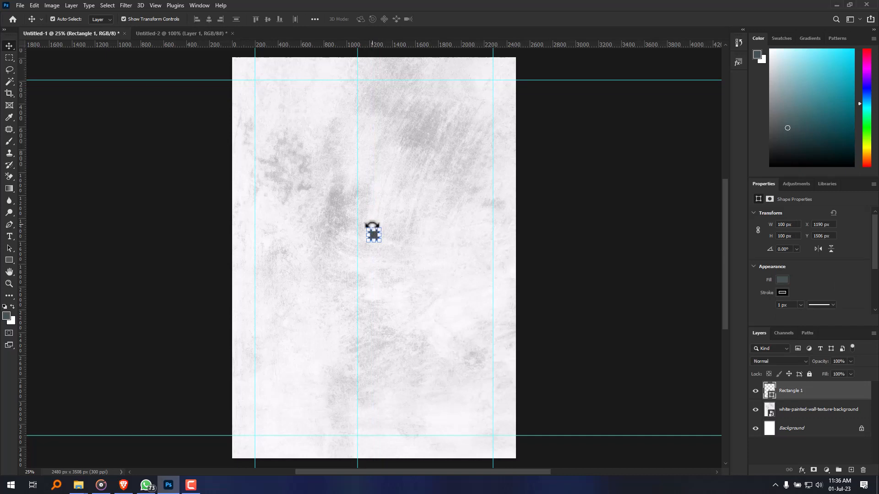
pyautogui.moveTo(359, 183); pyautogui.dragTo(374, 202)
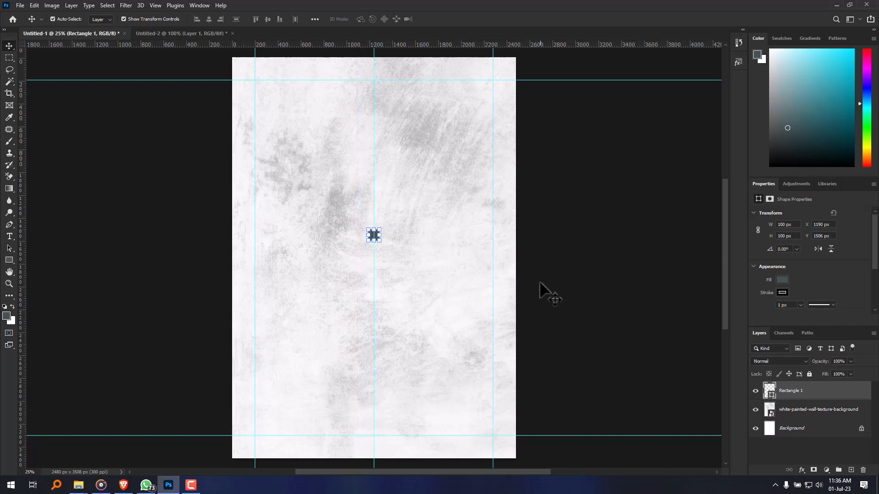
pyautogui.click(564, 303)
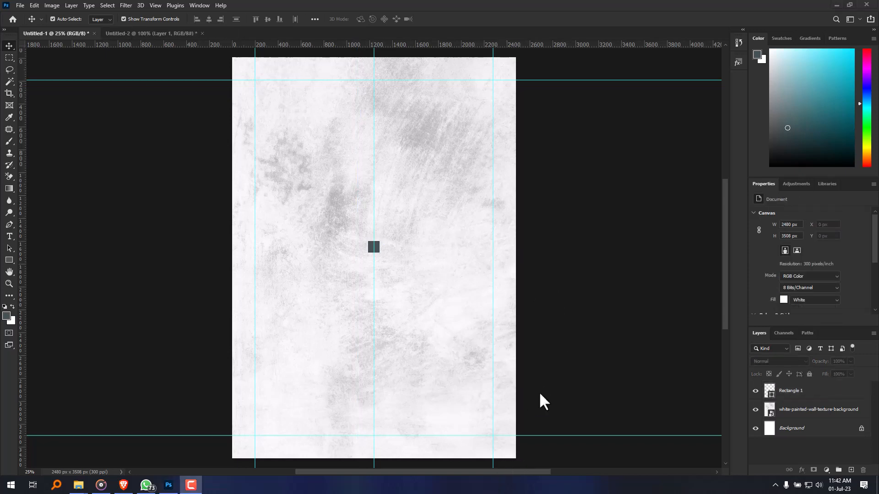
# Step: Delete the 100 px square from the centre of the flyer and select the wall texture layer
pyautogui.click(800, 395)
pyautogui.click(799, 397)
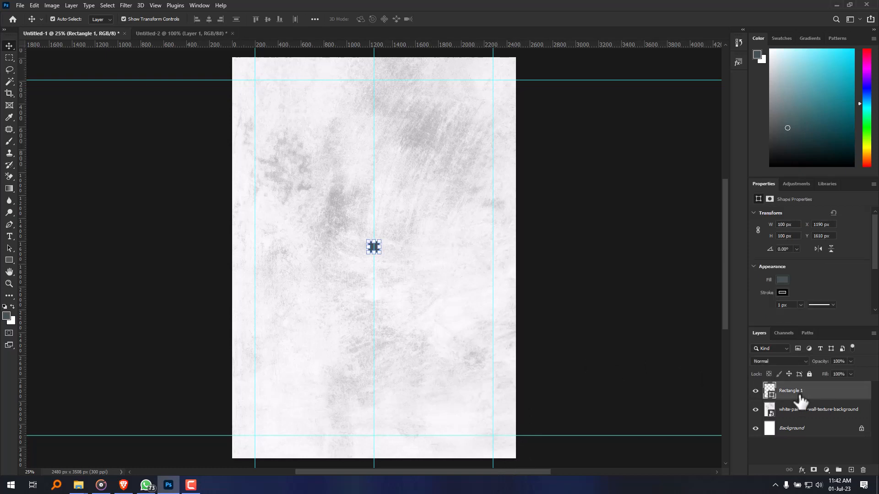
pyautogui.press('Delete')
pyautogui.click(645, 306)
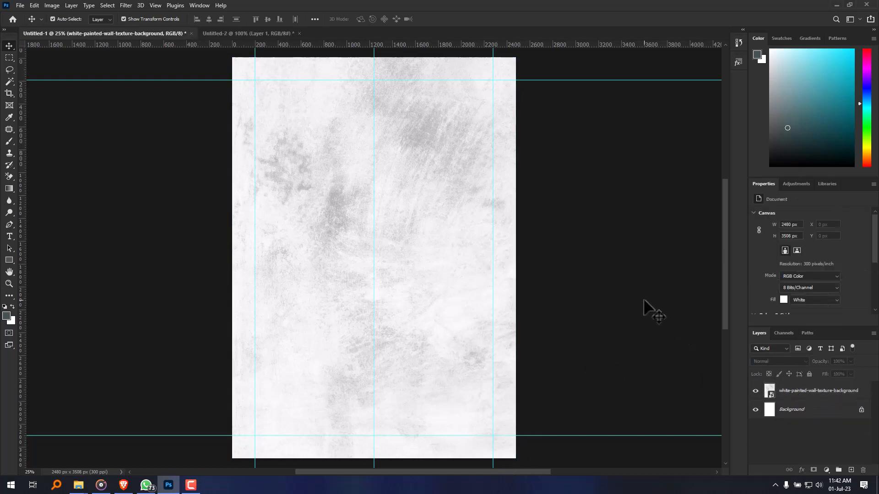
pyautogui.click(507, 308)
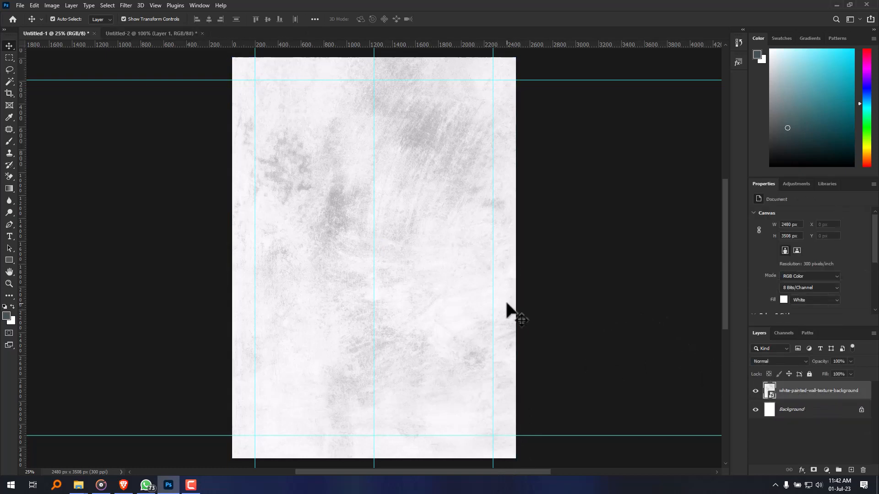
# Step: Place methodist logo png.png from the Flyer Design 2 folder, scaled to 33.33% and positioned near the page top at X 1240 px, Y 400 px
pyautogui.moveTo(79, 485)
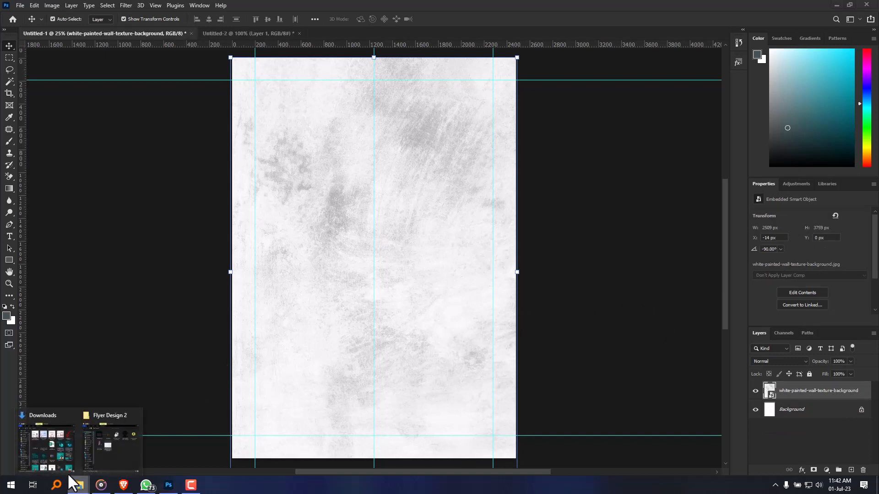
pyautogui.click(127, 456)
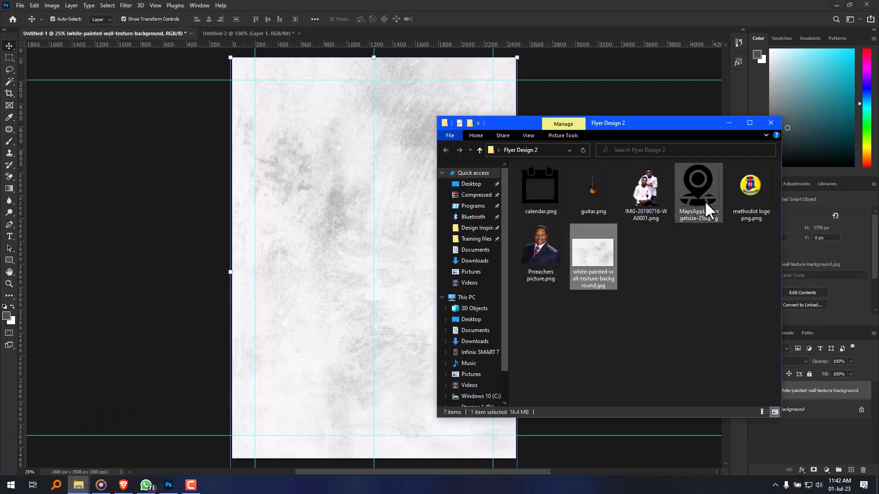
pyautogui.moveTo(745, 210); pyautogui.dragTo(380, 164)
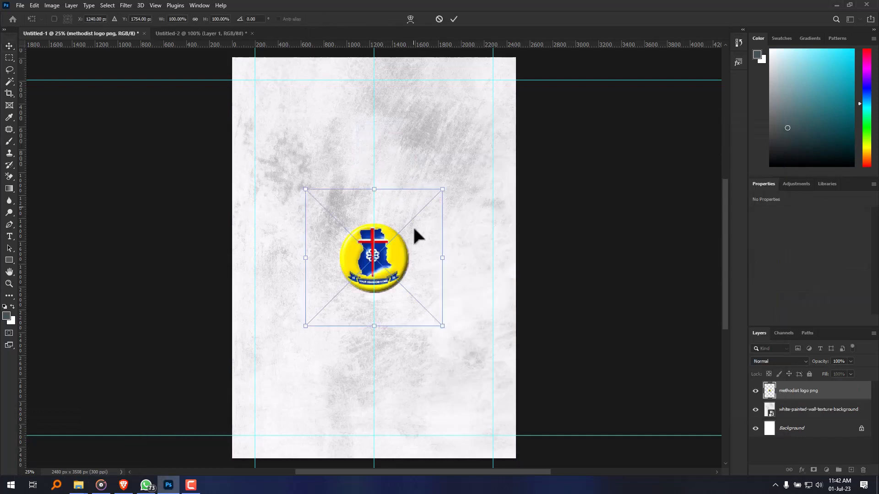
pyautogui.moveTo(394, 263); pyautogui.dragTo(392, 179)
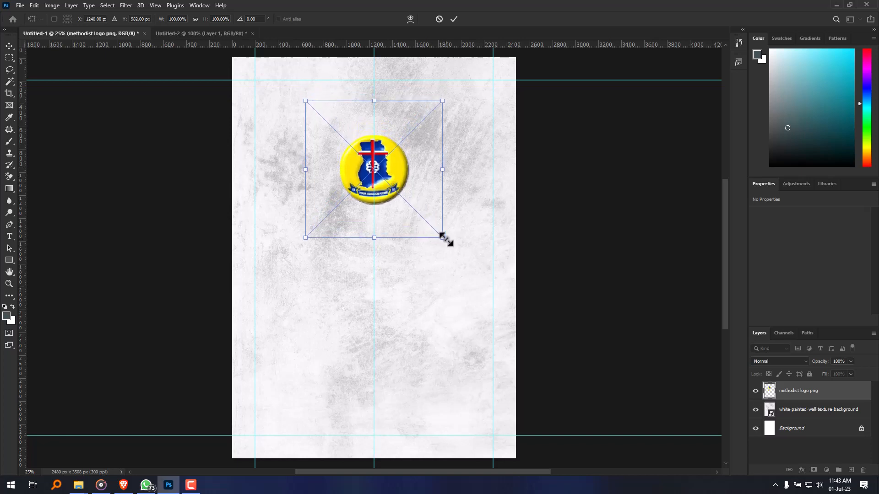
pyautogui.moveTo(443, 238); pyautogui.dragTo(376, 110)
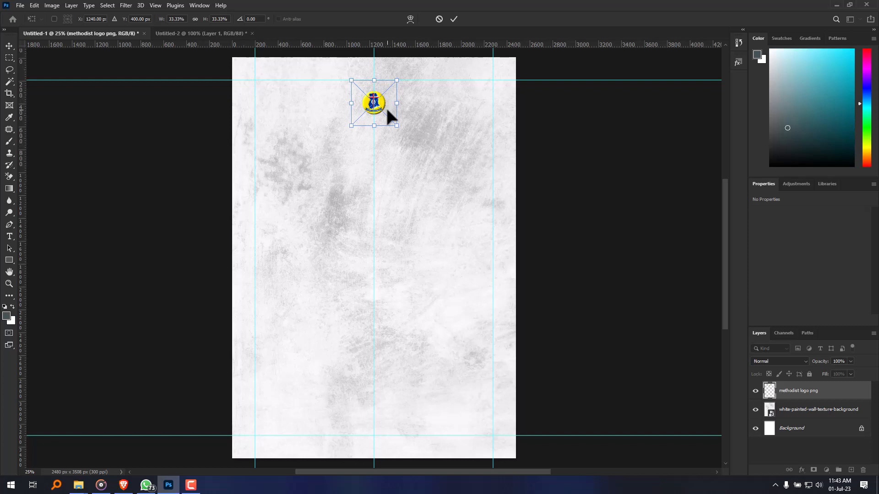
pyautogui.press('Return')
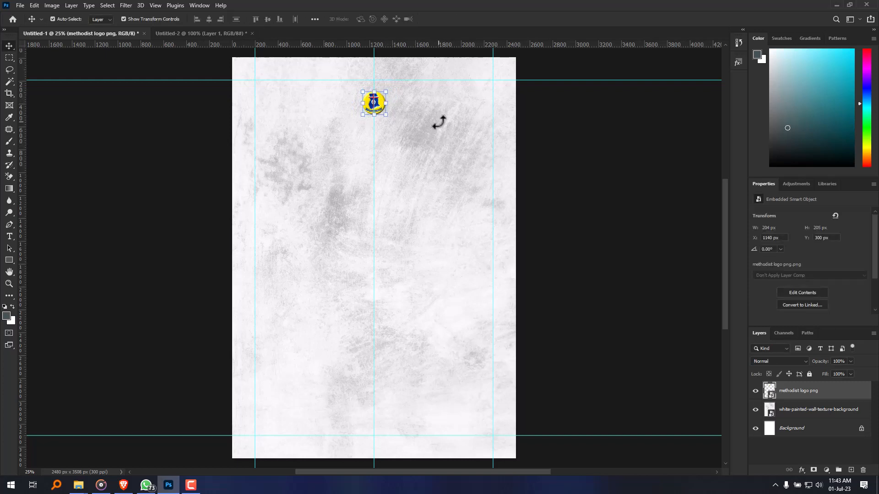
# Step: Nudge the methodist logo straight up along the centre guide until its upper edge meets the top margin guide
pyautogui.click(409, 168)
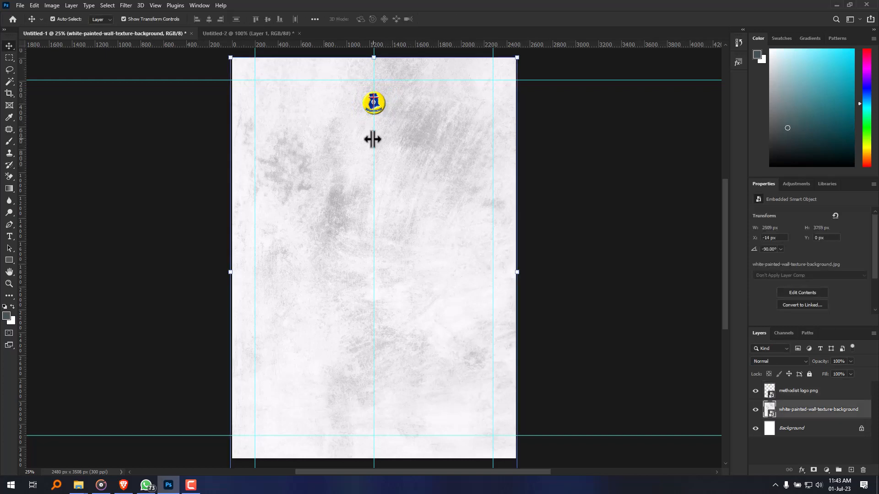
pyautogui.click(369, 107)
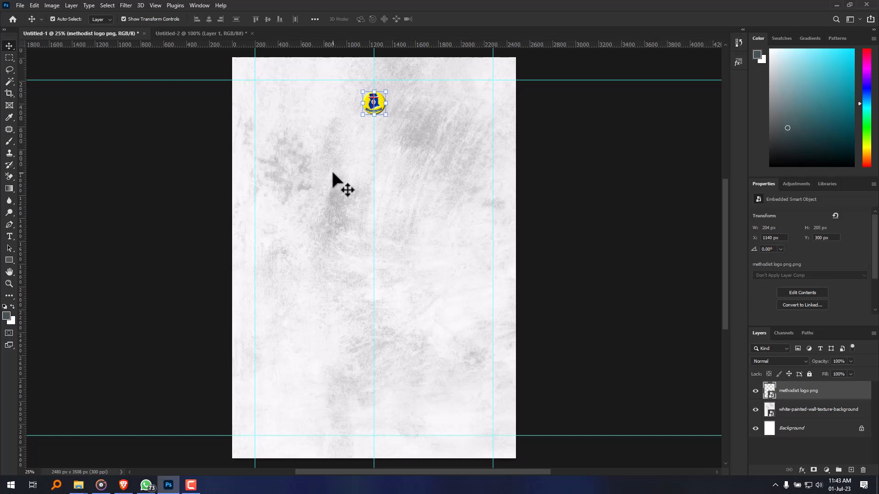
pyautogui.press('Up')
pyautogui.press('Up')
pyautogui.press('Up')
pyautogui.press('Up')
pyautogui.press('Up')
pyautogui.press('Up')
pyautogui.press('Up')
pyautogui.press('Up')
pyautogui.press('Up')
pyautogui.press('Up')
pyautogui.press('Up')
pyautogui.press('Up')
pyautogui.press('Up')
pyautogui.press('Up')
pyautogui.press('Up')
pyautogui.press('Up')
pyautogui.press('Up')
pyautogui.press('Up')
pyautogui.press('Up')
pyautogui.press('Up')
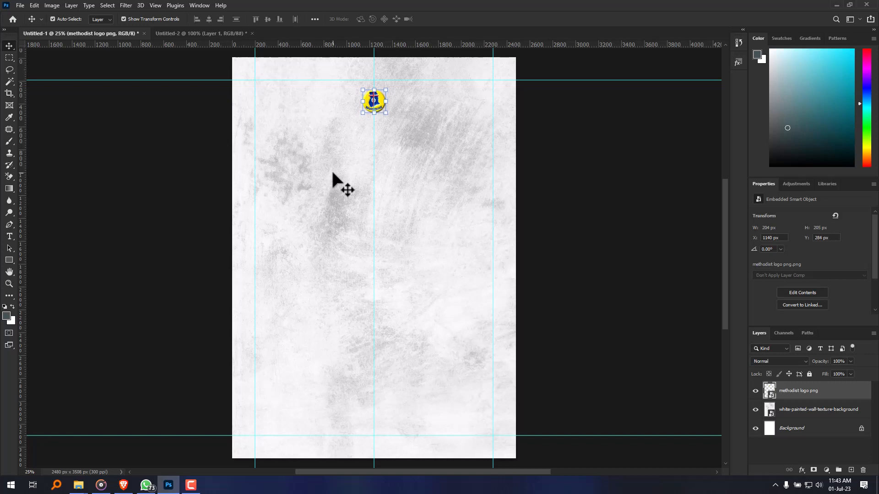
pyautogui.press('Up')
pyautogui.press('Up')
pyautogui.press('Up')
pyautogui.press('Up')
pyautogui.press('Up')
pyautogui.press('Up')
pyautogui.press('Up')
pyautogui.press('Up')
pyautogui.press('Up')
pyautogui.press('Up')
pyautogui.press('Up')
pyautogui.press('Up')
pyautogui.press('Up')
pyautogui.press('Up')
pyautogui.press('Up')
pyautogui.press('Up')
pyautogui.press('Up')
pyautogui.press('Up')
pyautogui.press('Up')
pyautogui.press('Up')
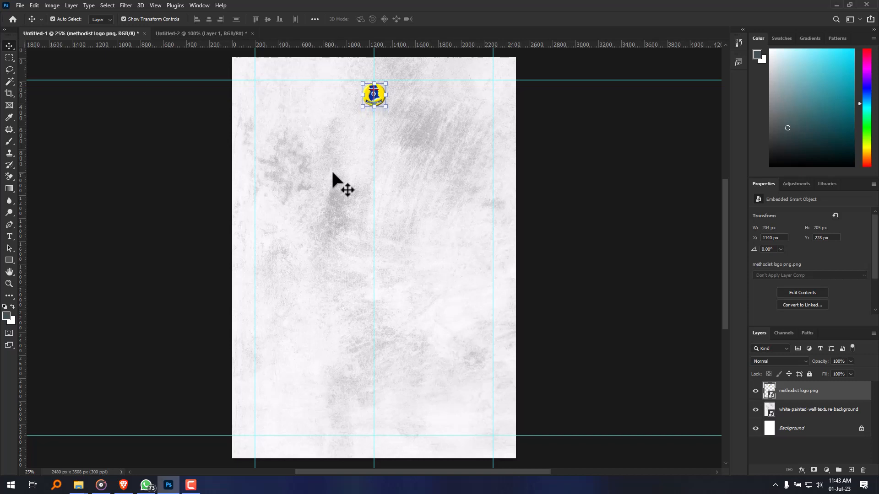
pyautogui.press('Up')
pyautogui.press('Up')
pyautogui.press('Up')
pyautogui.press('Up')
pyautogui.press('Up')
pyautogui.press('Up')
pyautogui.press('Up')
pyautogui.press('Up')
pyautogui.press('Up')
pyautogui.press('Up')
pyautogui.press('Up')
pyautogui.press('Up')
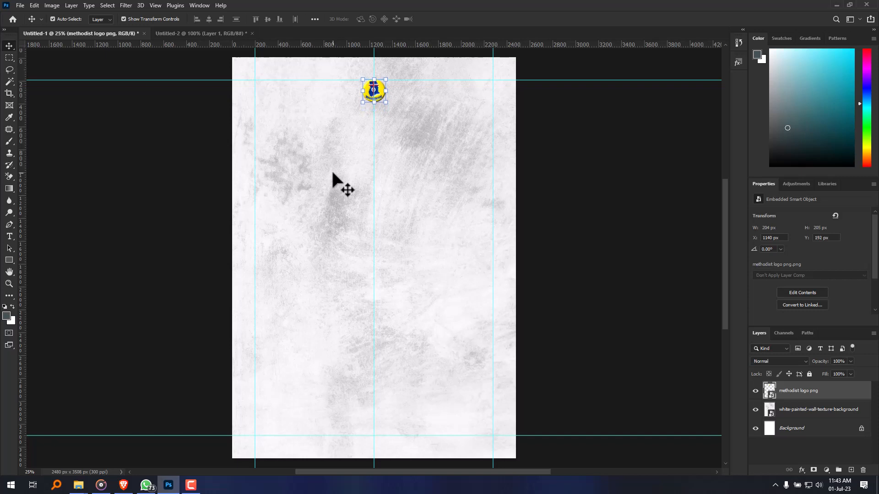
pyautogui.press('Down')
pyautogui.press('Down')
pyautogui.press('Down')
pyautogui.press('Down')
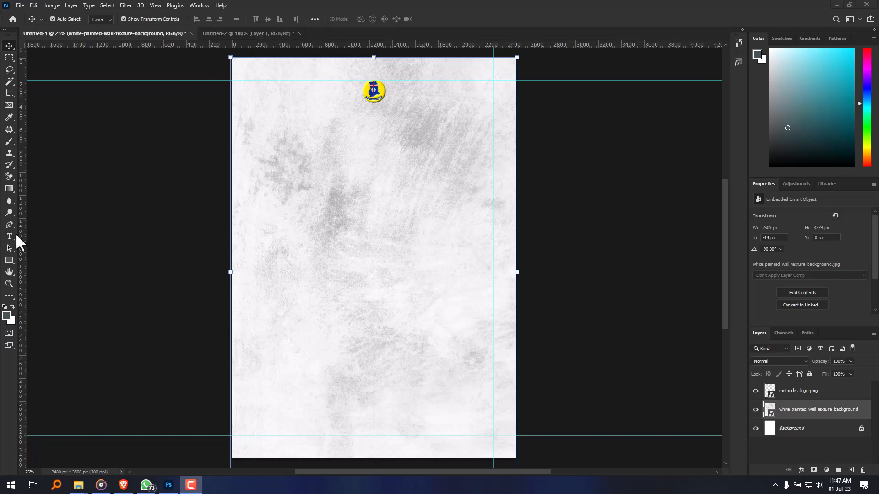
# Step: Consult the reference flyer's heading, add the text CITY OF DAVID below the logo and set its size to 18 pt
pyautogui.click(220, 33)
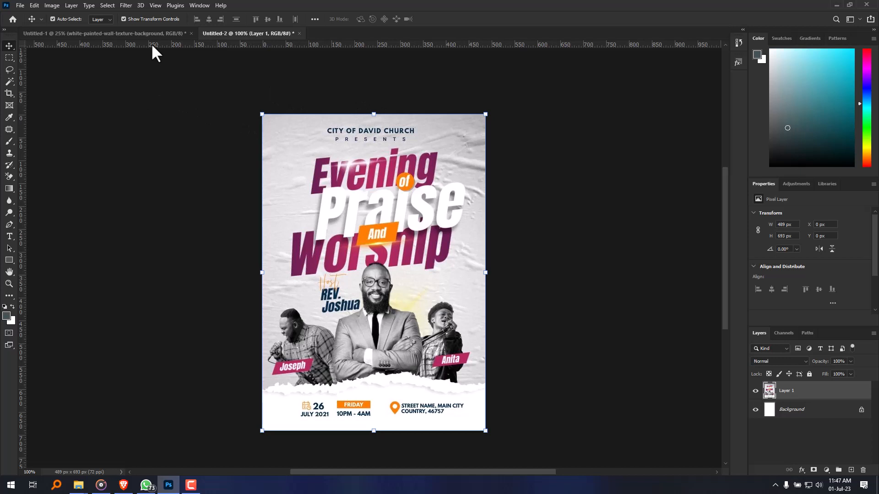
pyautogui.click(109, 35)
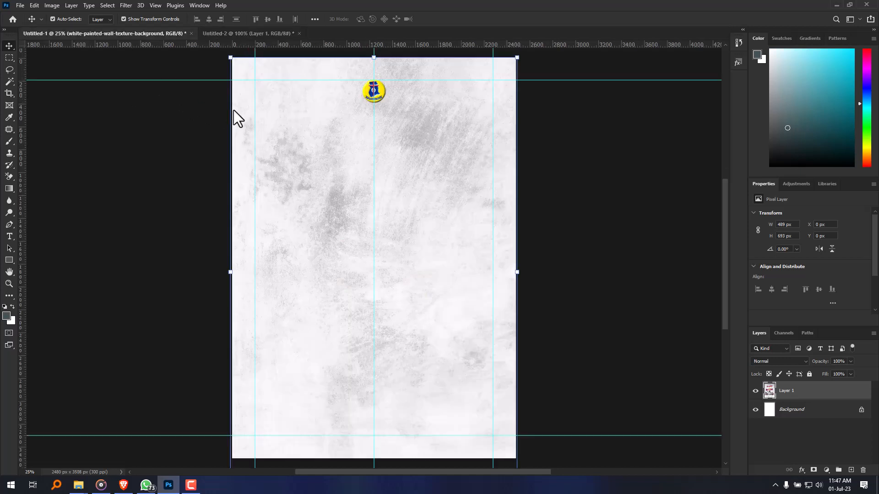
pyautogui.click(7, 238)
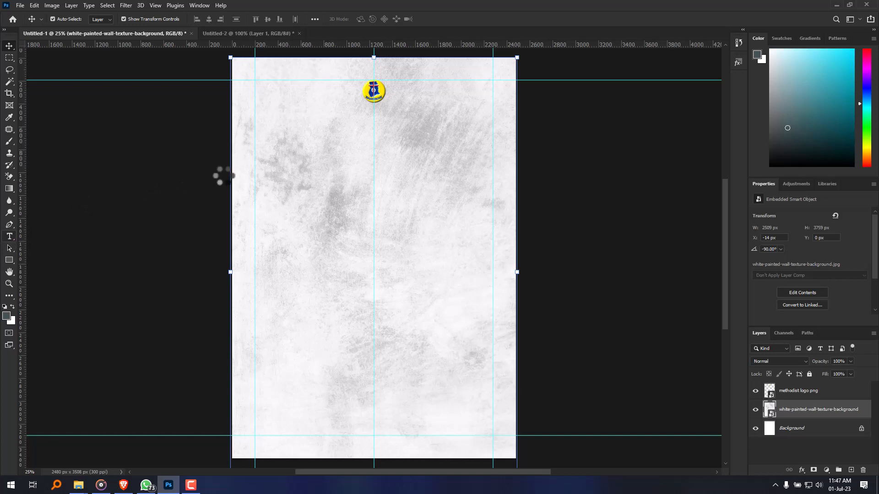
pyautogui.click(364, 147)
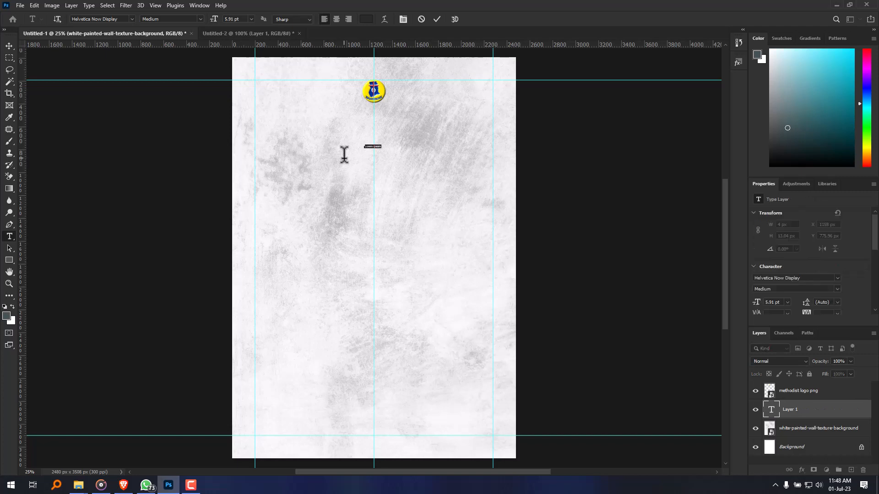
pyautogui.write('youth week')
pyautogui.click(10, 46)
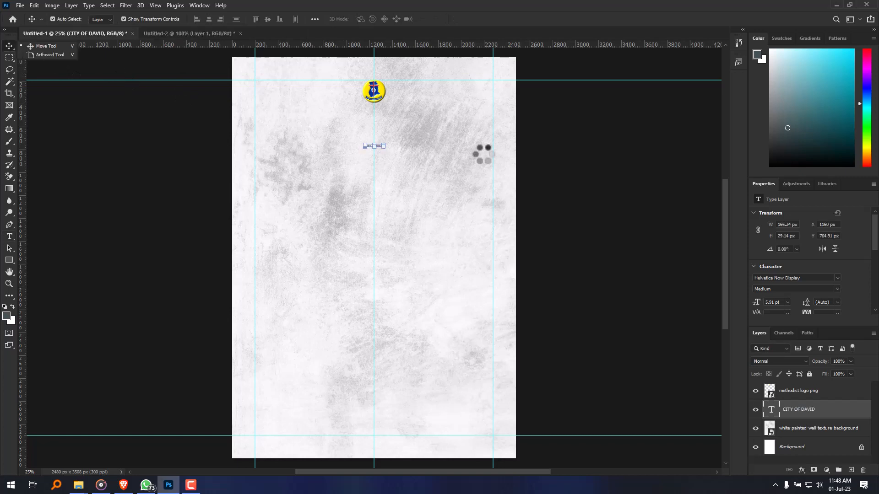
pyautogui.click(787, 303)
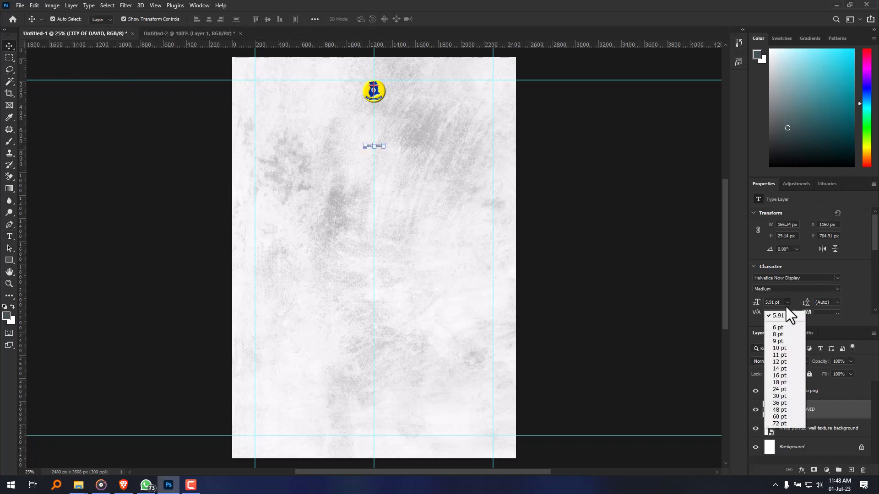
pyautogui.click(782, 383)
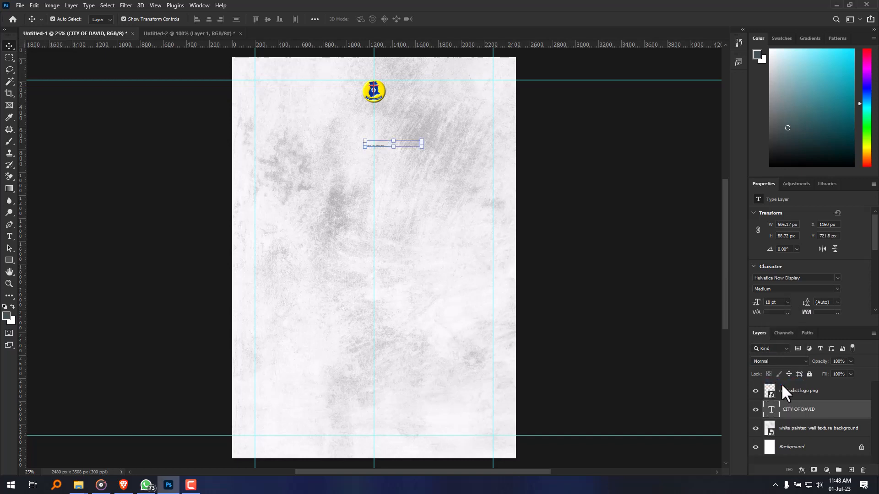
# Step: Append the word CHURCH to the heading so it reads CITY OF DAVID CHURCH
pyautogui.doubleClick(411, 142)
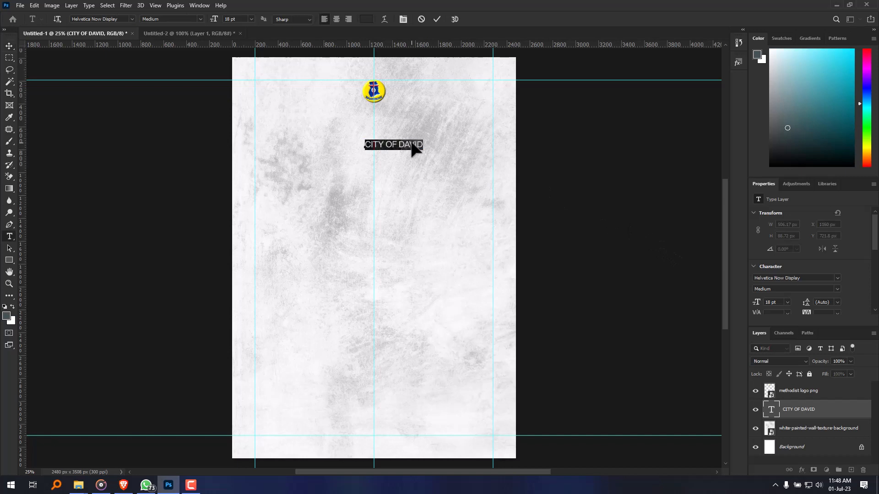
pyautogui.press('Right')
pyautogui.write('CHURCH')
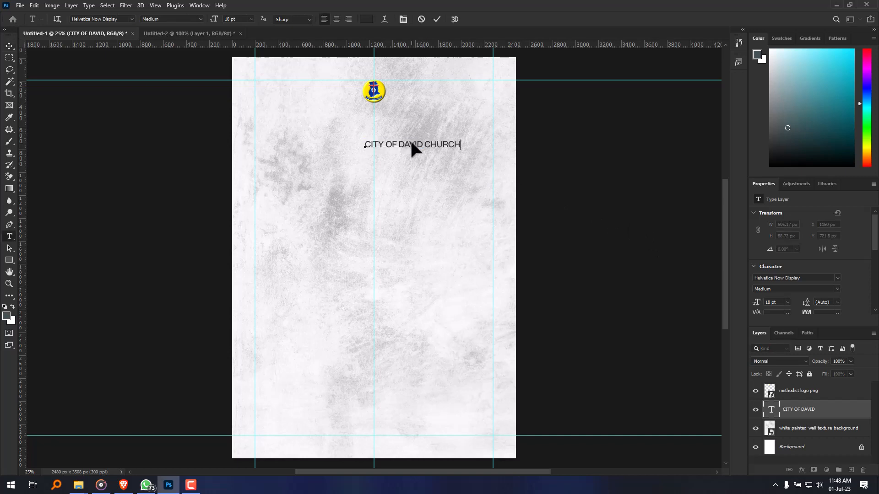
pyautogui.click(8, 48)
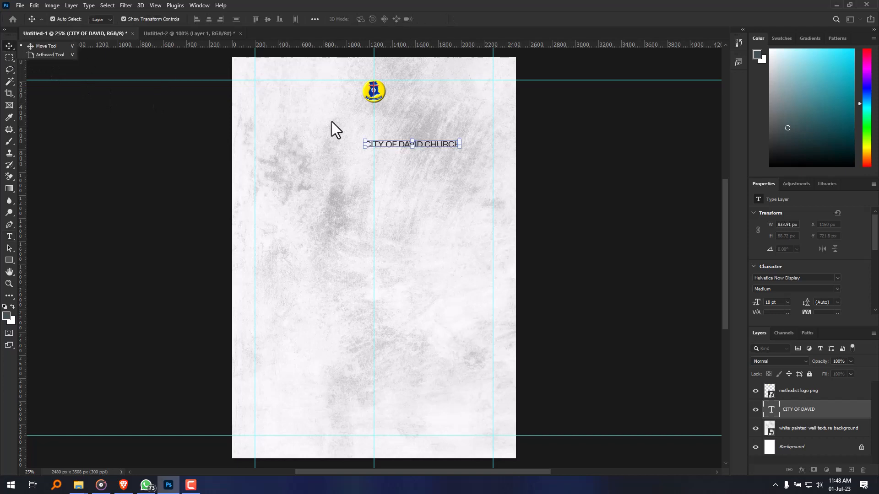
# Step: Set the font of the CITY OF DAVID CHURCH heading to Arial Bold
pyautogui.click(807, 279)
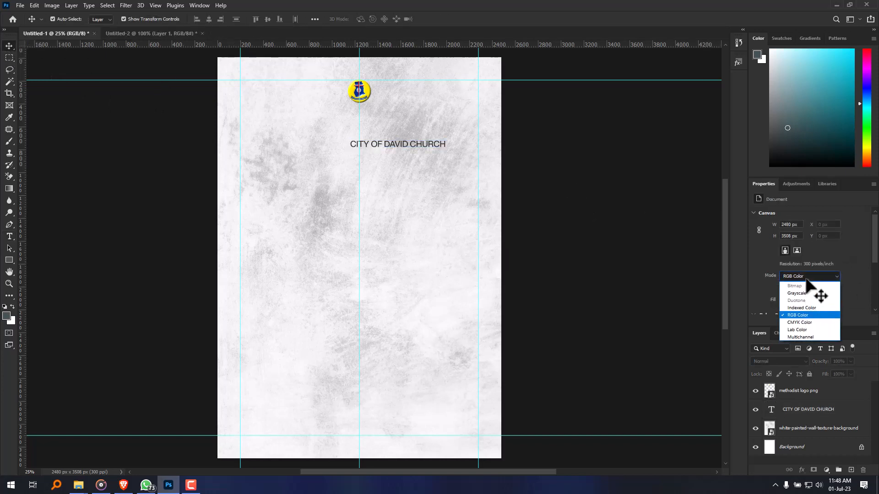
pyautogui.click(863, 261)
pyautogui.click(418, 148)
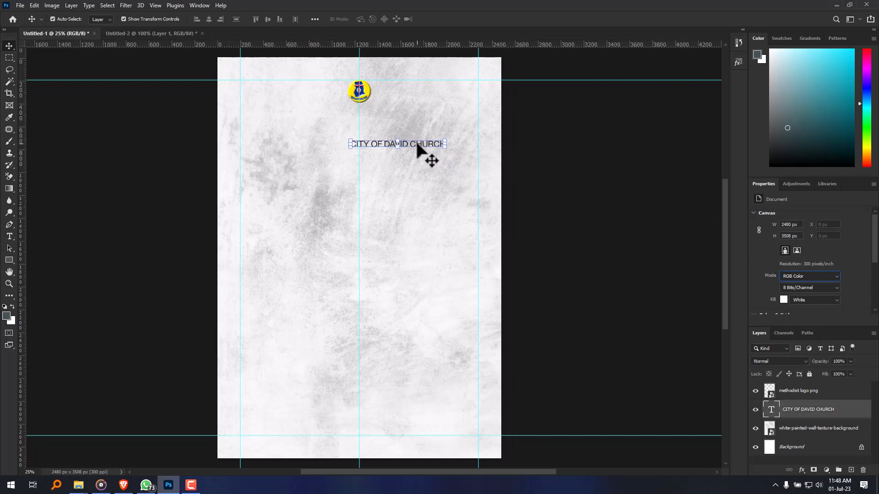
pyautogui.click(804, 278)
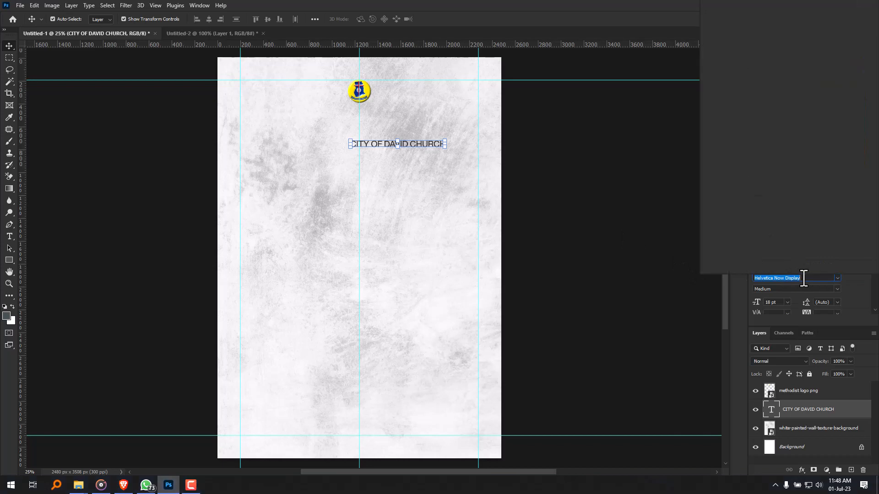
pyautogui.write('arial')
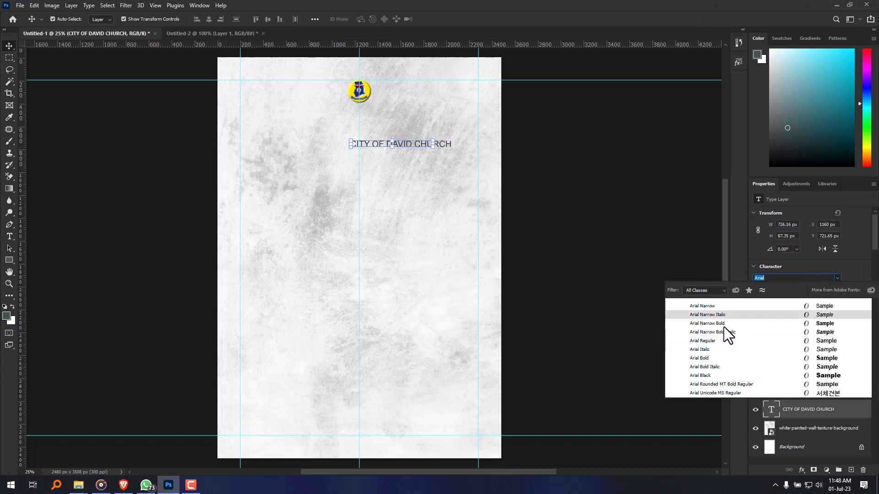
pyautogui.click(700, 360)
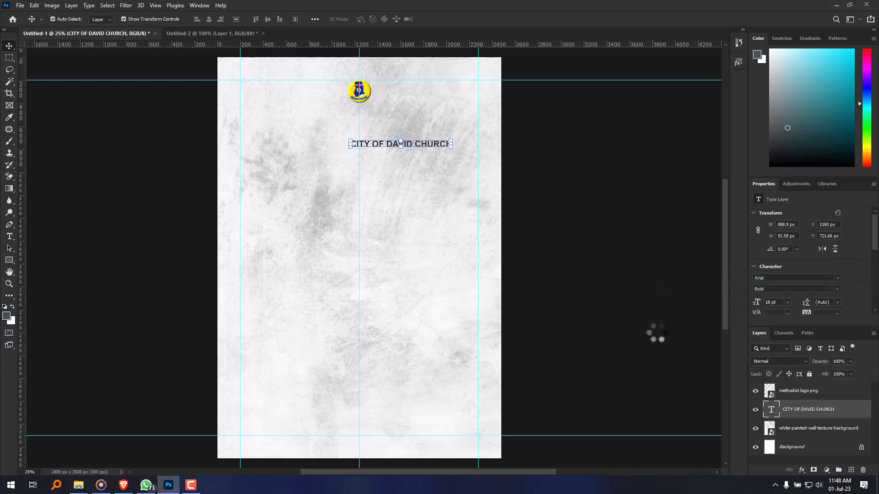
pyautogui.click(159, 134)
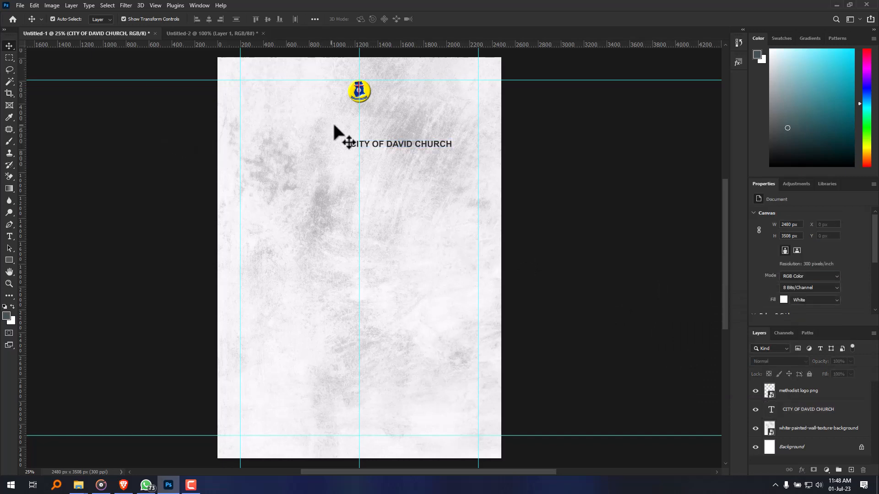
# Step: Enlarge the CITY OF DAVID CHURCH heading to 24 pt and move it just beneath the logo, at about X 700 px, Y 507 px
pyautogui.click(402, 144)
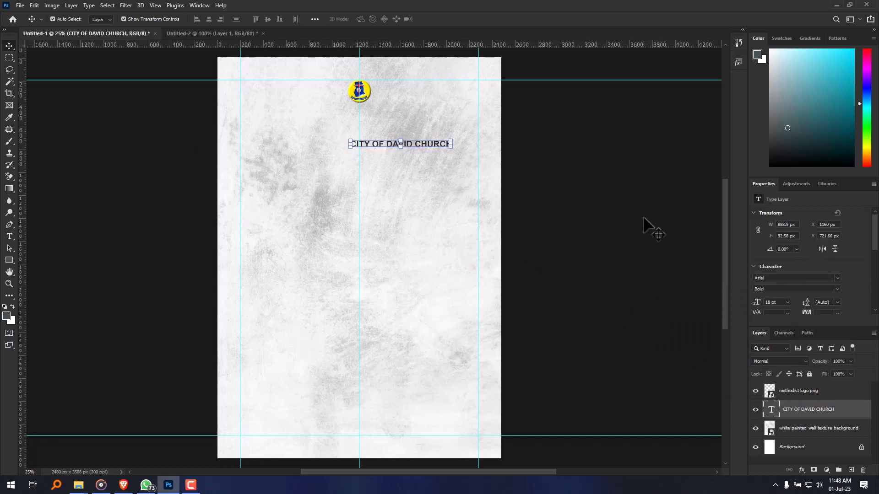
pyautogui.click(787, 302)
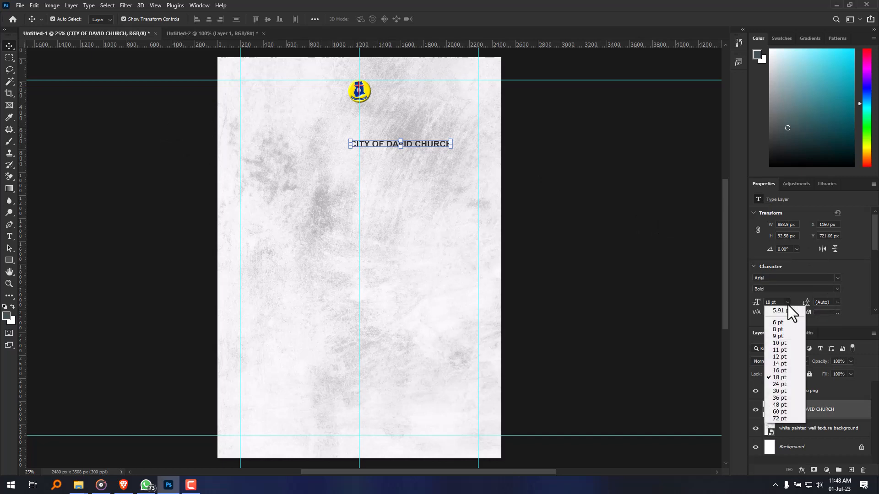
pyautogui.click(780, 384)
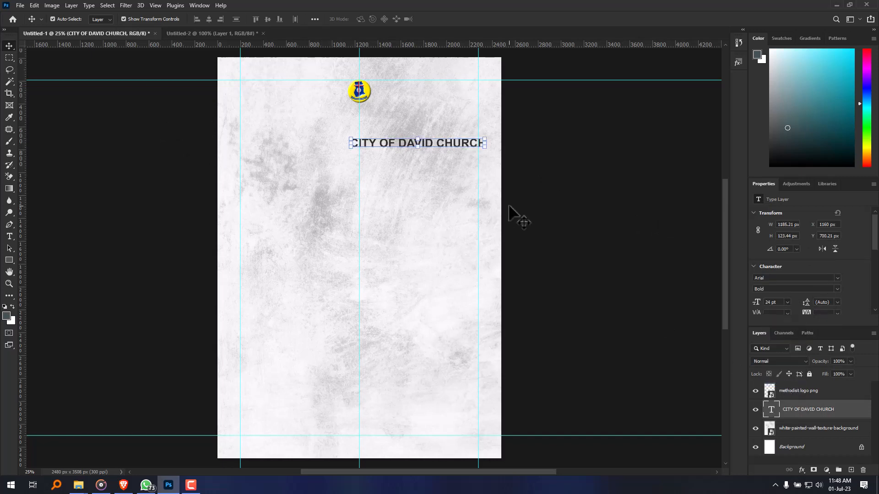
pyautogui.moveTo(443, 141); pyautogui.dragTo(394, 133)
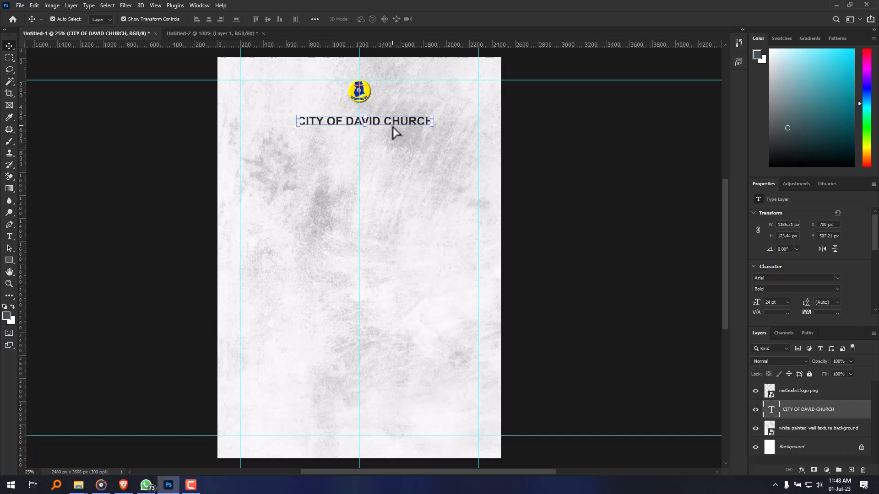
# Step: Nudge the CITY OF DAVID CHURCH heading left to X 644 px so it is centred on the vertical centre guide
pyautogui.press('Left')
pyautogui.press('Left')
pyautogui.press('Left')
pyautogui.press('Left')
pyautogui.press('Left')
pyautogui.press('Left')
pyautogui.press('Left')
pyautogui.press('Left')
pyautogui.press('Left')
pyautogui.press('Left')
pyautogui.press('Left')
pyautogui.press('Left')
pyautogui.press('Left')
pyautogui.press('Left')
pyautogui.press('Left')
pyautogui.press('Left')
pyautogui.press('Left')
pyautogui.press('Left')
pyautogui.press('Left')
pyautogui.press('Left')
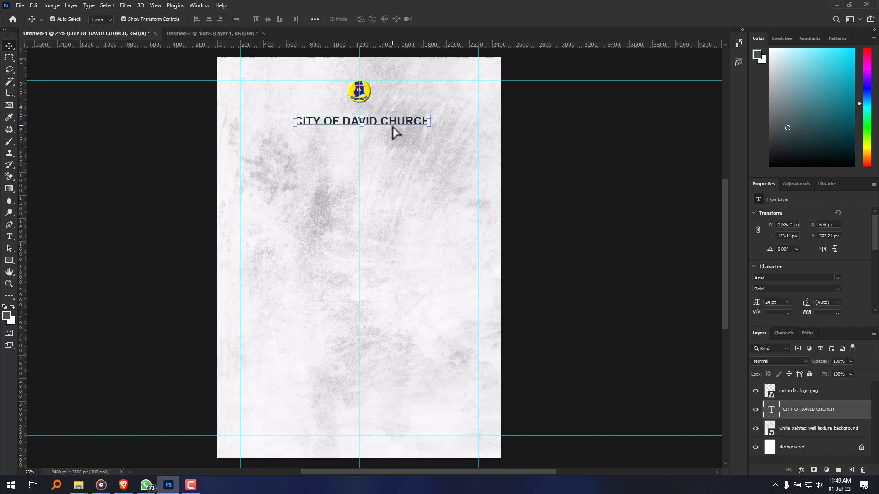
pyautogui.press('Left')
pyautogui.press('Left')
pyautogui.press('Left')
pyautogui.press('Left')
pyautogui.press('Left')
pyautogui.press('Left')
pyautogui.press('Left')
pyautogui.press('Left')
pyautogui.press('Left')
pyautogui.press('Left')
pyautogui.press('Left')
pyautogui.press('Left')
pyautogui.press('Left')
pyautogui.press('Left')
pyautogui.press('Left')
pyautogui.press('Left')
pyautogui.press('Left')
pyautogui.press('Left')
pyautogui.press('Left')
pyautogui.press('Left')
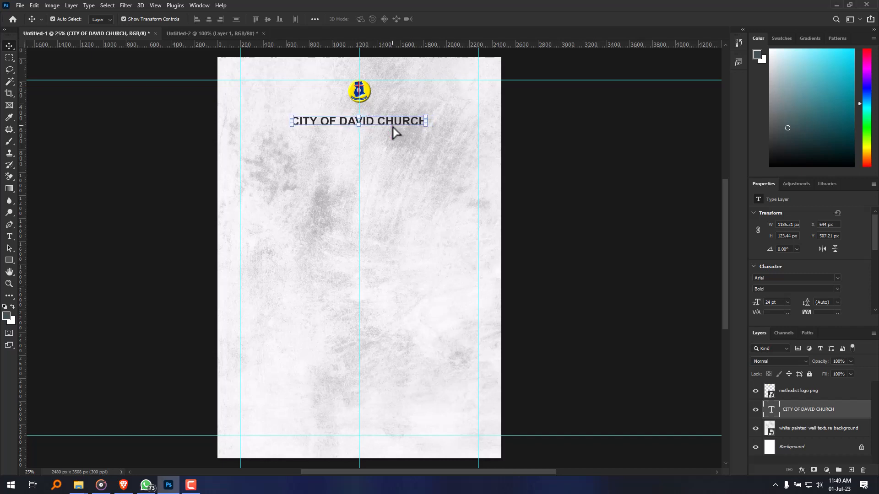
pyautogui.click(589, 169)
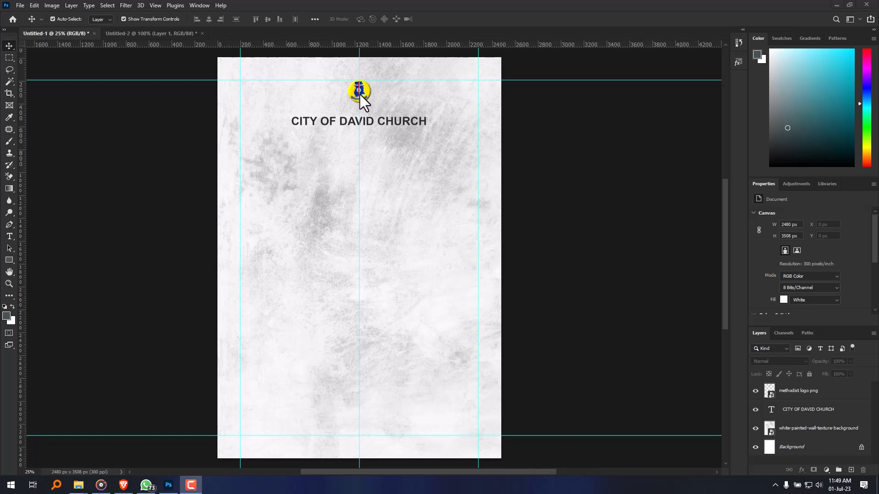
# Step: Recolour the CITY OF DAVID CHURCH heading with the dark blue 003298 sampled from the logo
pyautogui.click(391, 122)
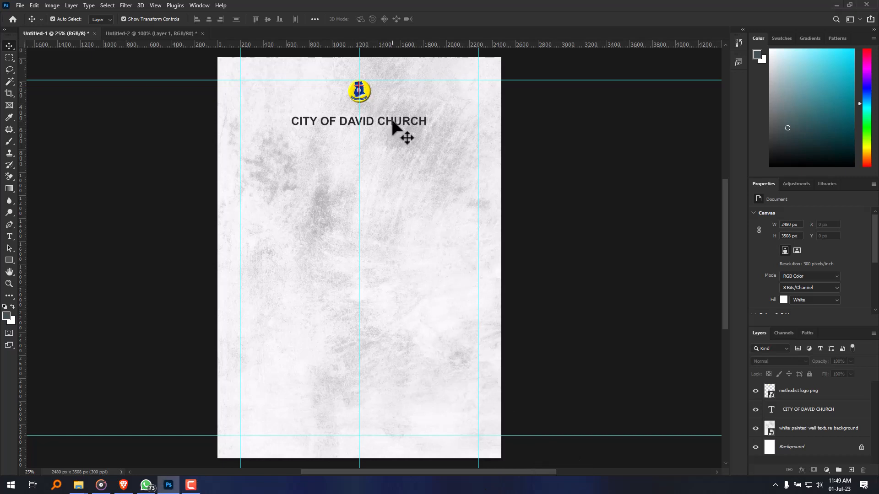
pyautogui.click(377, 122)
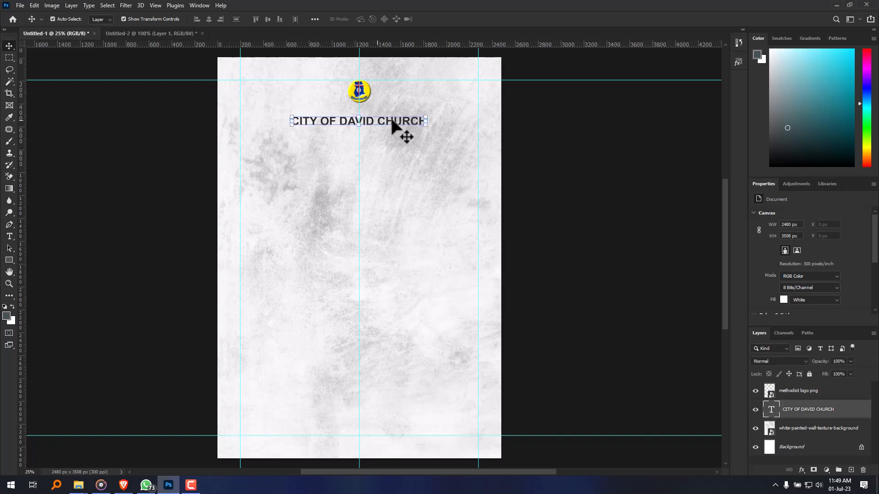
pyautogui.click(697, 390)
pyautogui.click(822, 415)
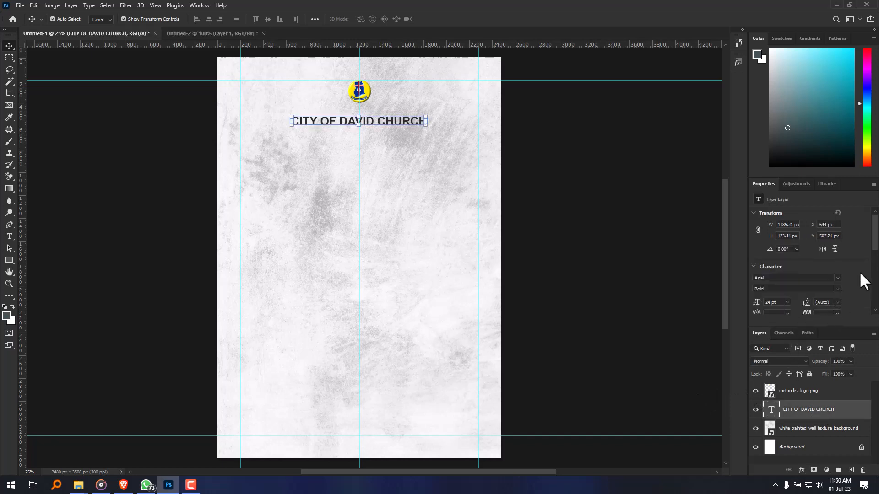
pyautogui.scroll(-3, 875, 267)
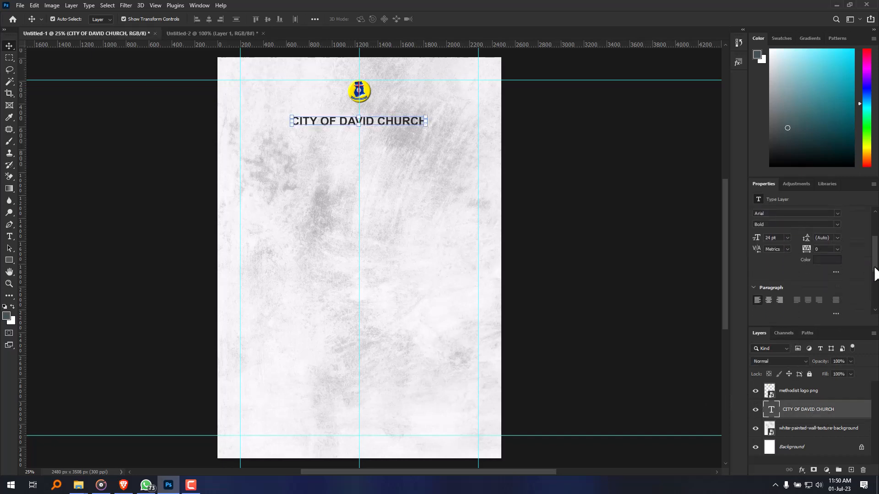
pyautogui.click(828, 259)
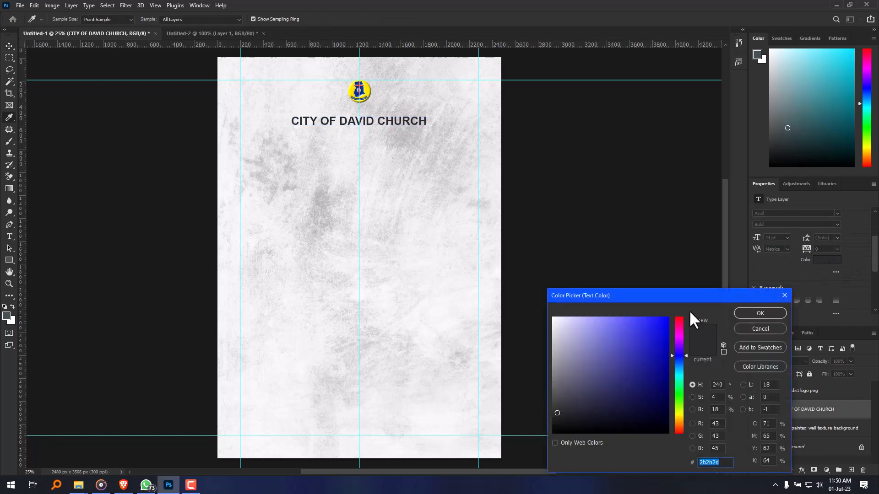
pyautogui.click(358, 94)
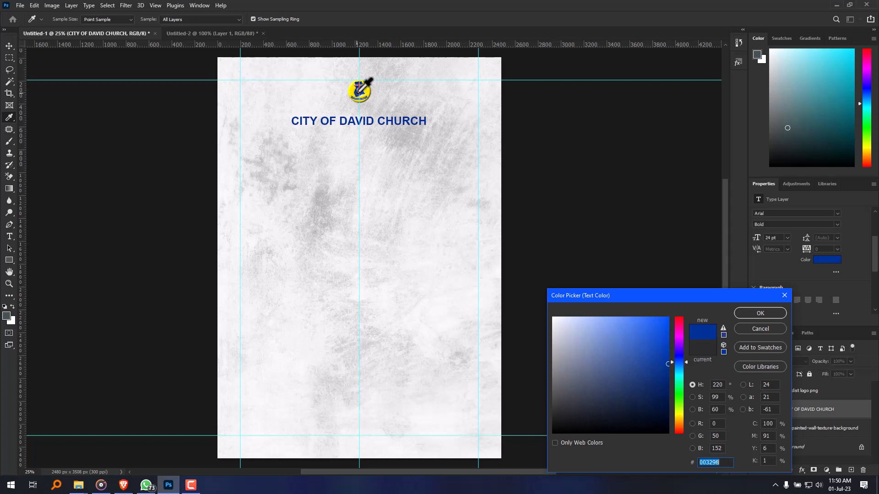
pyautogui.moveTo(648, 293); pyautogui.dragTo(626, 159)
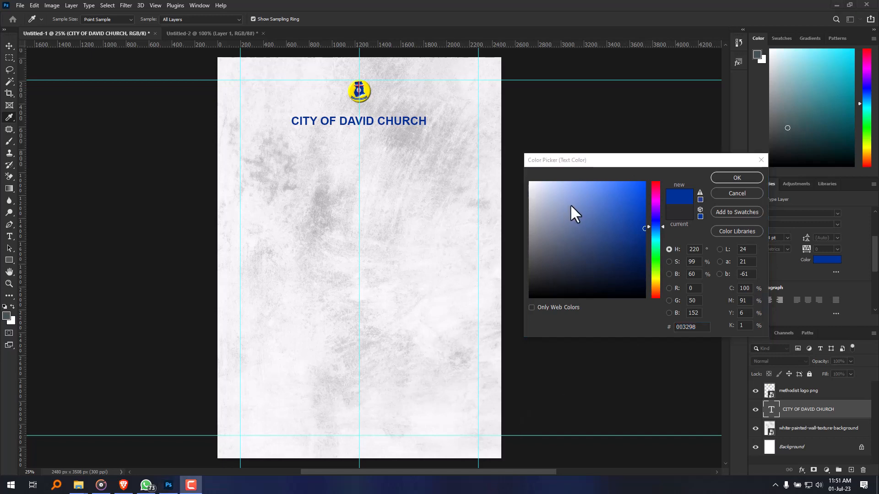
pyautogui.click(724, 175)
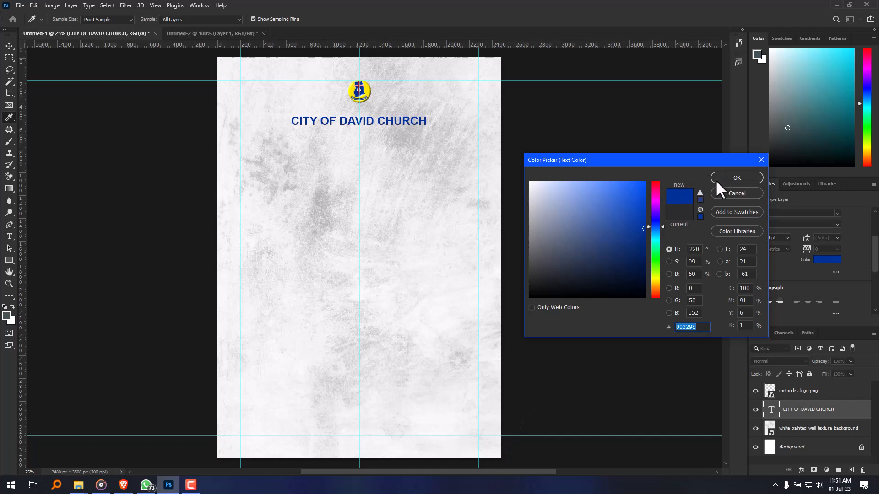
pyautogui.click(715, 179)
pyautogui.press('v')
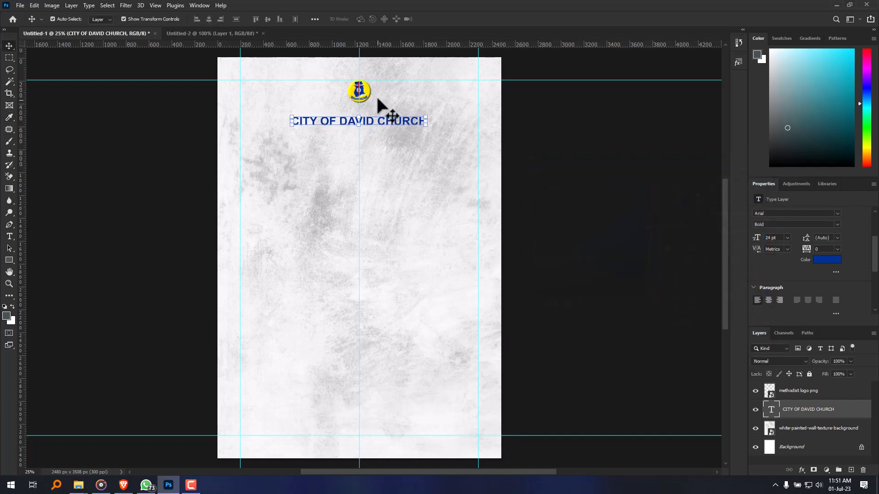
pyautogui.click(522, 122)
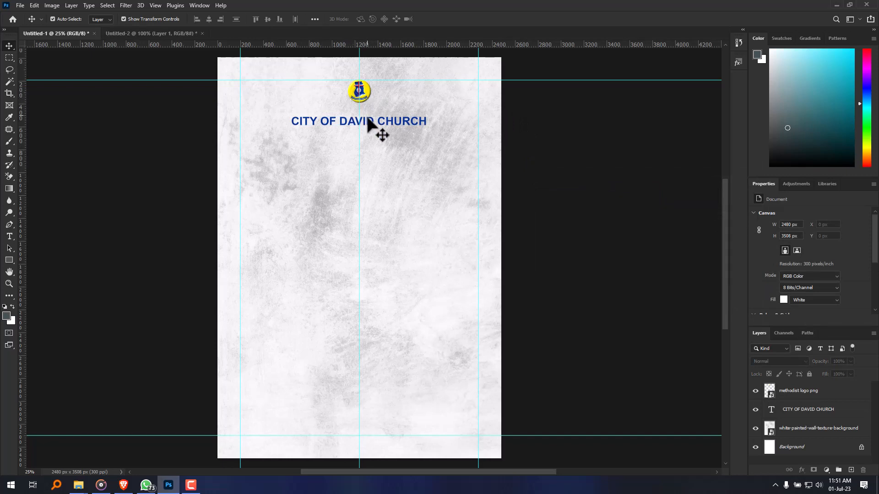
pyautogui.hscroll(-2, 372, 110)
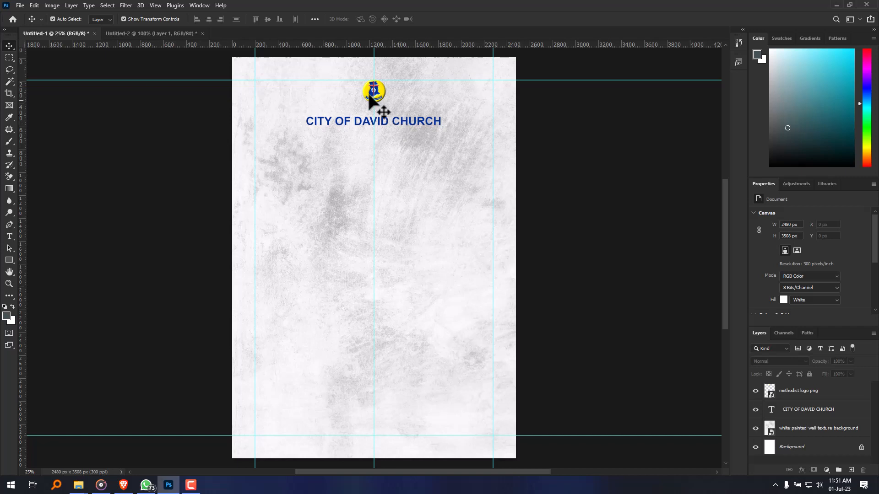
pyautogui.moveTo(390, 123)
pyautogui.mouseDown()
pyautogui.moveTo(389, 115)
pyautogui.moveTo(387, 128)
pyautogui.mouseUp()
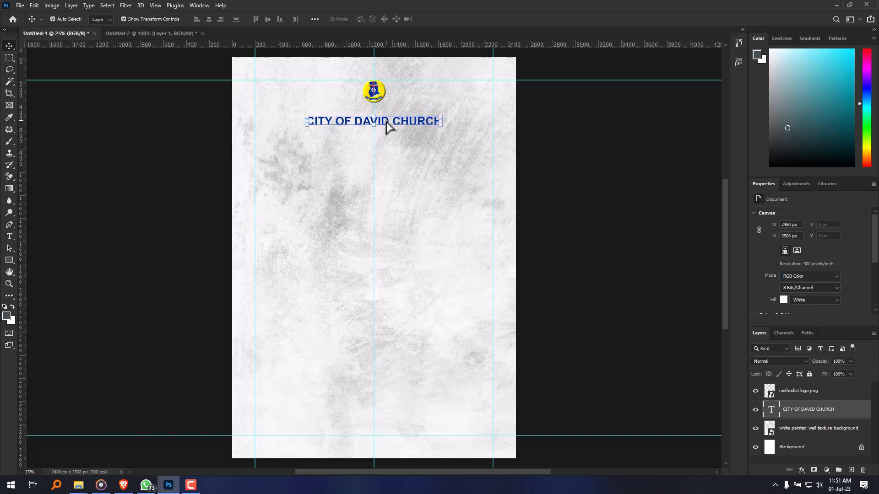
pyautogui.click(582, 155)
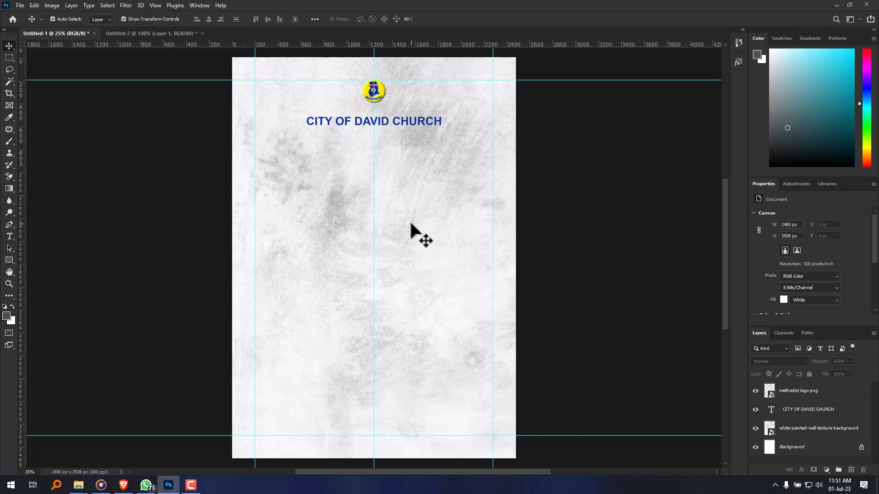
# Step: Examine the reference flyer's heading area up close, checking the line beneath the church name, and return to the flyer design
pyautogui.click(130, 33)
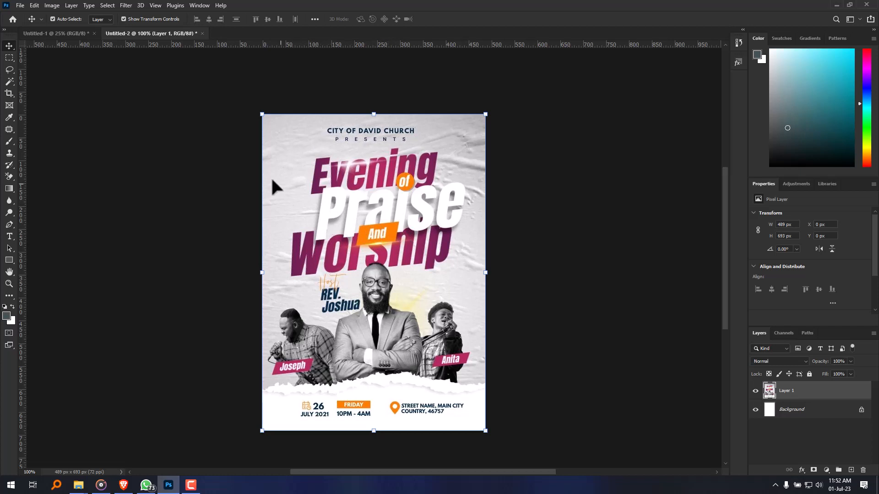
pyautogui.click(75, 33)
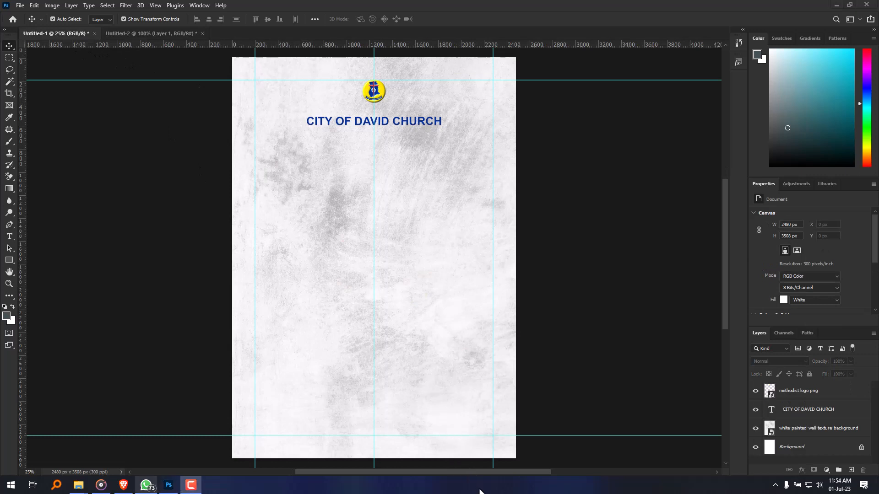
pyautogui.click(152, 33)
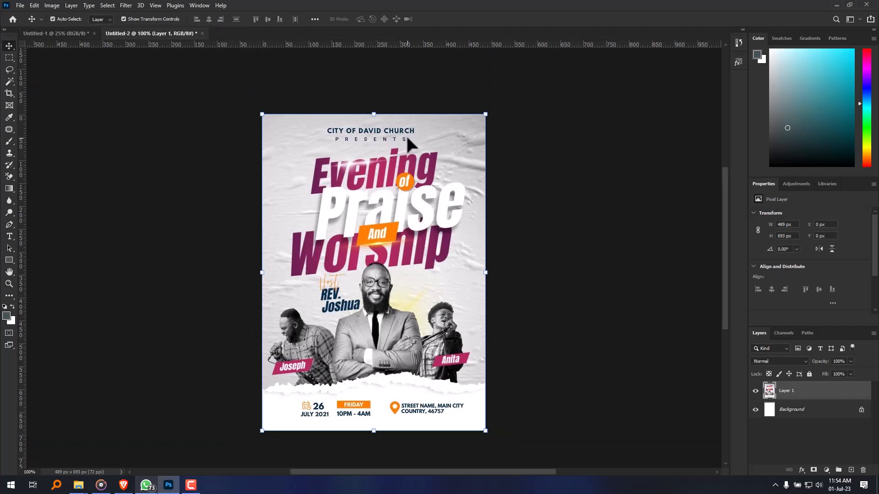
pyautogui.click(76, 35)
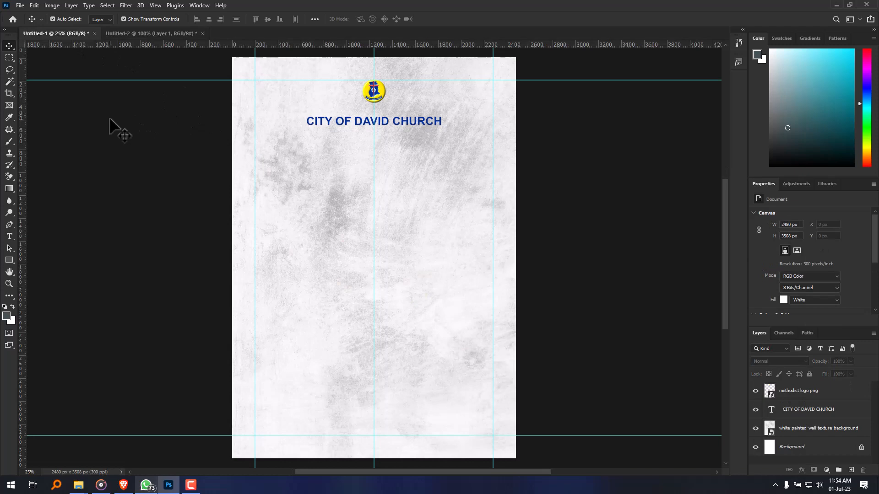
pyautogui.click(127, 33)
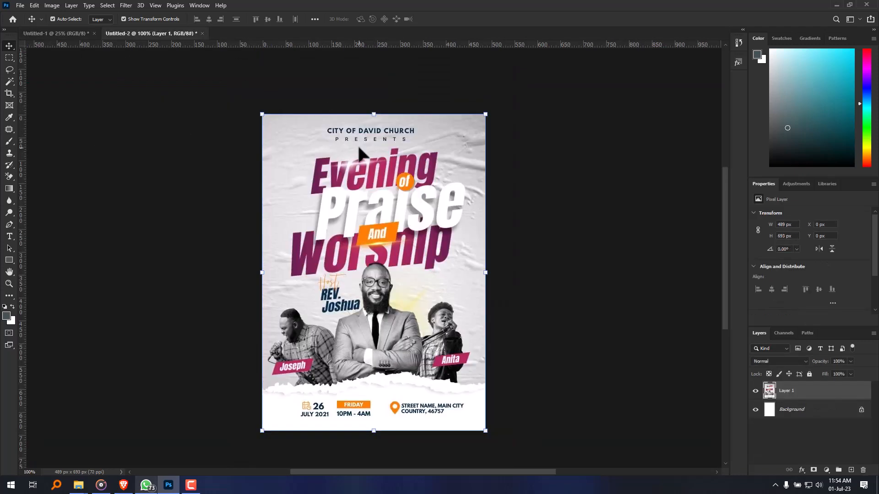
pyautogui.hotkey('ctrl', '+')
pyautogui.hotkey('ctrl', '+')
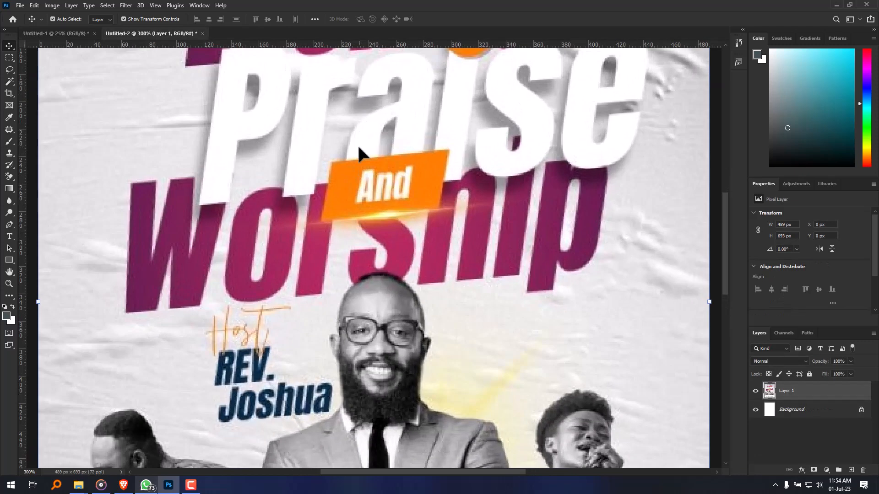
pyautogui.hotkey('ctrl', '-')
pyautogui.scroll(5, 358, 151)
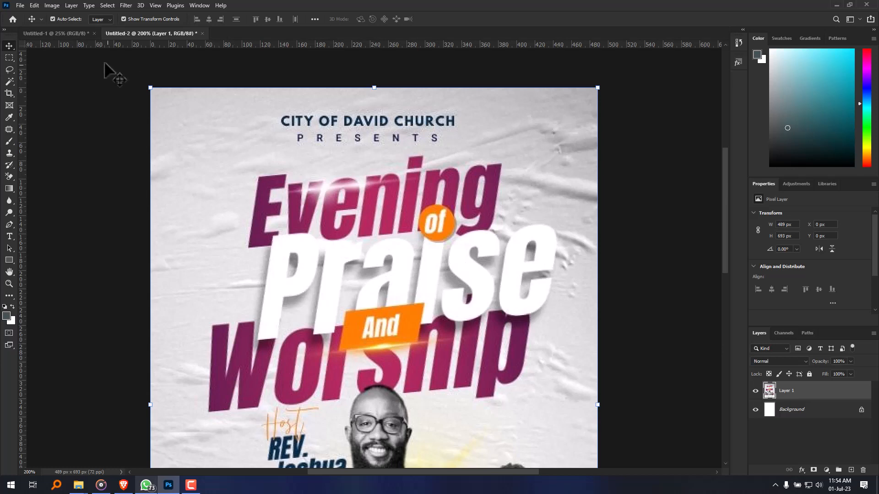
pyautogui.click(54, 33)
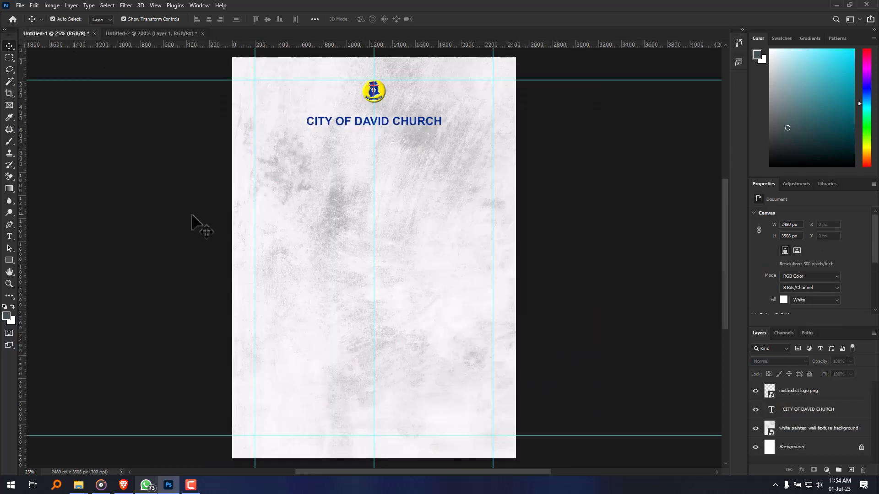
# Step: Add a new text line reading PRESENTS below the CITY OF DAVID CHURCH heading
pyautogui.click(11, 237)
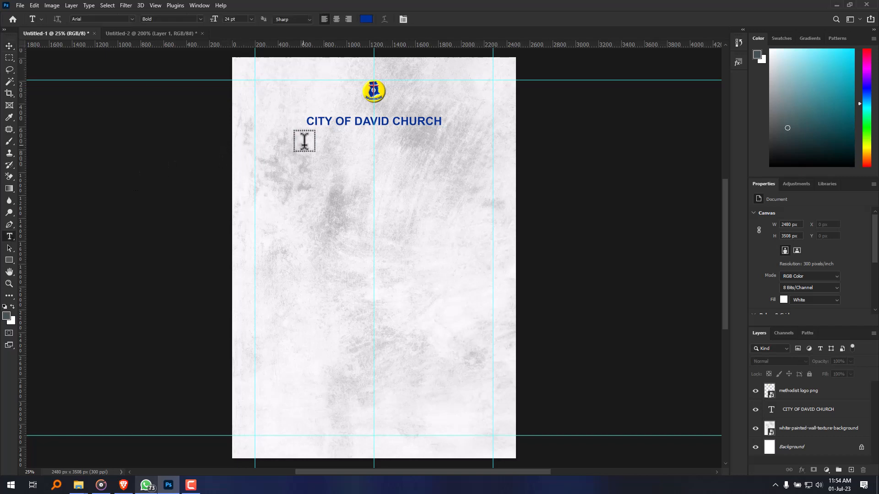
pyautogui.click(305, 151)
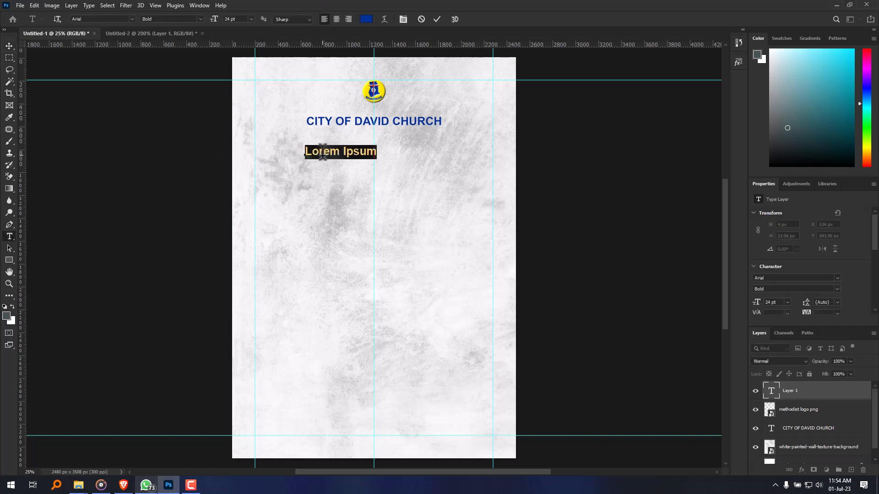
pyautogui.write('PRESE')
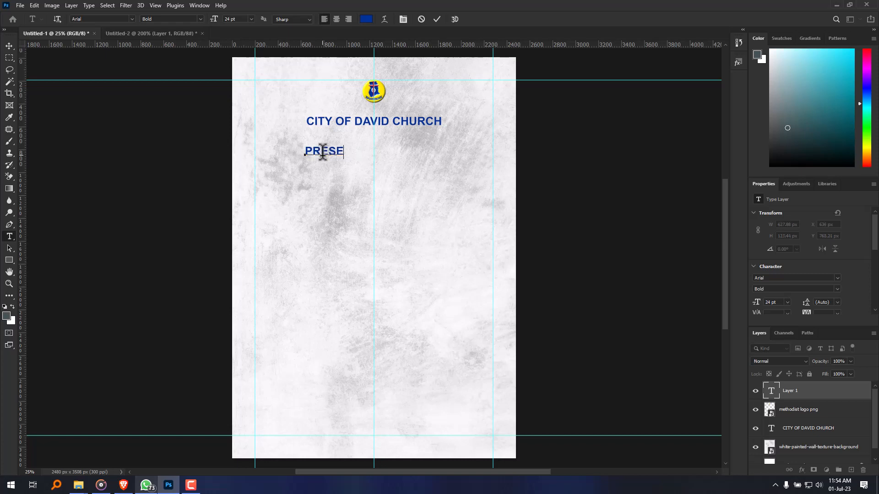
pyautogui.write('NTS')
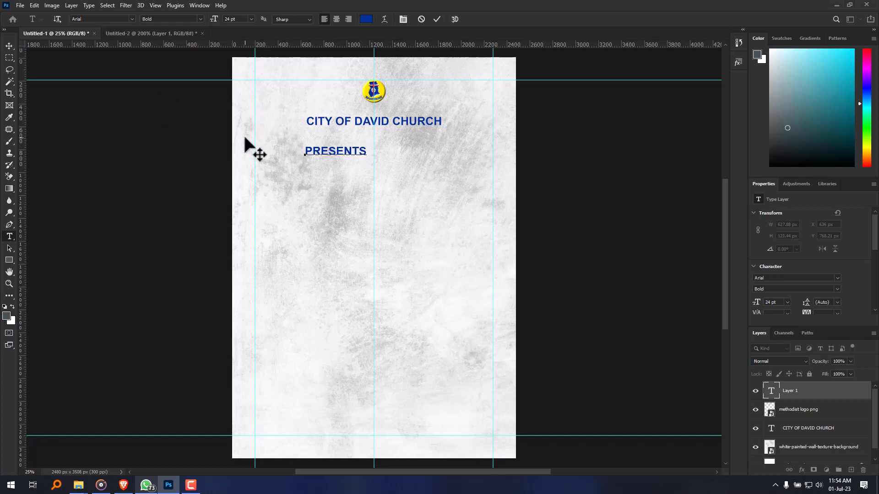
pyautogui.click(8, 46)
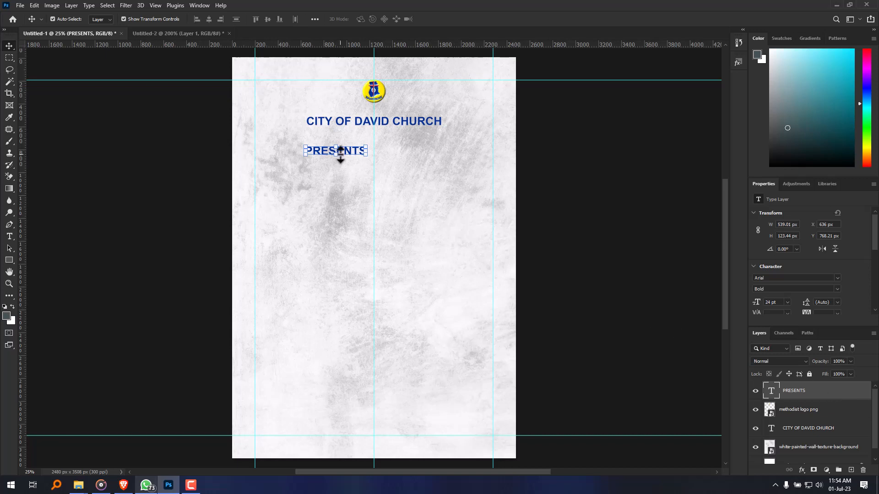
# Step: Move the PRESENTS text under the middle of the church name and set its font size to 18 pt
pyautogui.moveTo(349, 153); pyautogui.dragTo(390, 151)
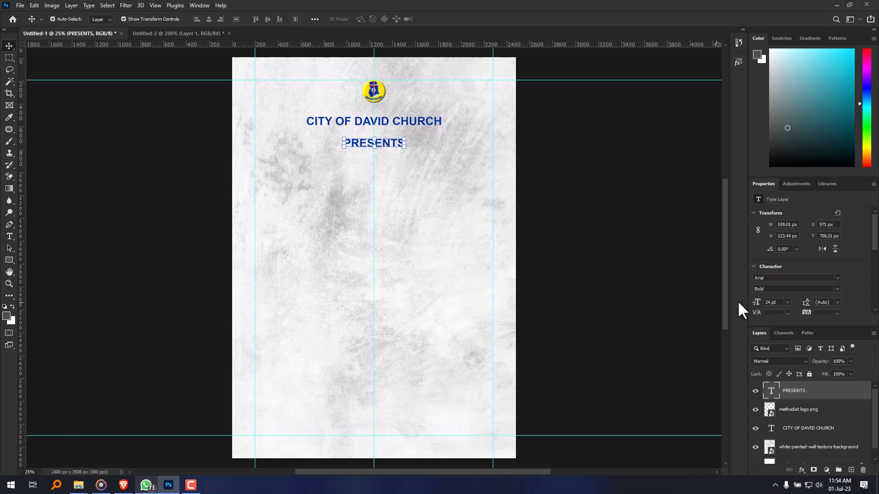
pyautogui.moveTo(778, 306); pyautogui.dragTo(750, 306)
pyautogui.write('18')
pyautogui.press('Return')
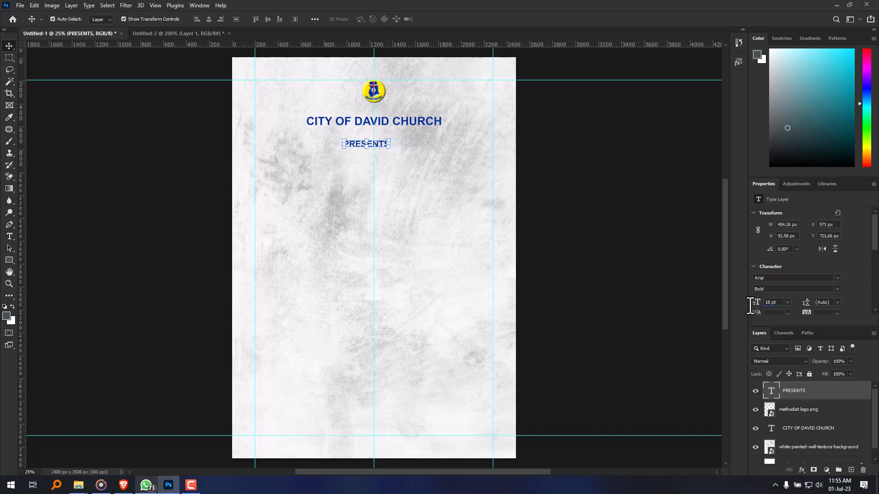
# Step: Nudge the PRESENTS text right to X 1035 px so it is centred on the vertical centre guide
pyautogui.press('Right')
pyautogui.press('Right')
pyautogui.press('Right')
pyautogui.press('Right')
pyautogui.press('Right')
pyautogui.press('Right')
pyautogui.press('Right')
pyautogui.press('Right')
pyautogui.press('Right')
pyautogui.press('Right')
pyautogui.press('Right')
pyautogui.press('Right')
pyautogui.press('Right')
pyautogui.press('Right')
pyautogui.press('Right')
pyautogui.press('Right')
pyautogui.press('Right')
pyautogui.press('Right')
pyautogui.press('Right')
pyautogui.press('Right')
pyautogui.press('Right')
pyautogui.press('Right')
pyautogui.press('Right')
pyautogui.press('Right')
pyautogui.press('Right')
pyautogui.press('Right')
pyautogui.press('Right')
pyautogui.press('Right')
pyautogui.press('Right')
pyautogui.press('Right')
pyautogui.press('Right')
pyautogui.press('Right')
pyautogui.press('Right')
pyautogui.press('Right')
pyautogui.press('Right')
pyautogui.press('Right')
pyautogui.press('Right')
pyautogui.press('Right')
pyautogui.press('Right')
pyautogui.press('Right')
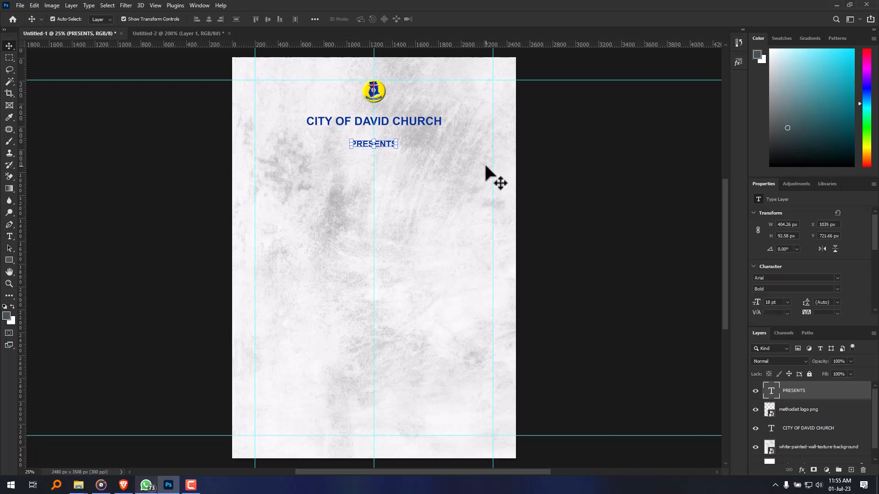
# Step: Nudge the PRESENTS text up to about Y 670 px, closer to the church name, and deselect it
pyautogui.hotkey('shift', 'Up')
pyautogui.hotkey('shift', 'Up')
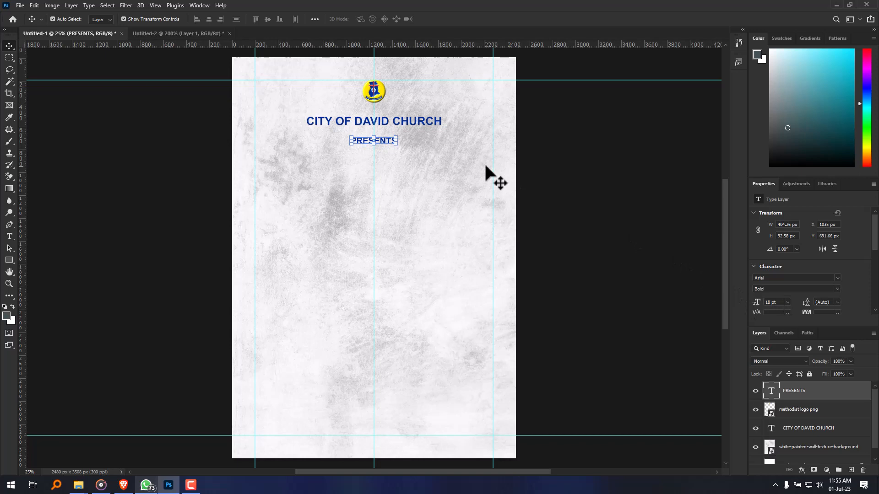
pyautogui.hotkey('shift', 'Up')
pyautogui.press('Up')
pyautogui.press('Up')
pyautogui.press('Up')
pyautogui.press('Up')
pyautogui.press('Up')
pyautogui.press('Up')
pyautogui.press('Up')
pyautogui.press('Up')
pyautogui.press('Up')
pyautogui.press('Up')
pyautogui.press('Up')
pyautogui.press('Up')
pyautogui.click(555, 177)
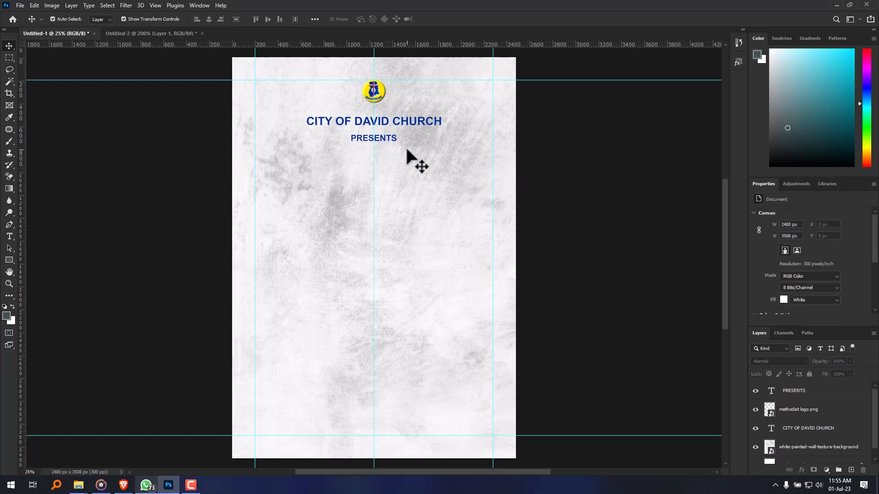
# Step: Select the PRESENTS text and try wider letter tracking of 200 and 400 on it
pyautogui.click(794, 394)
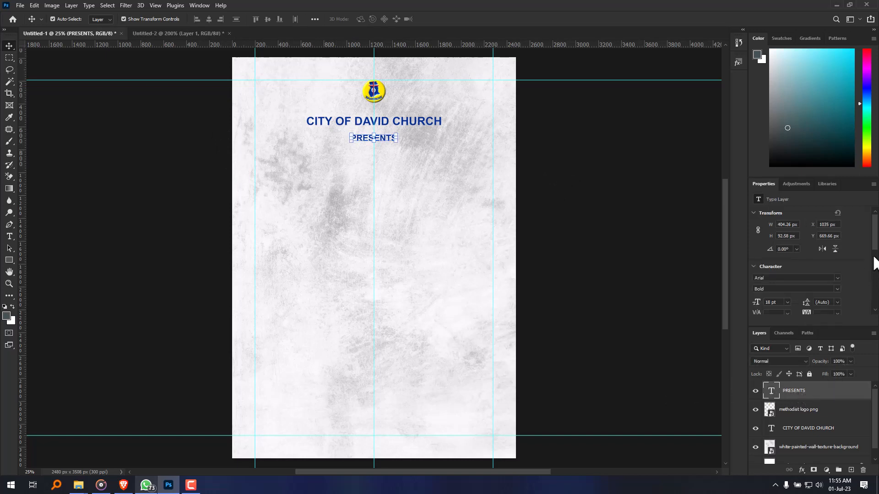
pyautogui.scroll(-3, 857, 268)
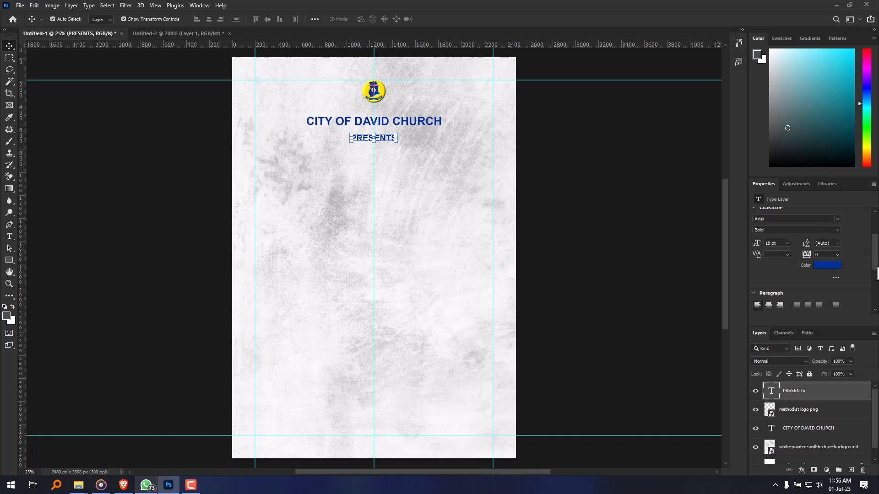
pyautogui.moveTo(877, 274)
pyautogui.mouseDown()
pyautogui.moveTo(873, 294)
pyautogui.moveTo(872, 250)
pyautogui.moveTo(872, 260)
pyautogui.mouseUp()
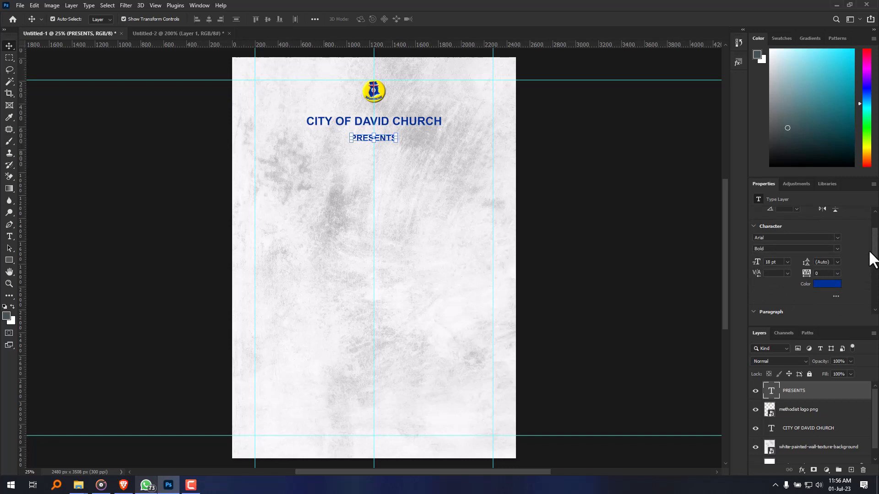
pyautogui.click(837, 273)
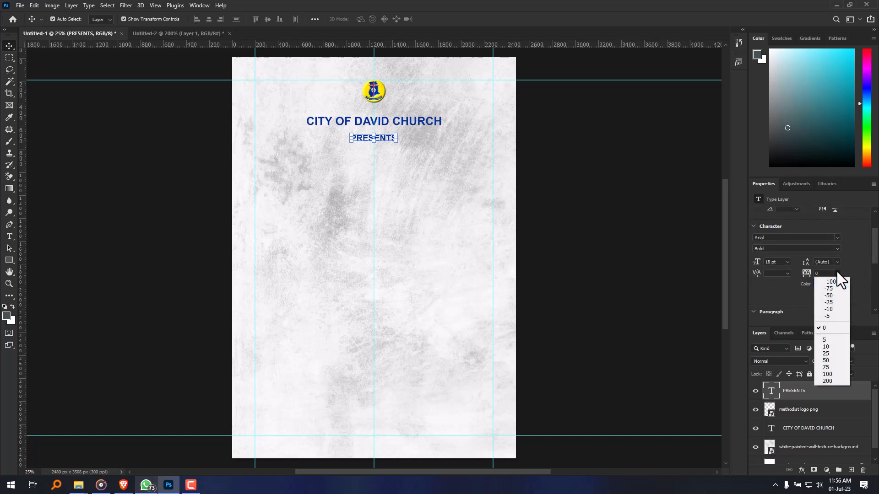
pyautogui.click(824, 381)
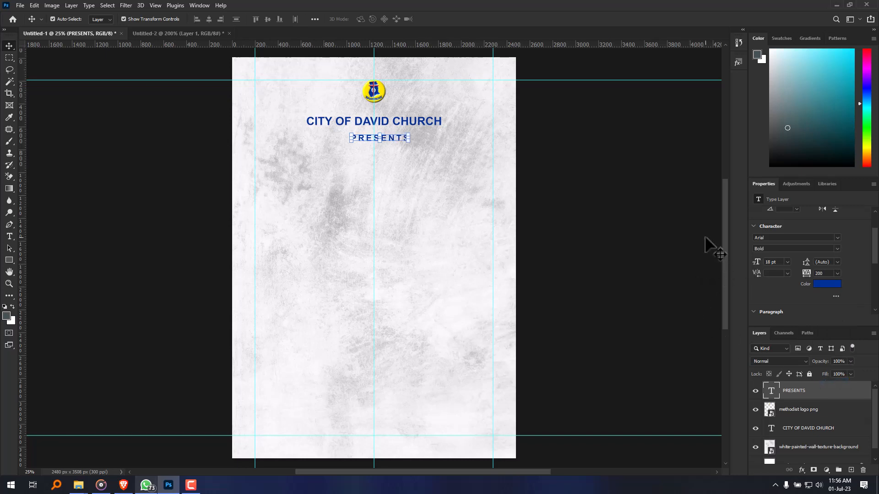
pyautogui.click(828, 274)
pyautogui.write('4000')
pyautogui.press('Return')
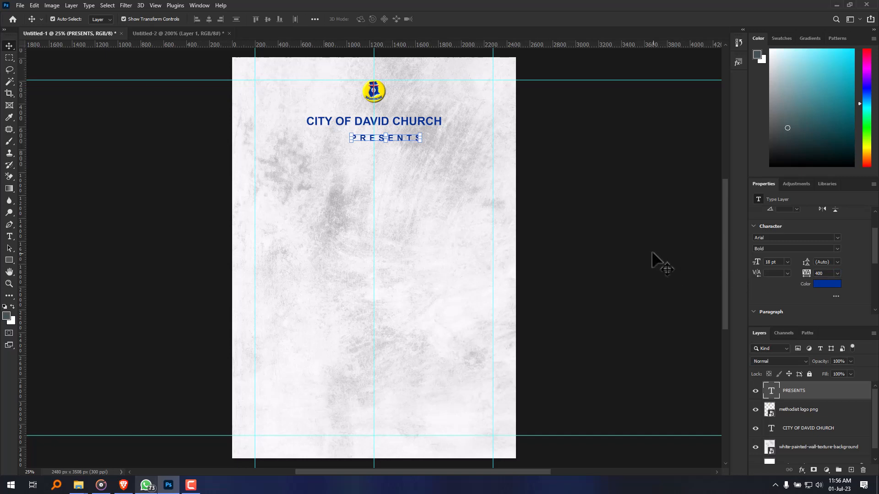
# Step: Set the tracking of the PRESENTS text to 1000 and move it to X 774 px, centred on the vertical centre guide
pyautogui.click(826, 273)
pyautogui.write('1000')
pyautogui.press('Return')
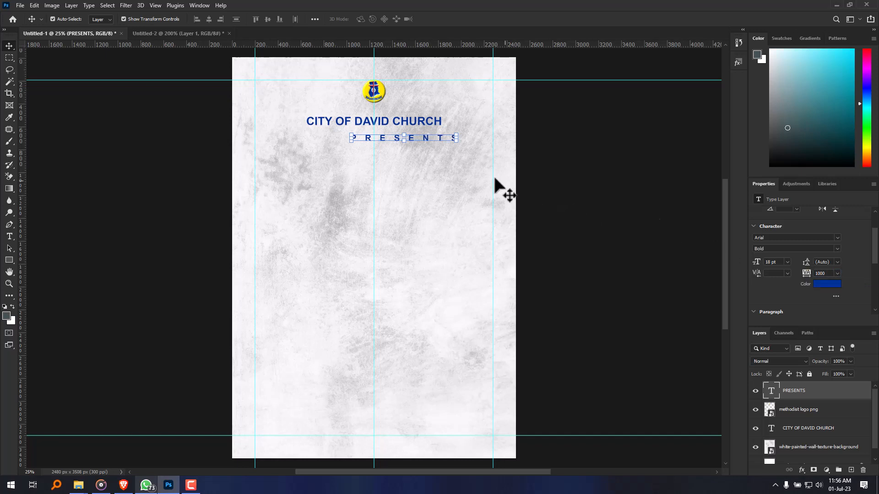
pyautogui.moveTo(422, 140); pyautogui.dragTo(391, 147)
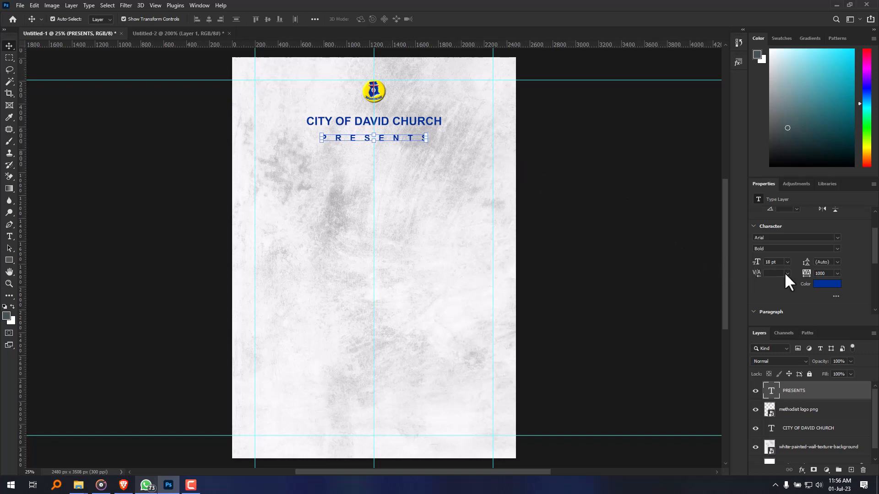
# Step: Change the PRESENTS text colour to the dark bluish grey #3e4147 and deselect the text
pyautogui.click(822, 282)
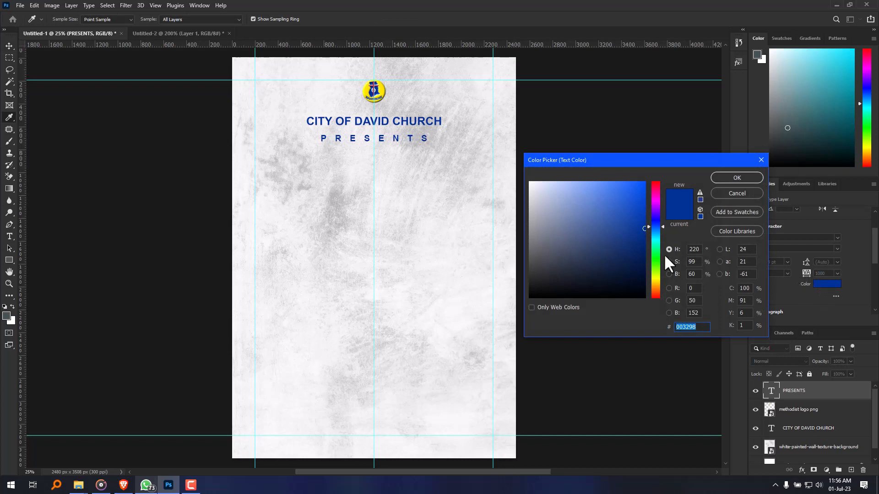
pyautogui.moveTo(639, 258)
pyautogui.mouseDown()
pyautogui.moveTo(559, 272)
pyautogui.moveTo(549, 250)
pyautogui.moveTo(543, 265)
pyautogui.mouseUp()
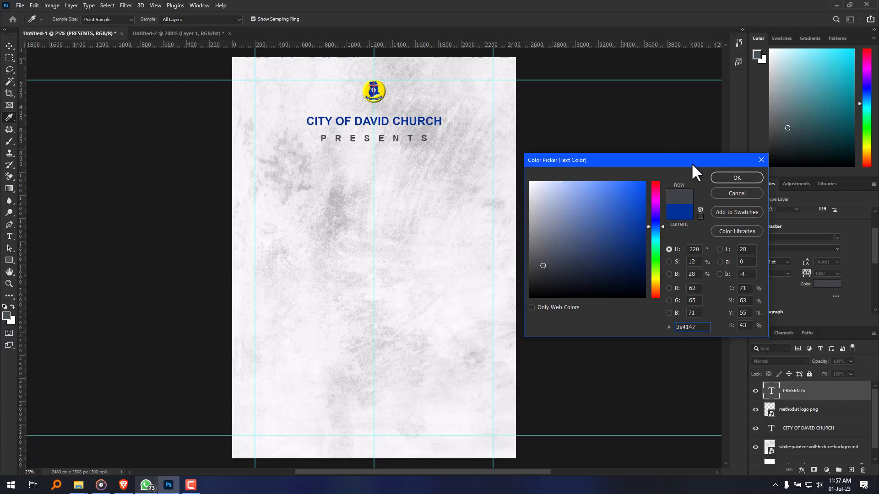
pyautogui.click(728, 176)
pyautogui.press('v')
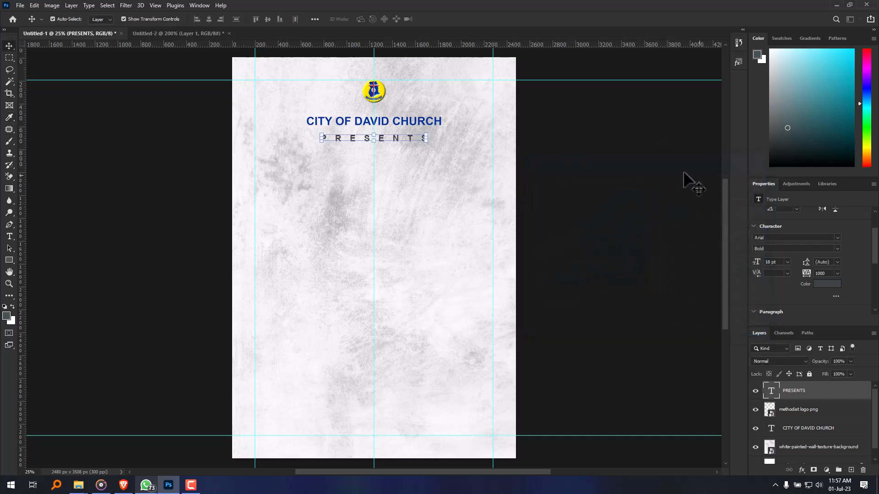
pyautogui.click(599, 183)
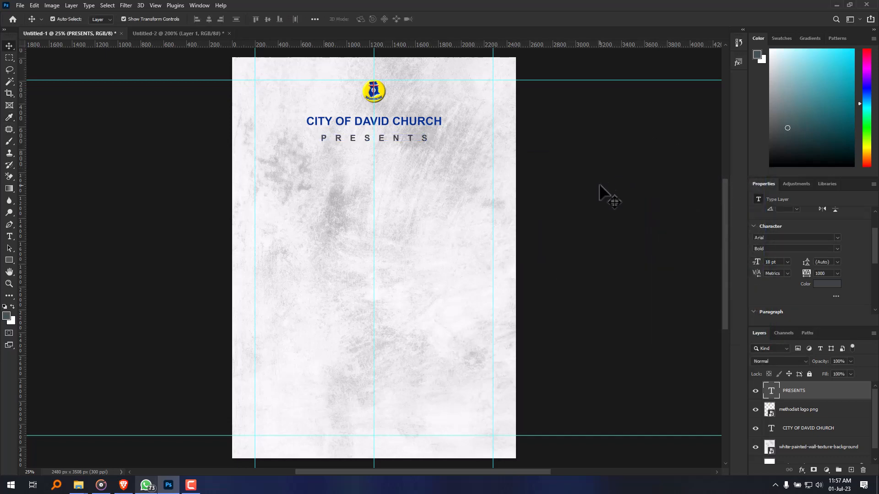
# Step: Recolour the PRESENTS text by sampling the grey background texture, darken the shade to about #4f4848, and deselect it
pyautogui.click(404, 139)
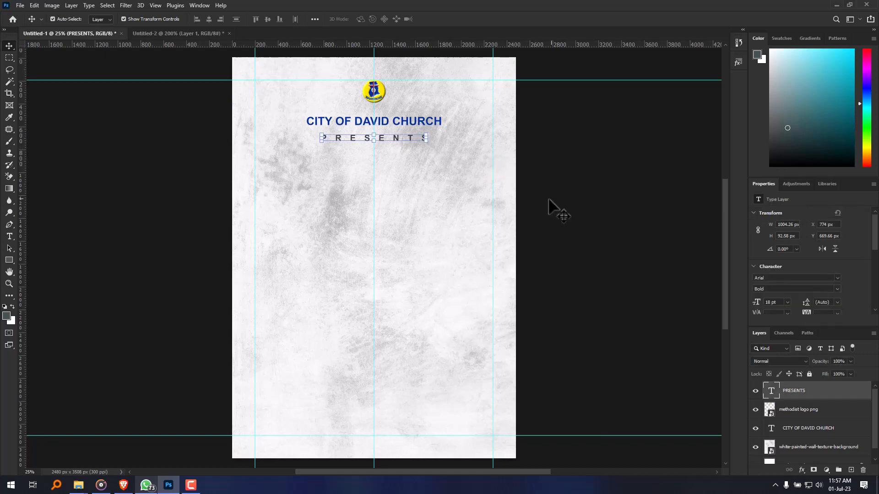
pyautogui.click(549, 200)
pyautogui.click(404, 136)
pyautogui.moveTo(877, 242)
pyautogui.mouseDown()
pyautogui.moveTo(868, 278)
pyautogui.moveTo(861, 229)
pyautogui.moveTo(878, 248)
pyautogui.mouseUp()
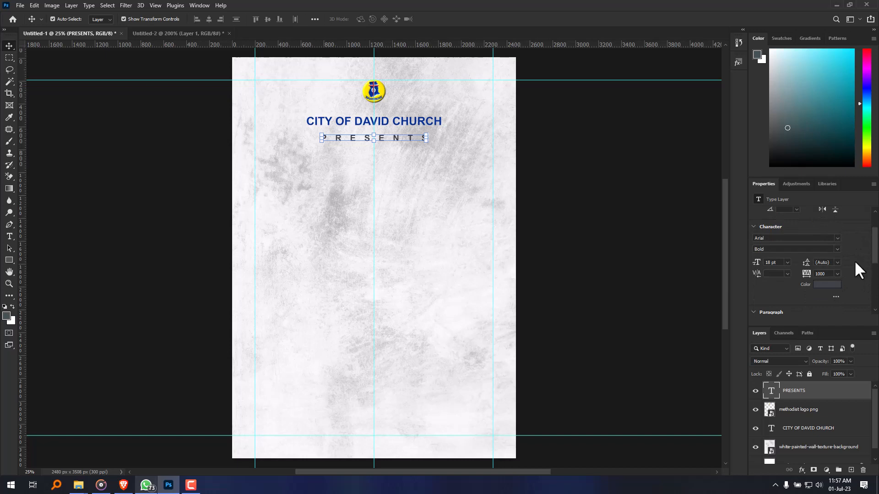
pyautogui.click(830, 284)
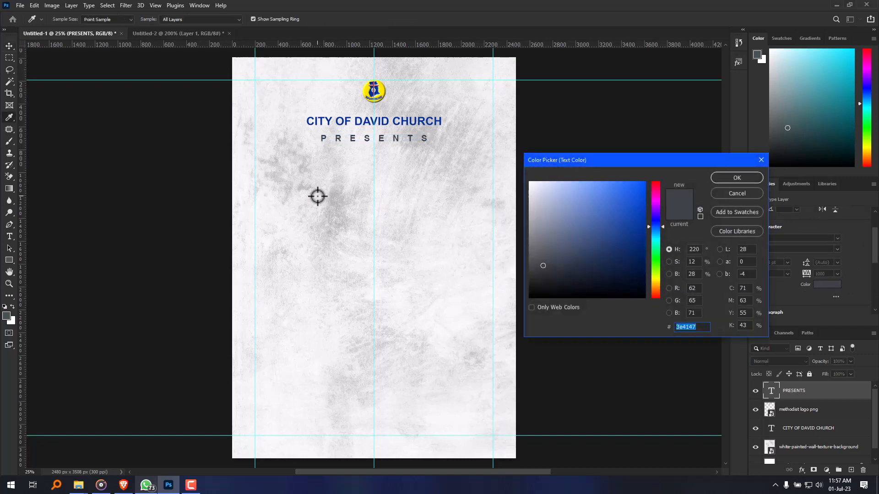
pyautogui.click(273, 175)
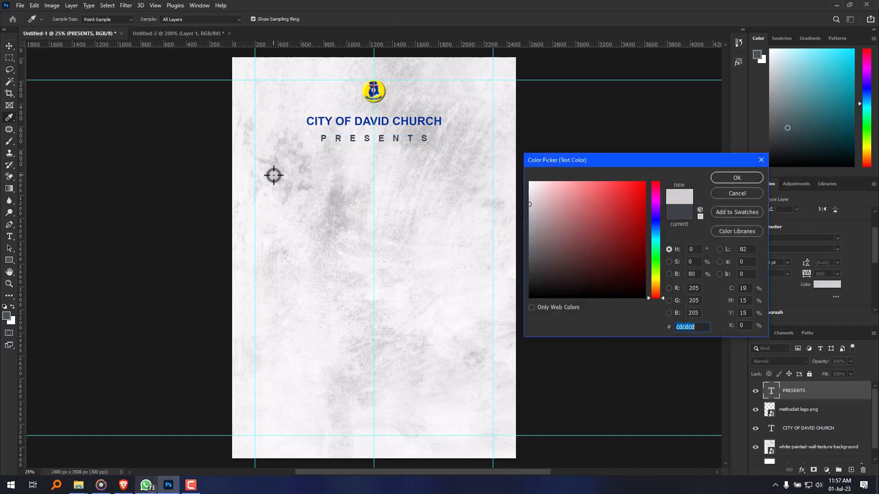
pyautogui.click(281, 165)
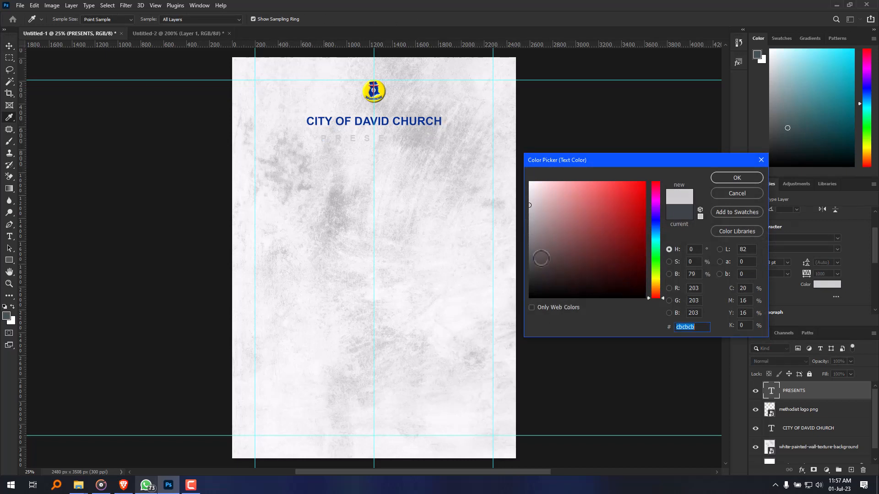
pyautogui.moveTo(541, 259)
pyautogui.mouseDown()
pyautogui.moveTo(543, 275)
pyautogui.moveTo(539, 262)
pyautogui.mouseUp()
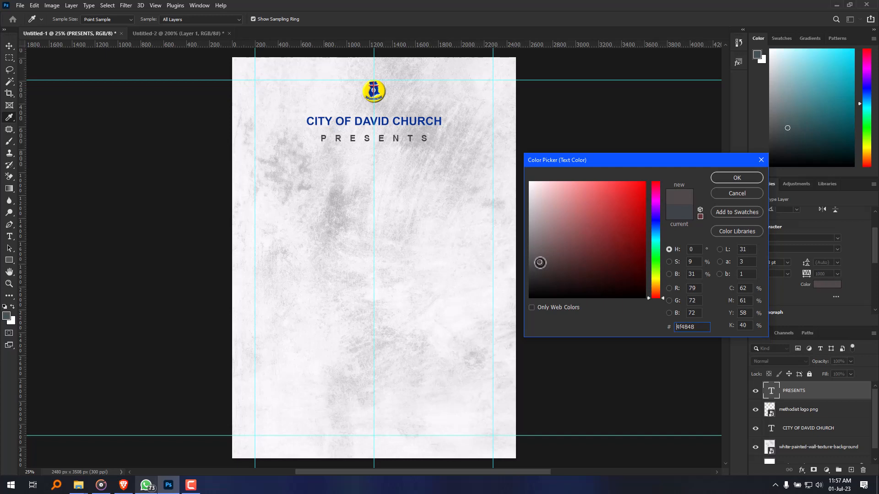
pyautogui.moveTo(540, 262); pyautogui.dragTo(538, 262)
pyautogui.click(733, 177)
pyautogui.press('v')
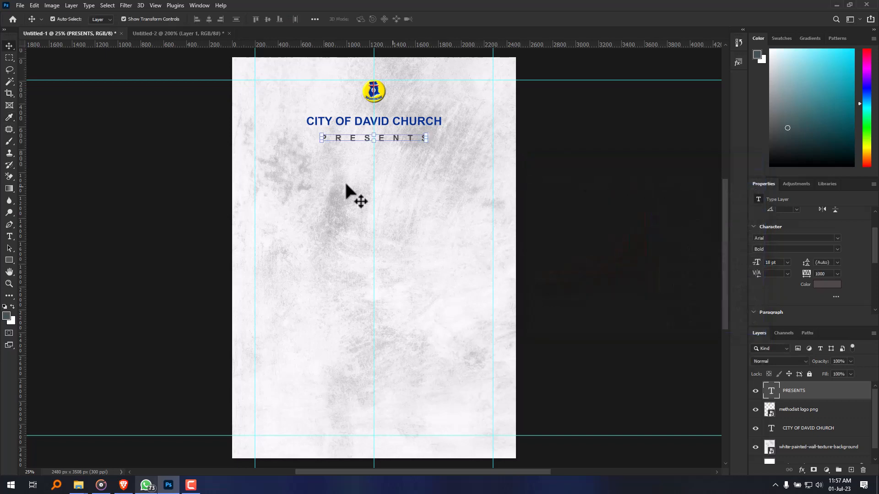
pyautogui.click(102, 162)
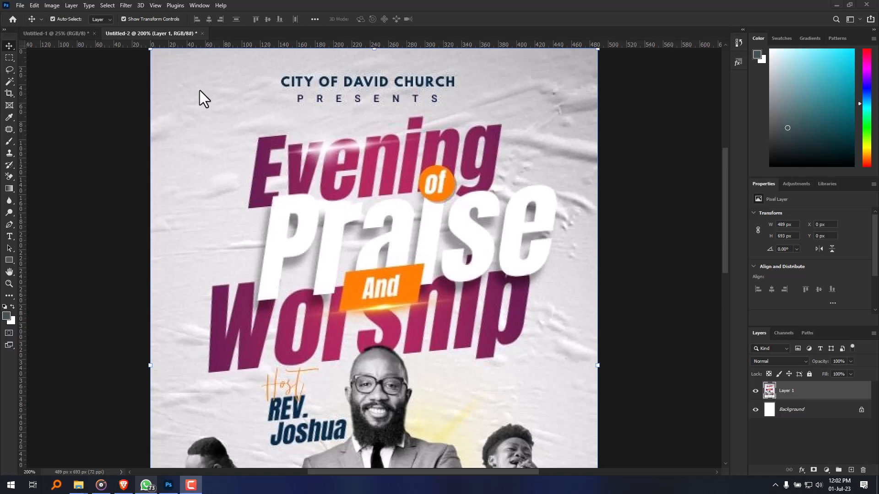
# Step: Return to the Untitled-1 flyer and try a new text line below PRESENTS, checking the reference flyer for its wording
pyautogui.click(64, 32)
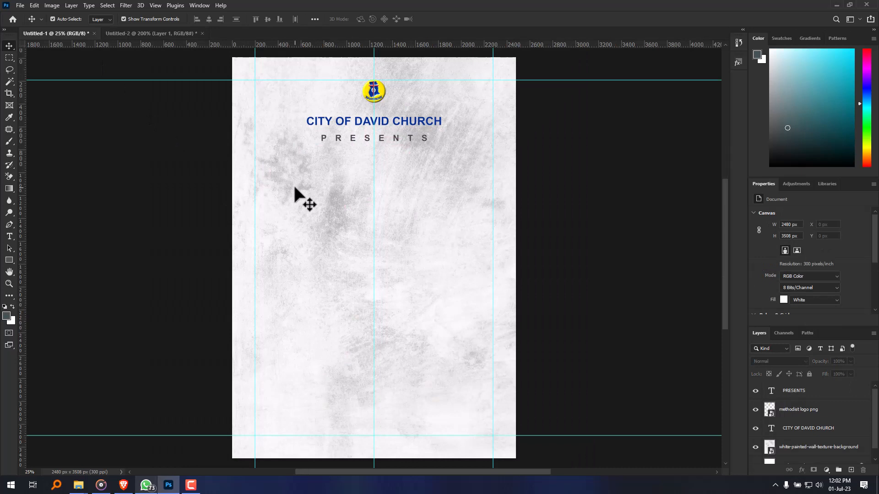
pyautogui.press('t')
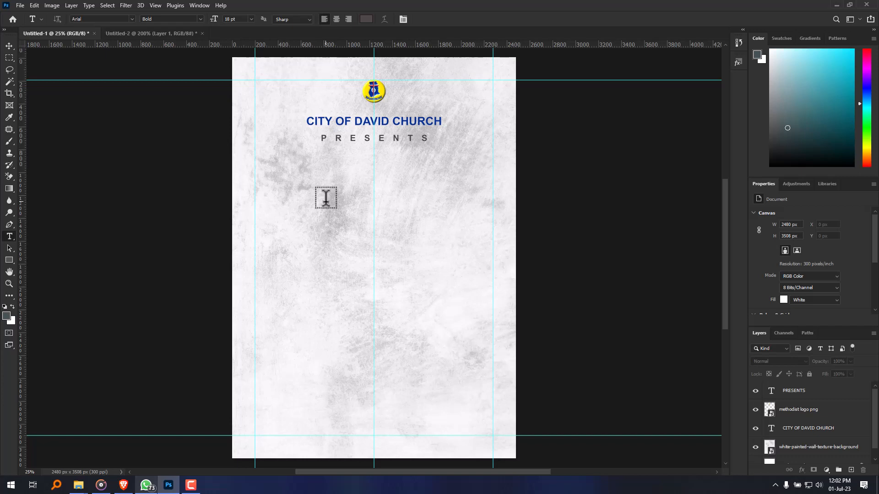
pyautogui.click(326, 198)
pyautogui.write('Ev')
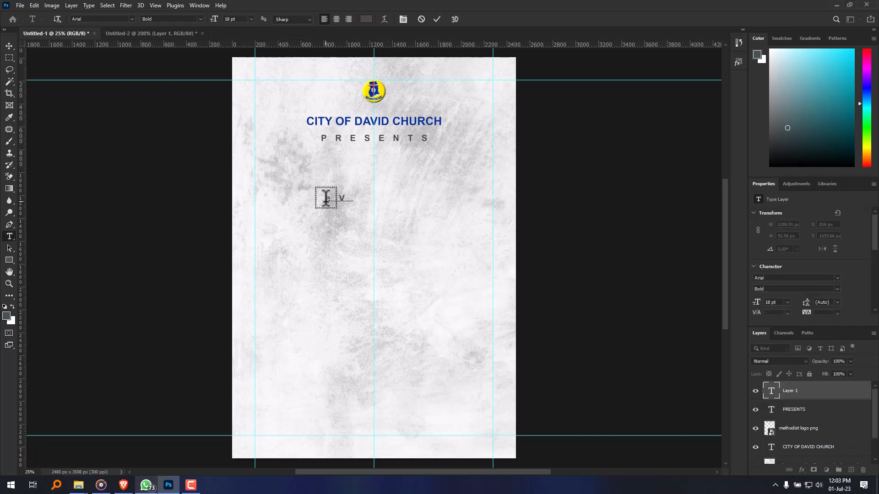
pyautogui.press('BackSpace')
pyautogui.click(160, 35)
pyautogui.click(52, 35)
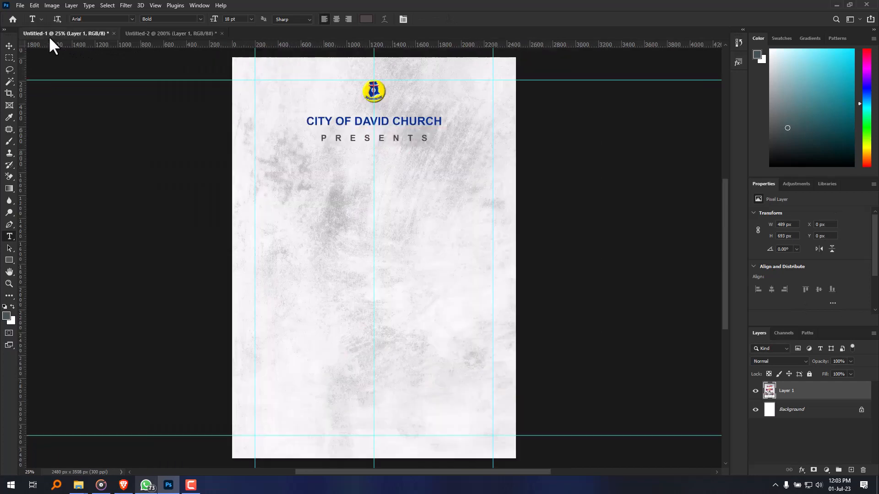
# Step: Add a text line reading Evening below PRESENTS, near the vertical centre guide
pyautogui.click(332, 177)
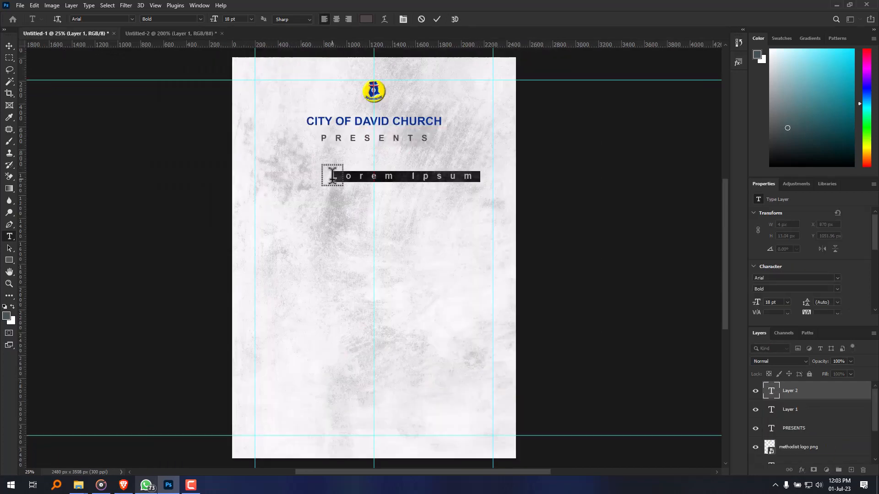
pyautogui.write('Eve')
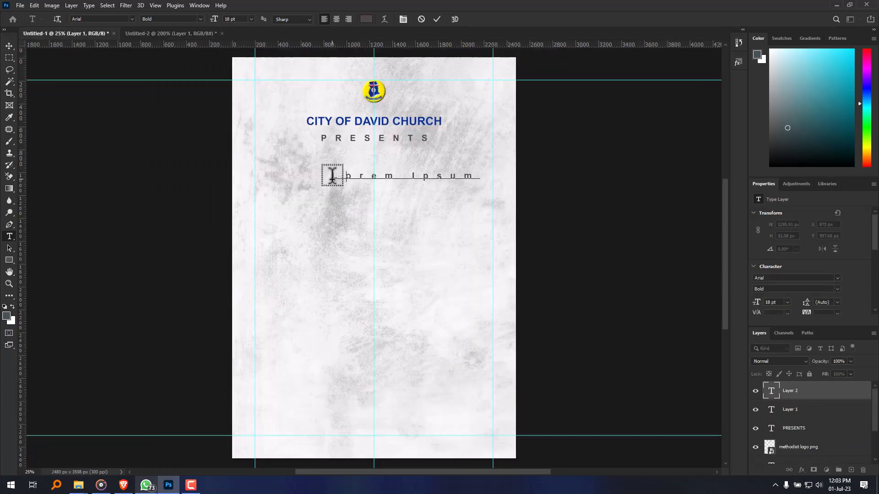
pyautogui.write('ning')
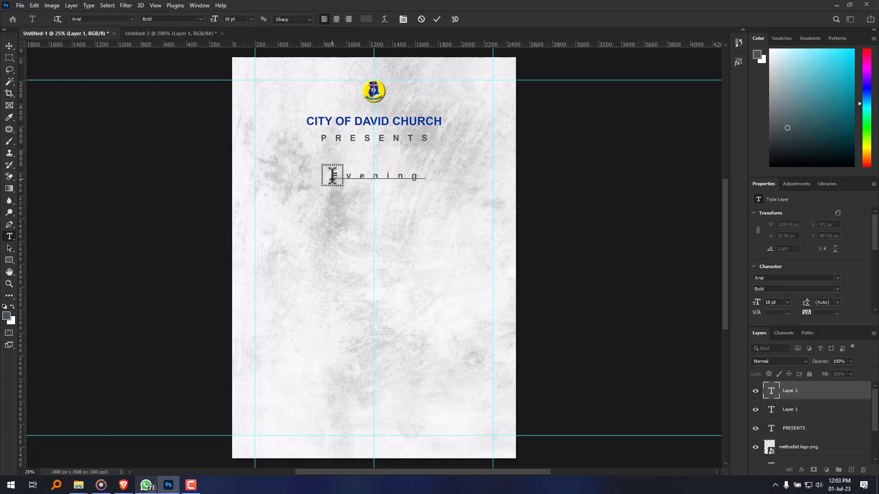
pyautogui.click(12, 44)
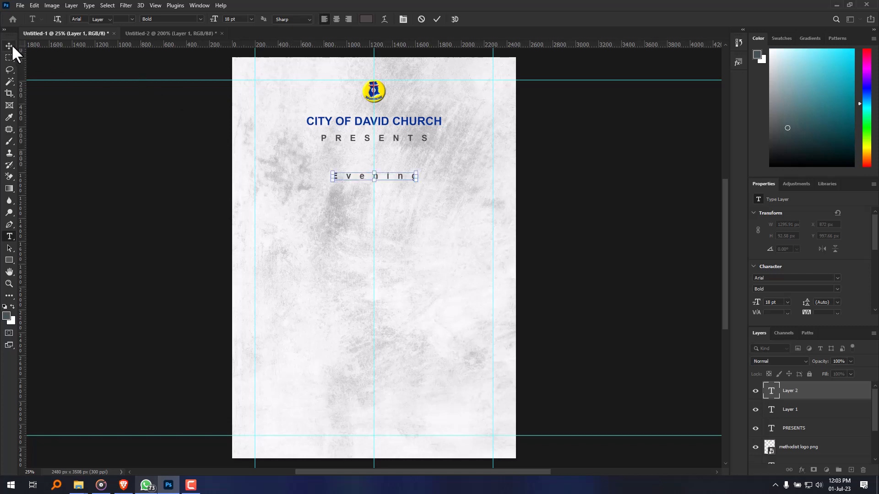
# Step: Set the tracking of the Evening text to 0 and deselect it
pyautogui.click(838, 313)
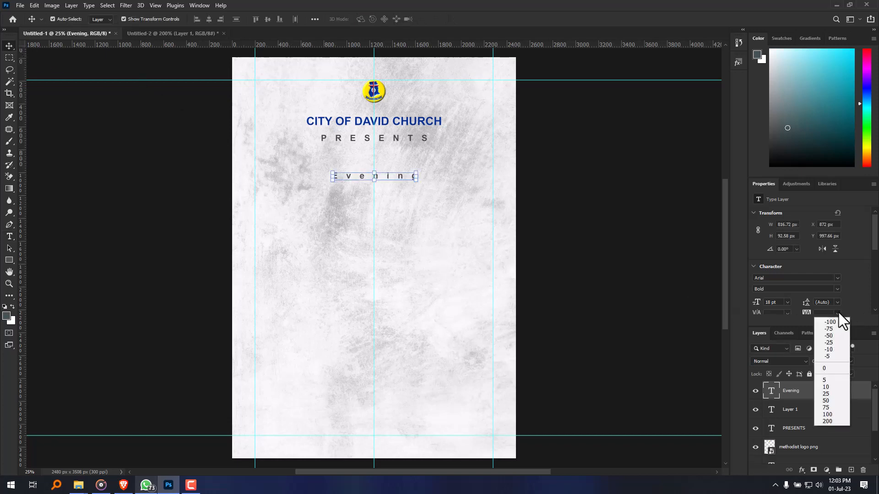
pyautogui.click(828, 368)
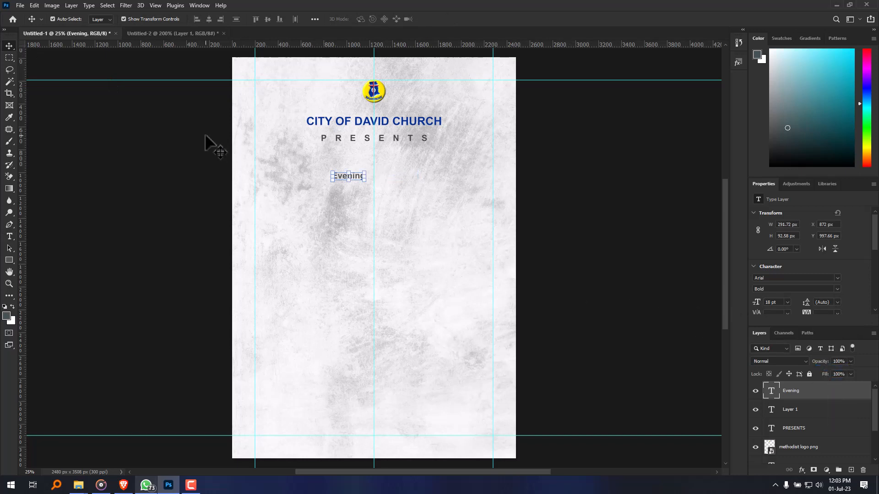
pyautogui.click(189, 166)
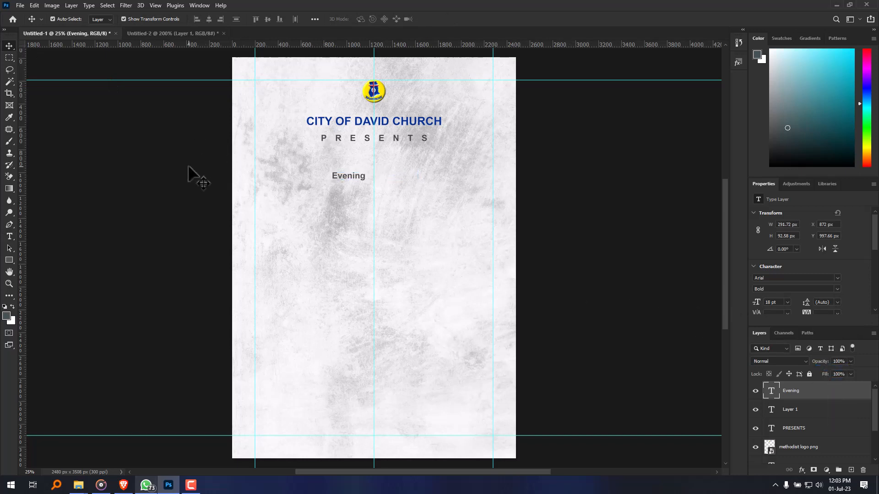
# Step: Add a separate text layer reading "of" below the Evening text, at about X 960 px, Y 1398 px
pyautogui.click(341, 175)
pyautogui.click(8, 236)
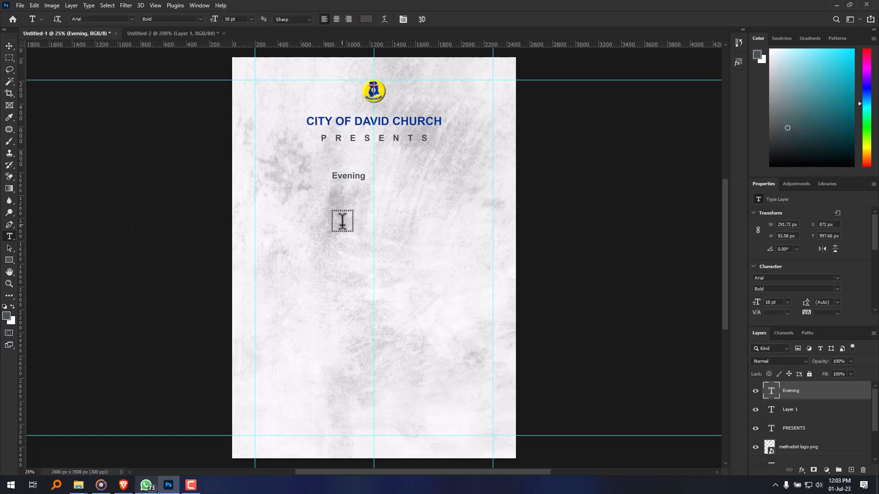
pyautogui.click(343, 224)
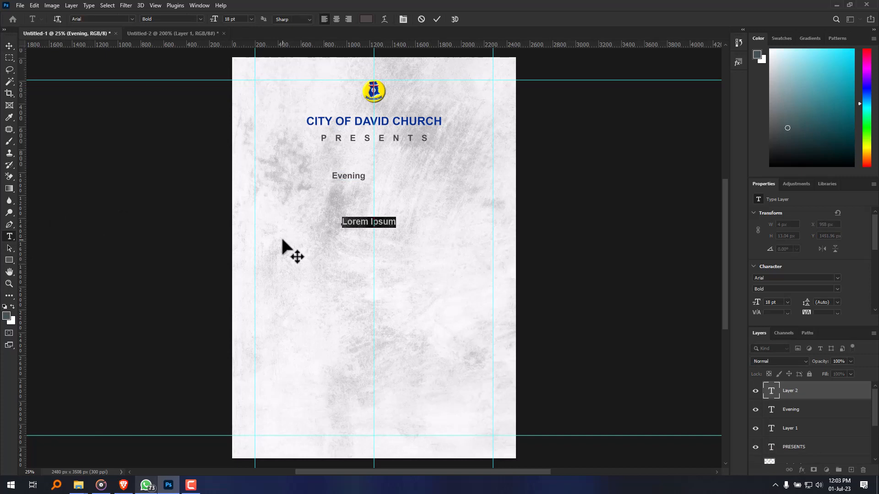
pyautogui.write('of')
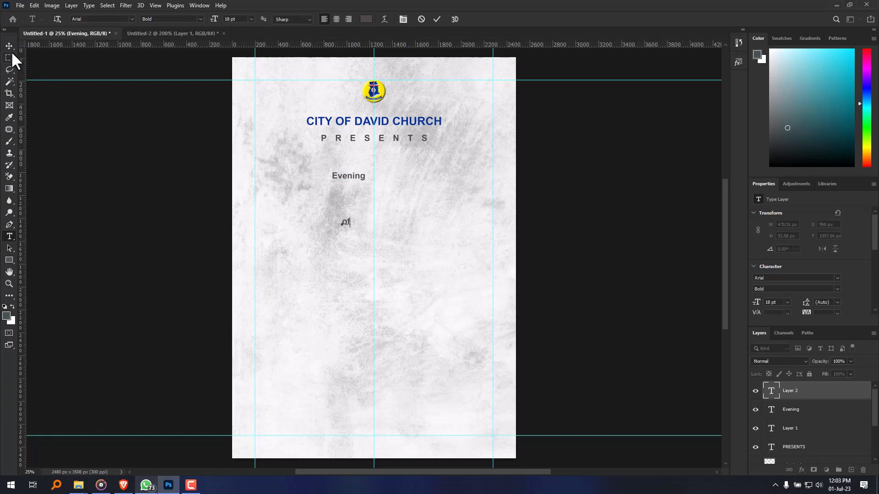
pyautogui.click(8, 46)
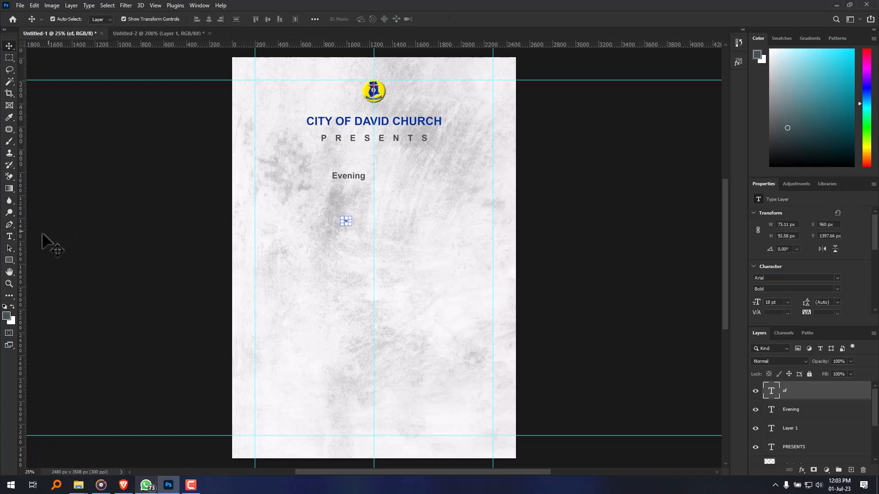
# Step: Add a separate text layer reading "Praise" and move it just below the "of" text, at about X 591 px, Y 1514 px
pyautogui.click(9, 235)
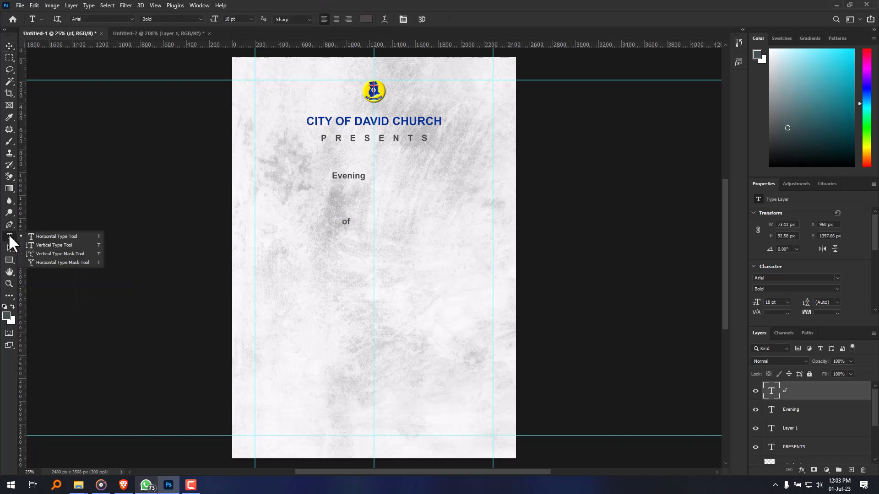
pyautogui.click(303, 258)
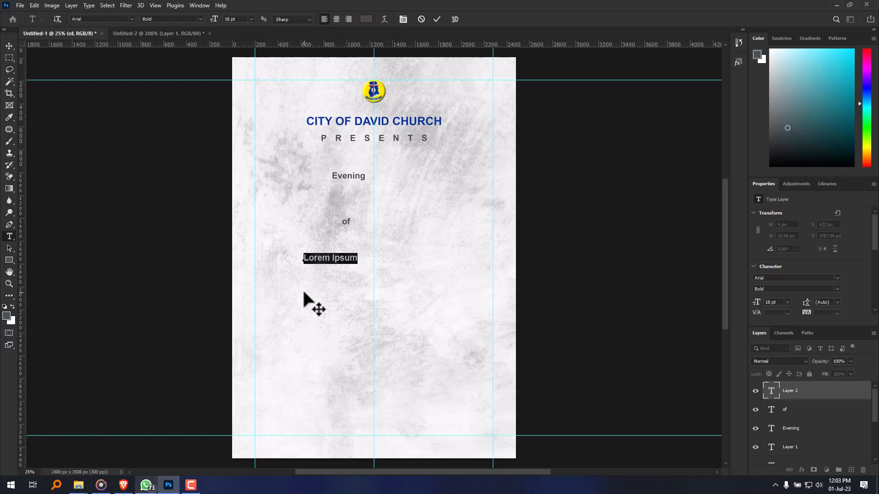
pyautogui.write('Praise')
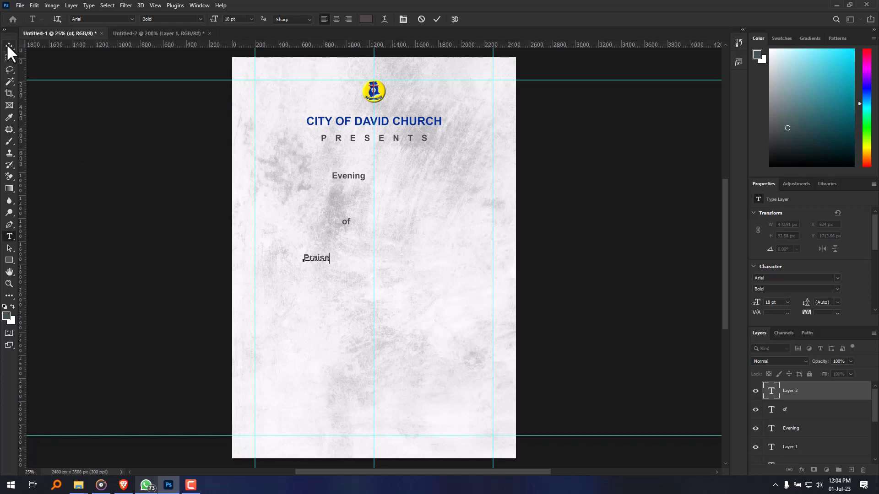
pyautogui.moveTo(6, 44); pyautogui.dragTo(19, 56)
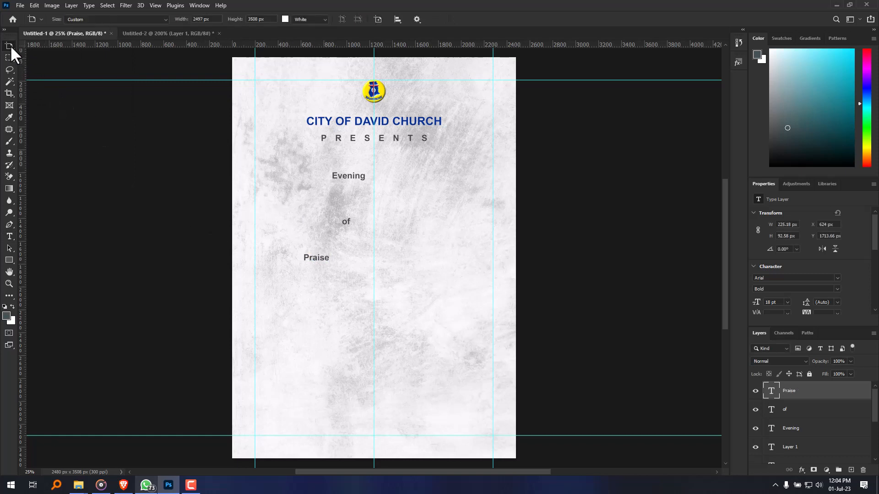
pyautogui.moveTo(10, 45); pyautogui.dragTo(30, 45)
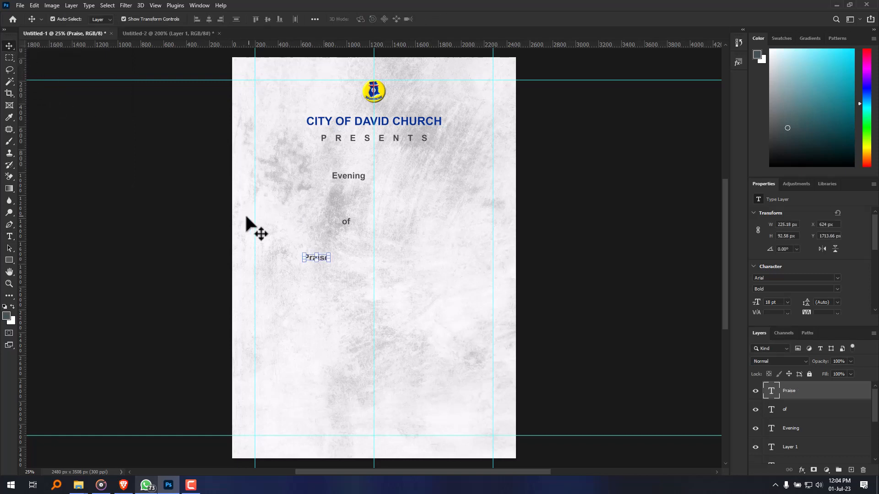
pyautogui.click(202, 239)
pyautogui.moveTo(311, 263); pyautogui.dragTo(308, 240)
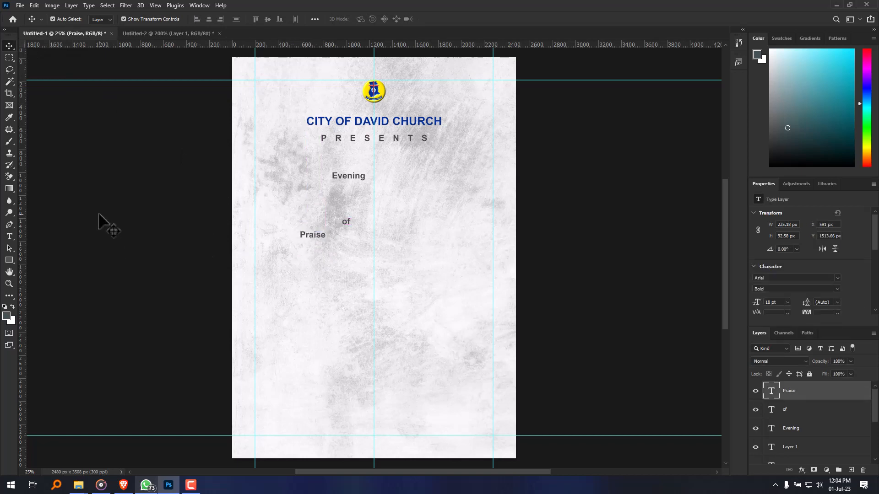
# Step: Check the title wording in the reference flyer and add an "and" text layer below Praise, at about X 732 px, Y 1766 px
pyautogui.click(155, 33)
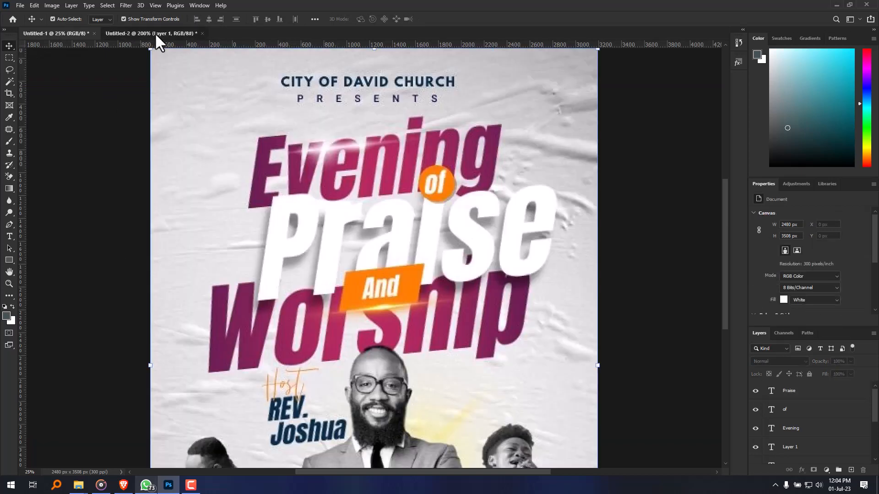
pyautogui.click(65, 33)
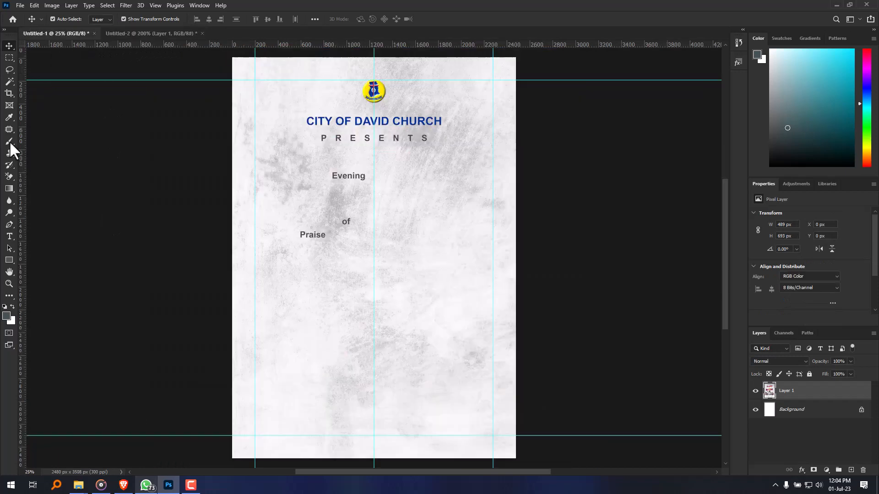
pyautogui.click(10, 237)
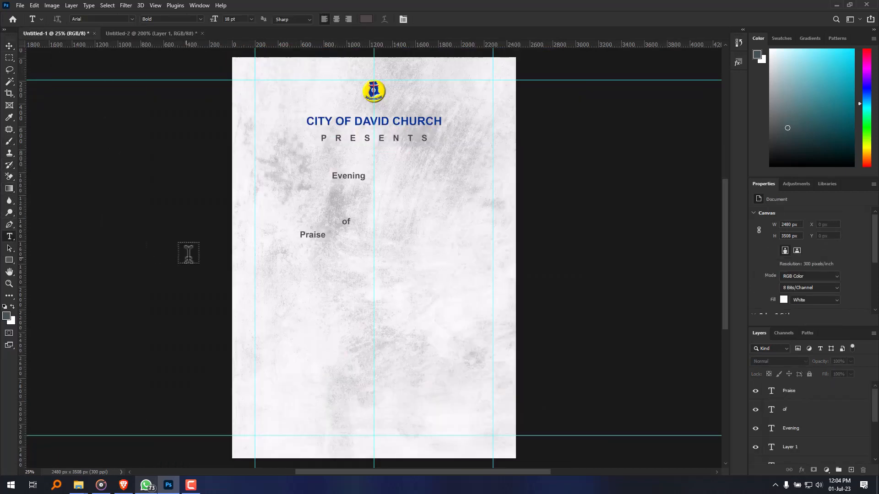
pyautogui.click(316, 264)
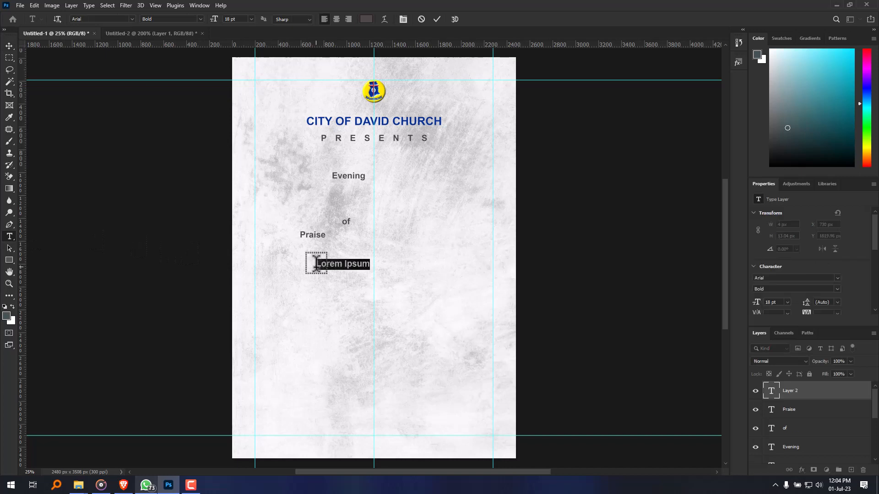
pyautogui.write('and')
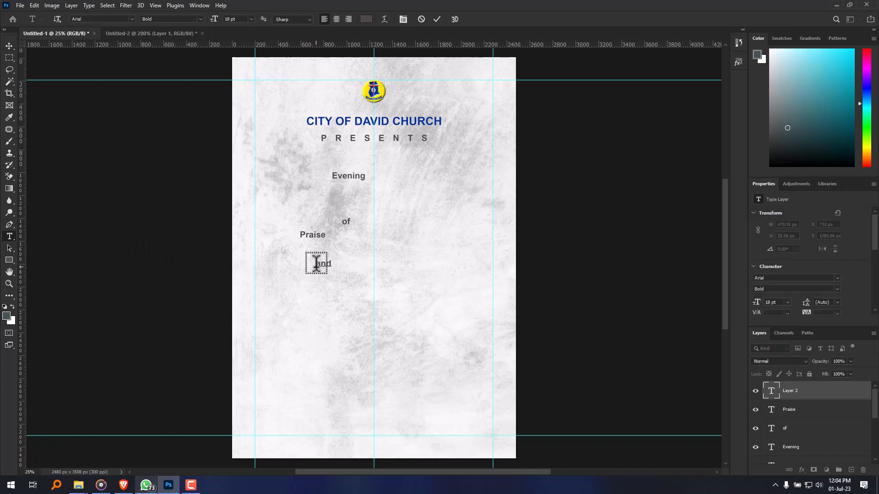
pyautogui.click(8, 47)
# Step: Add a separate text layer reading "Worship" below the "and" text, at about X 620 px, Y 2266 px
pyautogui.click(9, 235)
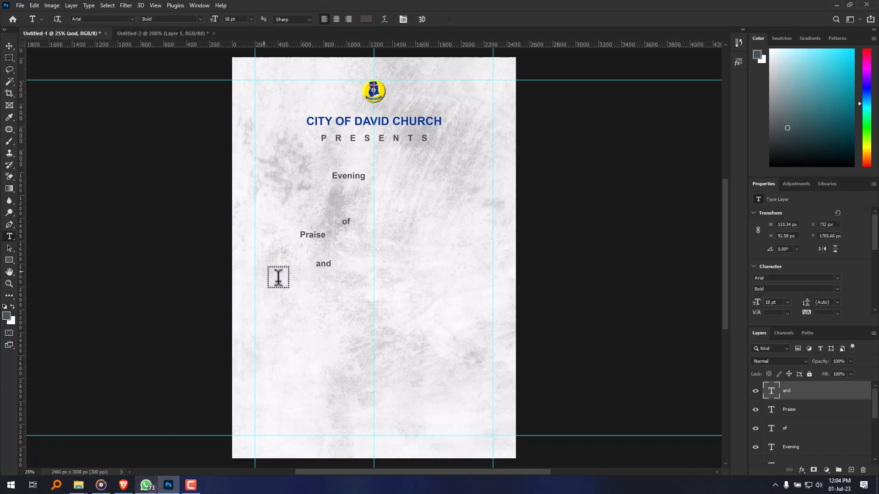
pyautogui.click(304, 320)
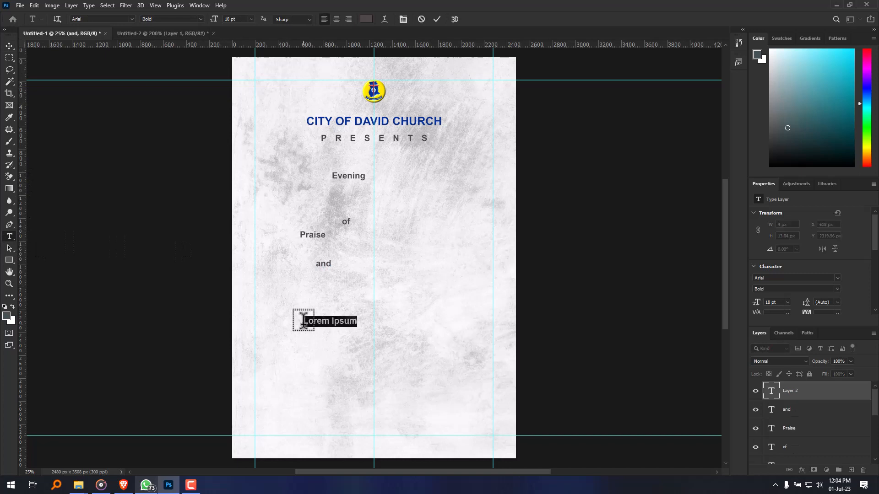
pyautogui.write('Wo')
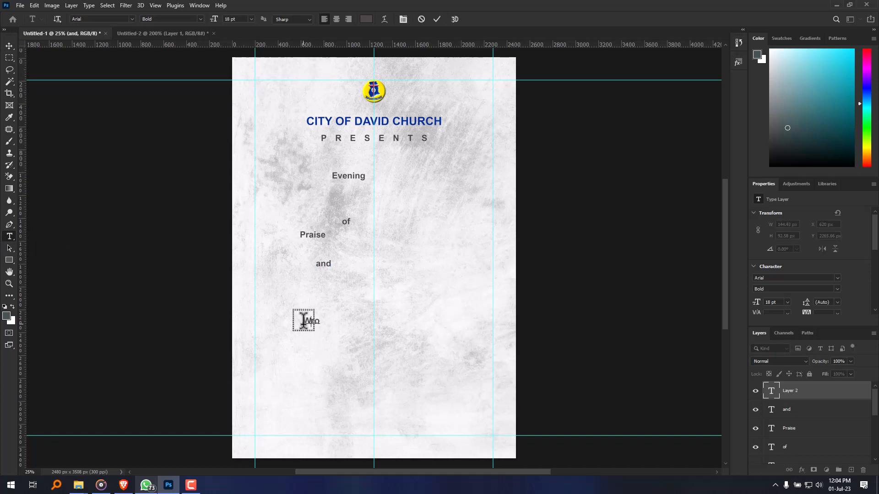
pyautogui.press('BackSpace')
pyautogui.write('orship')
pyautogui.click(7, 43)
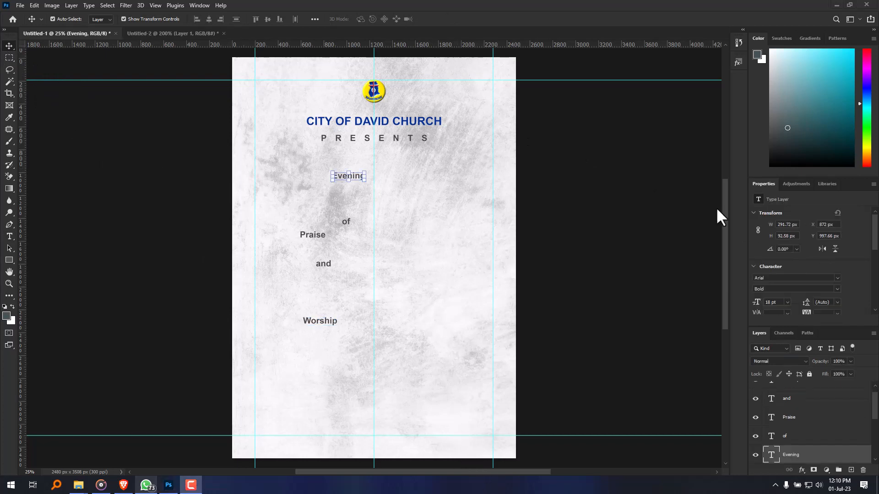
# Step: Set the Evening text to Verdana Bold at 72 pt and centre it below PRESENTS, at about X 571 px, Y 901 px
pyautogui.click(834, 278)
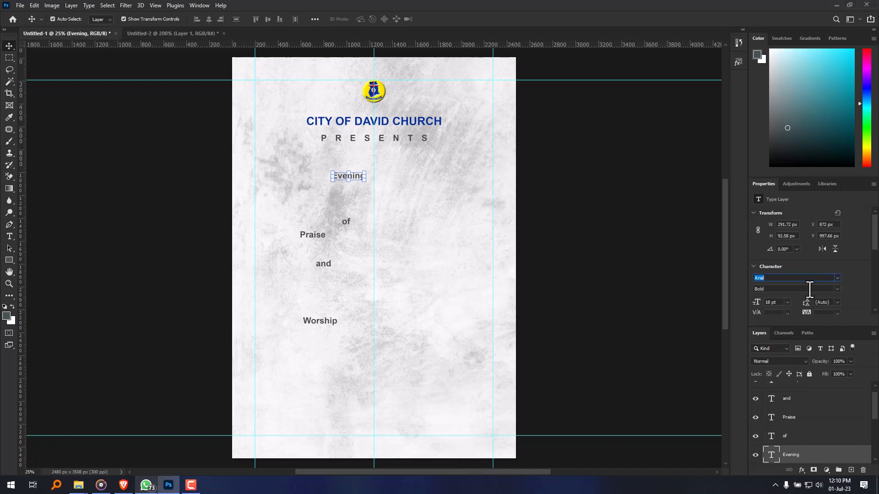
pyautogui.write('ver')
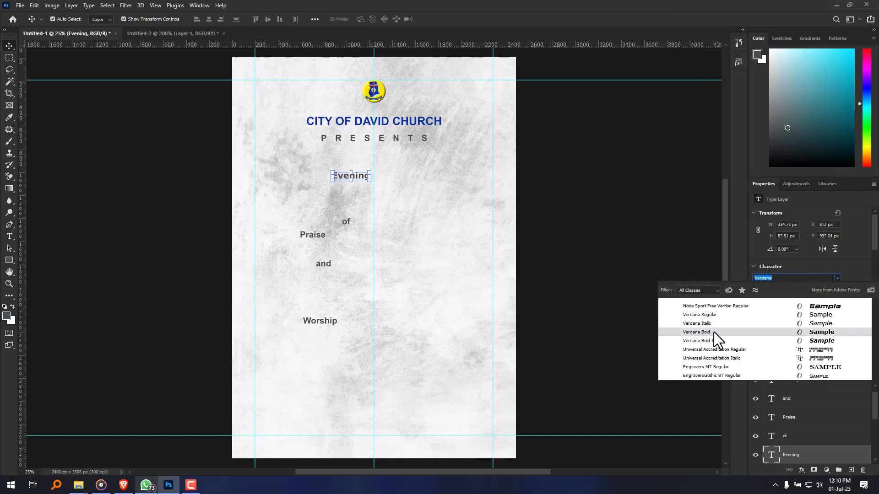
pyautogui.click(713, 332)
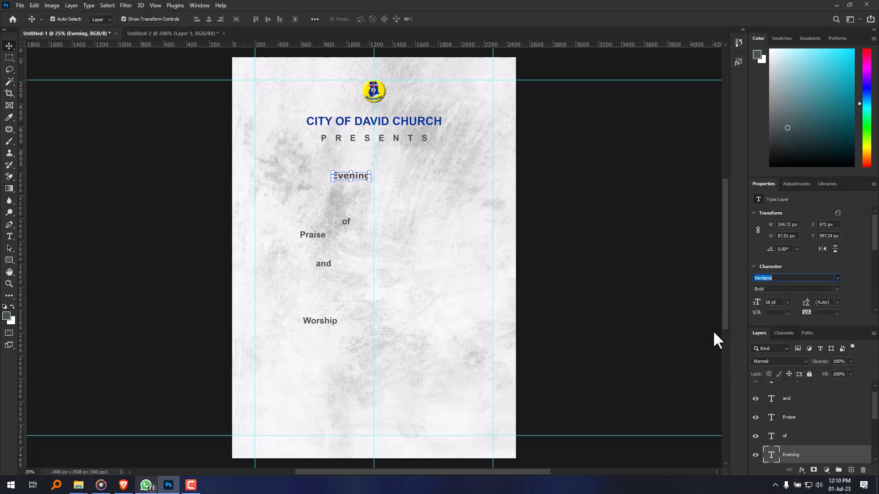
pyautogui.click(788, 302)
pyautogui.click(779, 418)
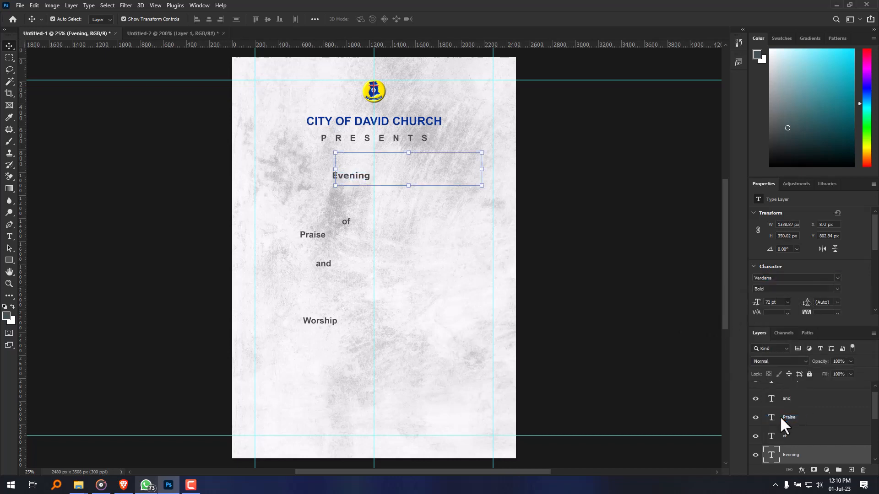
pyautogui.moveTo(440, 180); pyautogui.dragTo(406, 191)
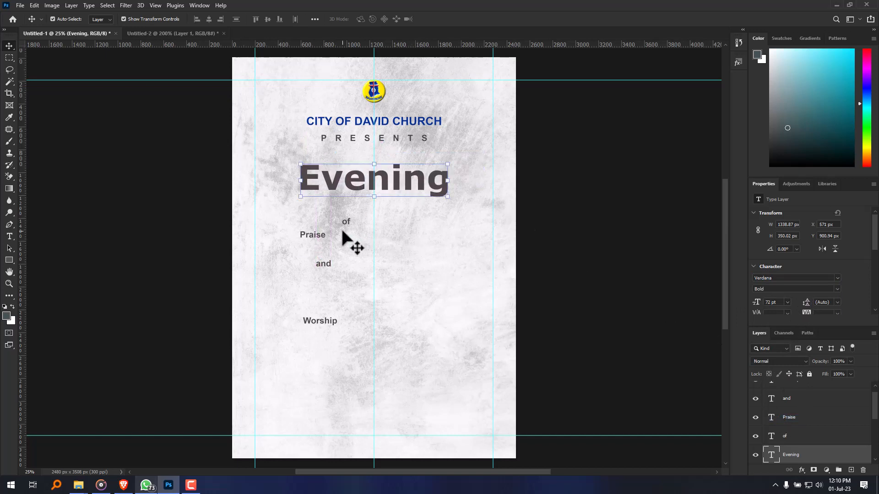
# Step: Set the Praise text to Verdana Bold at 72 pt and move it right of "of", to about X 1167 px, Y 1376 px
pyautogui.click(310, 234)
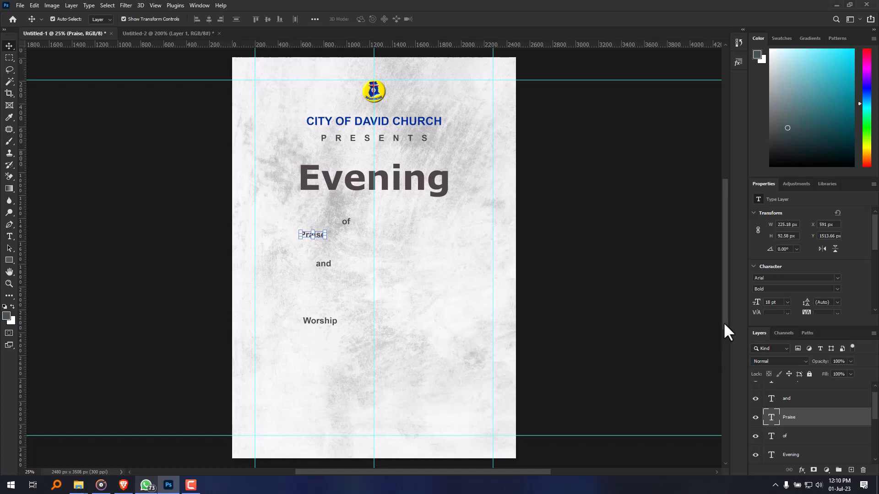
pyautogui.click(806, 279)
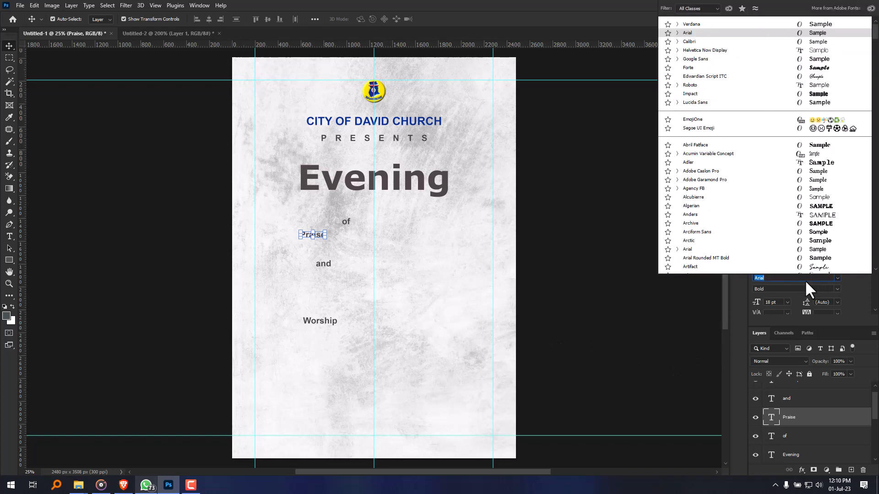
pyautogui.write('ver')
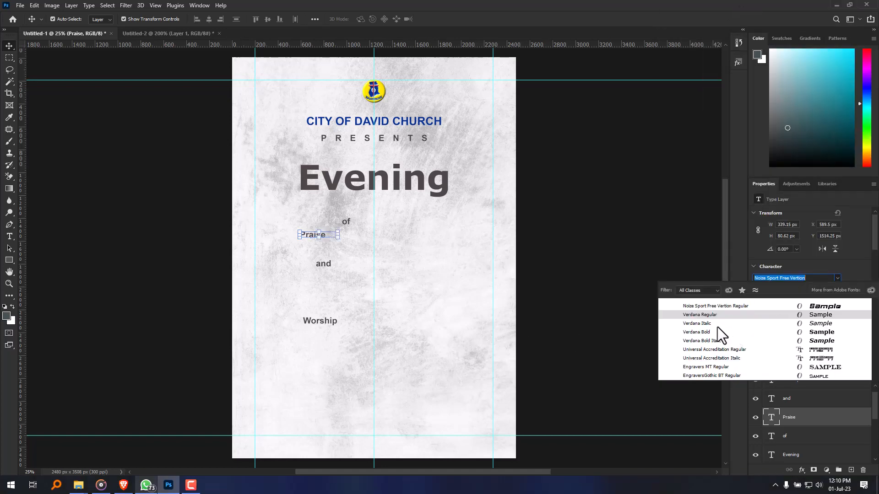
pyautogui.click(706, 332)
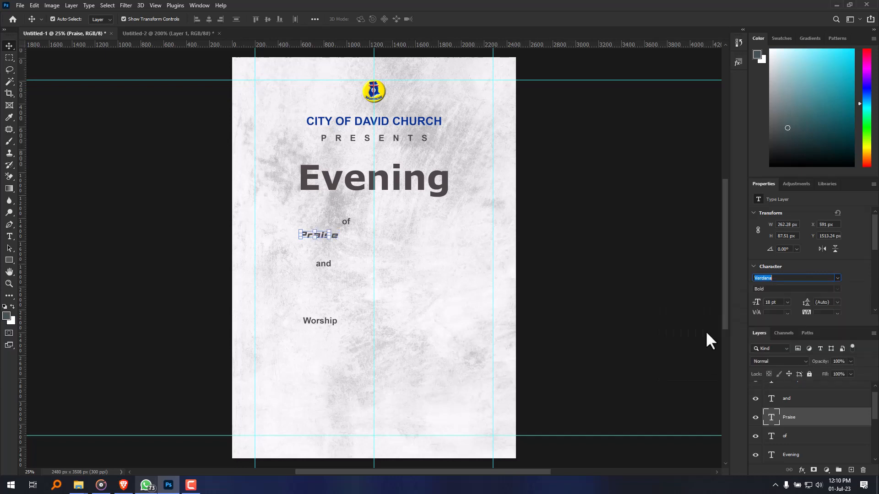
pyautogui.click(787, 303)
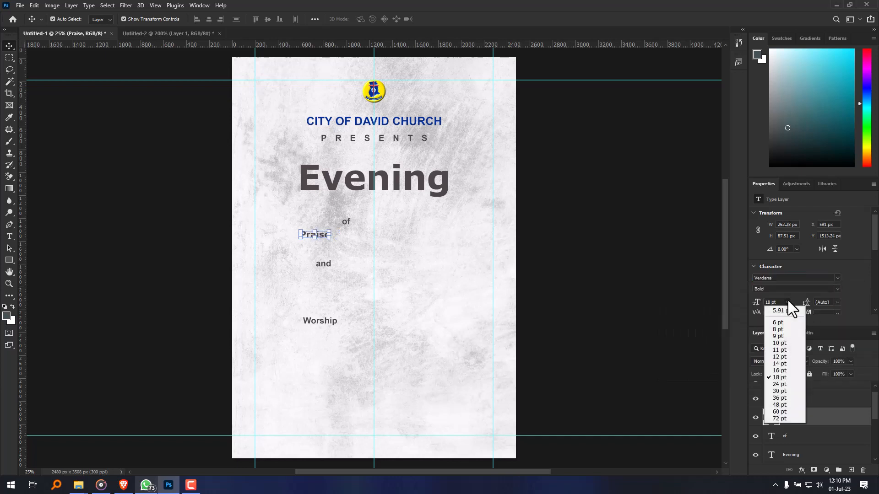
pyautogui.click(787, 417)
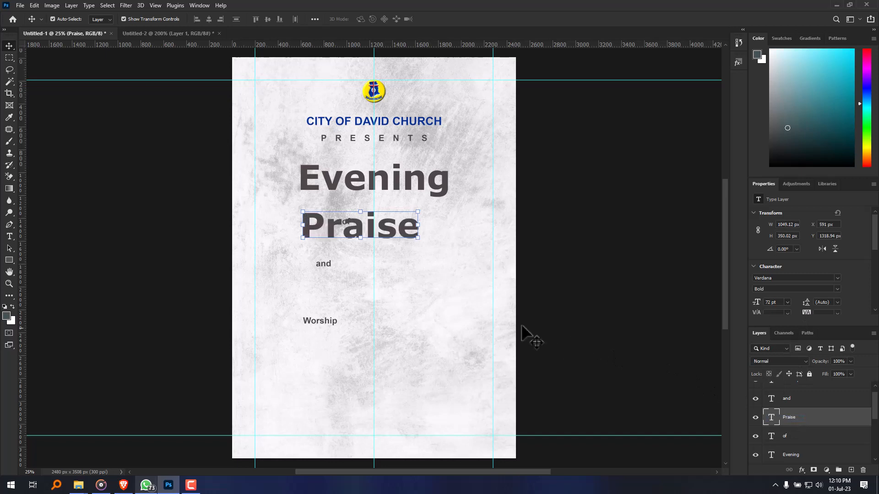
pyautogui.moveTo(396, 228); pyautogui.dragTo(463, 236)
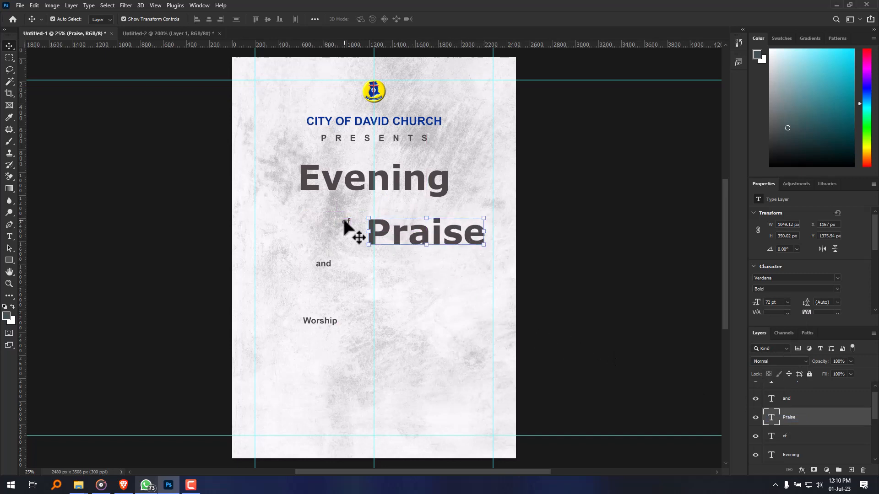
# Step: Set the Worship text to Verdana Bold at 72 pt and move it up and to the right, directly below Praise
pyautogui.click(316, 321)
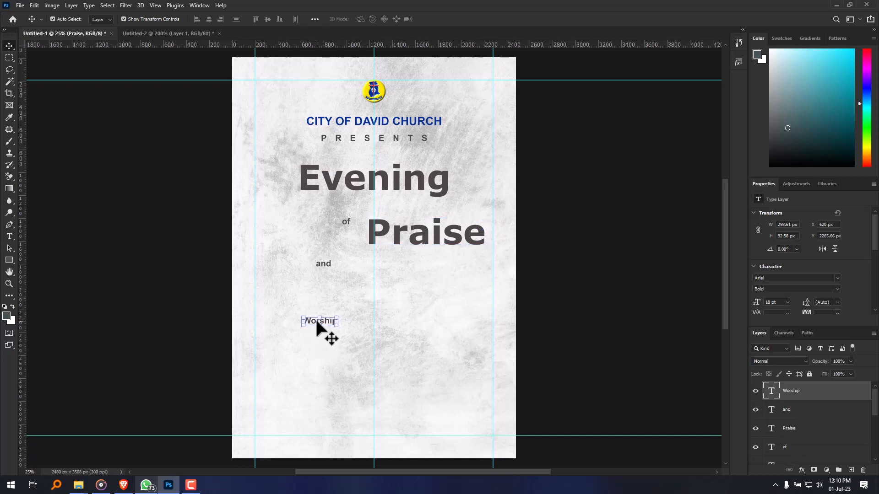
pyautogui.click(772, 278)
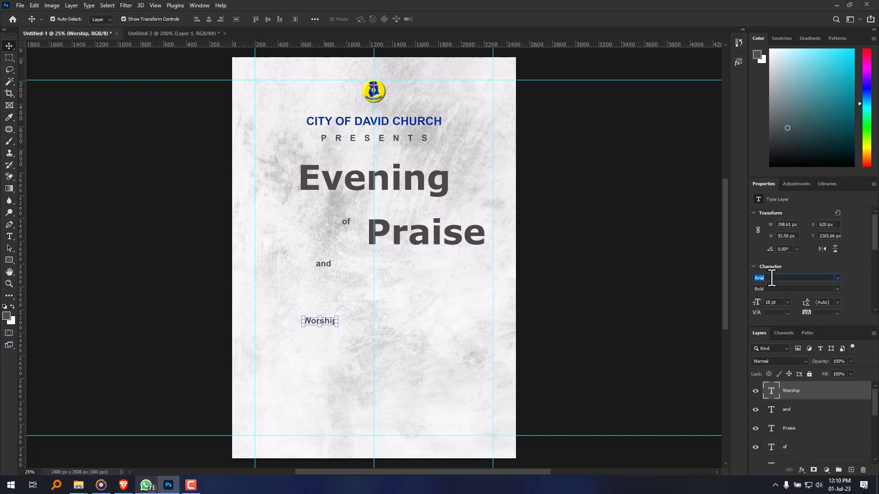
pyautogui.write('verd')
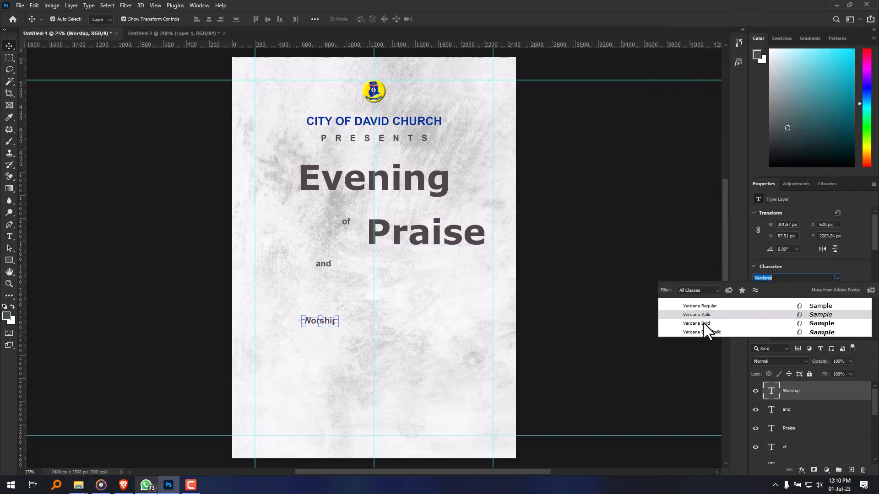
pyautogui.click(703, 323)
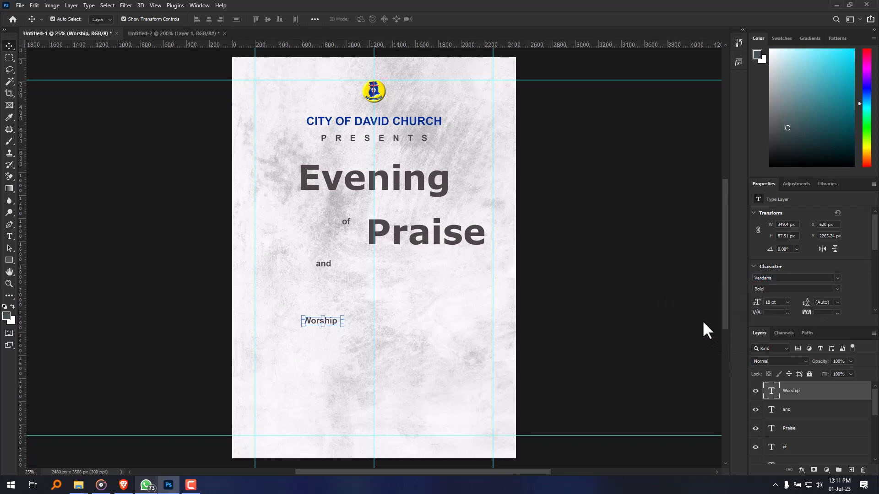
pyautogui.click(785, 303)
pyautogui.click(775, 419)
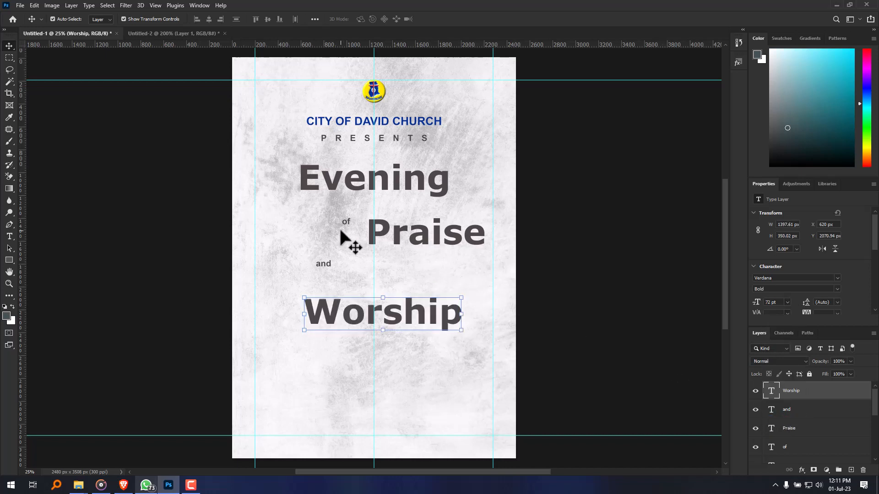
pyautogui.click(282, 273)
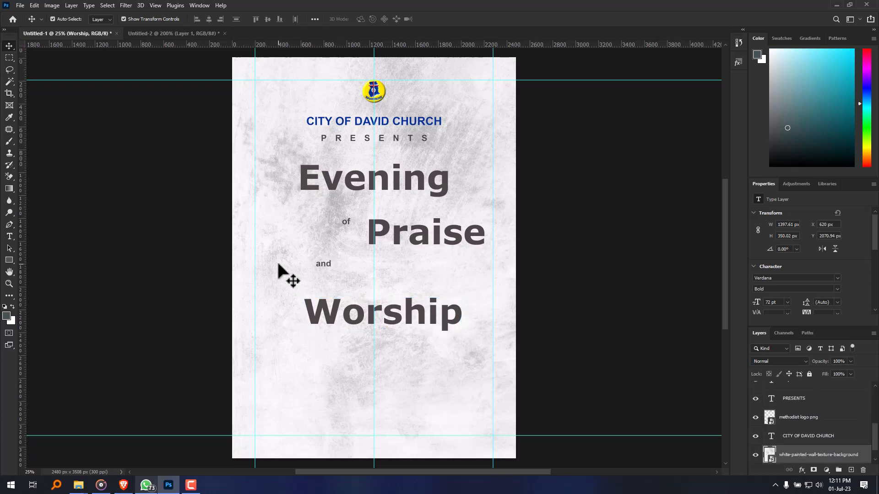
pyautogui.moveTo(412, 316); pyautogui.dragTo(459, 291)
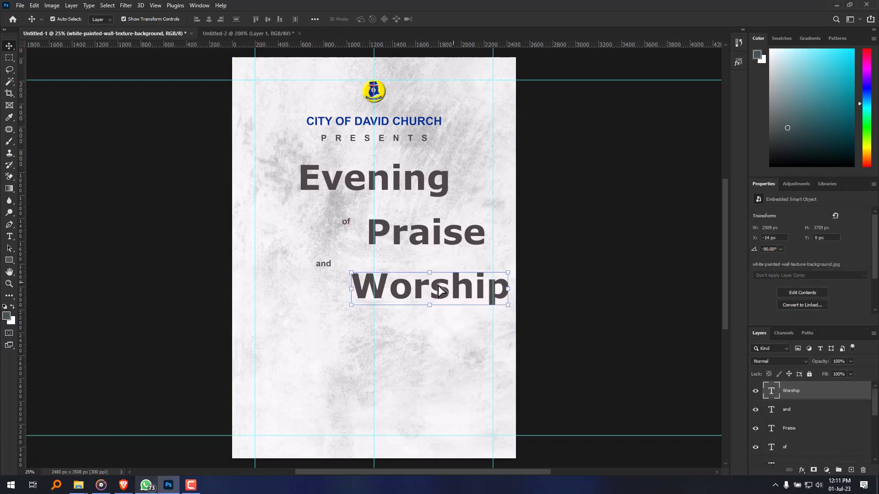
pyautogui.click(324, 266)
pyautogui.hotkey('ctrl', 't')
pyautogui.moveTo(322, 259); pyautogui.dragTo(367, 334)
pyautogui.hotkey('ctrl', 'z')
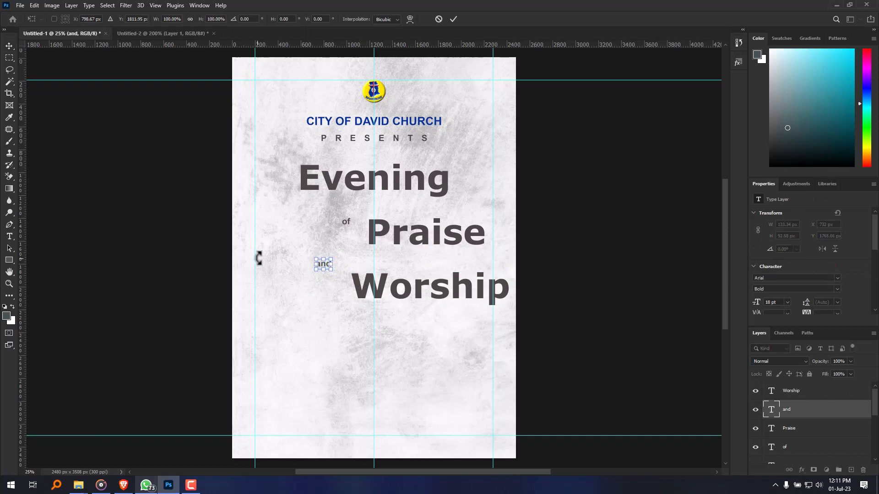
pyautogui.press('Return')
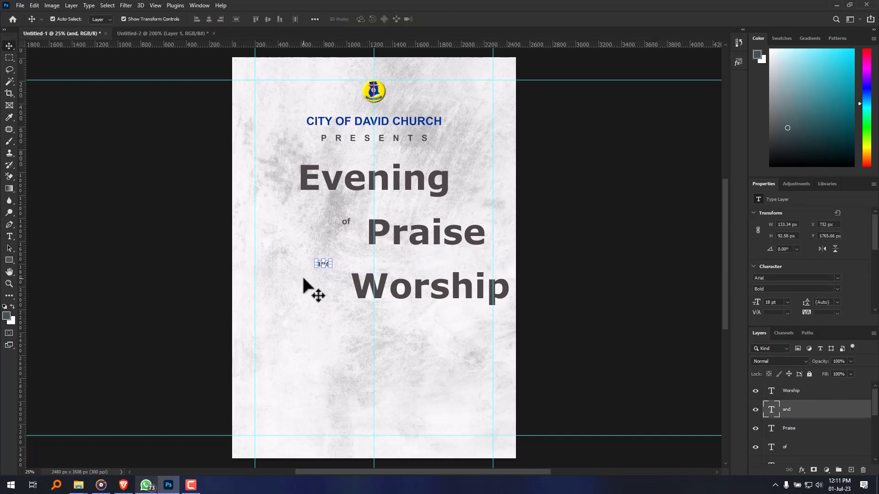
pyautogui.click(316, 266)
pyautogui.click(319, 265)
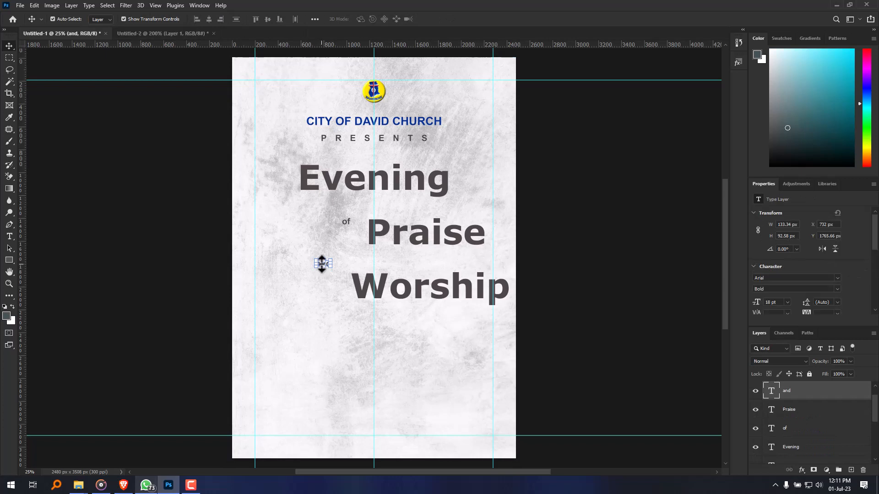
pyautogui.click(310, 281)
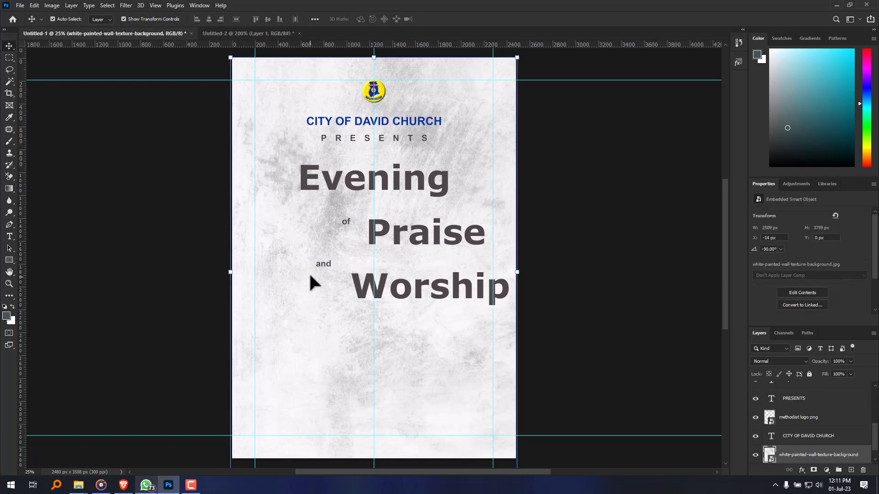
pyautogui.click(322, 266)
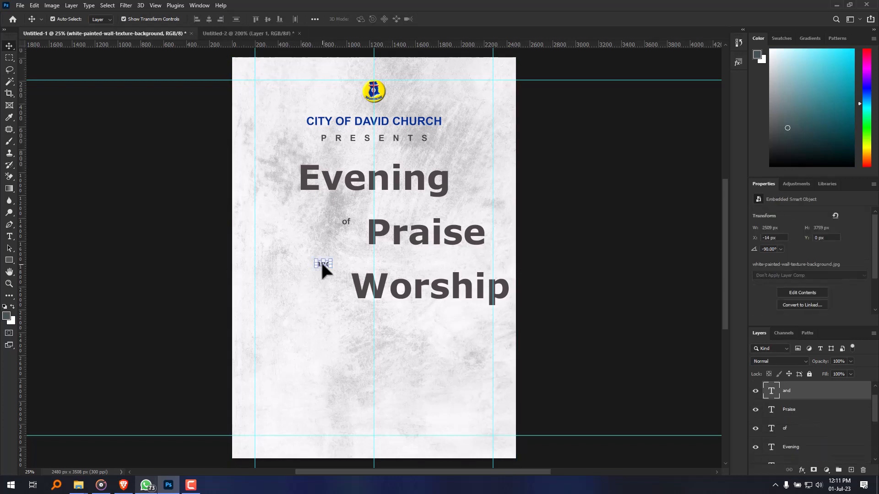
# Step: Move the "and" and "of" texts below Worship, side by side at about X 641 px and X 337 px, Y 2252 px
pyautogui.hotkey('ctrl', '+')
pyautogui.hotkey('ctrl', '+')
pyautogui.hotkey('ctrl', '+')
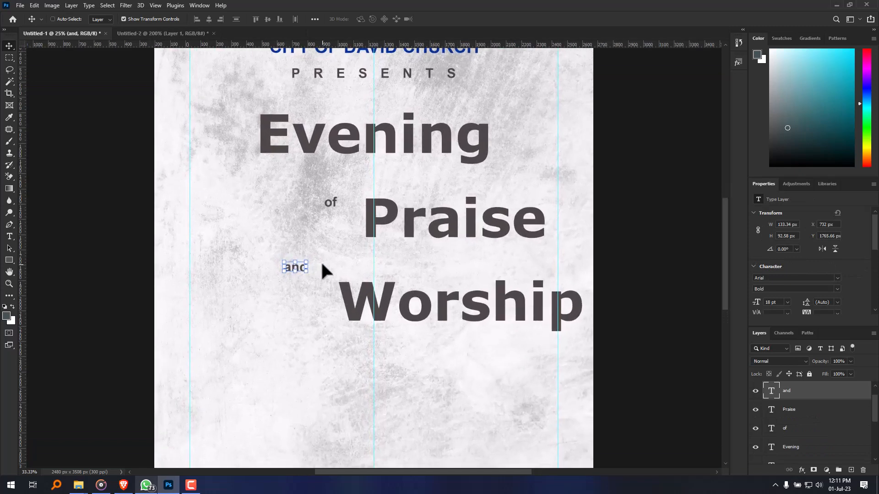
pyautogui.click(297, 266)
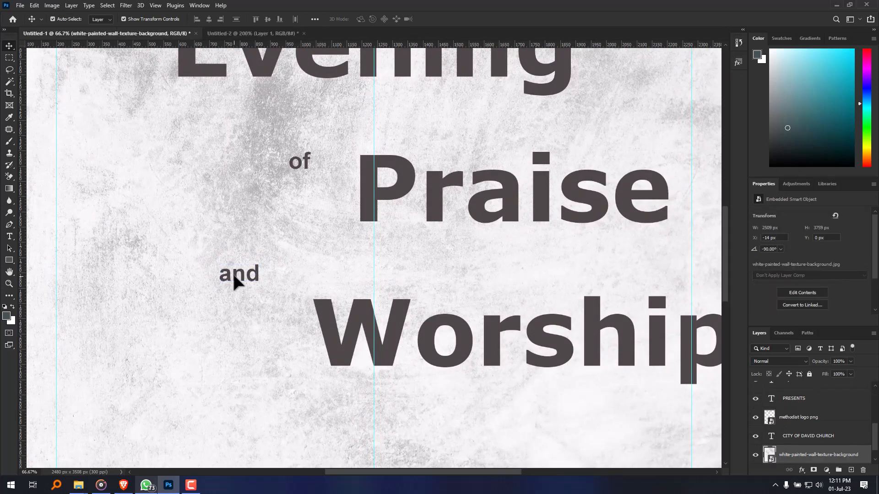
pyautogui.moveTo(235, 281); pyautogui.dragTo(227, 448)
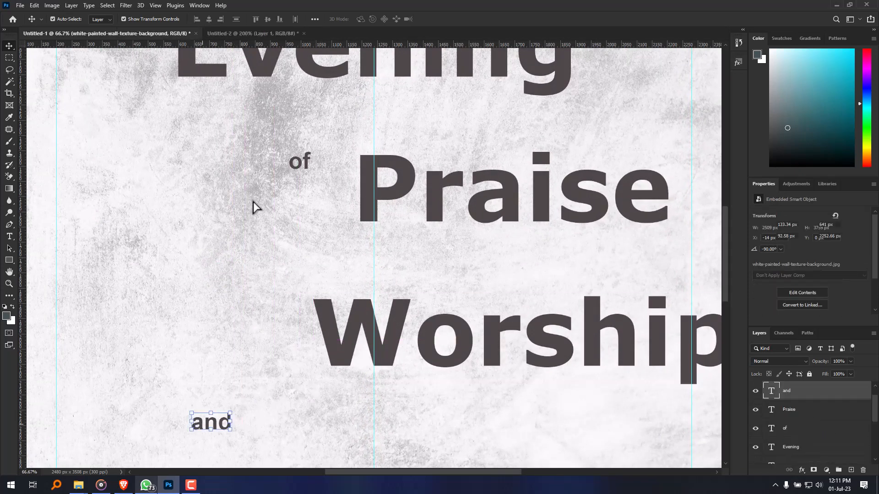
pyautogui.moveTo(298, 167); pyautogui.dragTo(109, 426)
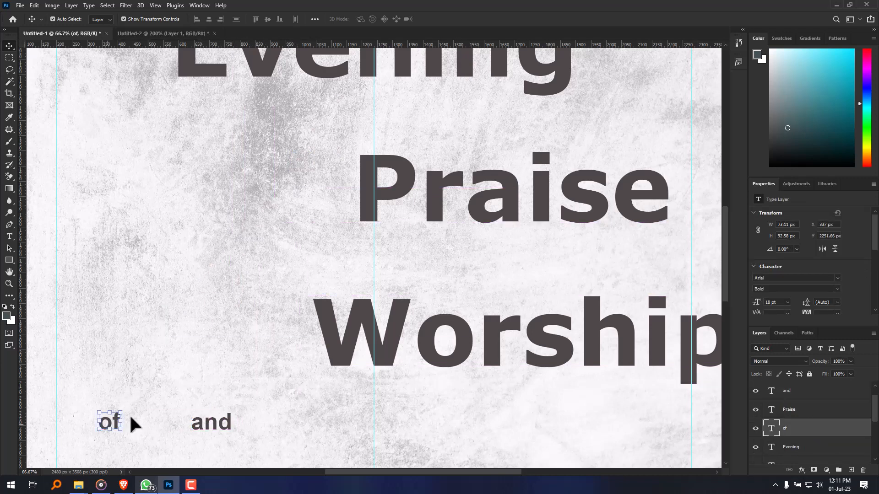
pyautogui.click(305, 400)
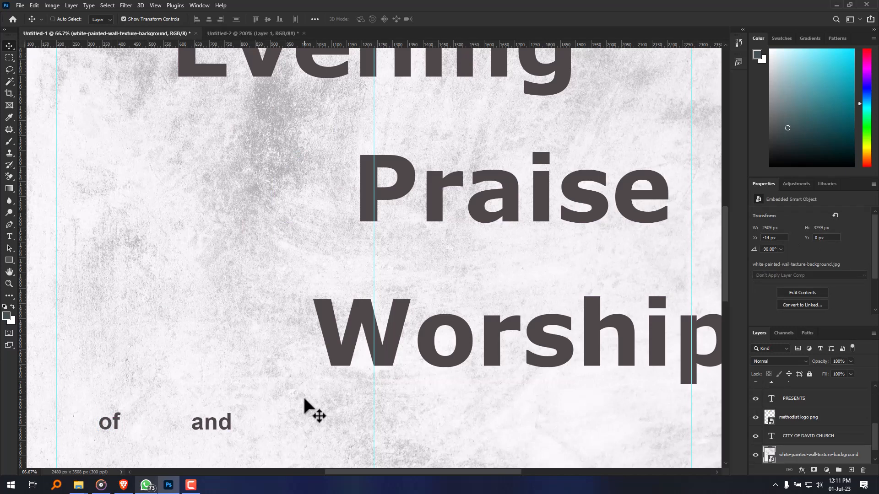
pyautogui.hotkey('ctrl', '0')
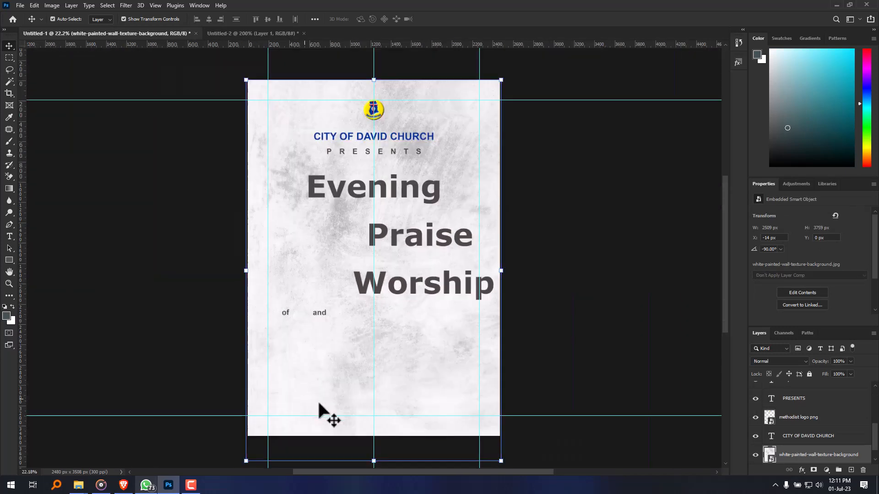
pyautogui.click(520, 308)
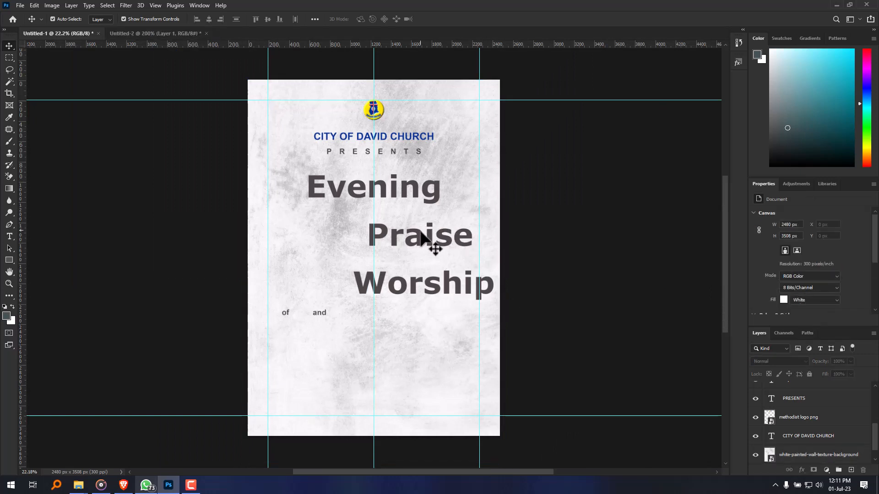
# Step: Set the Worship text to 80 pt and move it up and left, centred on the middle vertical guide
pyautogui.click(152, 34)
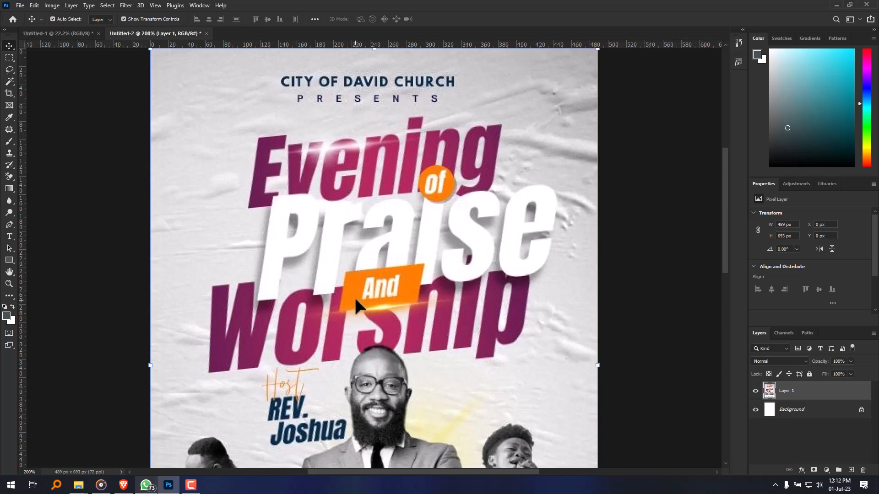
pyautogui.click(71, 32)
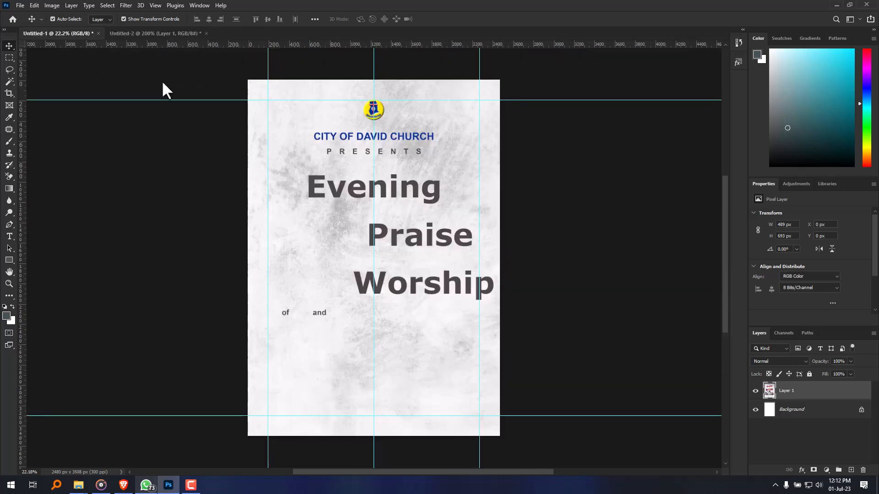
pyautogui.click(408, 190)
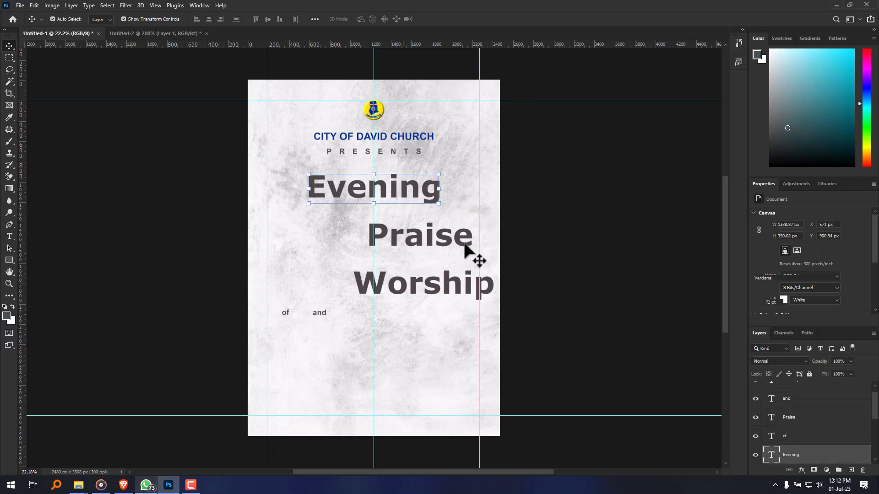
pyautogui.click(439, 241)
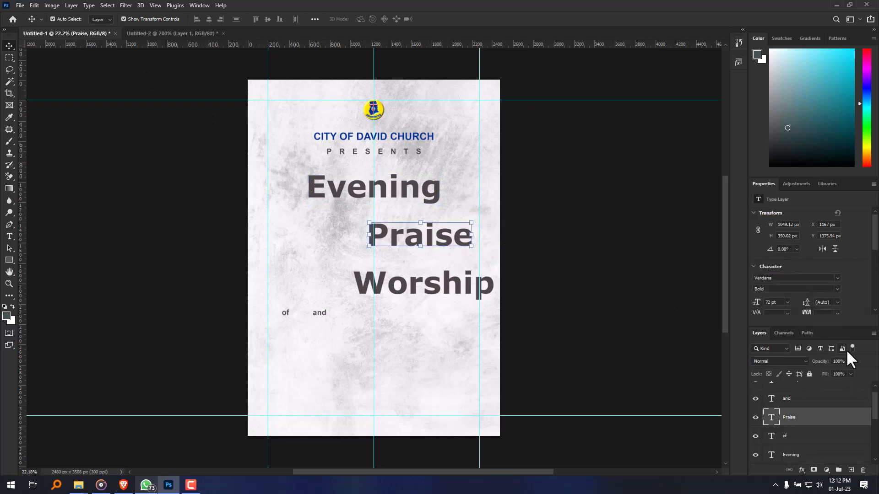
pyautogui.click(421, 288)
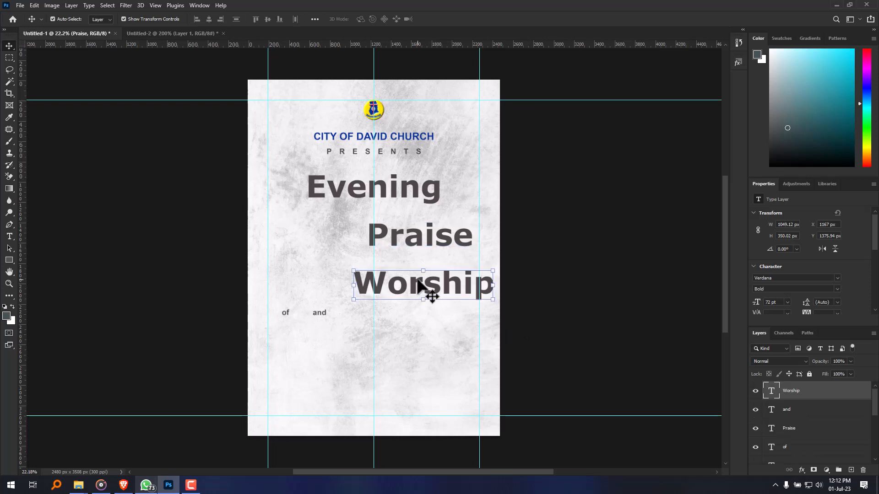
pyautogui.click(778, 303)
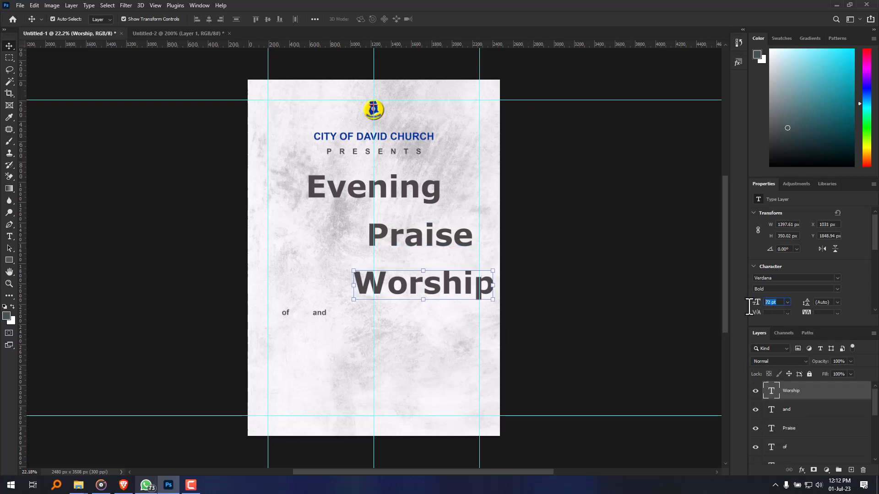
pyautogui.write('80')
pyautogui.press('Return')
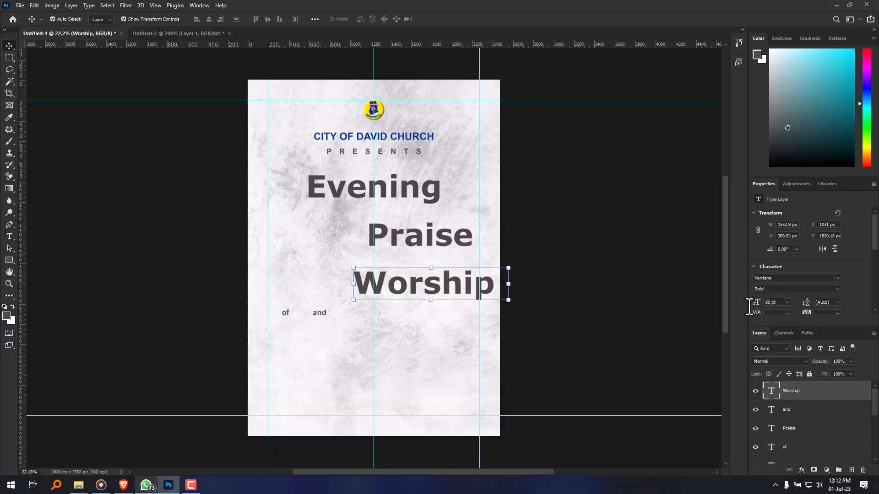
pyautogui.moveTo(442, 296); pyautogui.dragTo(382, 283)
# Step: Set the Praise text to 100 pt and centre it on the middle guide between Evening and Worship
pyautogui.click(438, 239)
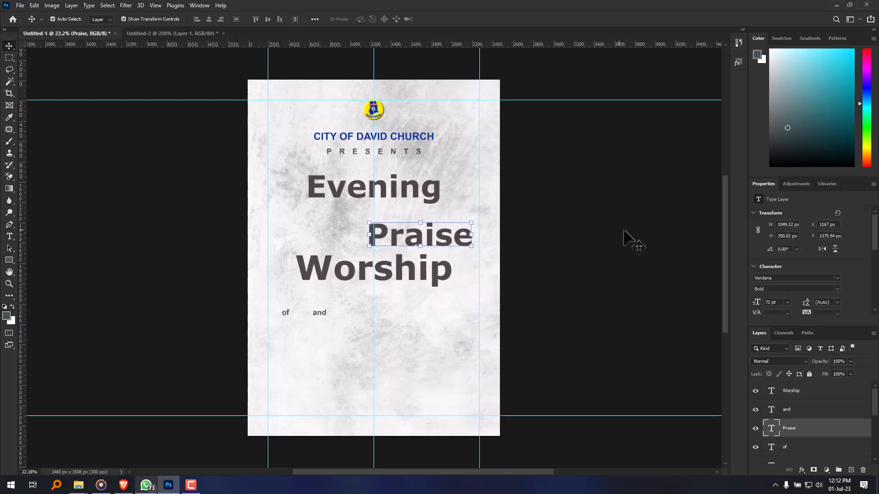
pyautogui.click(782, 303)
pyautogui.write('100')
pyautogui.press('Return')
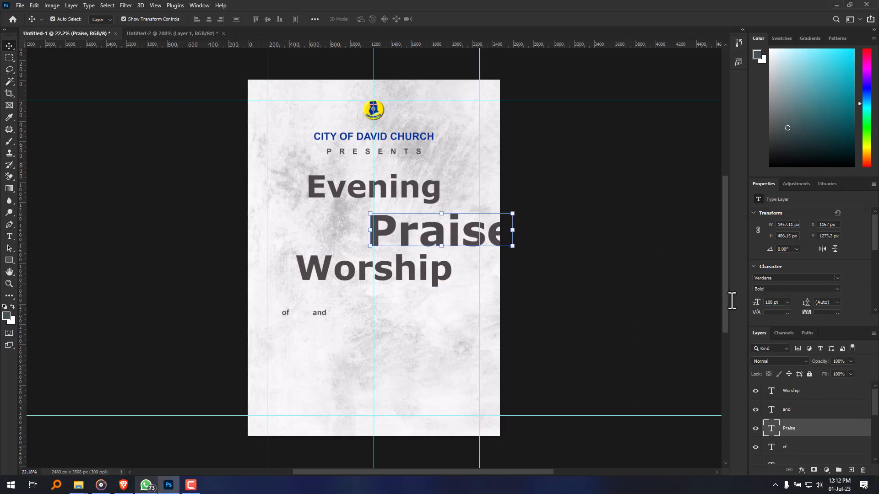
pyautogui.moveTo(437, 230); pyautogui.dragTo(410, 236)
pyautogui.click(389, 190)
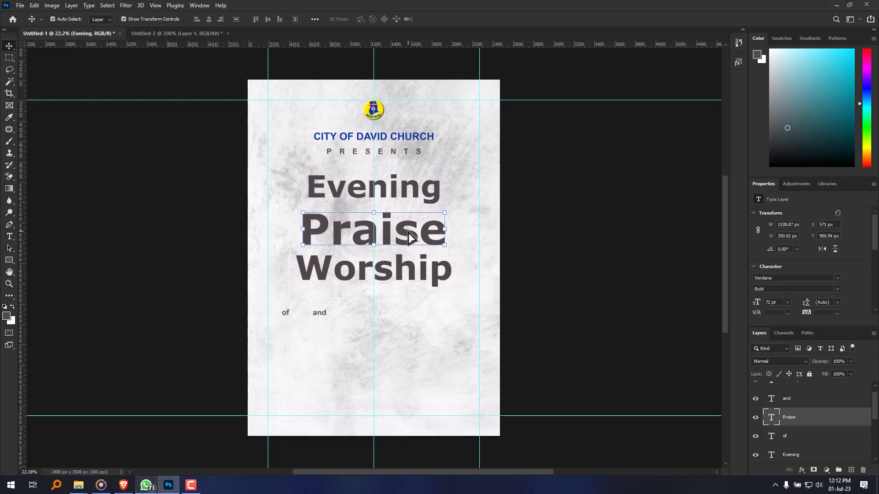
pyautogui.click(232, 299)
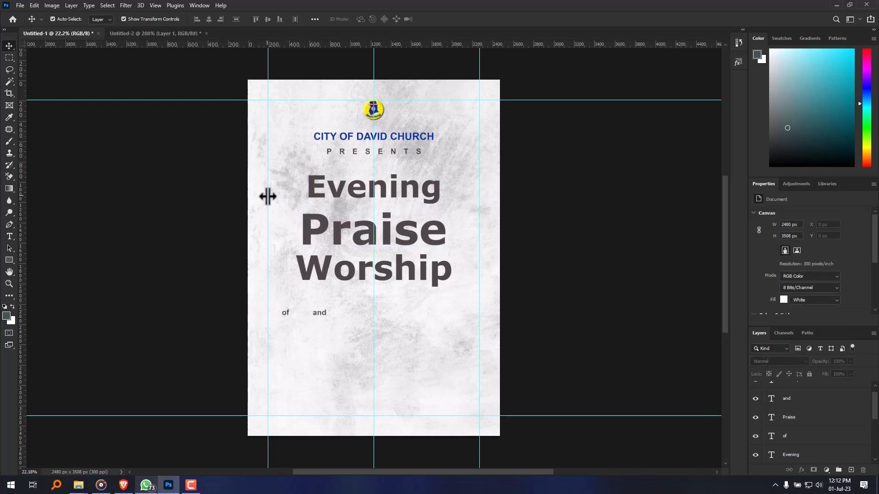
# Step: Check the title in the reference flyer, then set the "of" text to 48 pt in the new flyer
pyautogui.click(133, 33)
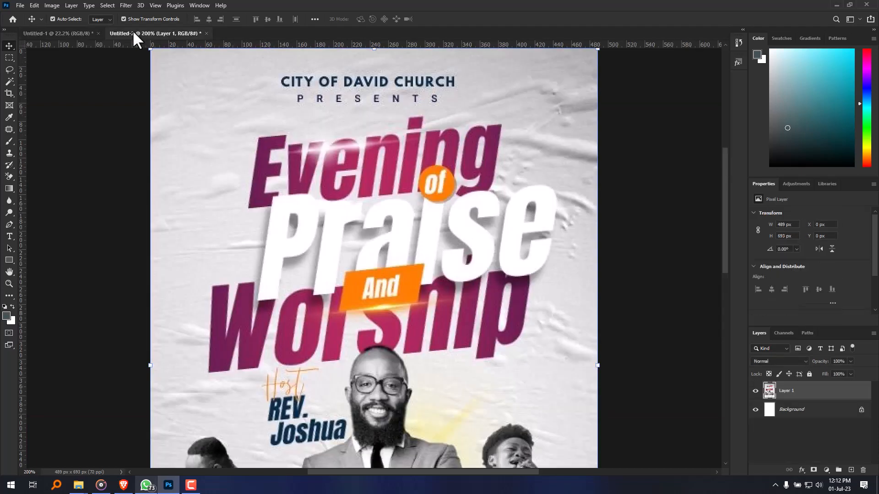
pyautogui.click(58, 33)
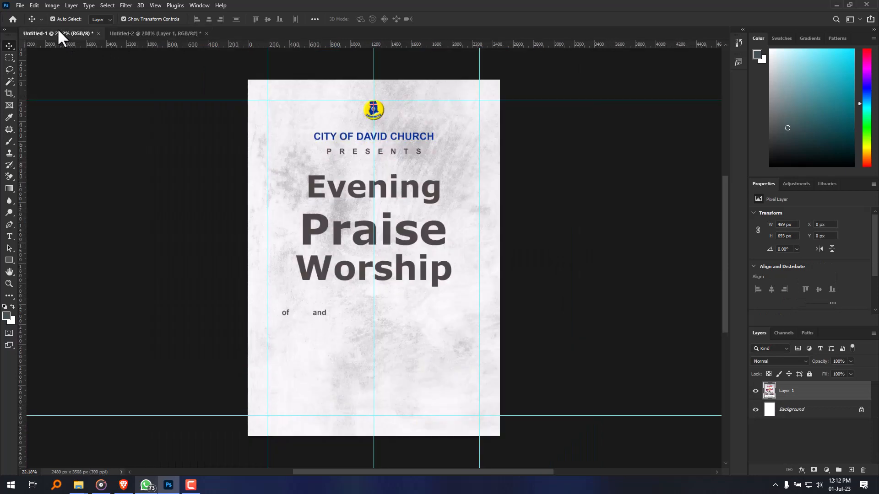
pyautogui.click(285, 311)
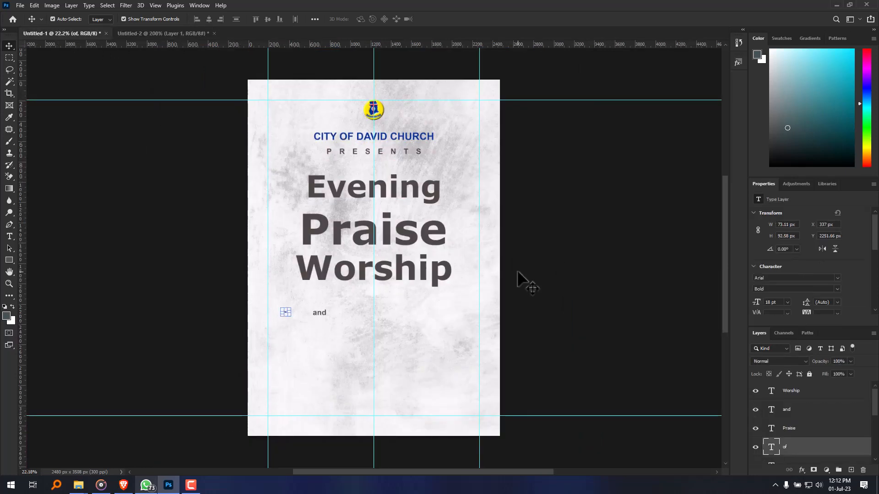
pyautogui.click(787, 302)
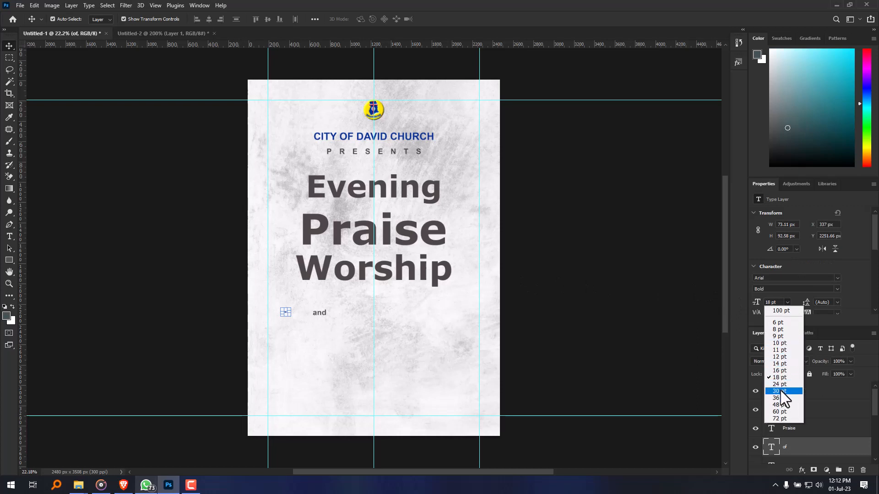
pyautogui.click(781, 404)
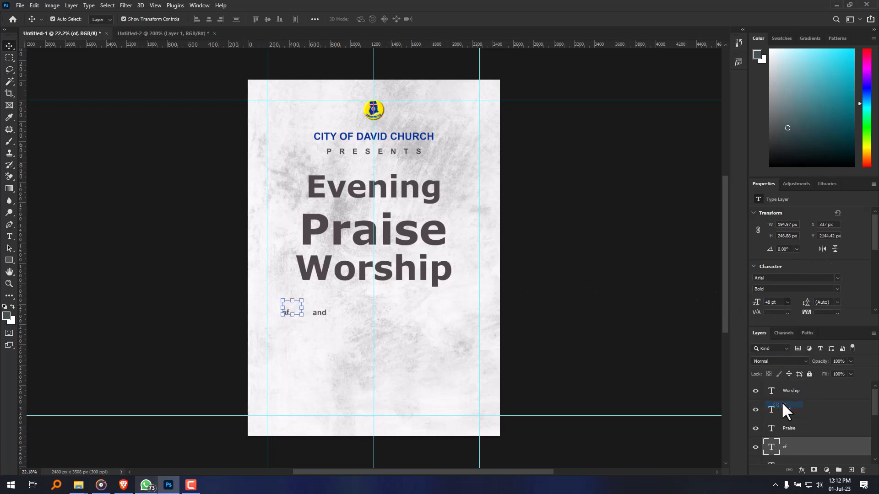
pyautogui.click(627, 361)
# Step: Set the "and" text to 48 pt
pyautogui.click(319, 312)
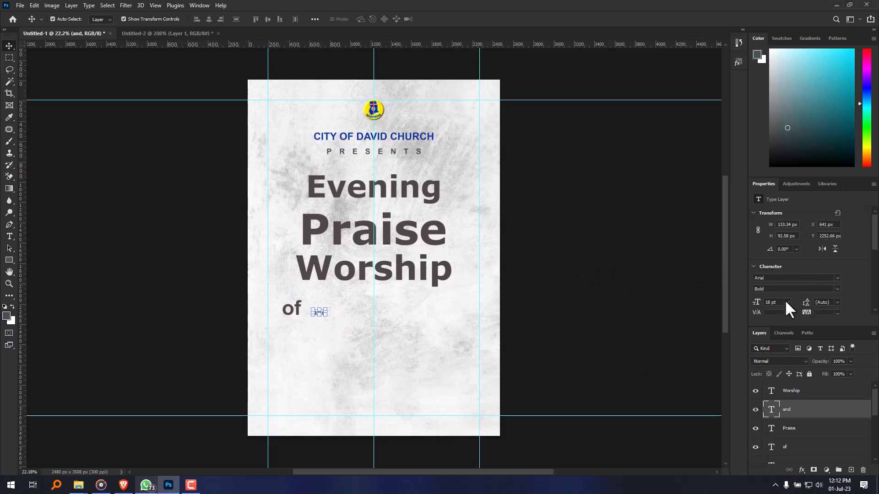
pyautogui.click(787, 303)
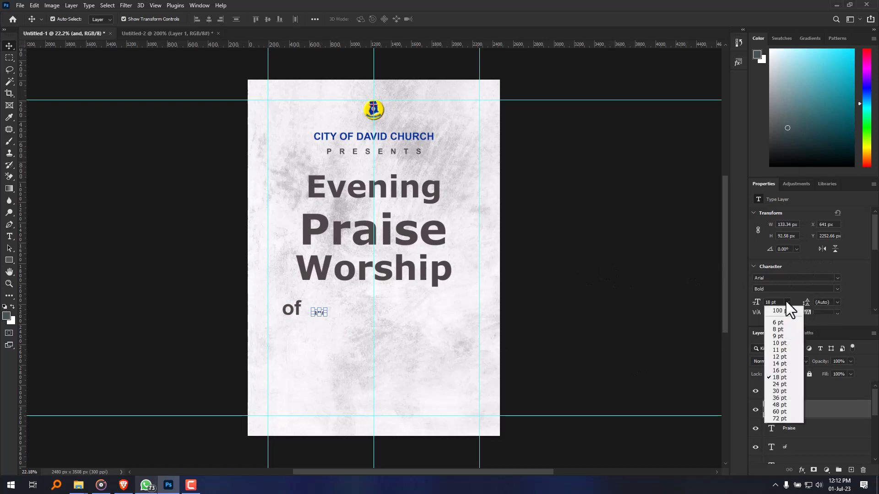
pyautogui.click(777, 404)
pyautogui.click(615, 339)
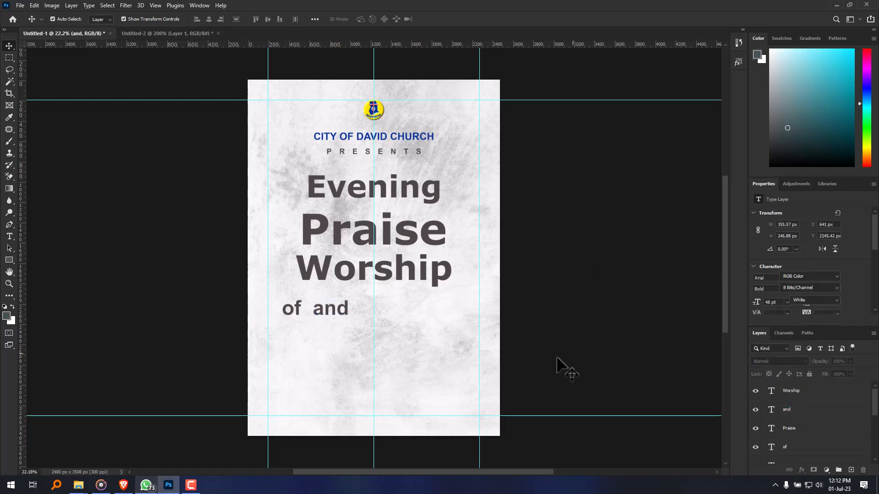
# Step: Rotate the Evening text to an angle of -8°
pyautogui.click(301, 372)
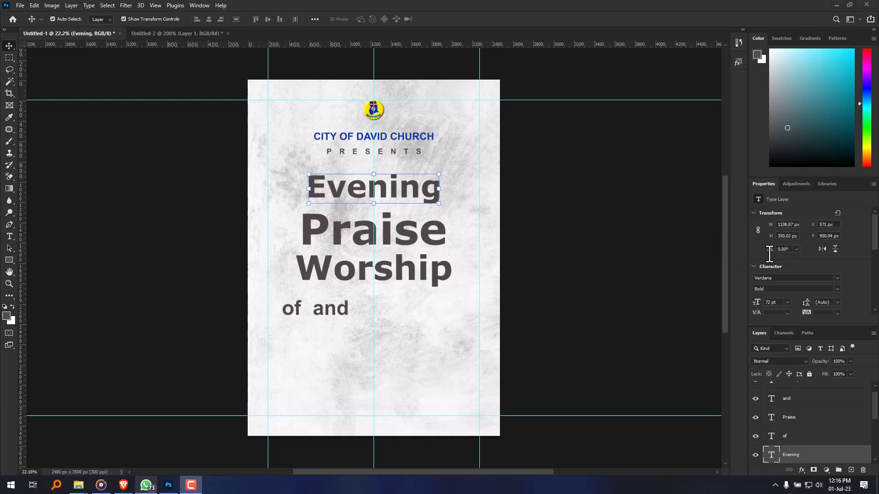
pyautogui.click(795, 248)
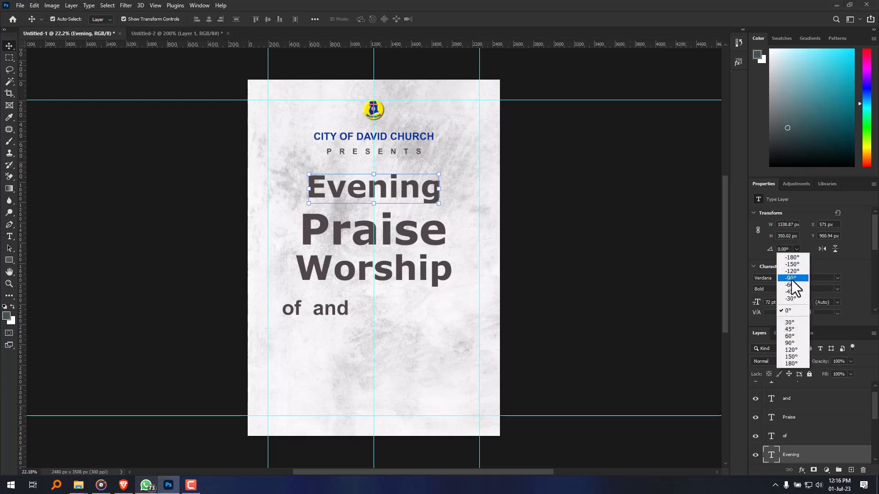
pyautogui.click(809, 279)
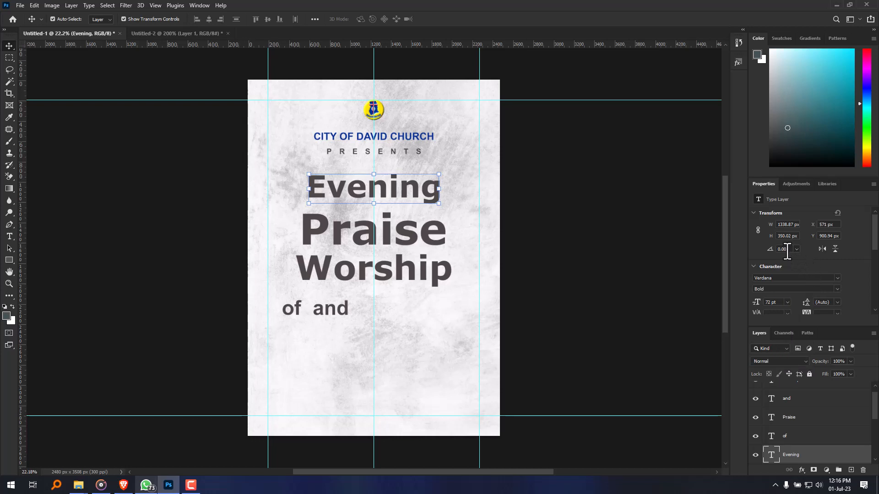
pyautogui.moveTo(789, 251); pyautogui.dragTo(768, 254)
pyautogui.write('-8')
pyautogui.press('Return')
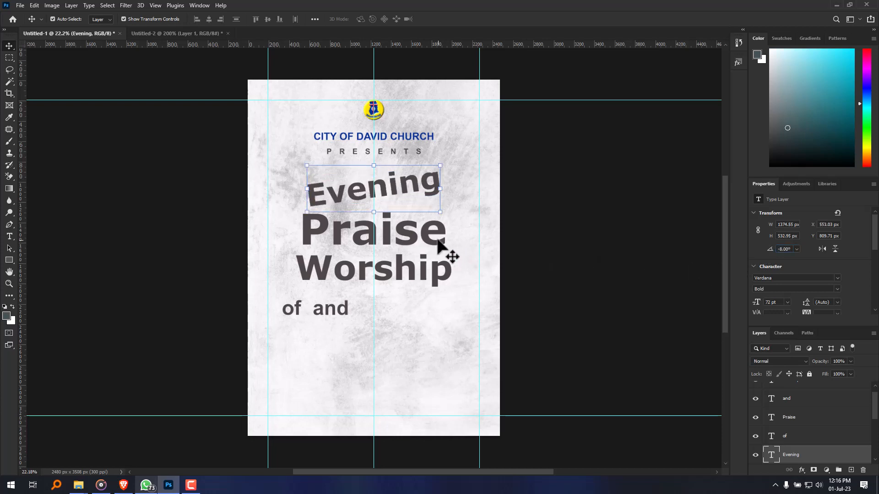
# Step: Check the title's tilt in the reference flyer, then rotate the Praise text to an angle of -8°
pyautogui.click(163, 34)
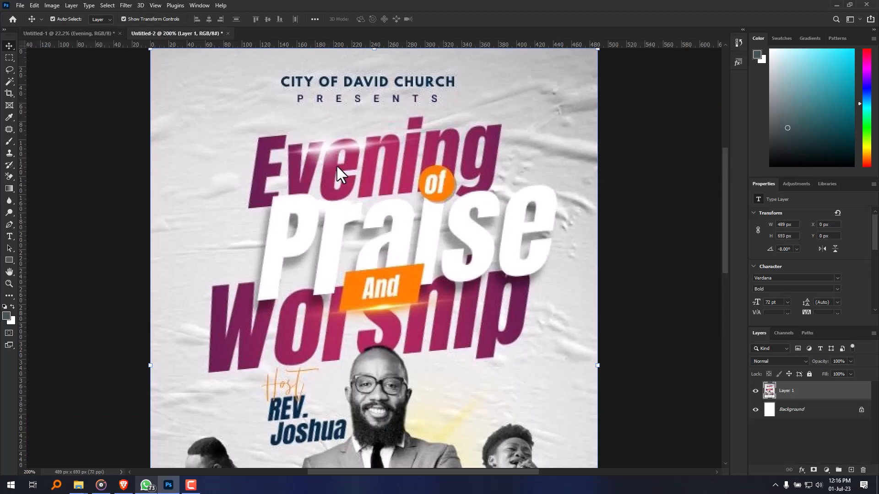
pyautogui.click(94, 33)
pyautogui.click(441, 247)
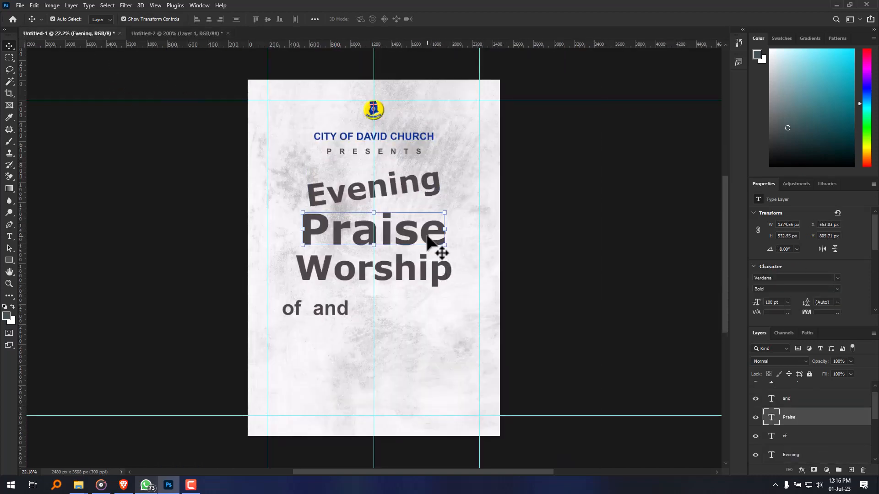
pyautogui.click(774, 251)
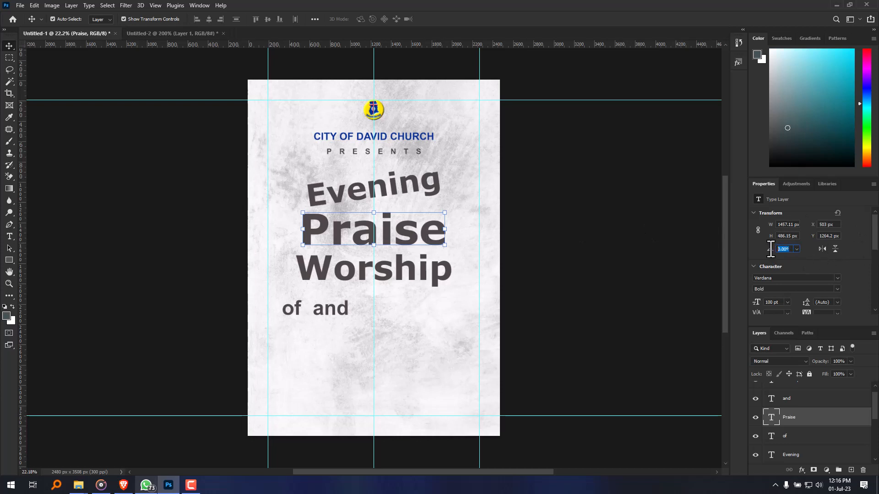
pyautogui.write('-8')
pyautogui.press('Return')
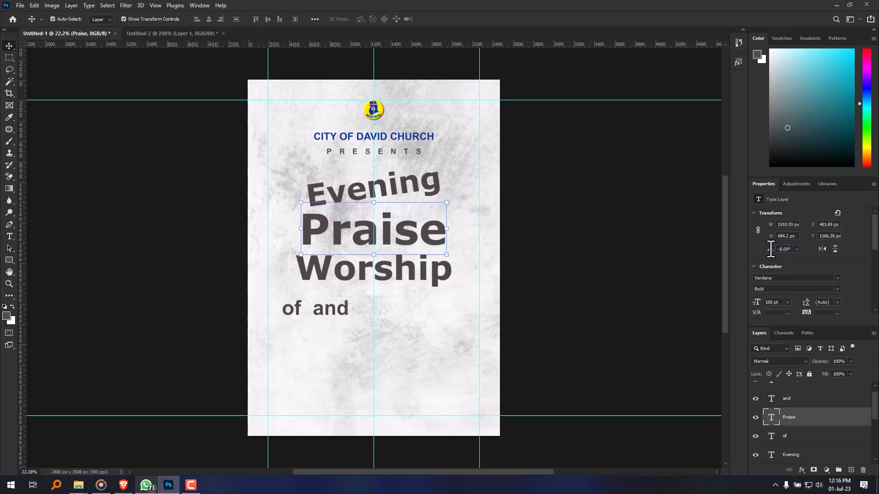
# Step: Rotate the Worship text to an angle of -8° and deselect it
pyautogui.click(423, 271)
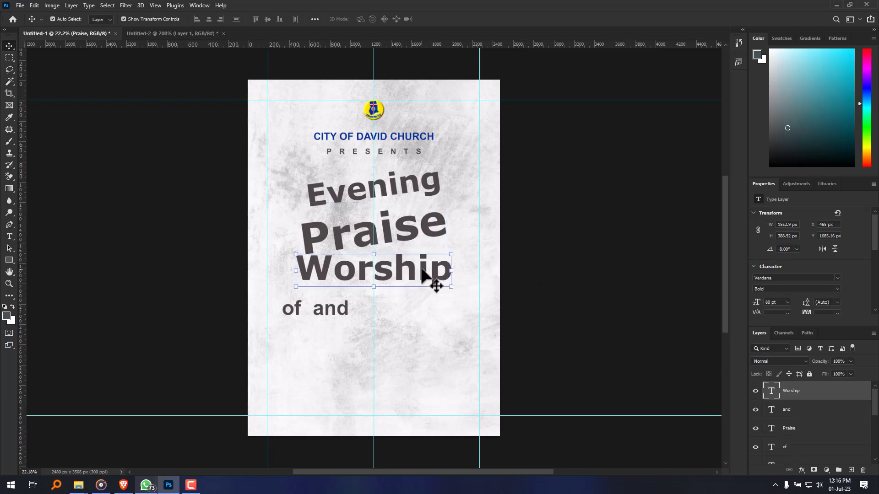
pyautogui.click(791, 249)
pyautogui.write('-8')
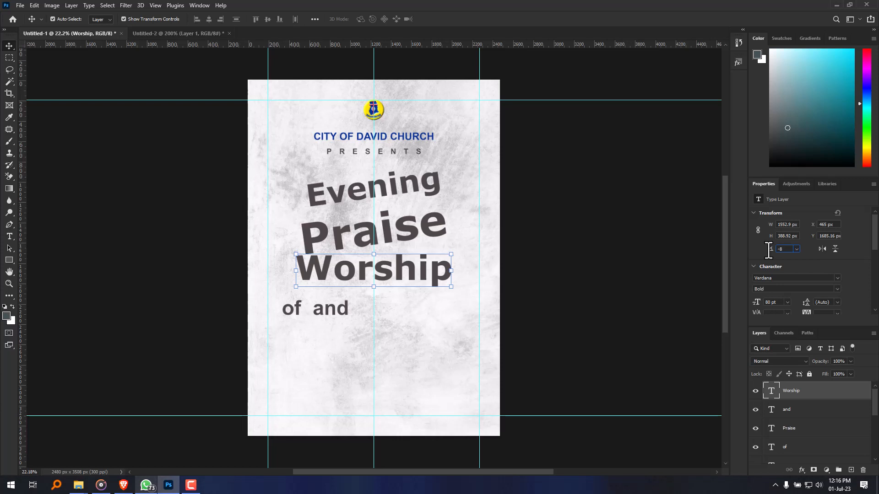
pyautogui.press('Return')
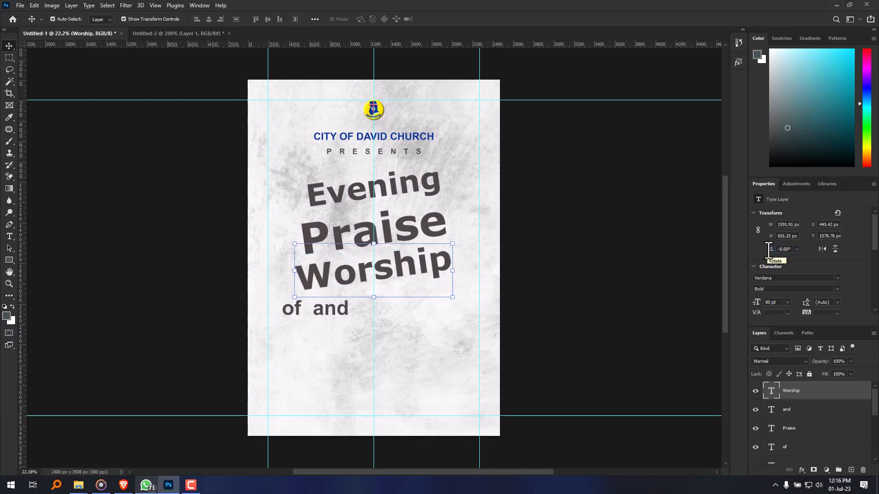
pyautogui.click(530, 260)
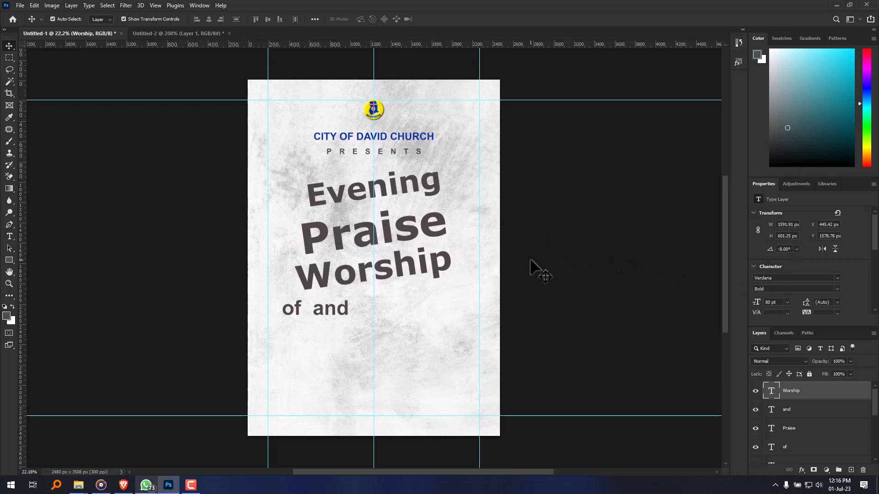
pyautogui.click(270, 206)
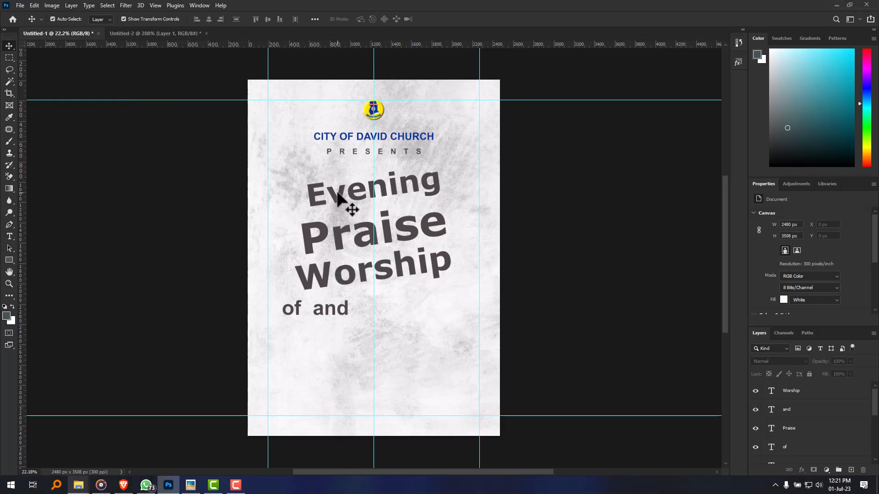
# Step: Fine-tune the horizontal position of the tilted Praise text so it is centred on the middle guide
pyautogui.click(409, 180)
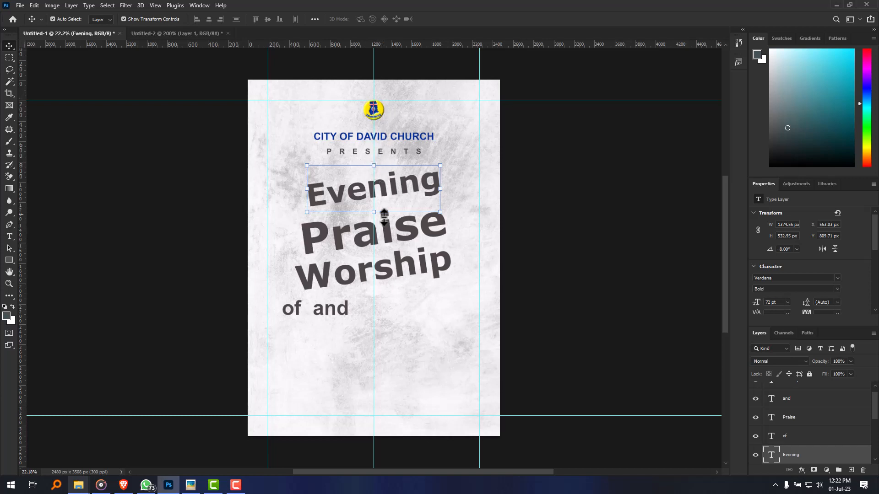
pyautogui.click(396, 247)
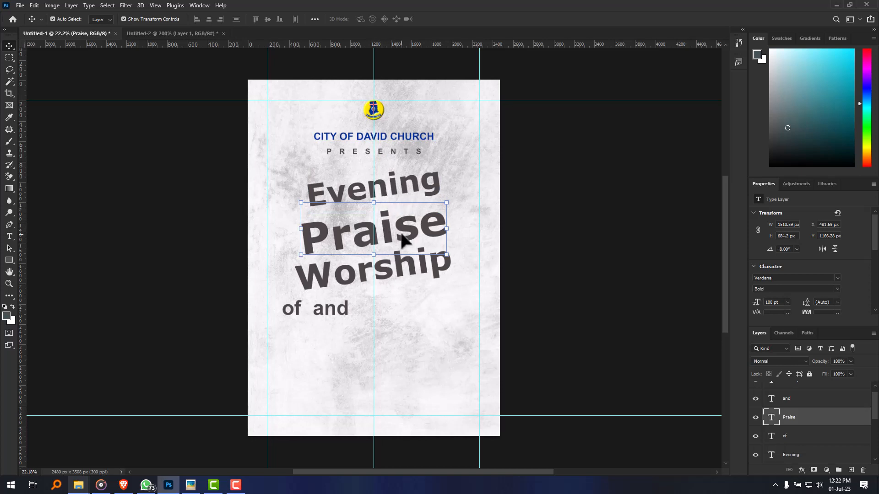
pyautogui.moveTo(402, 235)
pyautogui.mouseDown()
pyautogui.moveTo(436, 232)
pyautogui.moveTo(406, 238)
pyautogui.mouseUp()
pyautogui.hotkey('shift', 'Left')
pyautogui.hotkey('shift', 'Left')
pyautogui.hotkey('shift', 'Left')
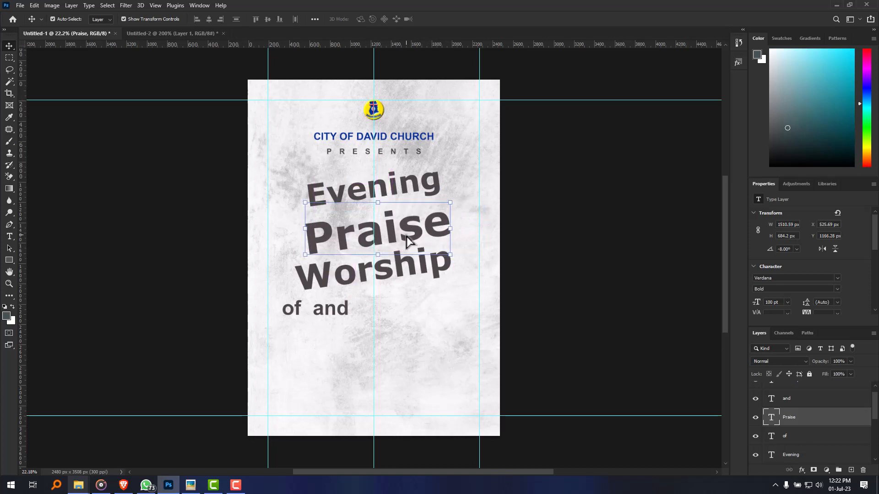
pyautogui.hotkey('shift', 'Left')
pyautogui.hotkey('shift', 'Left')
pyautogui.press('Left')
pyautogui.press('Left')
pyautogui.press('Left')
pyautogui.press('Left')
pyautogui.press('Left')
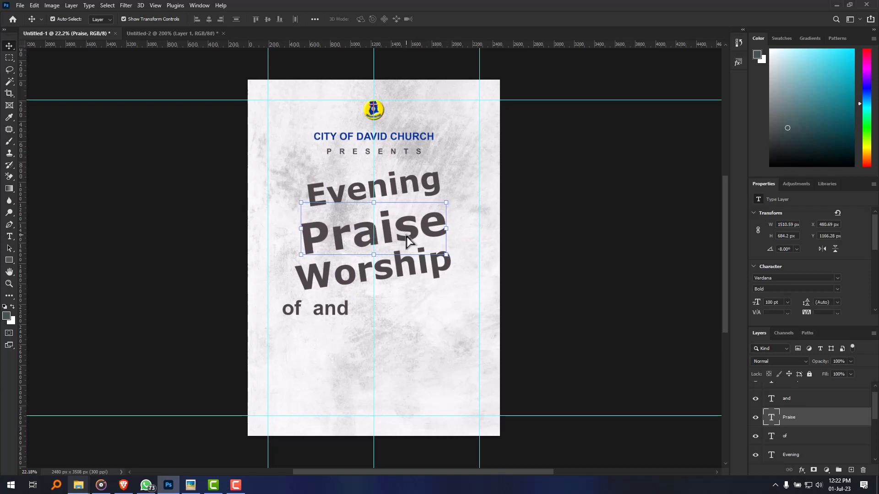
pyautogui.click(404, 292)
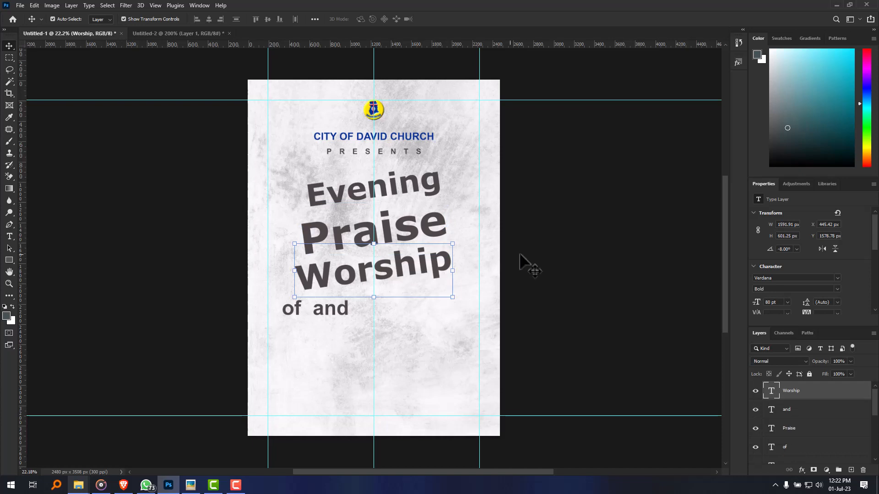
pyautogui.click(556, 255)
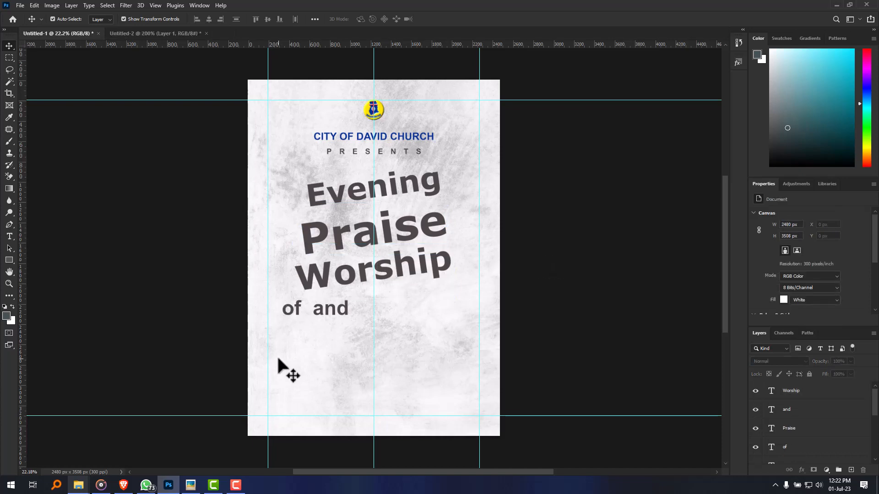
# Step: Place Prreachers picture.png from the Flyer Design 2 folder into the flyer and move it down to the page's lower edge
pyautogui.moveTo(79, 484)
pyautogui.click(96, 451)
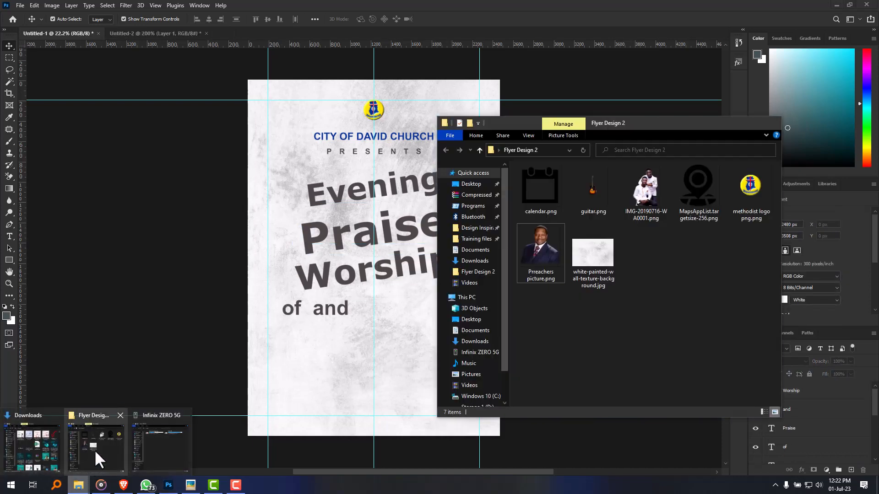
pyautogui.click(94, 449)
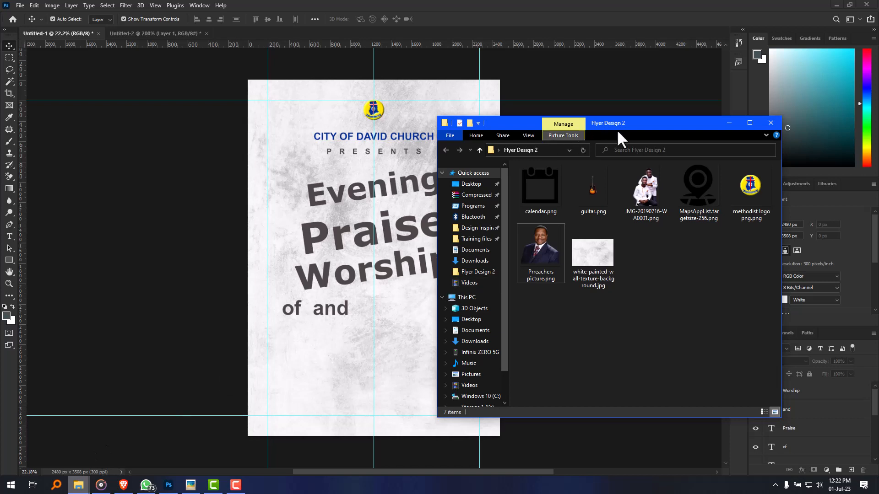
pyautogui.moveTo(626, 122); pyautogui.dragTo(776, 116)
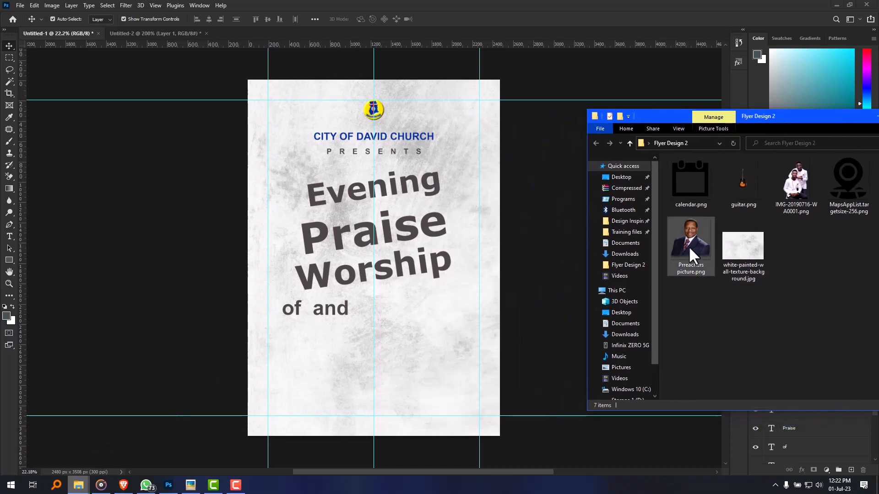
pyautogui.moveTo(689, 246); pyautogui.dragTo(420, 367)
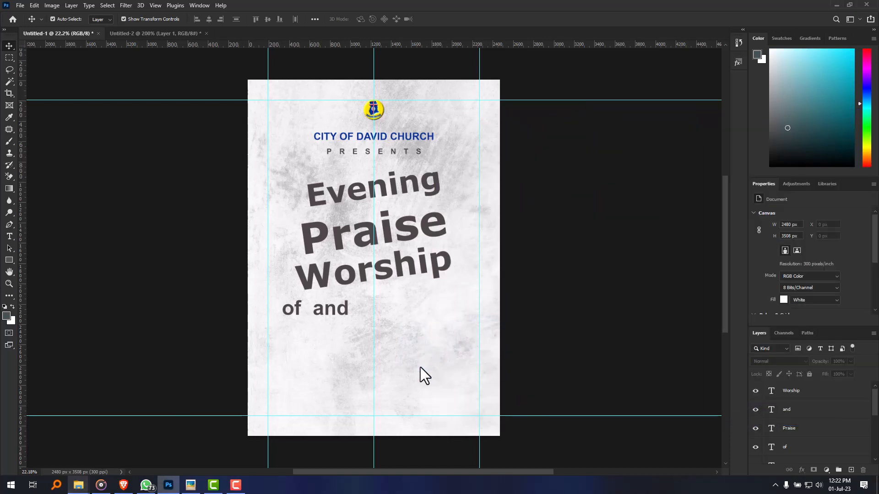
pyautogui.moveTo(412, 326); pyautogui.dragTo(409, 387)
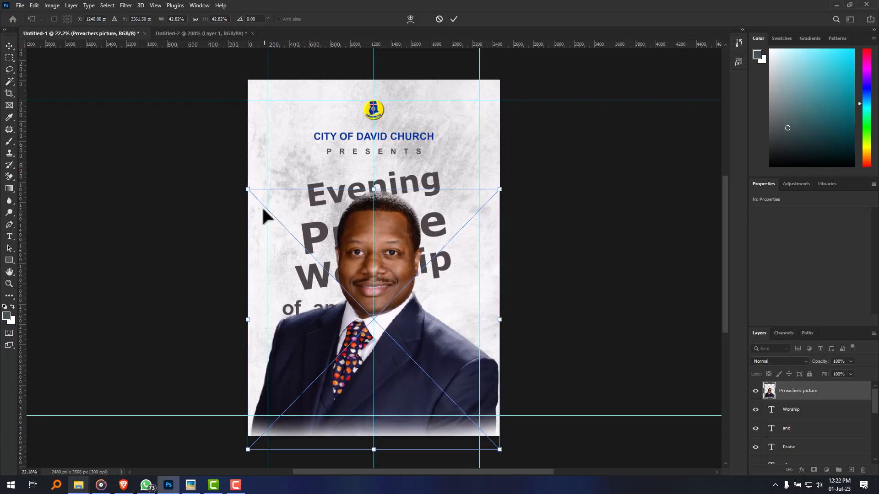
# Step: Scale the preacher's picture to about 26% in the flyer's lower right corner and commit the placement
pyautogui.moveTo(251, 191); pyautogui.dragTo(355, 286)
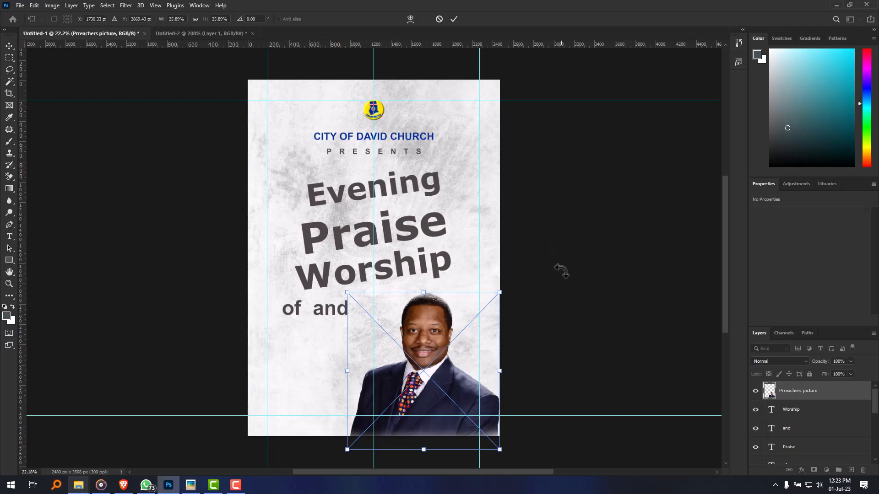
pyautogui.press('Return')
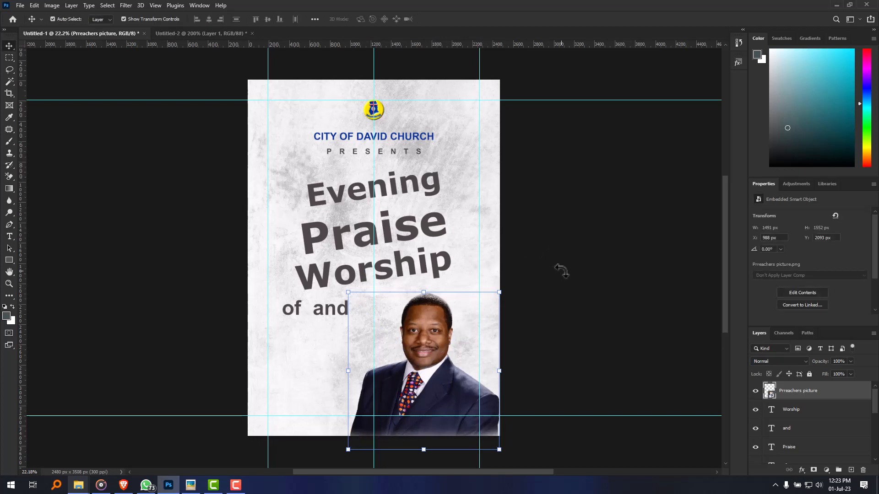
pyautogui.click(561, 270)
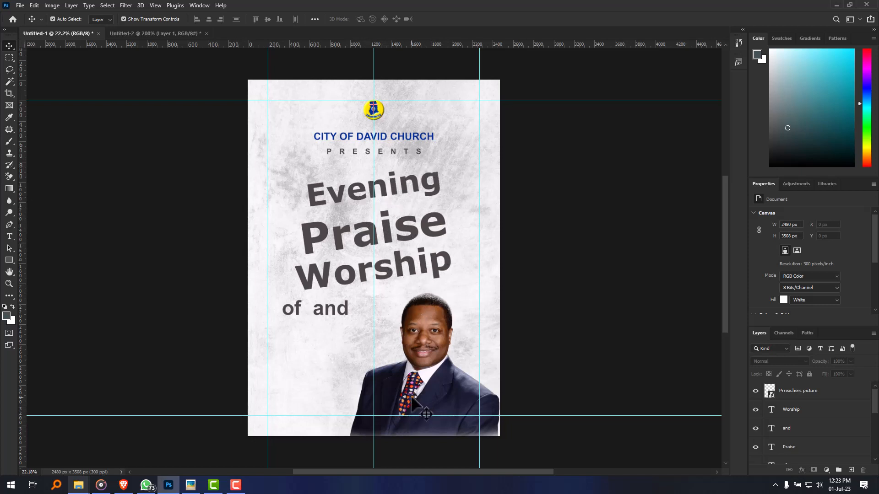
# Step: Move the Praise text up to Y about 1054 px and the Worship text to about 1418 px, tightening the title around the middle guide
pyautogui.hscroll(-3, 414, 403)
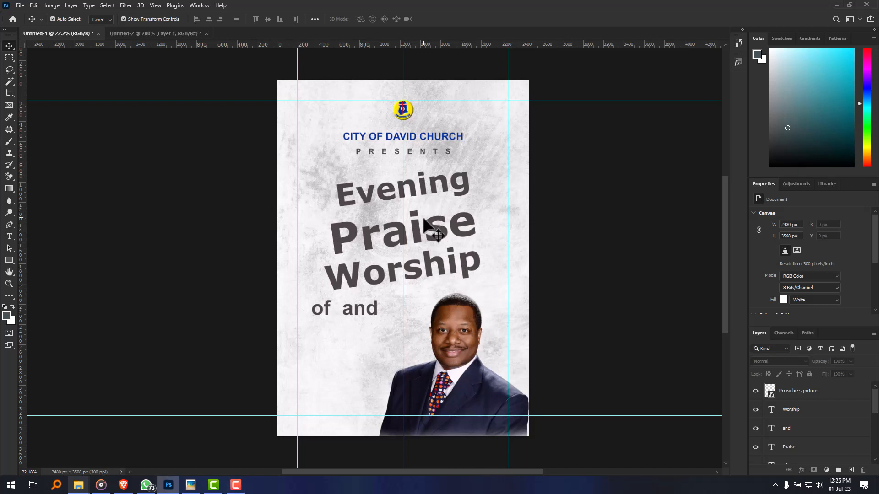
pyautogui.moveTo(424, 241); pyautogui.dragTo(418, 225)
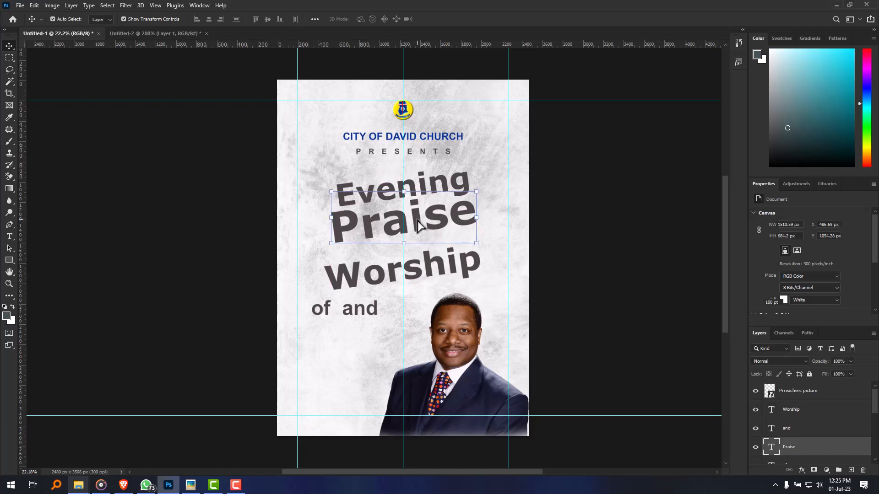
pyautogui.moveTo(420, 277); pyautogui.dragTo(425, 262)
pyautogui.press('Left')
pyautogui.press('Left')
pyautogui.press('Left')
pyautogui.press('Left')
pyautogui.press('Left')
pyautogui.press('Left')
pyautogui.press('Left')
pyautogui.press('Left')
pyautogui.press('Left')
pyautogui.press('Left')
pyautogui.press('Left')
pyautogui.press('Left')
pyautogui.press('Left')
pyautogui.press('Left')
pyautogui.press('Left')
pyautogui.press('Left')
pyautogui.press('Left')
pyautogui.press('Left')
pyautogui.press('Left')
pyautogui.press('Left')
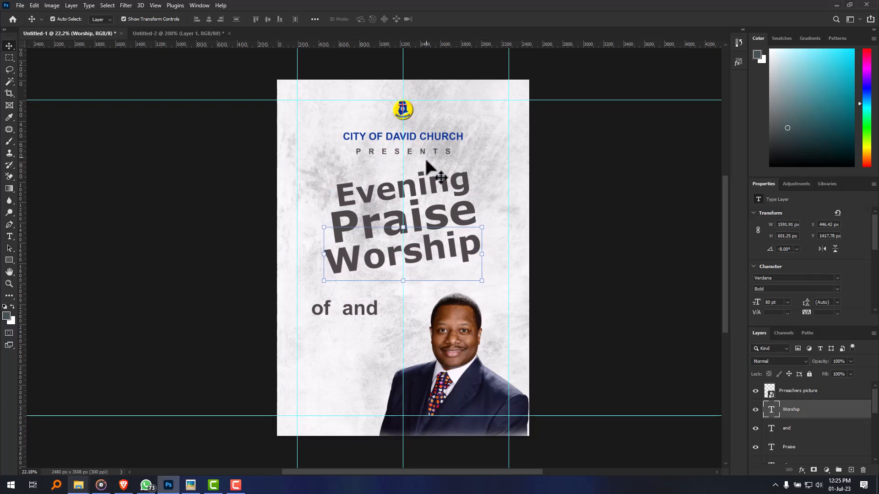
pyautogui.click(431, 189)
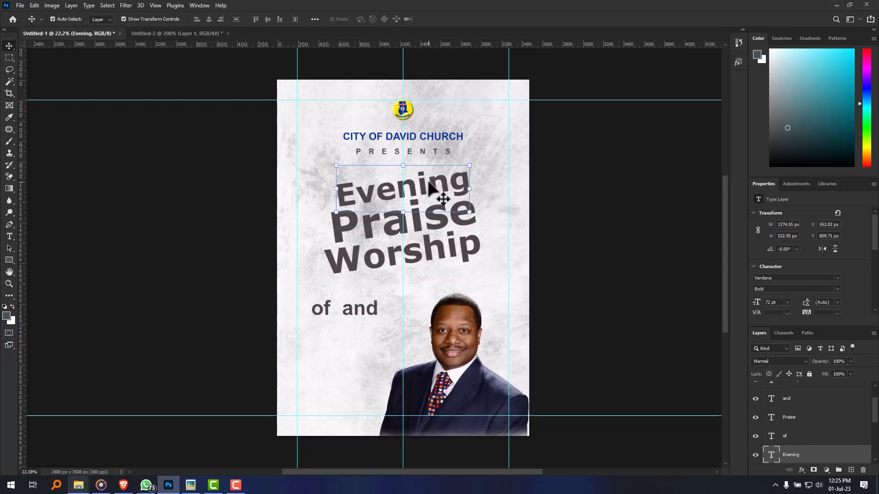
pyautogui.click(503, 234)
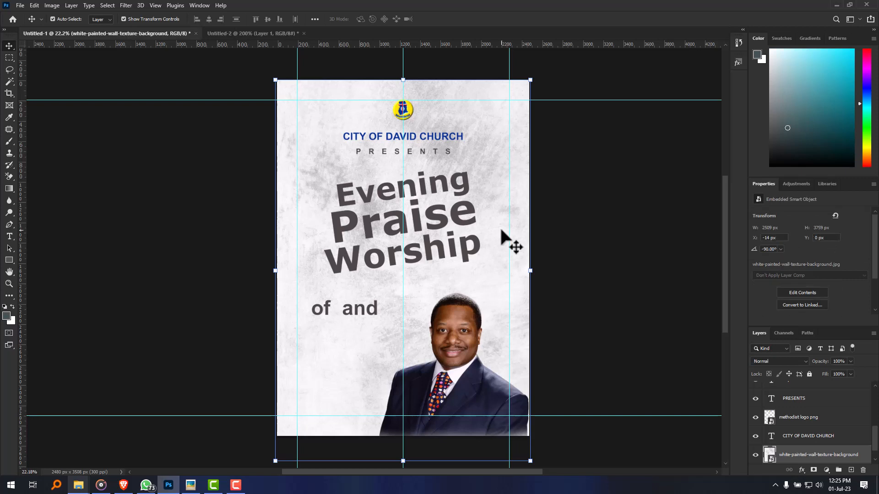
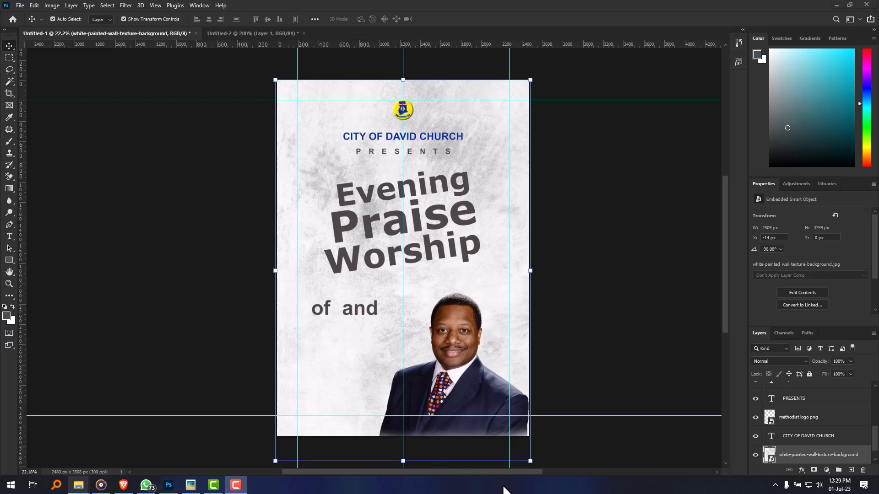
# Step: Draw a circle about 192 px wide with the Ellipse tool over the final letter of the Praise text
pyautogui.hscroll(-1, 435, 210)
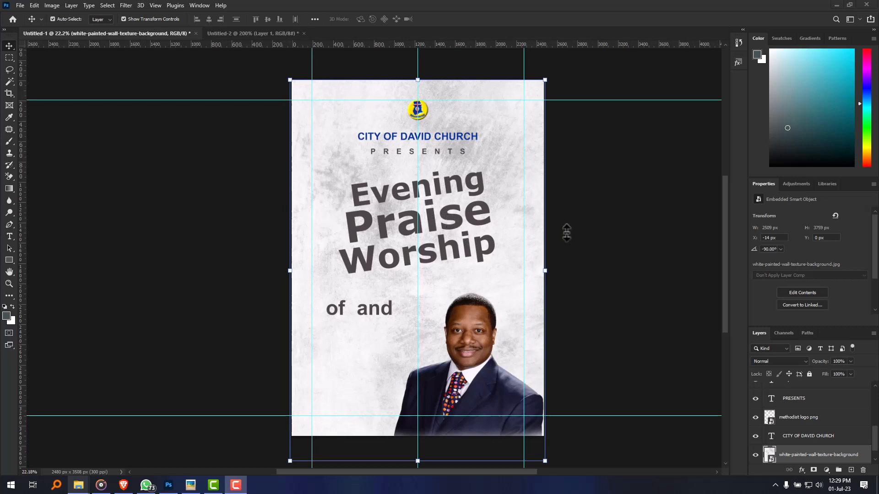
pyautogui.hotkey('ctrl', '+')
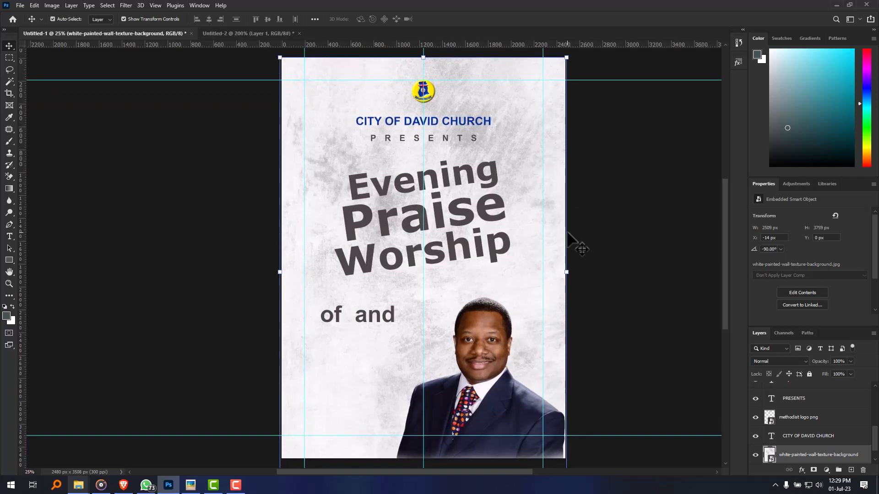
pyautogui.hotkey('ctrl', '+')
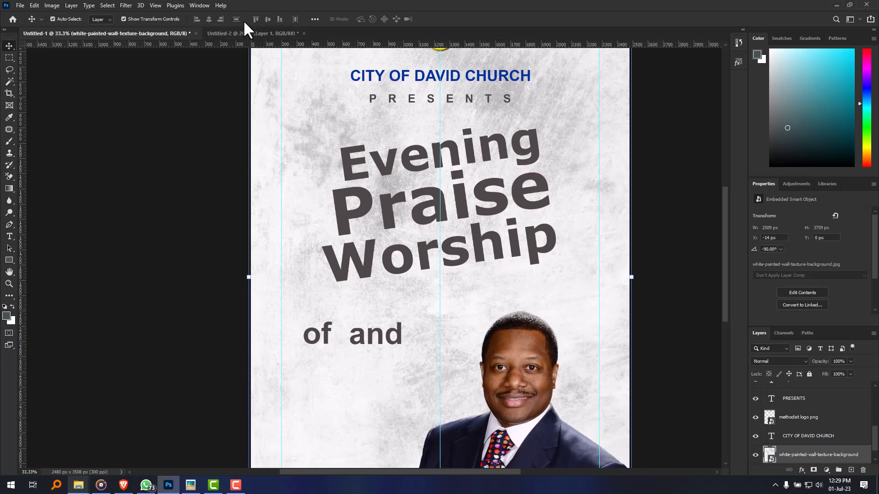
pyautogui.click(444, 166)
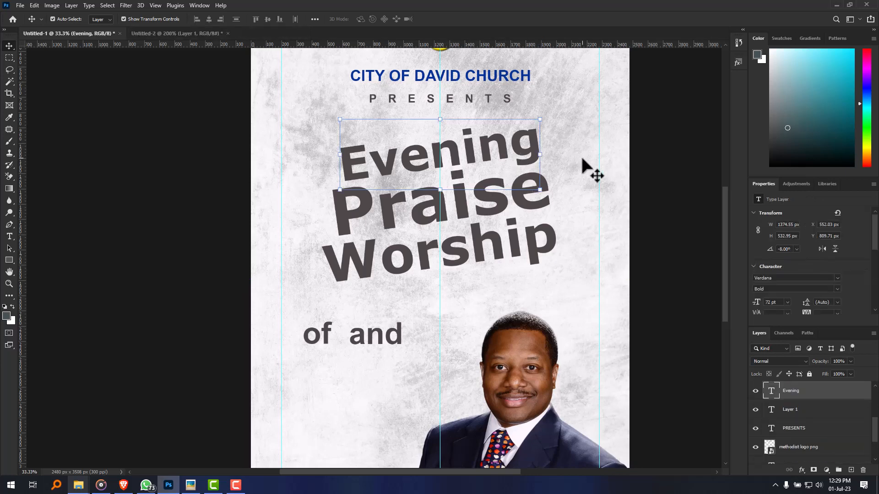
pyautogui.click(568, 171)
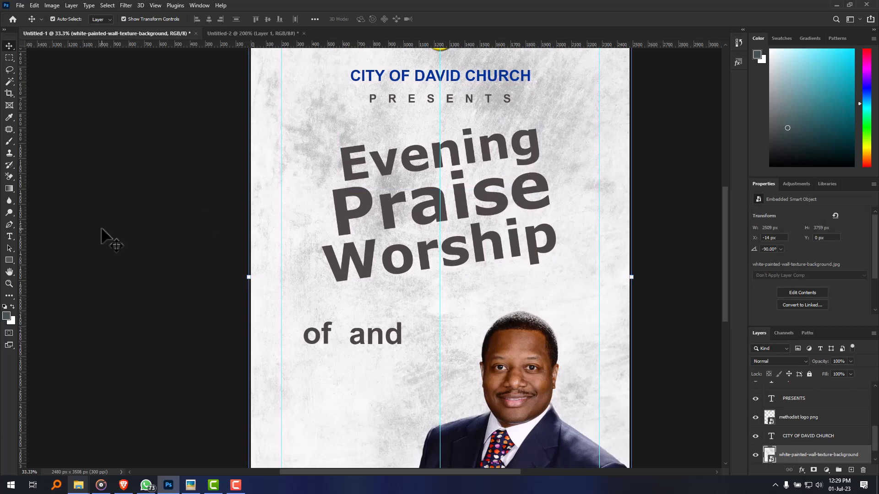
pyautogui.click(12, 260)
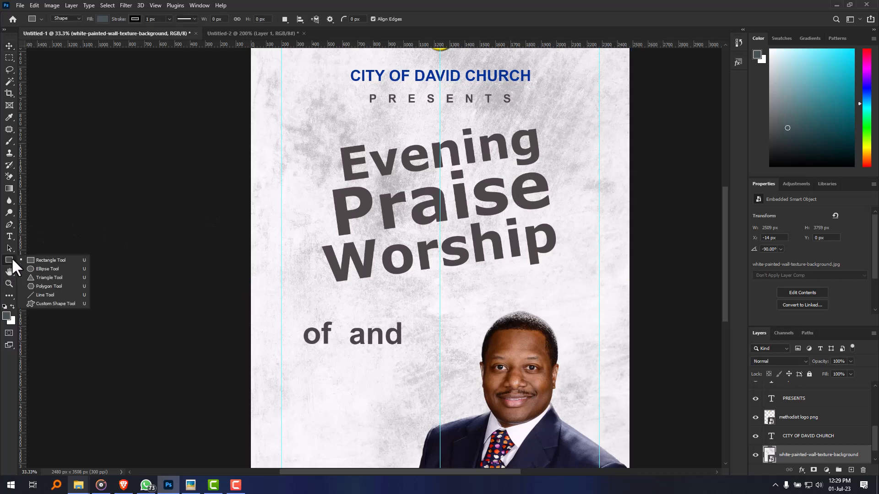
pyautogui.click(40, 268)
pyautogui.hotkey('shift', 'u')
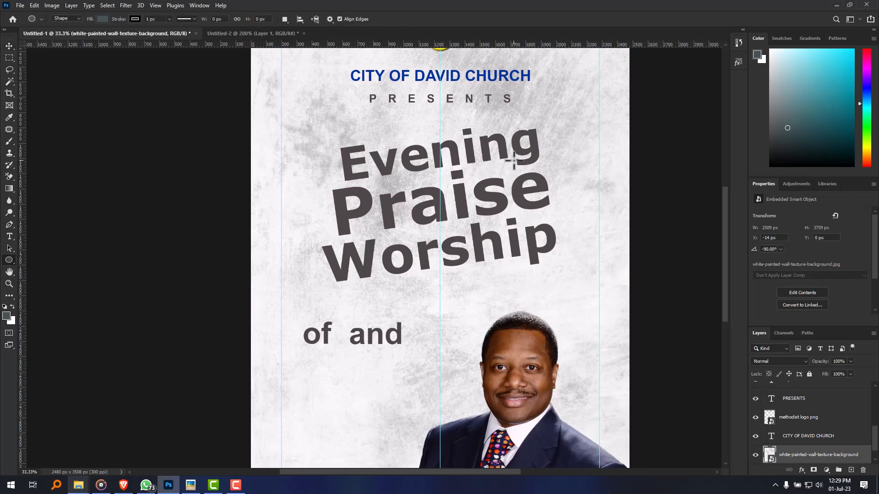
pyautogui.moveTo(513, 160); pyautogui.dragTo(543, 198)
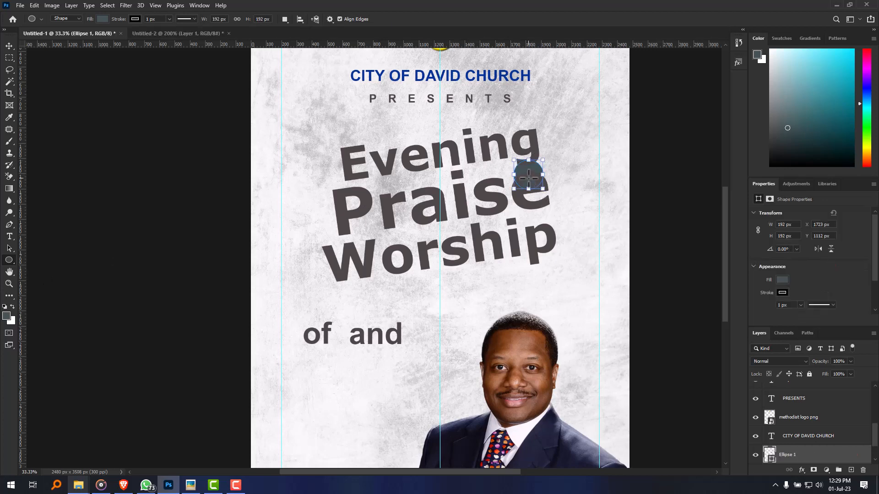
# Step: Remove the stroke from the circle over the Praise text
pyautogui.click(9, 45)
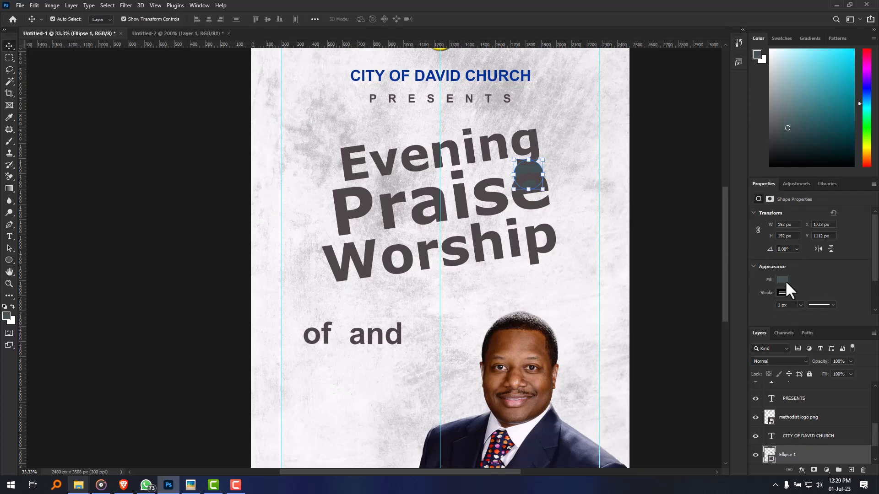
pyautogui.click(782, 292)
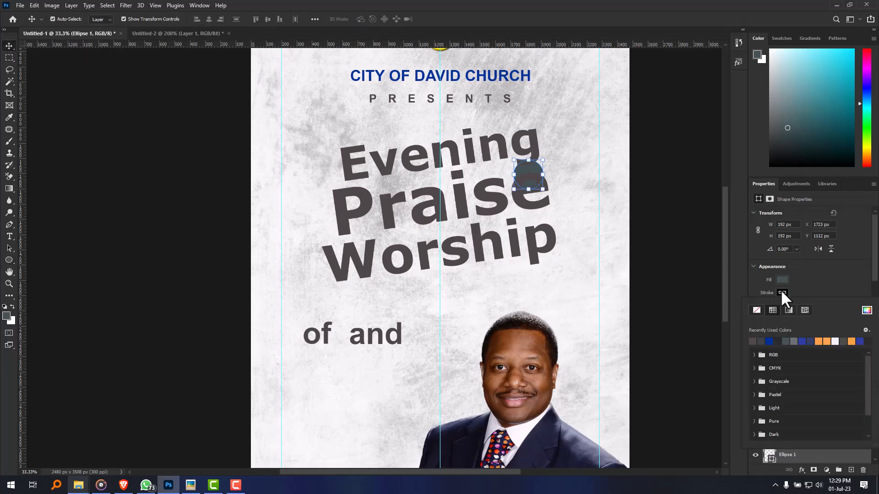
pyautogui.click(757, 311)
pyautogui.click(826, 287)
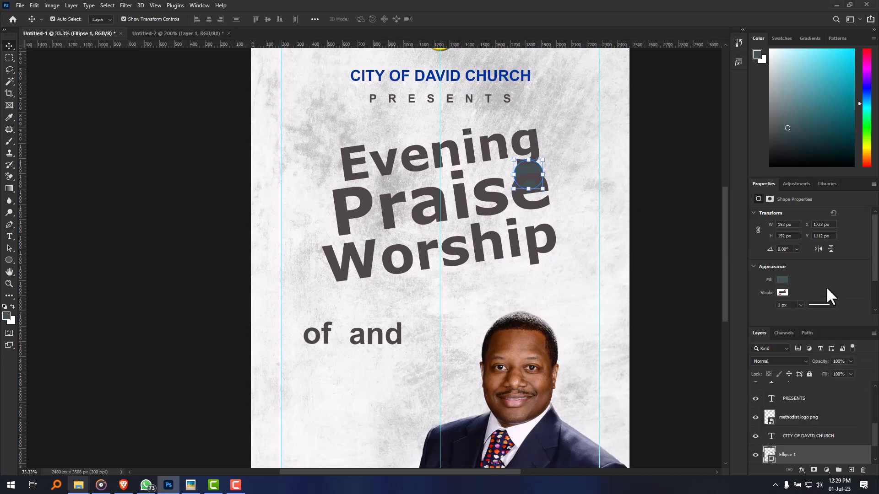
# Step: Undo the accidental move of the Praise text and delete the circle's layer lying beneath the title text
pyautogui.moveTo(529, 172); pyautogui.dragTo(528, 168)
pyautogui.hotkey('ctrl', 'z')
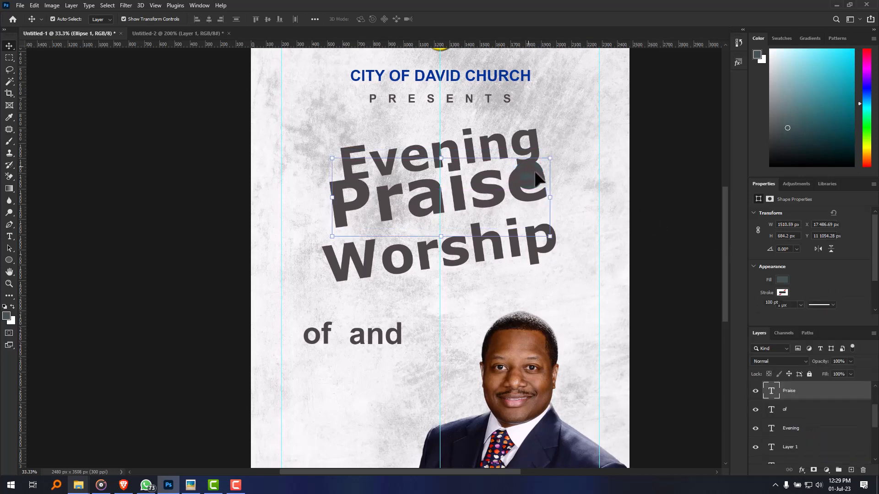
pyautogui.scroll(3, 812, 401)
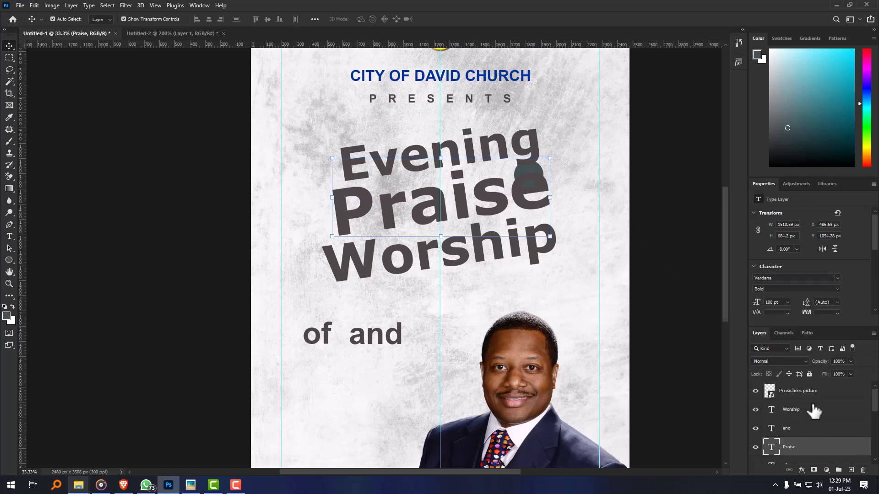
pyautogui.click(828, 392)
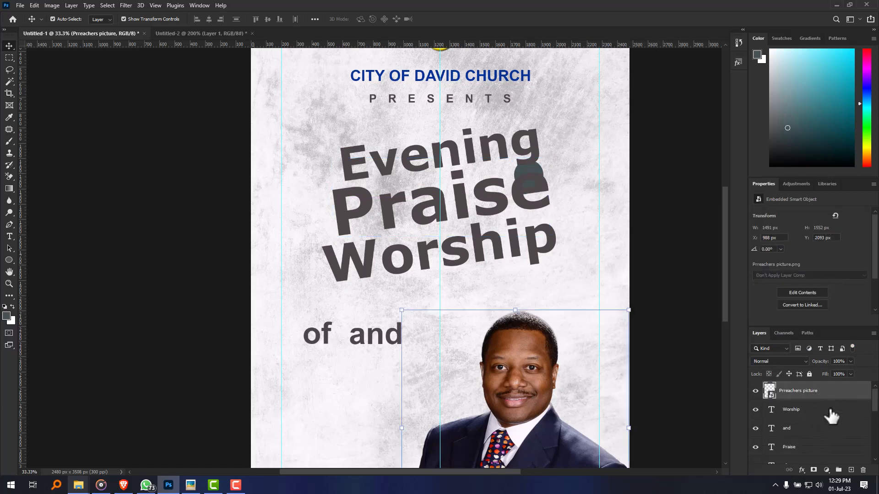
pyautogui.scroll(-3, 824, 421)
pyautogui.scroll(-3, 823, 439)
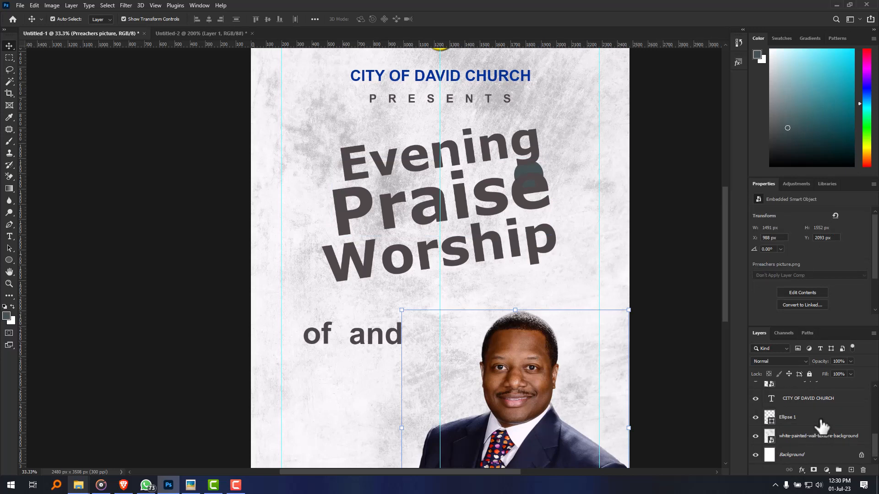
pyautogui.click(821, 422)
pyautogui.click(822, 435)
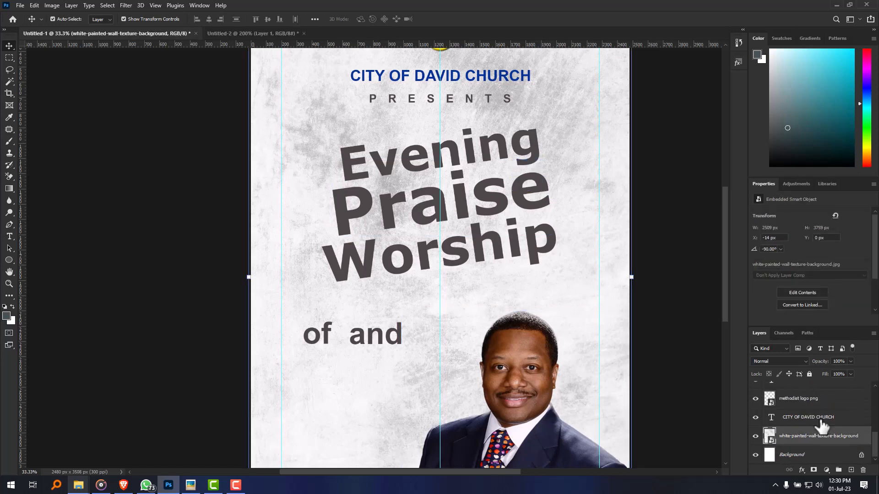
# Step: Draw a circle about 177 px wide over the final letter of Praise, on a new layer above the preacher's picture
pyautogui.scroll(3, 819, 433)
pyautogui.scroll(2, 792, 435)
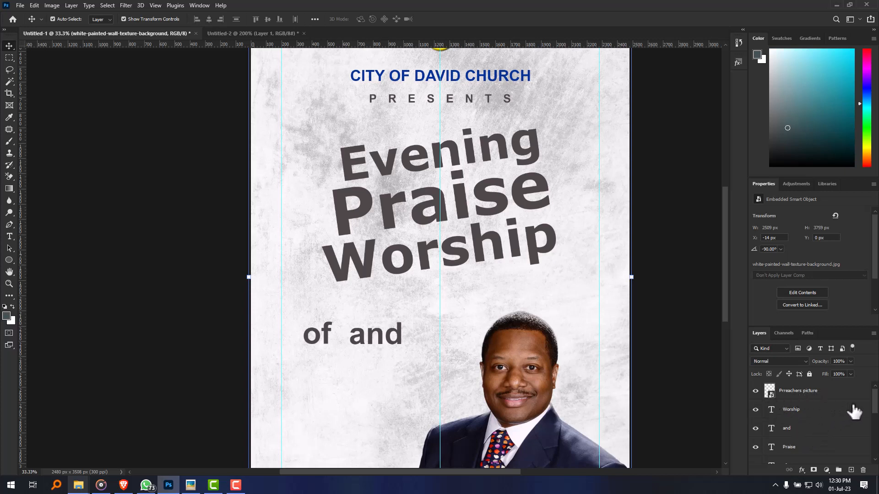
pyautogui.click(831, 387)
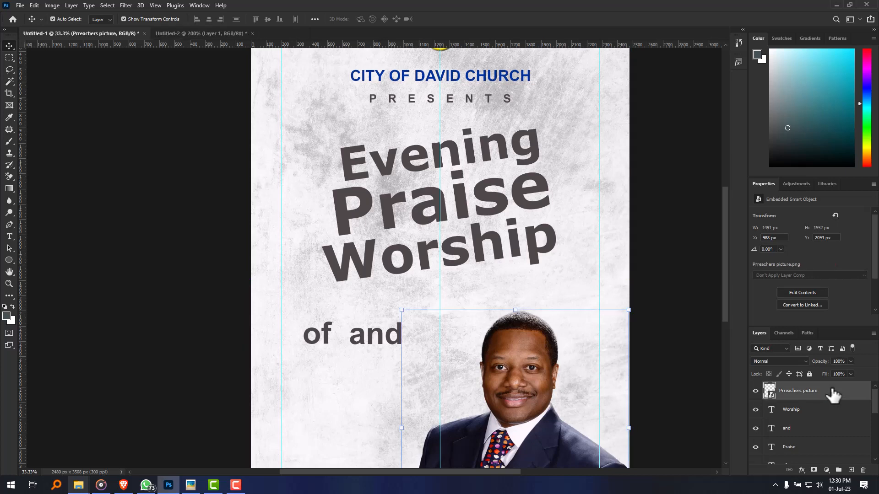
pyautogui.click(9, 259)
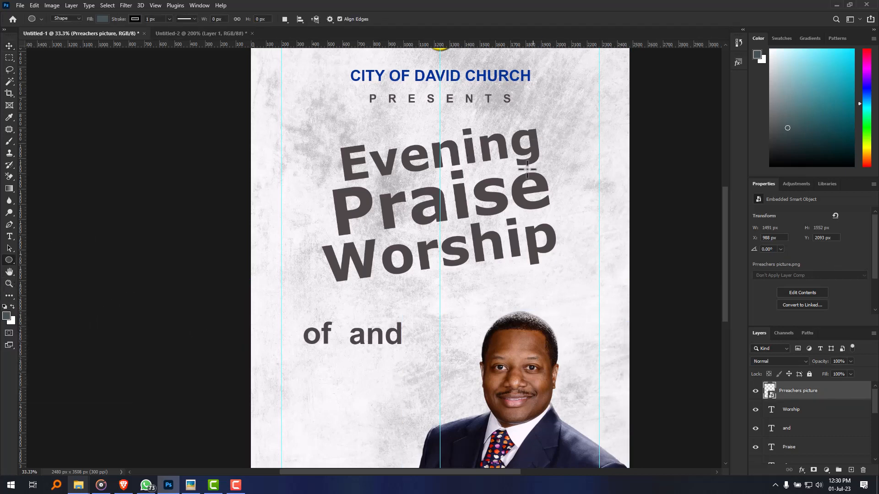
pyautogui.moveTo(515, 159); pyautogui.dragTo(549, 187)
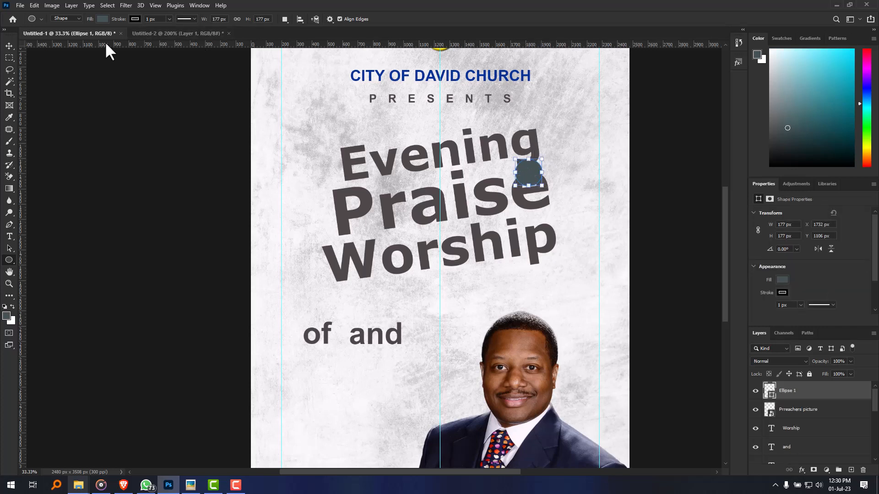
pyautogui.click(12, 44)
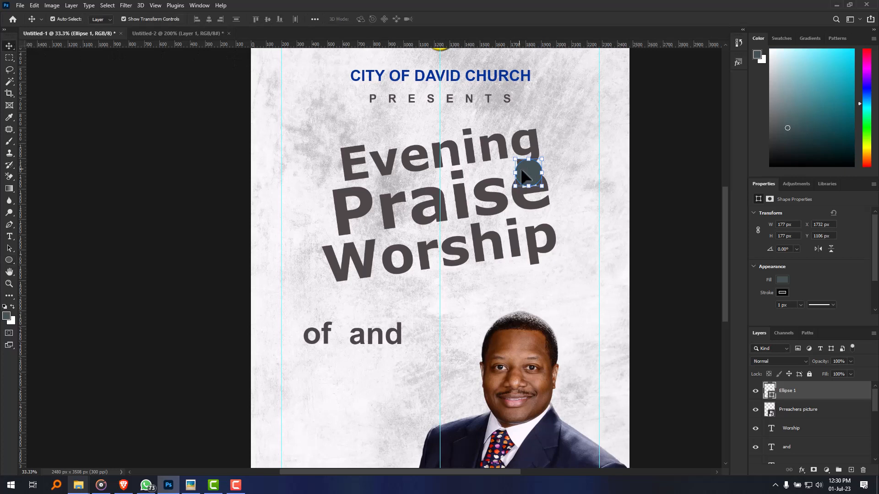
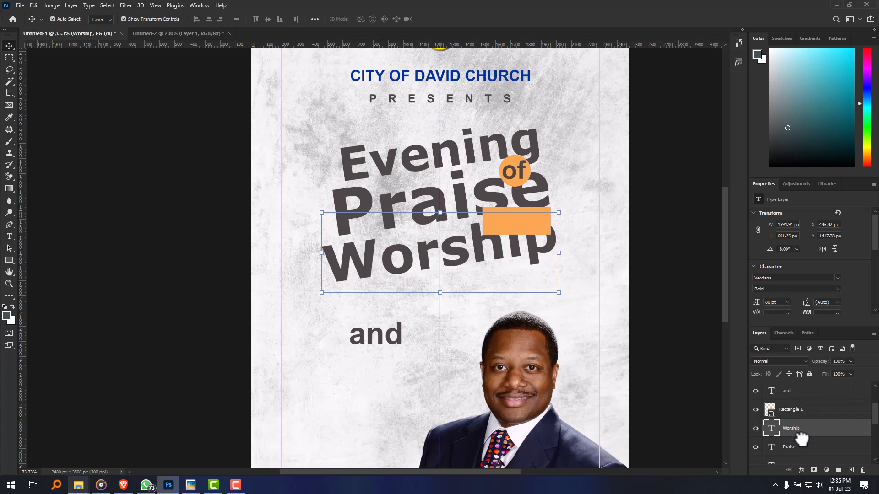
# Step: Rotate the orange rectangle to -8° so it follows the tilt of the title
pyautogui.click(612, 258)
pyautogui.click(549, 215)
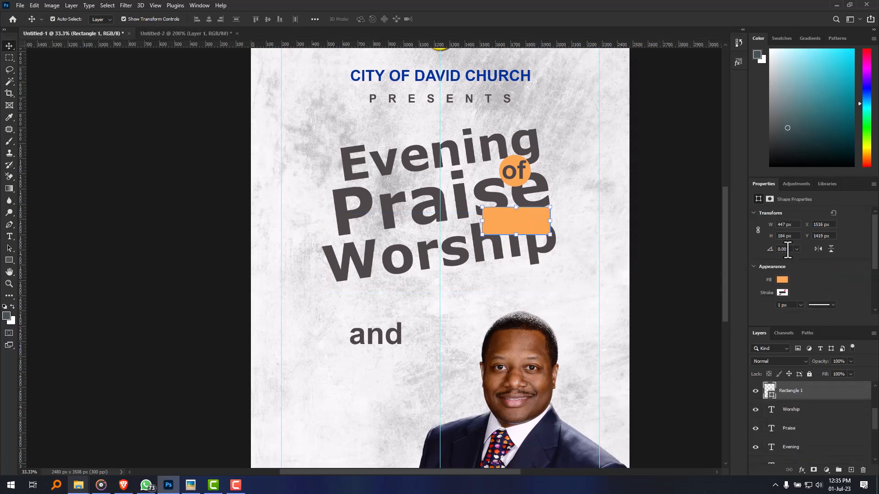
pyautogui.click(778, 249)
pyautogui.write('-8')
pyautogui.press('Return')
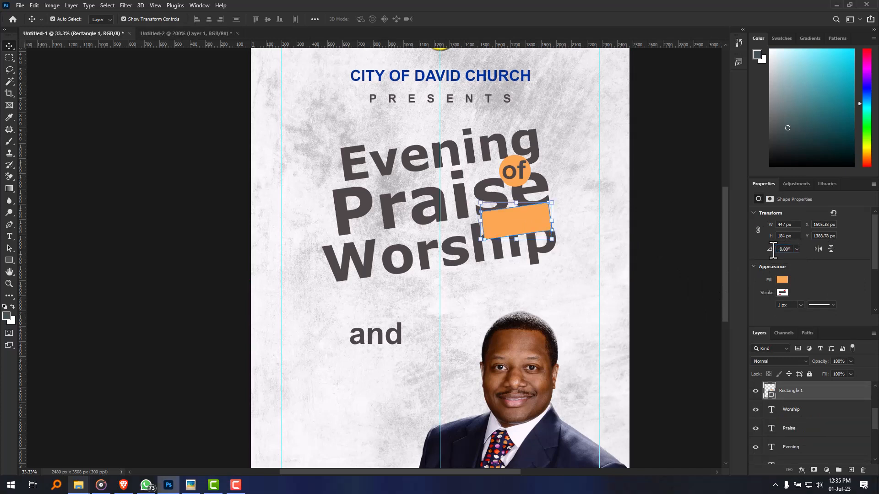
pyautogui.click(163, 234)
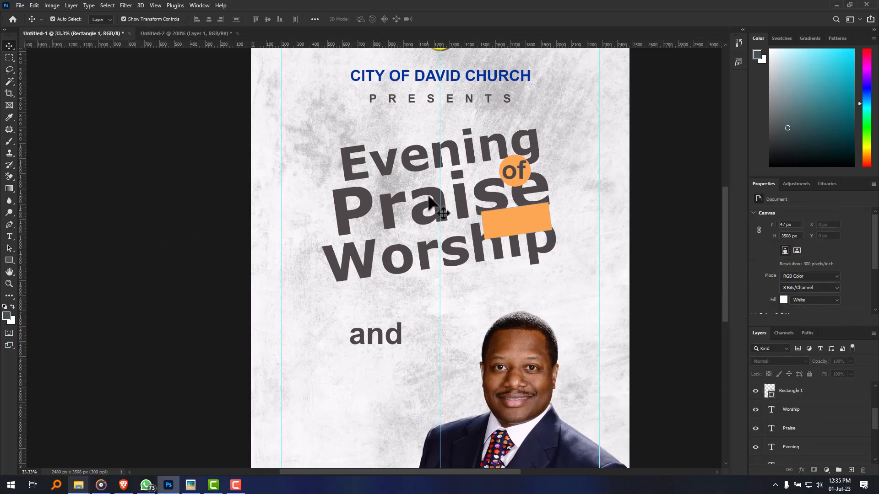
# Step: Scale the orange rectangle to about 83.5% width and 85% height and shift it slightly left between Praise and Worship
pyautogui.click(502, 209)
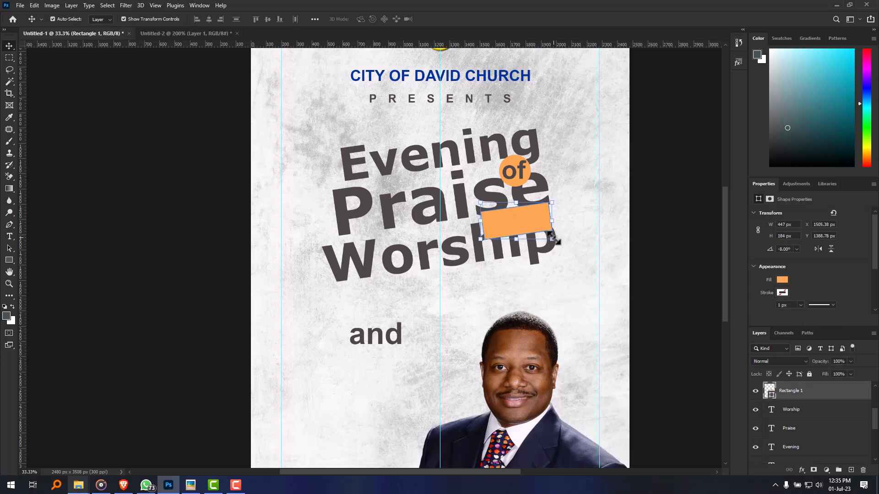
pyautogui.moveTo(554, 237); pyautogui.dragTo(539, 223)
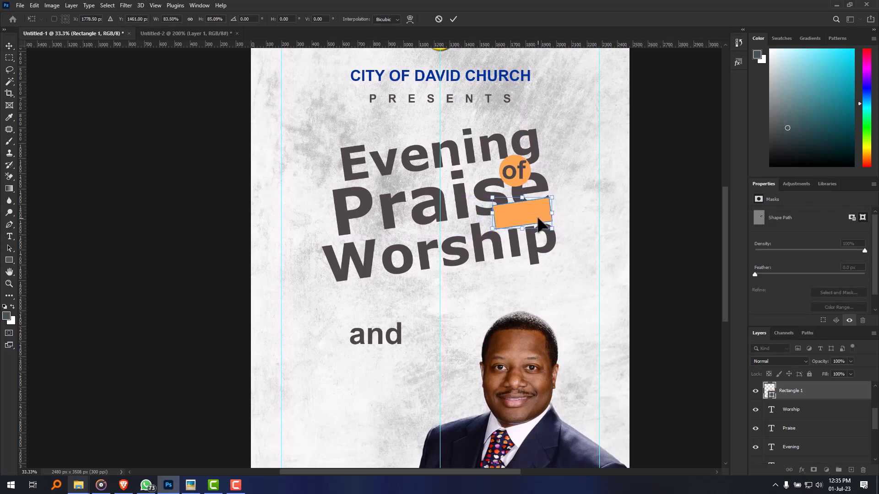
pyautogui.press('Return')
pyautogui.click(589, 268)
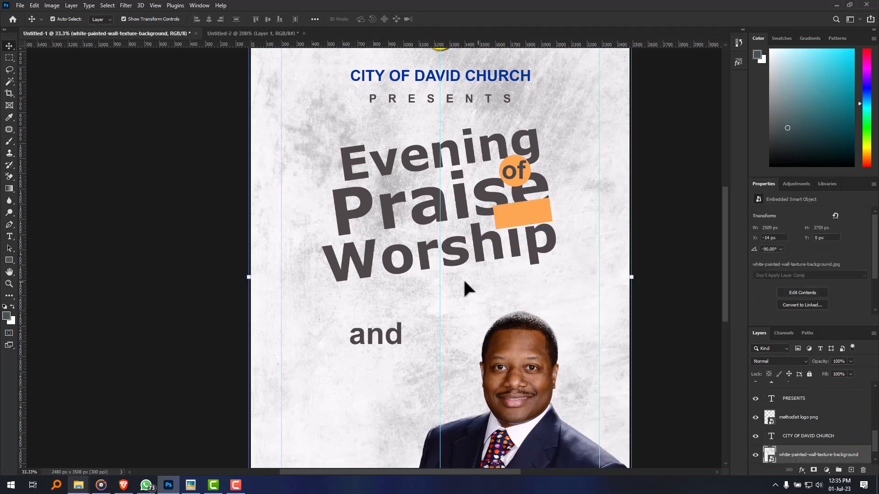
pyautogui.moveTo(526, 219)
pyautogui.mouseDown()
pyautogui.moveTo(487, 225)
pyautogui.moveTo(510, 221)
pyautogui.mouseUp()
# Step: Move the "and" text onto the orange rectangle and rotate it to -8°
pyautogui.moveTo(391, 345); pyautogui.dragTo(519, 213)
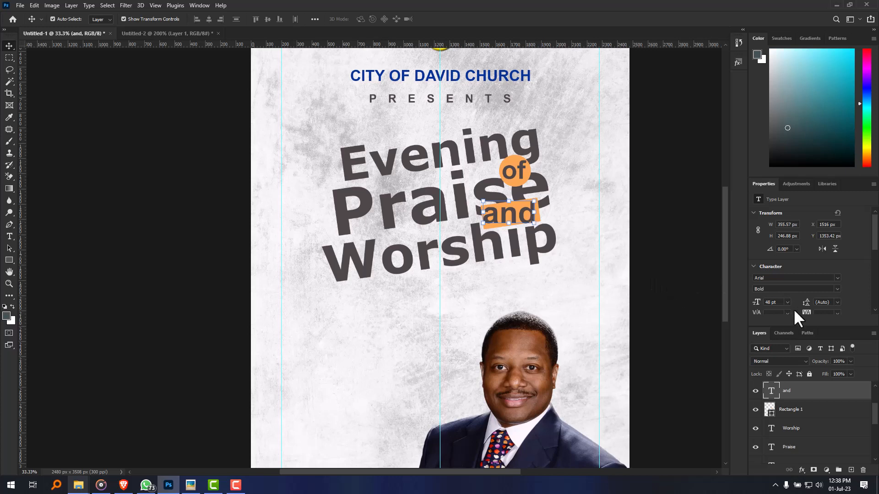
pyautogui.click(623, 225)
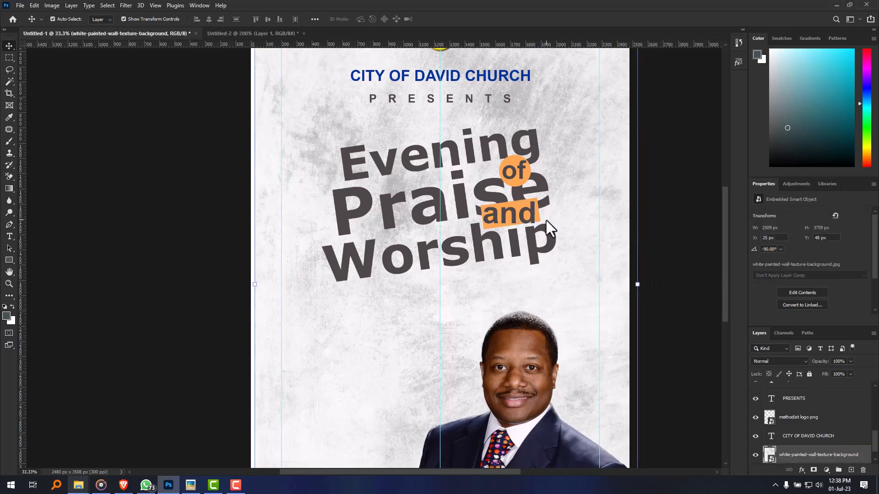
pyautogui.keyDown('ctrl'); pyautogui.click(509, 213); pyautogui.keyUp('ctrl')
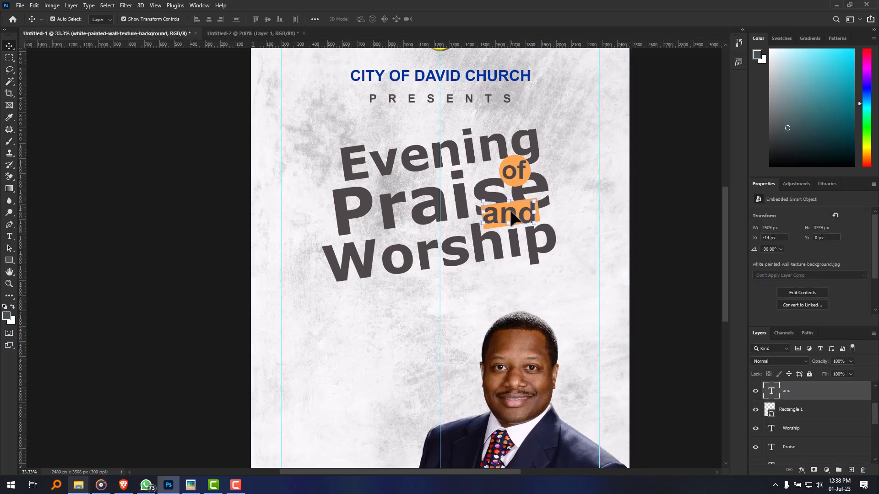
pyautogui.click(786, 249)
pyautogui.write('-8.00')
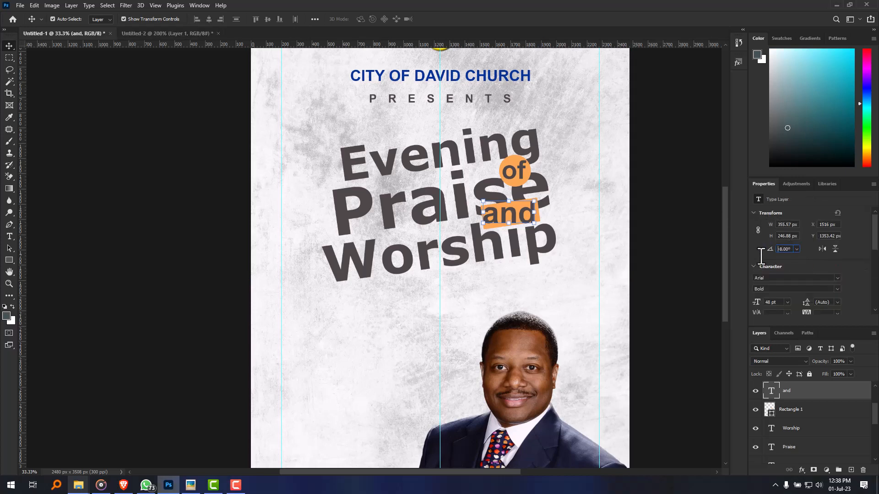
pyautogui.press('Return')
pyautogui.click(675, 268)
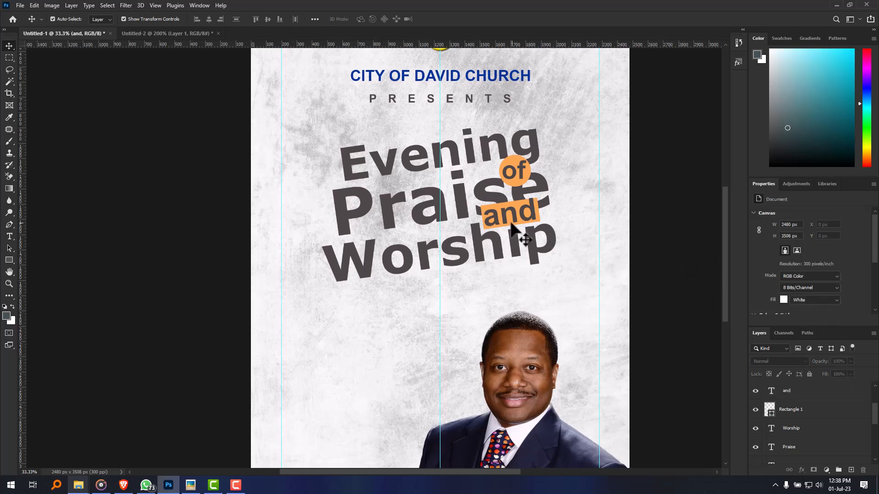
# Step: Set the font size of the "and" text to 40 pt
pyautogui.click(509, 216)
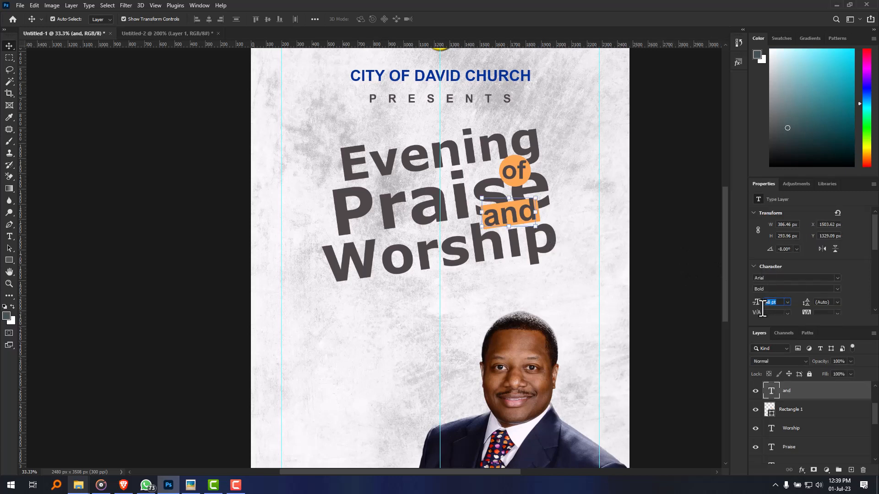
pyautogui.write('40')
pyautogui.press('Return')
pyautogui.click(591, 296)
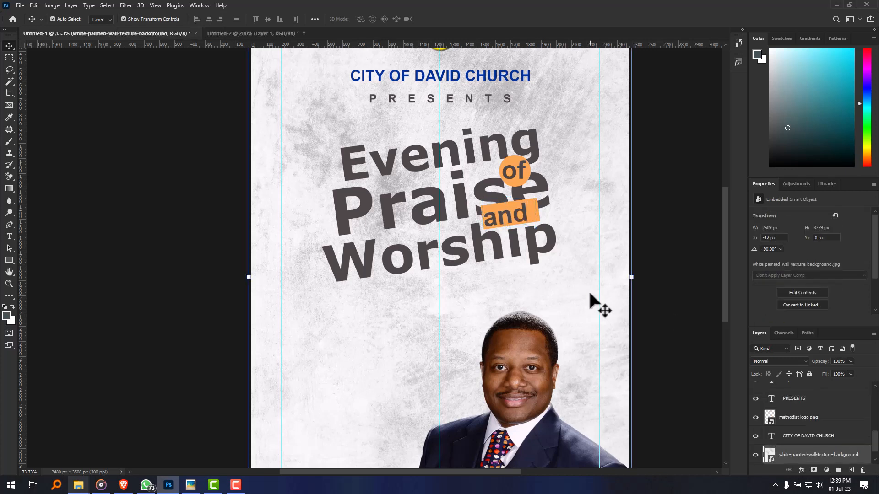
# Step: Nudge the background texture 10 px right and shift the "and" text right and slightly up to centre it on its orange rectangle
pyautogui.hotkey('shift', 'Right')
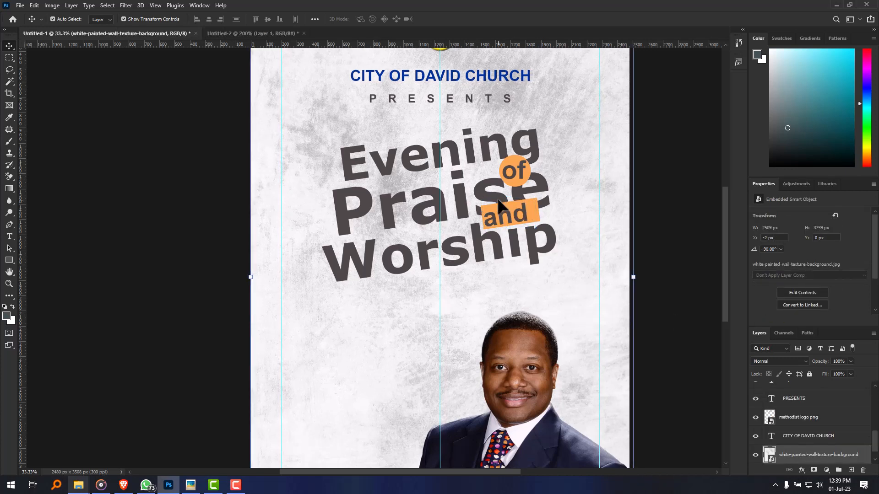
pyautogui.click(499, 204)
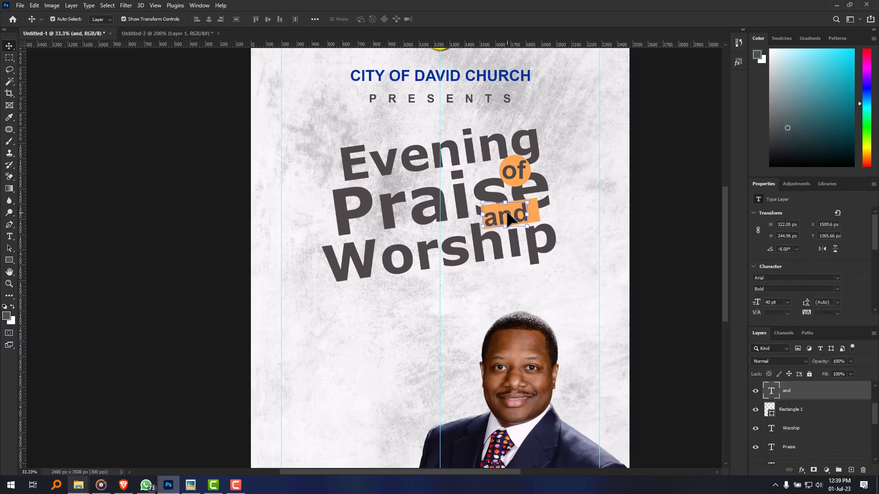
pyautogui.press('Right')
pyautogui.press('Right')
pyautogui.press('Right')
pyautogui.press('Right')
pyautogui.press('Right')
pyautogui.press('Right')
pyautogui.press('Right')
pyautogui.press('Right')
pyautogui.press('Right')
pyautogui.press('Right')
pyautogui.press('Right')
pyautogui.press('Right')
pyautogui.press('Right')
pyautogui.press('Right')
pyautogui.press('Right')
pyautogui.press('Right')
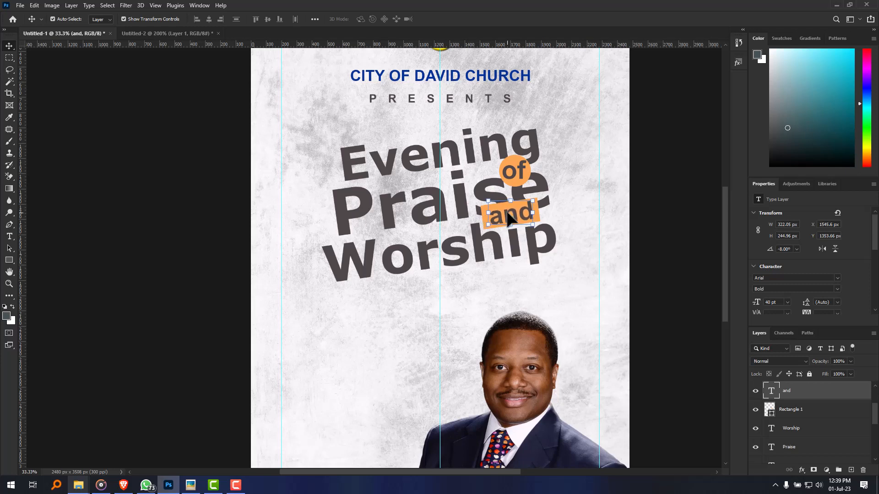
pyautogui.click(672, 258)
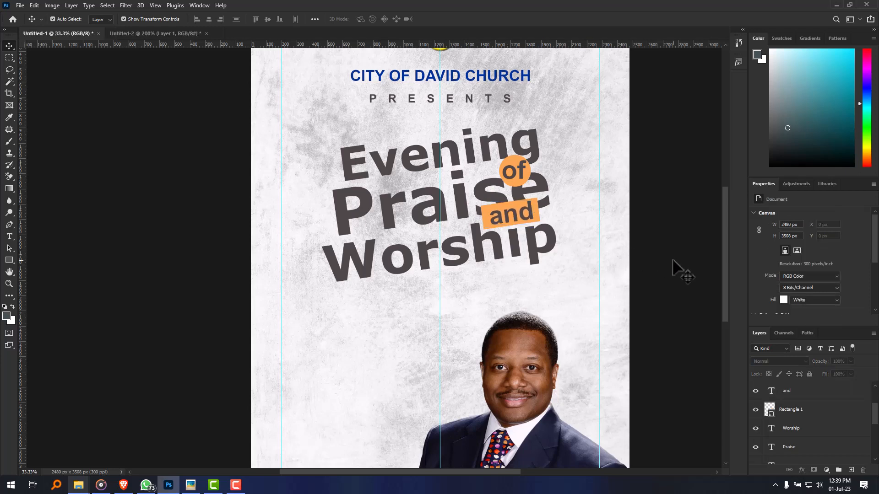
pyautogui.hotkey('ctrl', '-')
pyautogui.hotkey('ctrl', '-')
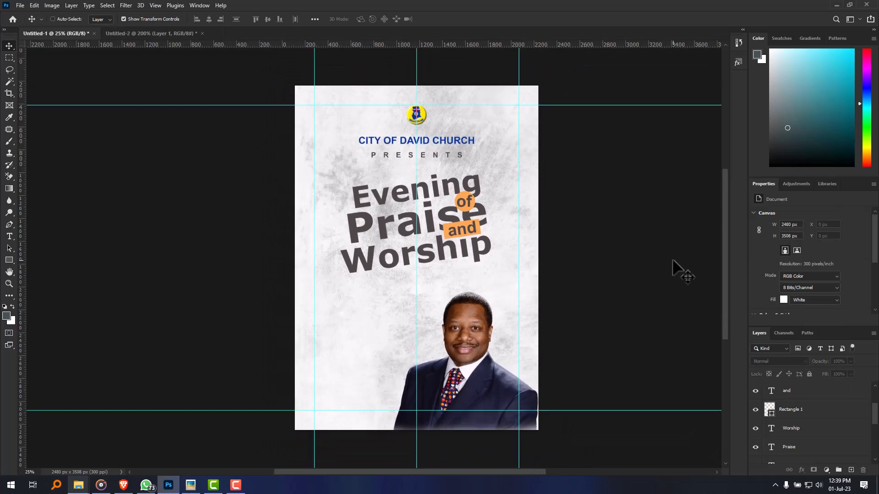
pyautogui.hotkey('ctrl', '+')
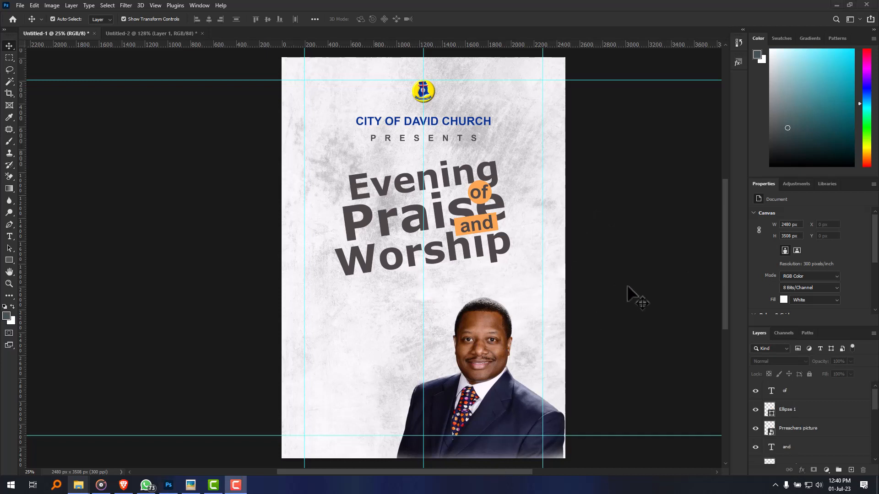
pyautogui.click(628, 287)
pyautogui.scroll(-3, 595, 269)
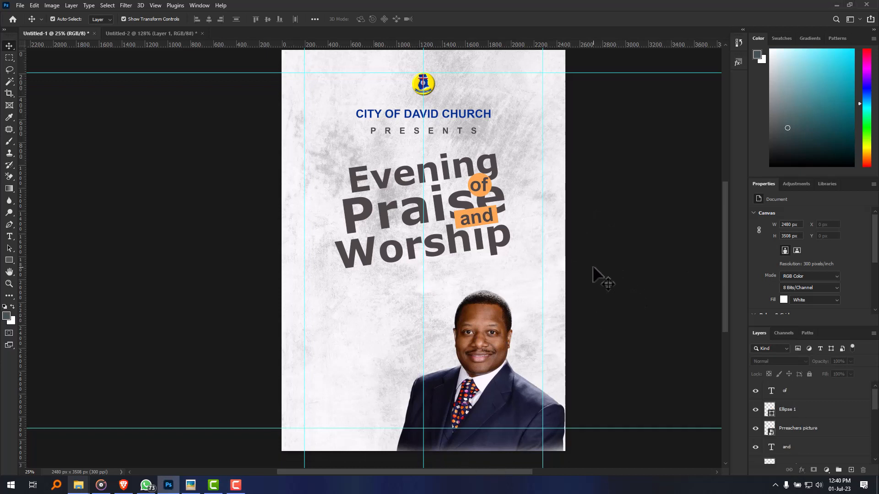
pyautogui.scroll(3, 540, 274)
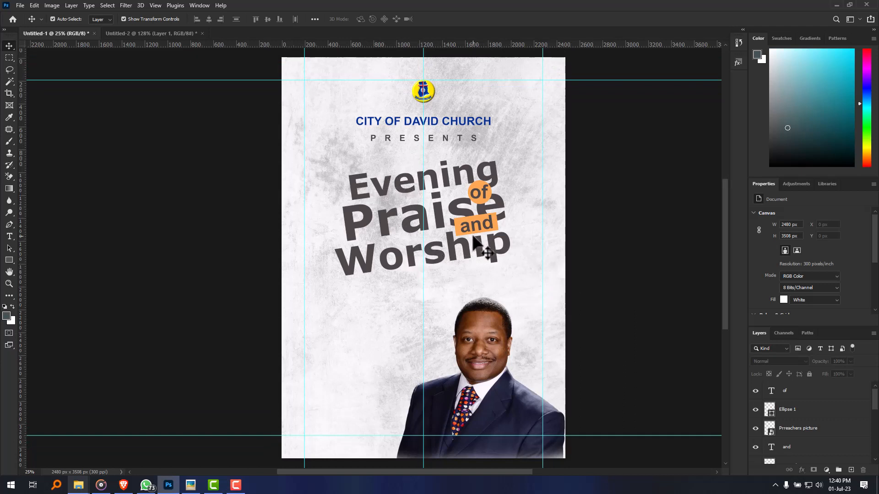
# Step: Try a gradient overlay layer style on the "Evening" title text
pyautogui.click(390, 254)
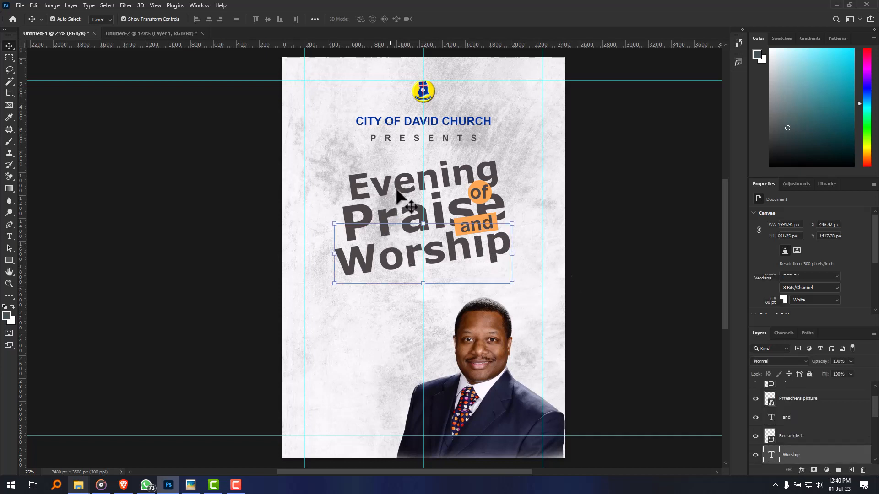
pyautogui.click(422, 186)
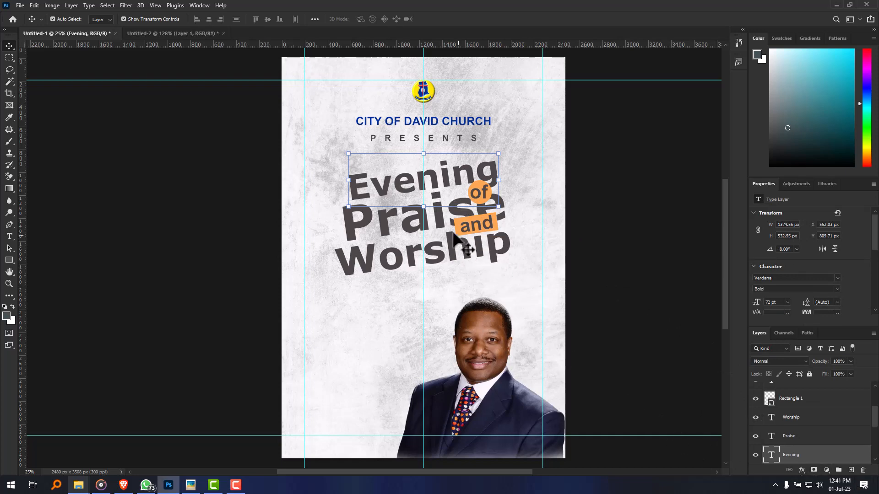
pyautogui.rightClick(824, 456)
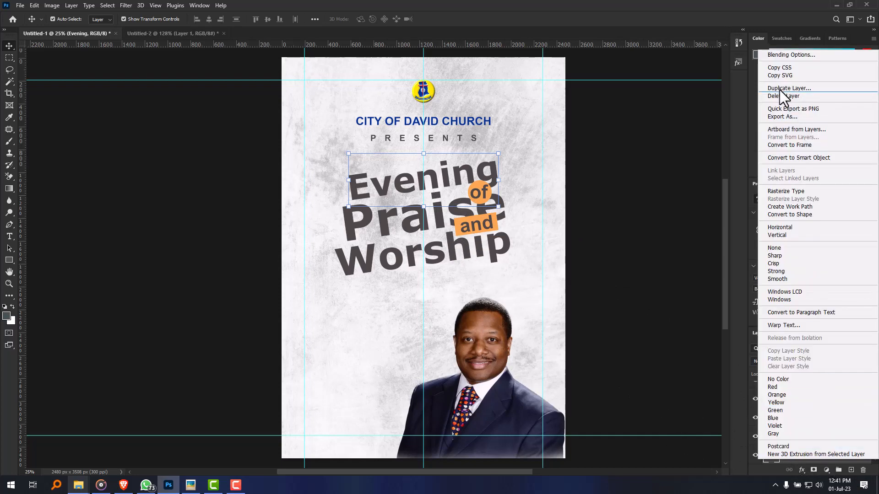
pyautogui.click(784, 55)
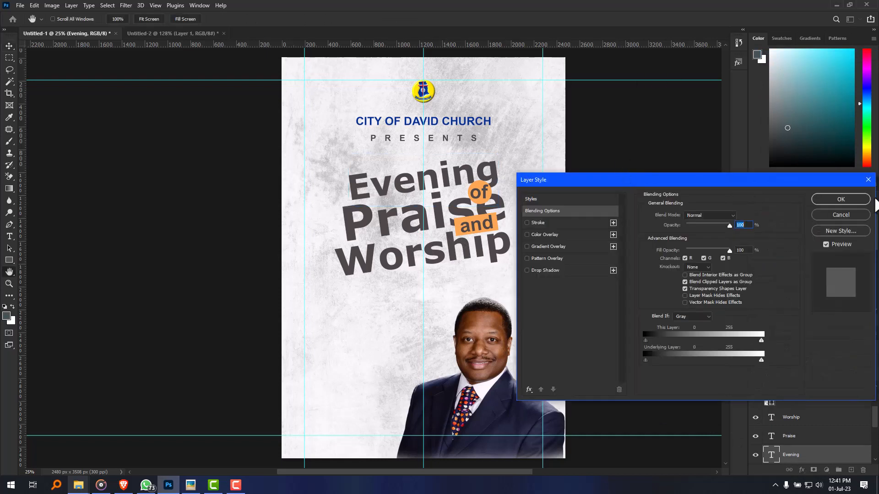
pyautogui.click(864, 183)
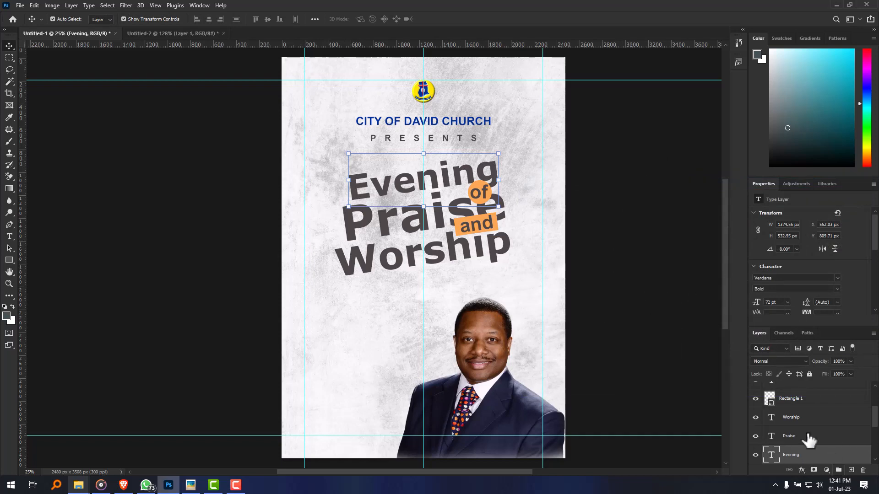
pyautogui.rightClick(823, 463)
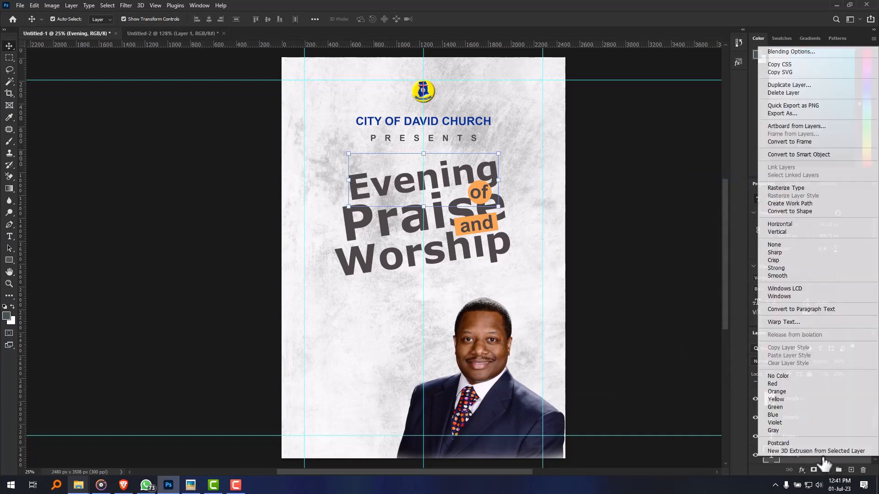
pyautogui.click(795, 52)
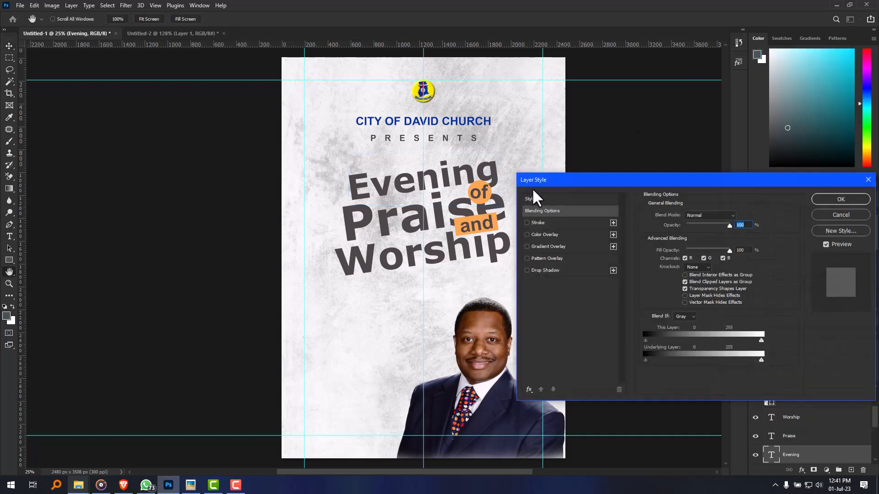
pyautogui.moveTo(594, 182); pyautogui.dragTo(676, 120)
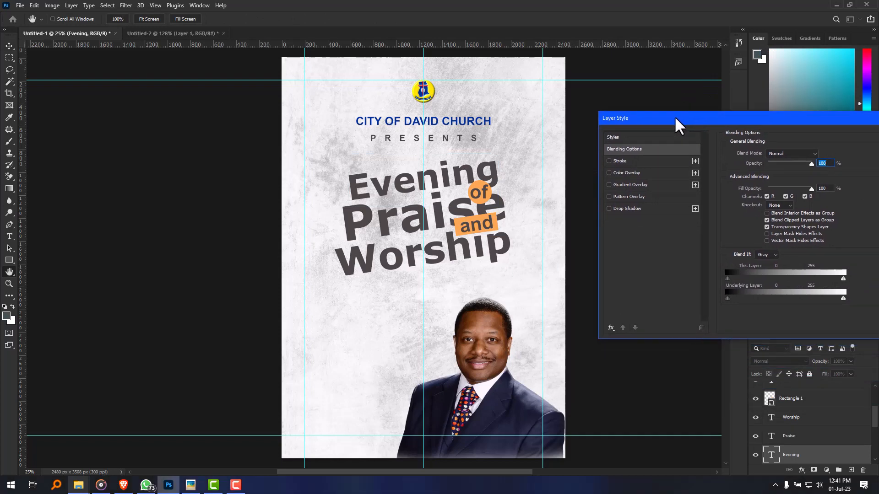
pyautogui.click(609, 185)
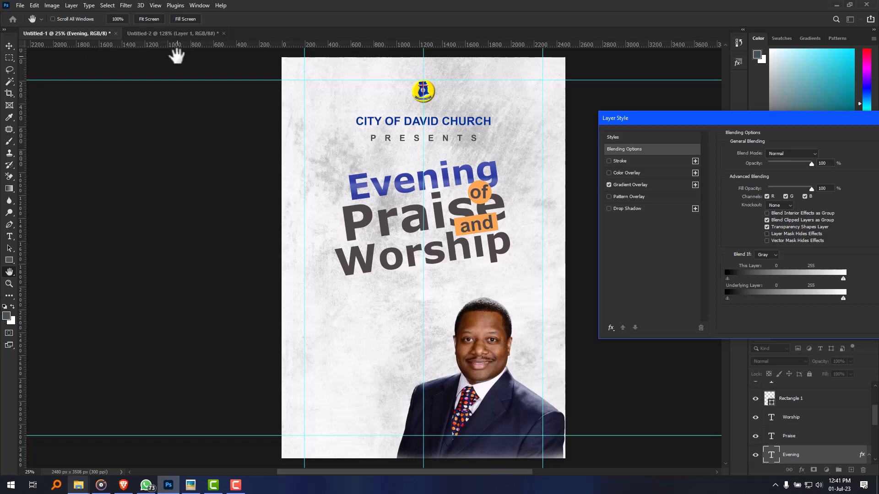
pyautogui.moveTo(827, 121); pyautogui.dragTo(723, 140)
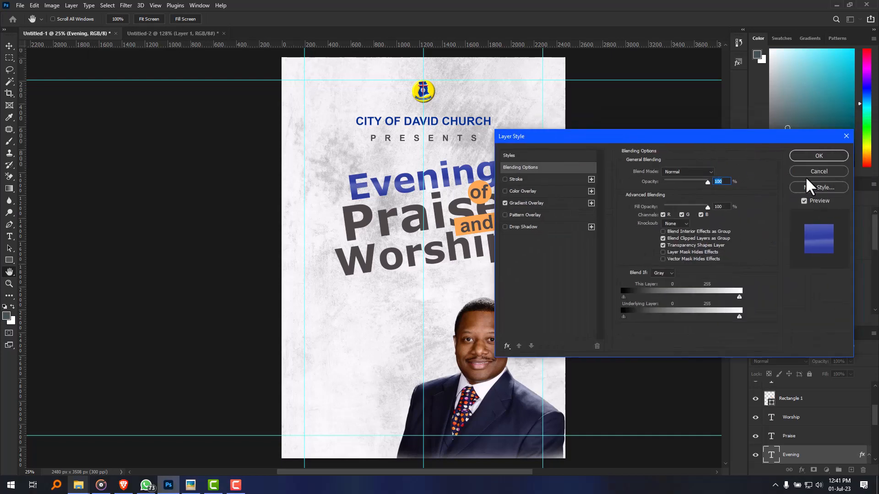
pyautogui.press('Return')
# Step: Check the title colours in the reference flyer and enable a gradient overlay on the "Evening" text
pyautogui.click(201, 34)
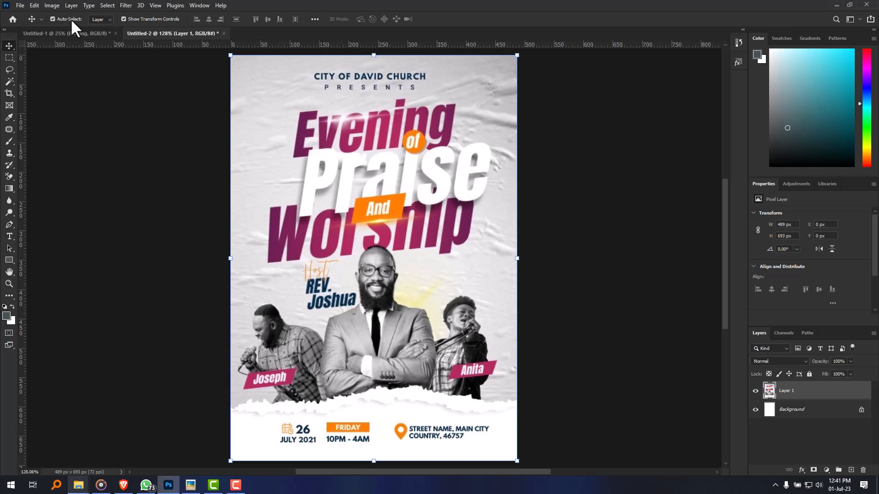
pyautogui.click(70, 32)
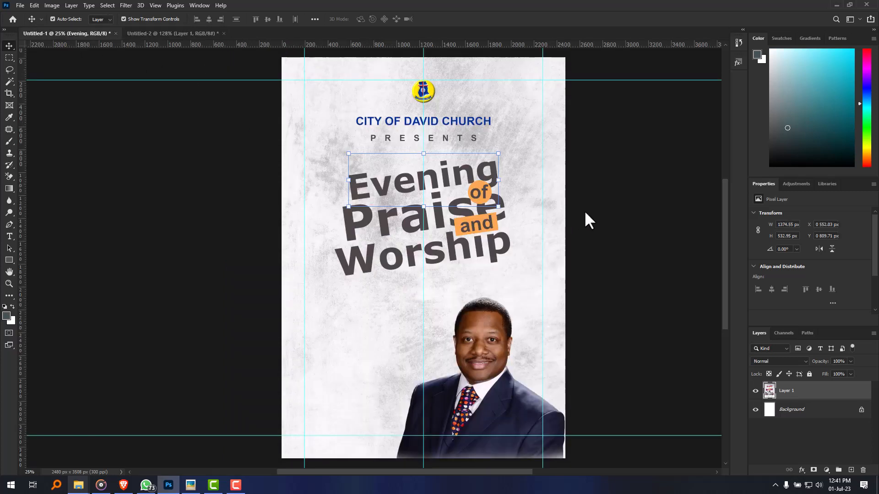
pyautogui.scroll(-2, 788, 421)
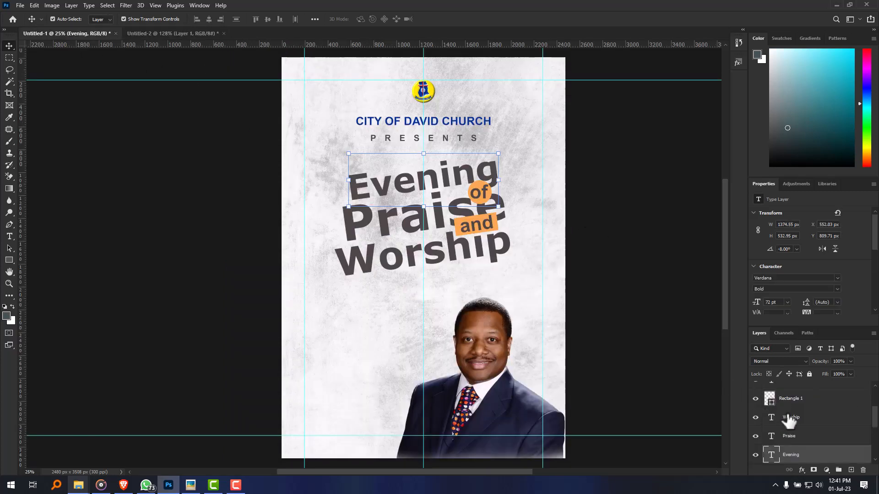
pyautogui.rightClick(838, 465)
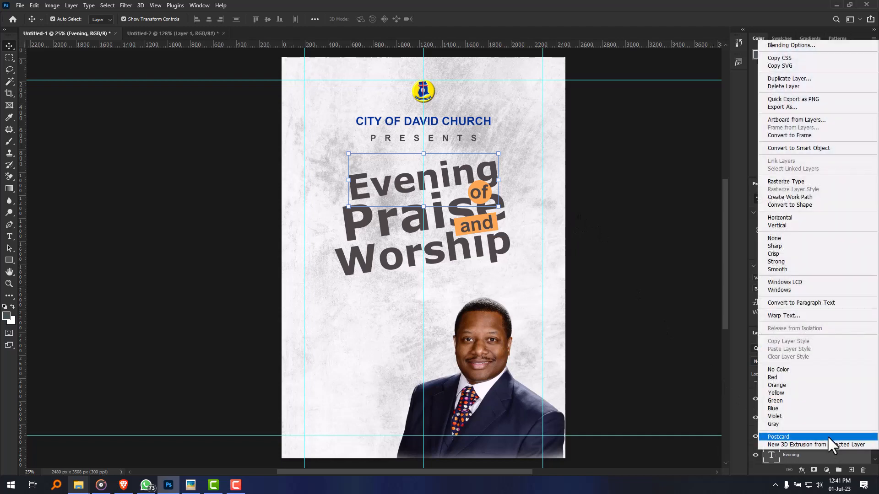
pyautogui.click(787, 47)
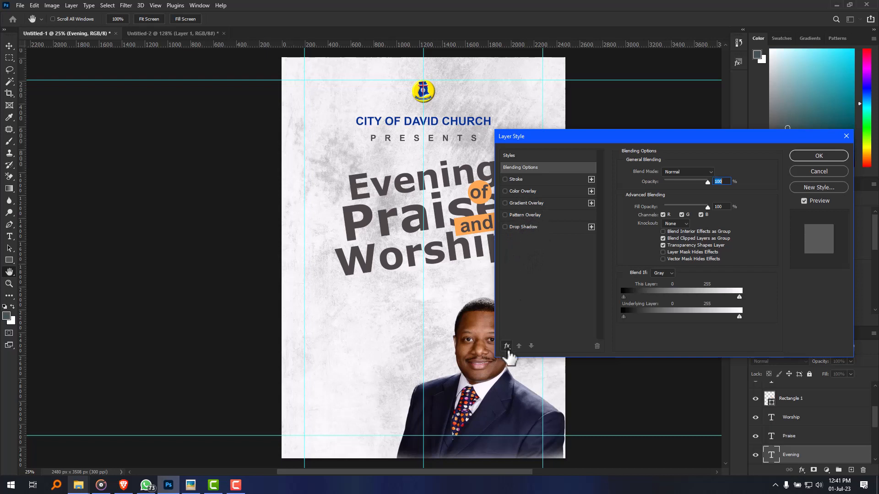
pyautogui.click(507, 346)
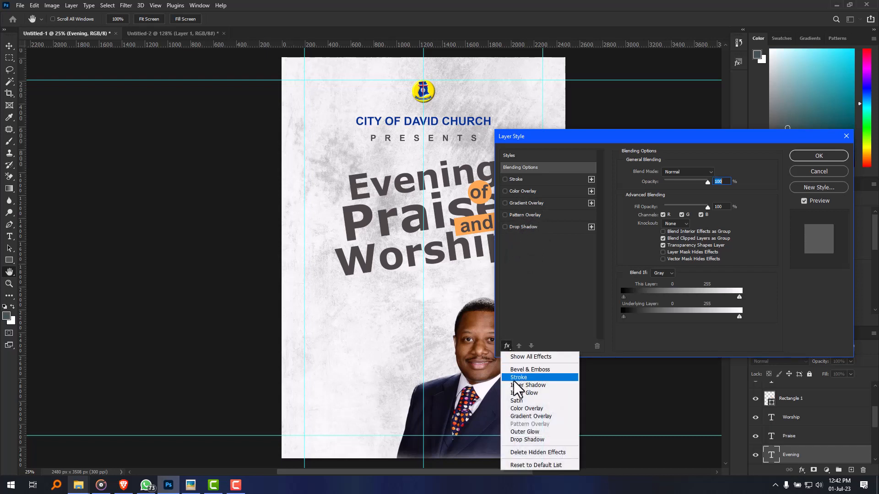
pyautogui.click(559, 271)
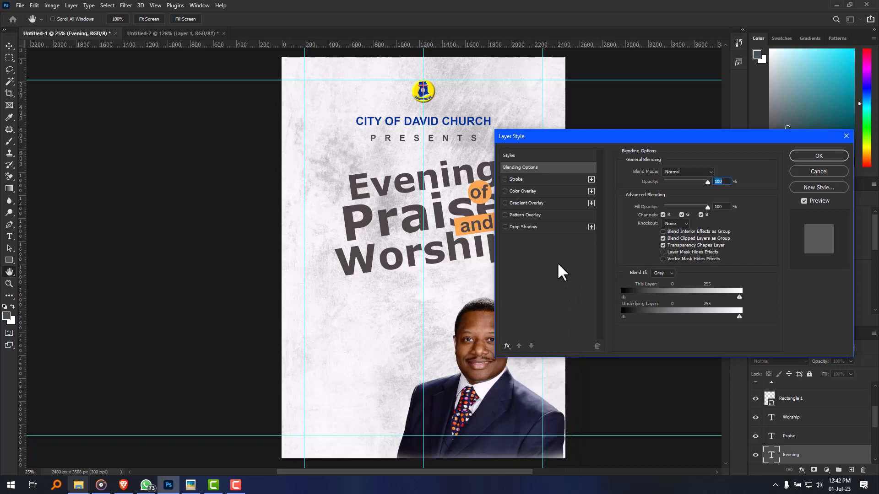
pyautogui.click(523, 203)
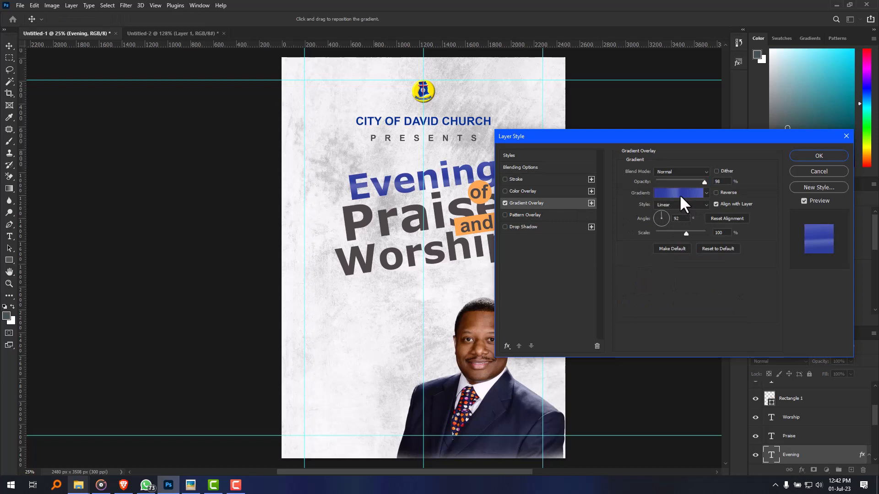
# Step: Choose the Purple_19 preset from the Purples group as the gradient for the "Evening" overlay
pyautogui.click(680, 194)
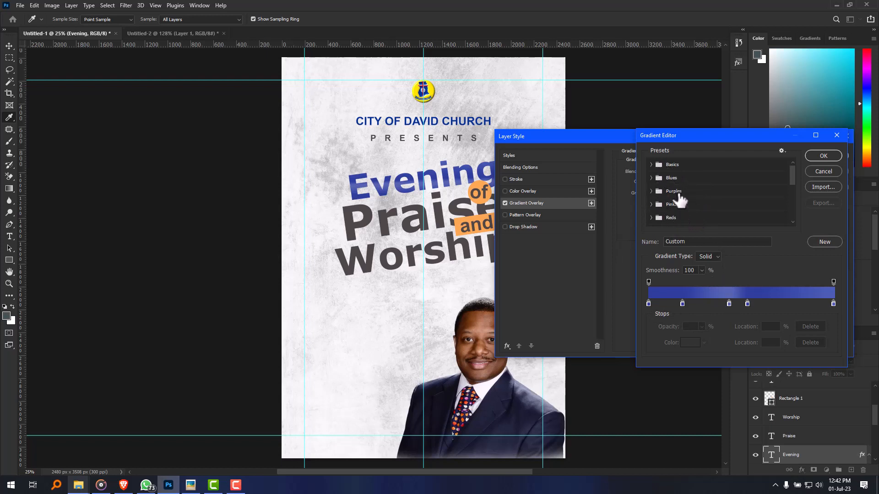
pyautogui.click(652, 191)
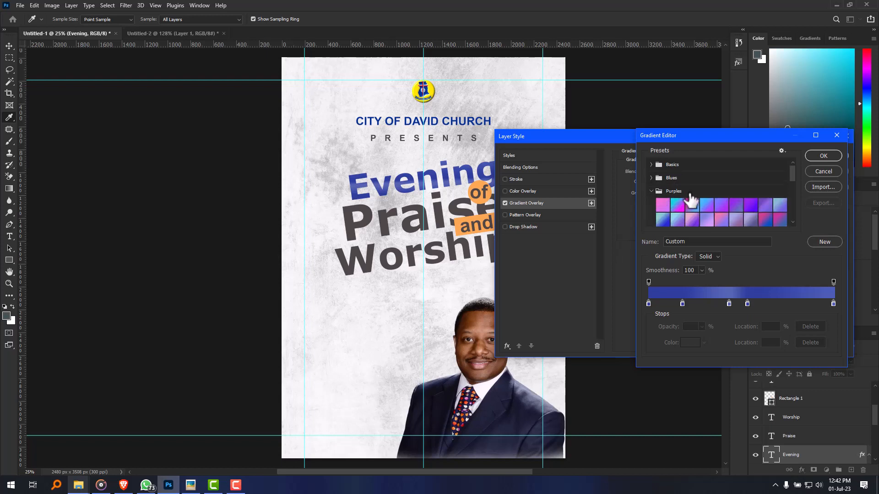
pyautogui.click(662, 205)
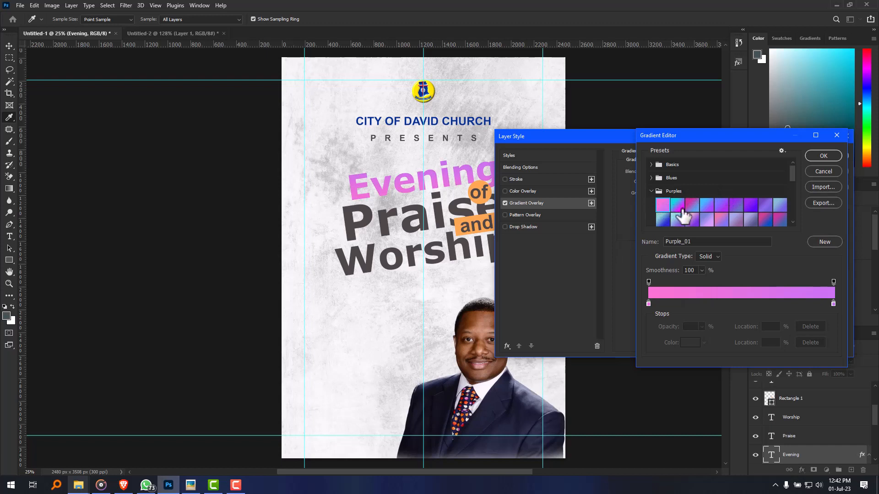
pyautogui.scroll(-2, 662, 215)
pyautogui.click(662, 212)
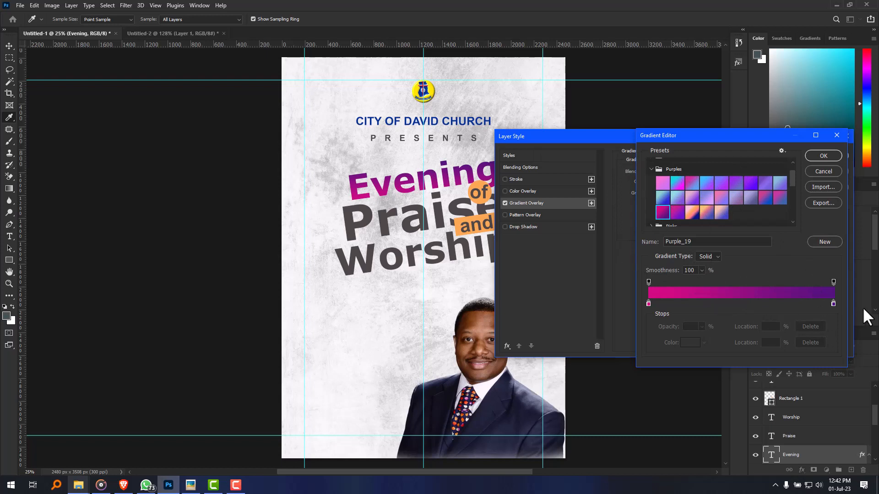
# Step: Change the colour of the gradient's pink start stop to a dark maroon
pyautogui.moveTo(834, 303)
pyautogui.mouseDown()
pyautogui.moveTo(817, 304)
pyautogui.moveTo(836, 301)
pyautogui.mouseUp()
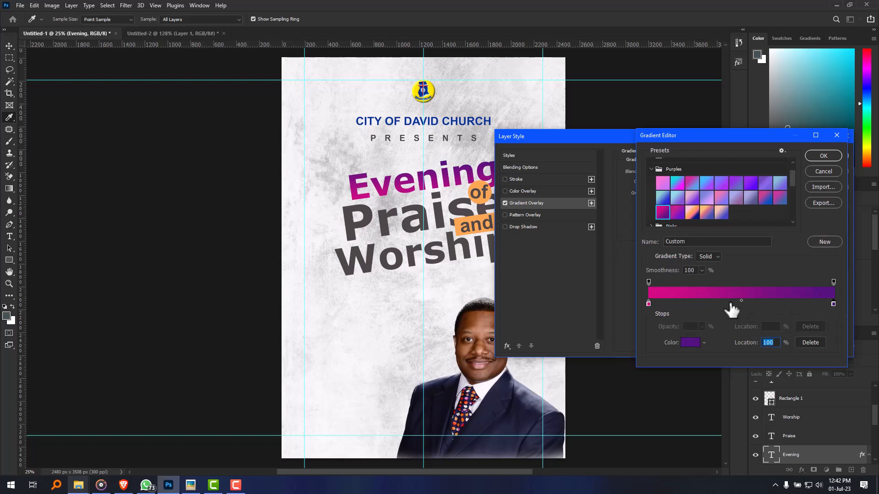
pyautogui.click(648, 304)
pyautogui.click(689, 344)
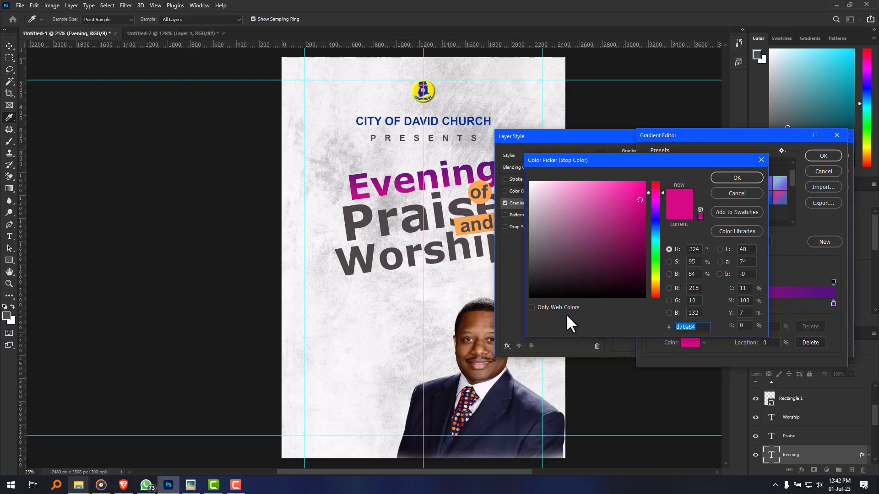
pyautogui.moveTo(618, 255); pyautogui.dragTo(622, 260)
pyautogui.click(727, 179)
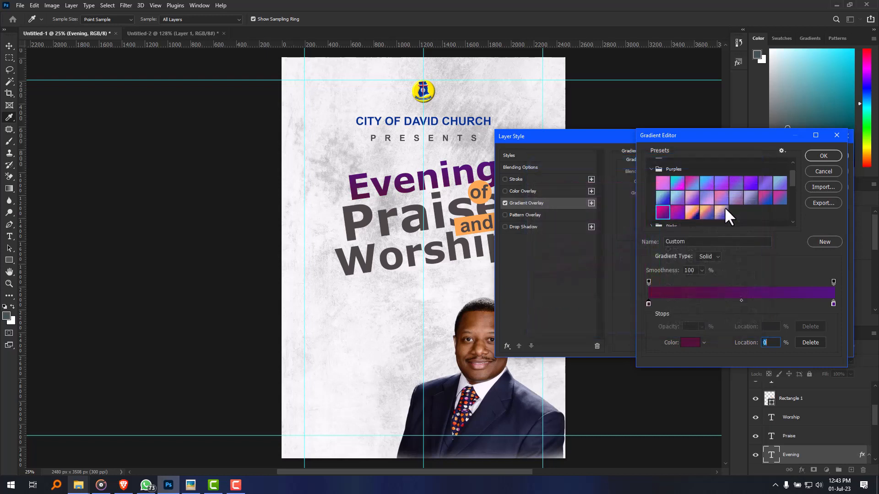
# Step: Try to adjust the colours of the purple and maroon end stops of the "Evening" gradient
pyautogui.click(741, 301)
pyautogui.click(833, 303)
pyautogui.doubleClick(831, 304)
pyautogui.click(744, 179)
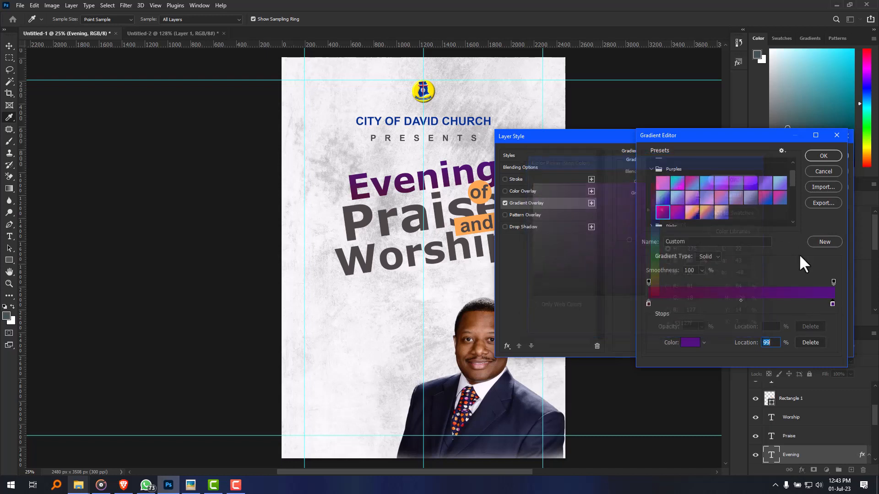
pyautogui.doubleClick(831, 302)
pyautogui.click(748, 194)
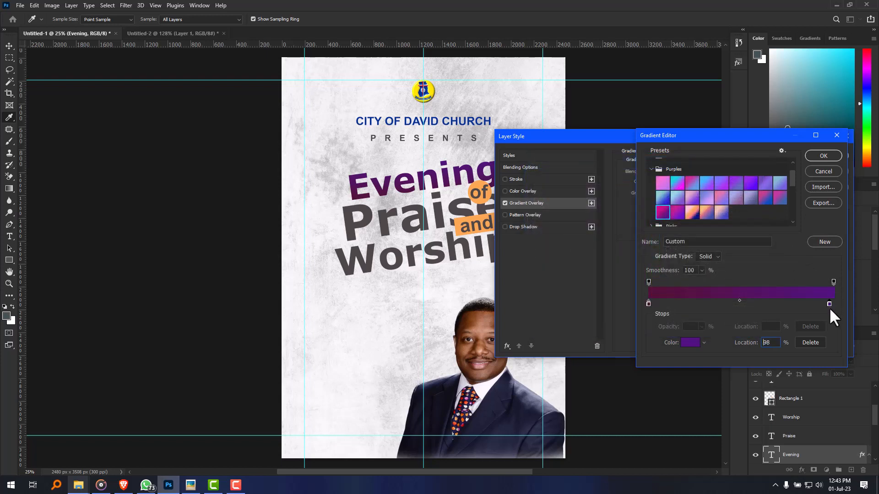
pyautogui.doubleClick(649, 303)
pyautogui.click(737, 194)
# Step: Try a middle stop at 51% in the "Evening" gradient with a light purple colour (c599d0)
pyautogui.click(754, 293)
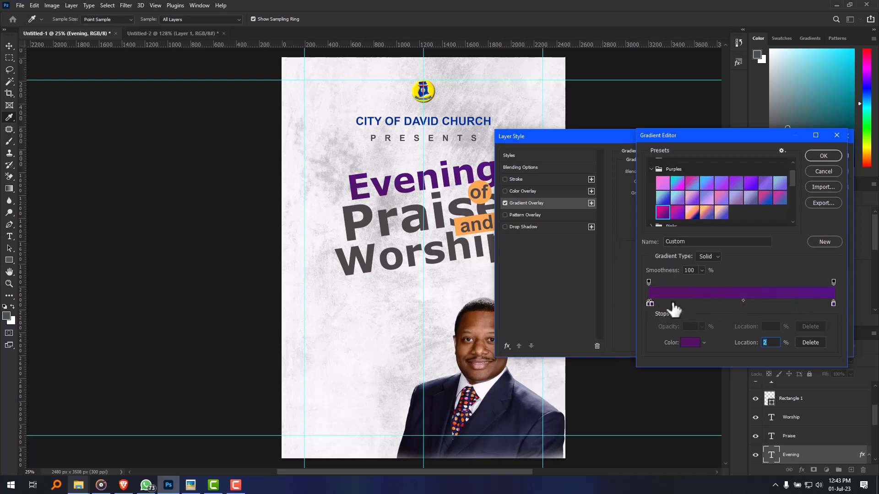
pyautogui.moveTo(652, 302); pyautogui.dragTo(744, 304)
pyautogui.click(690, 342)
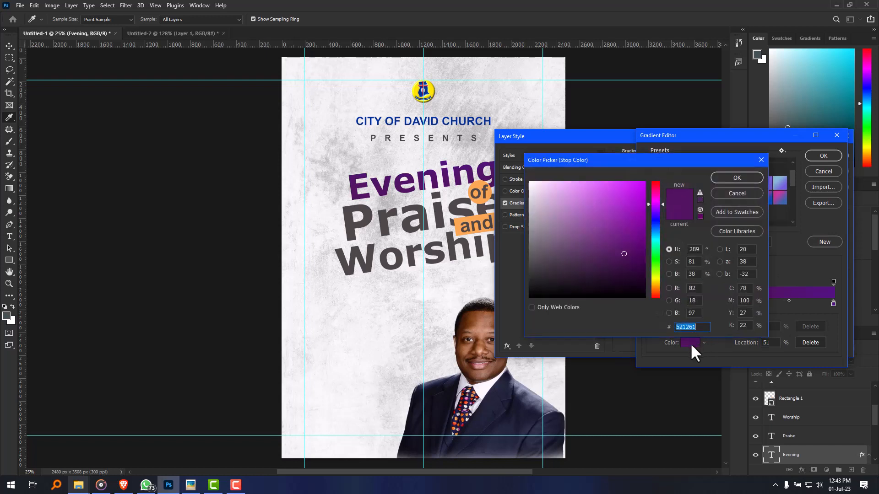
pyautogui.moveTo(624, 254); pyautogui.dragTo(639, 198)
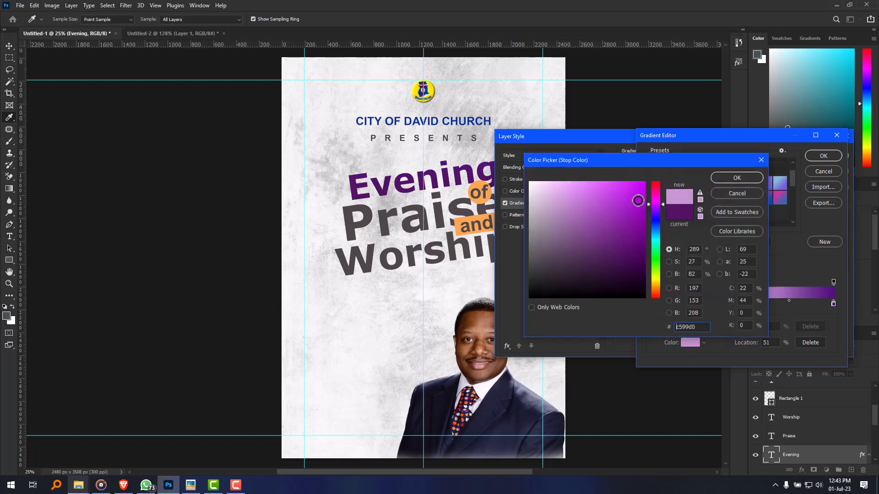
pyautogui.click(737, 178)
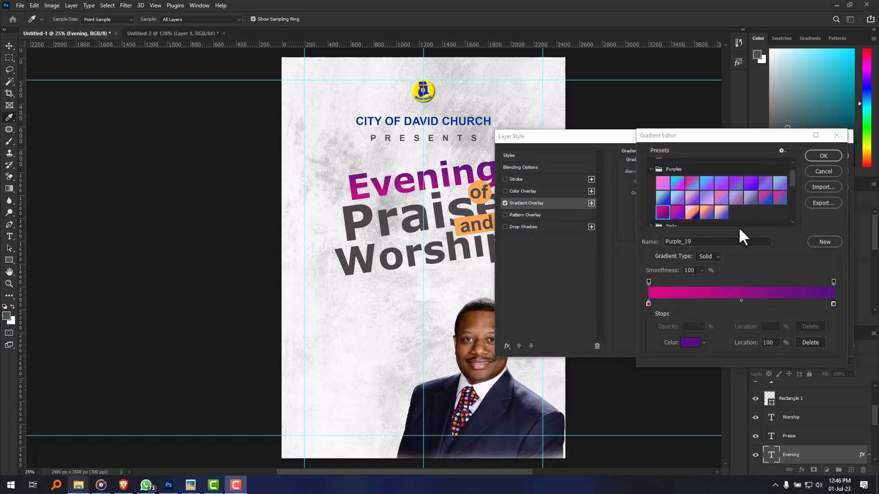
# Step: Apply the unmodified Purple_19 preset as the "Evening" text's gradient overlay and accept the layer style
pyautogui.click(660, 213)
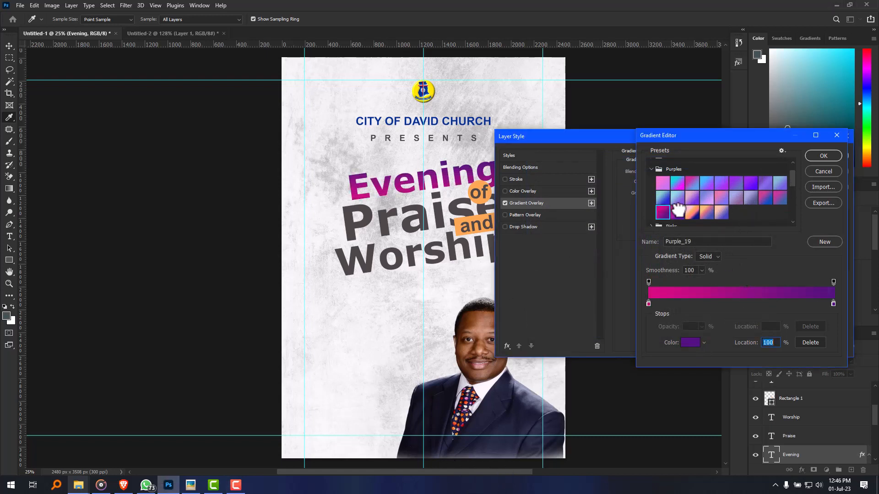
pyautogui.click(824, 155)
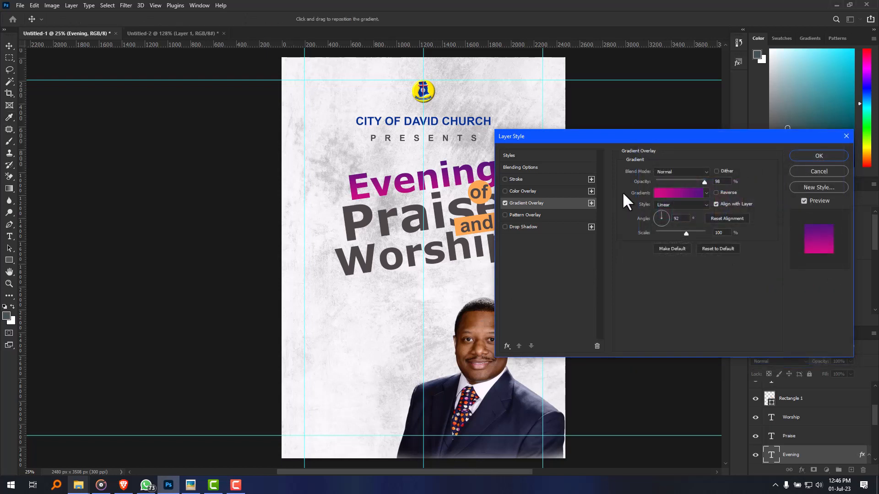
pyautogui.click(812, 156)
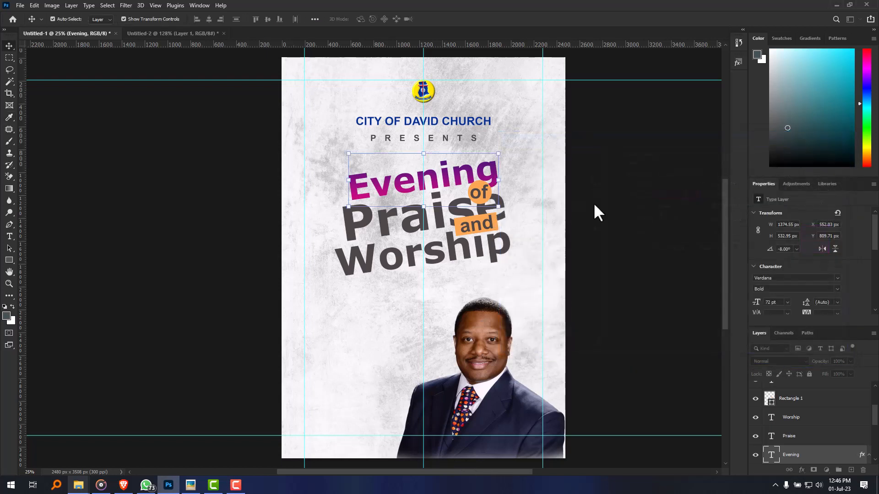
pyautogui.click(633, 199)
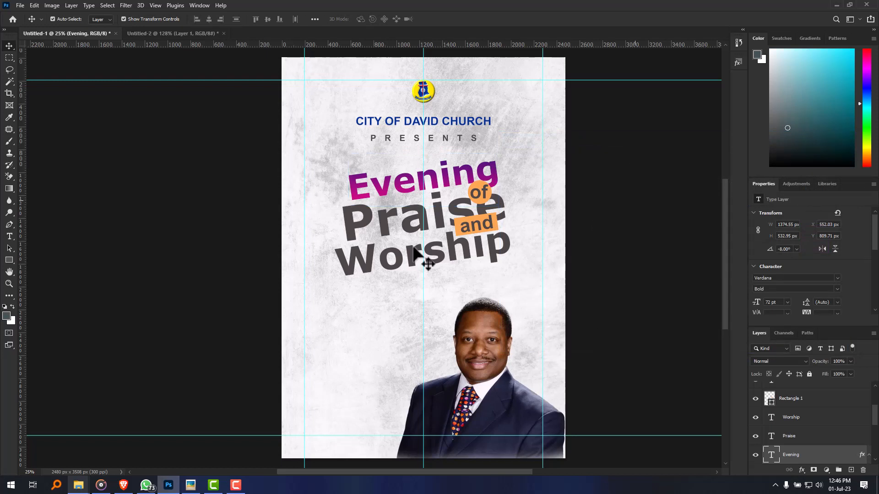
# Step: Apply the same pink-to-purple gradient overlay to the "Worship" title text
pyautogui.click(447, 255)
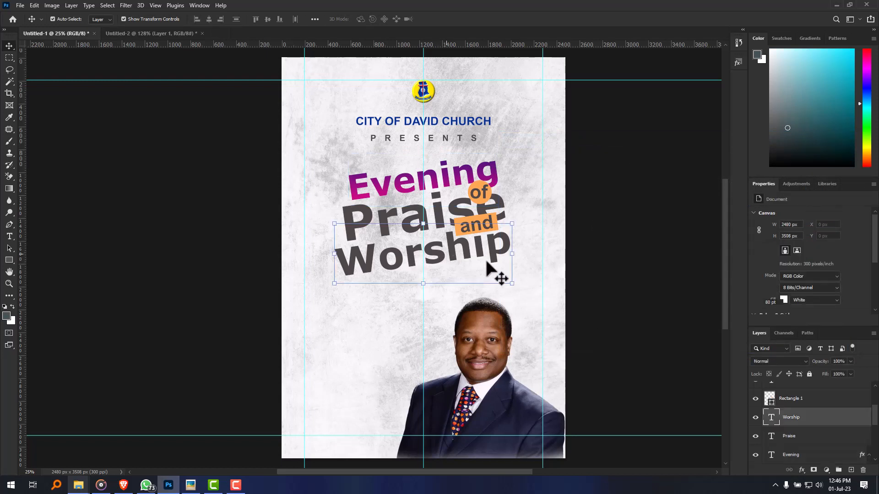
pyautogui.rightClick(815, 426)
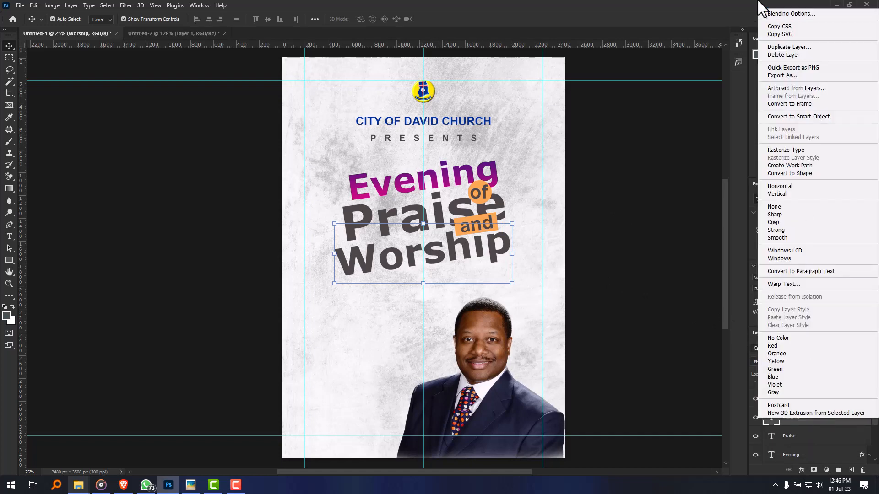
pyautogui.click(782, 13)
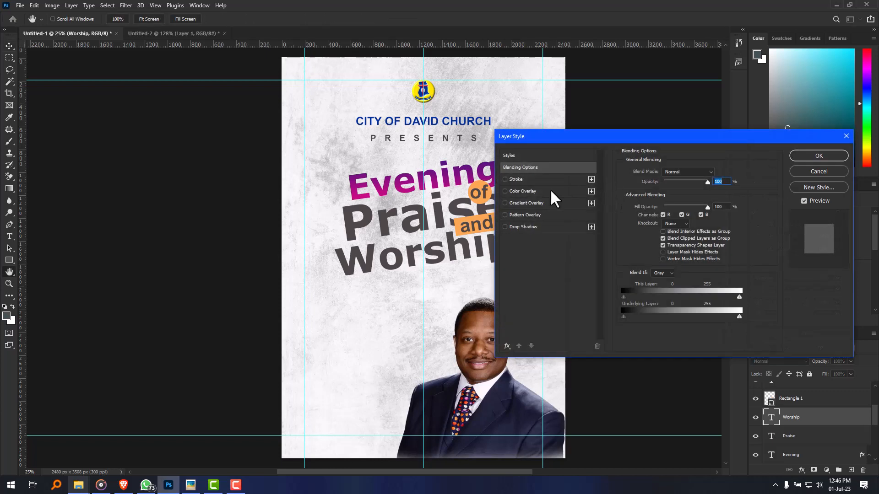
pyautogui.click(534, 203)
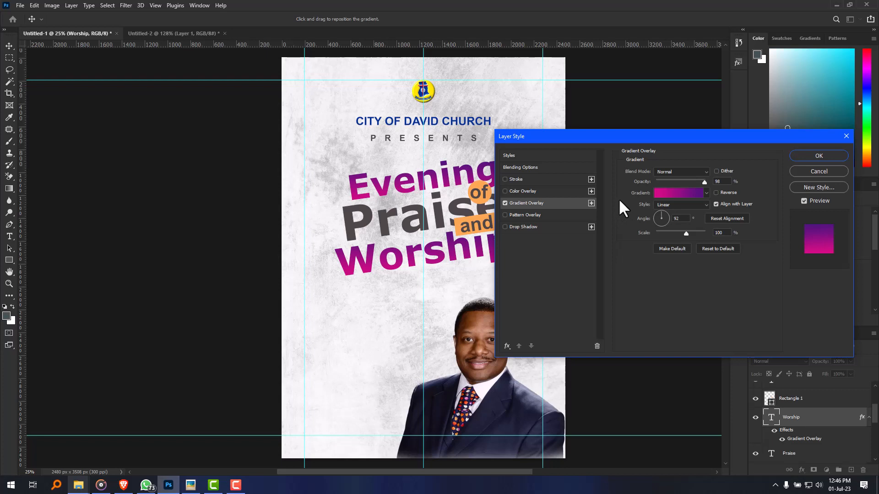
pyautogui.click(809, 156)
pyautogui.click(611, 167)
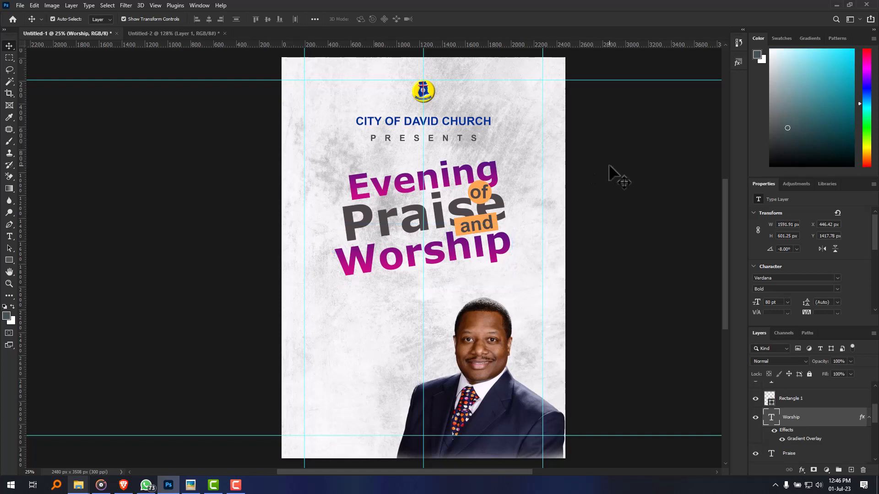
# Step: Change the colour of the "Praise" title text to white (ffffff)
pyautogui.click(388, 228)
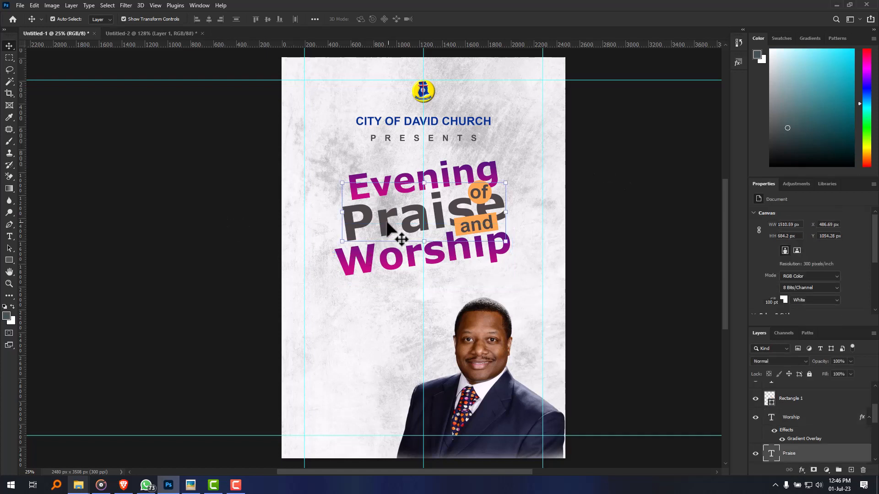
pyautogui.scroll(-2, 847, 290)
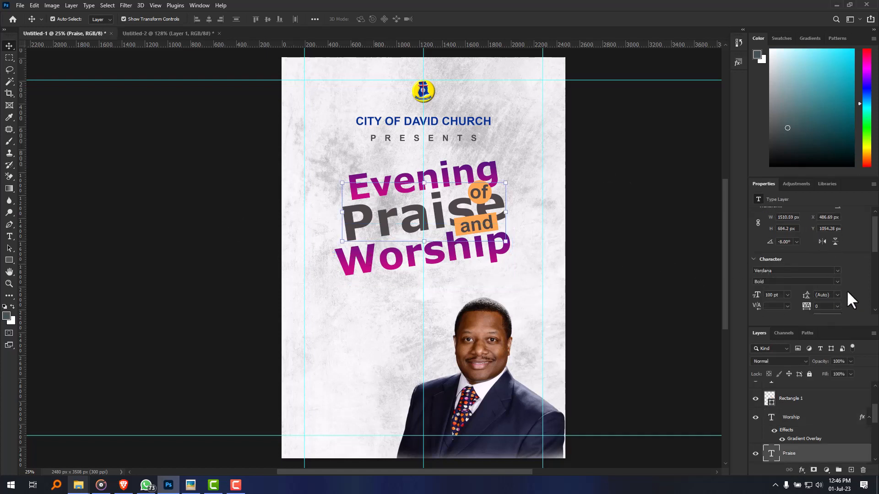
pyautogui.click(815, 303)
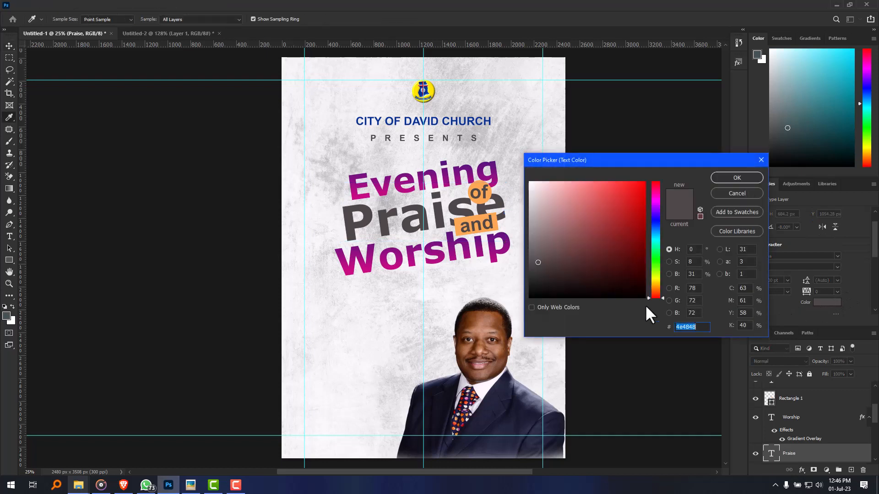
pyautogui.moveTo(552, 215); pyautogui.dragTo(520, 177)
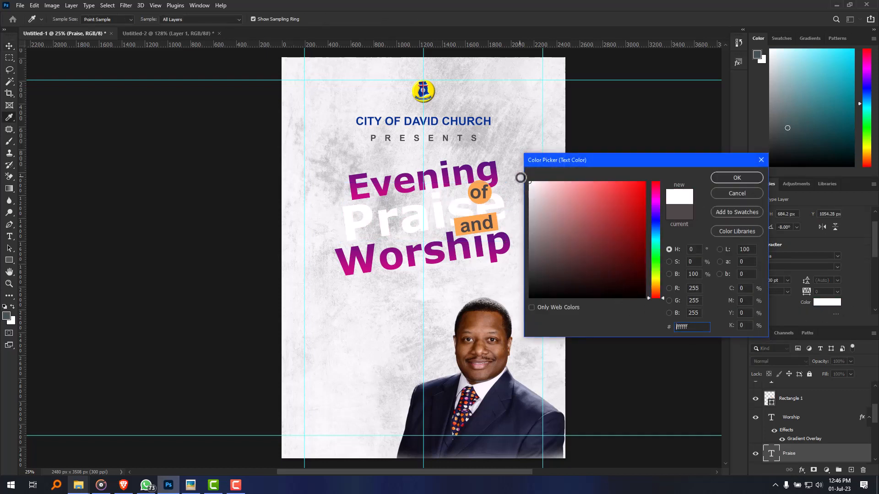
pyautogui.click(736, 178)
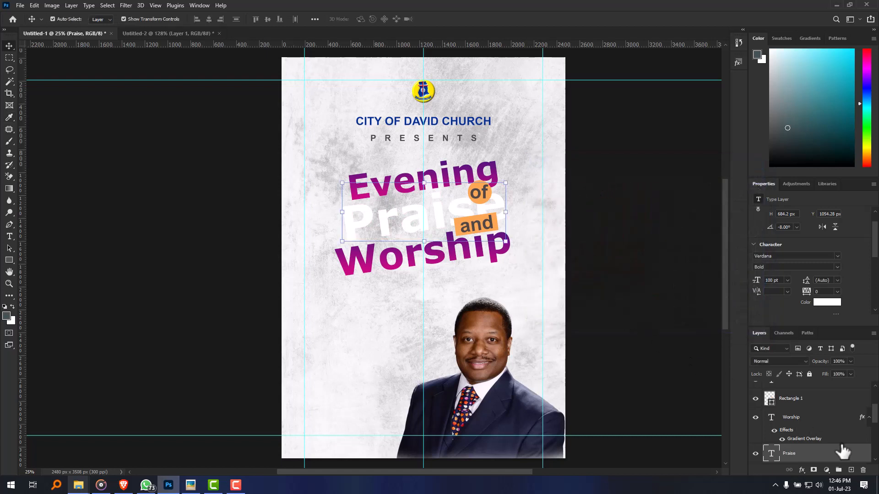
# Step: Enable a drop shadow layer style on the "Praise" text
pyautogui.scroll(-2, 837, 453)
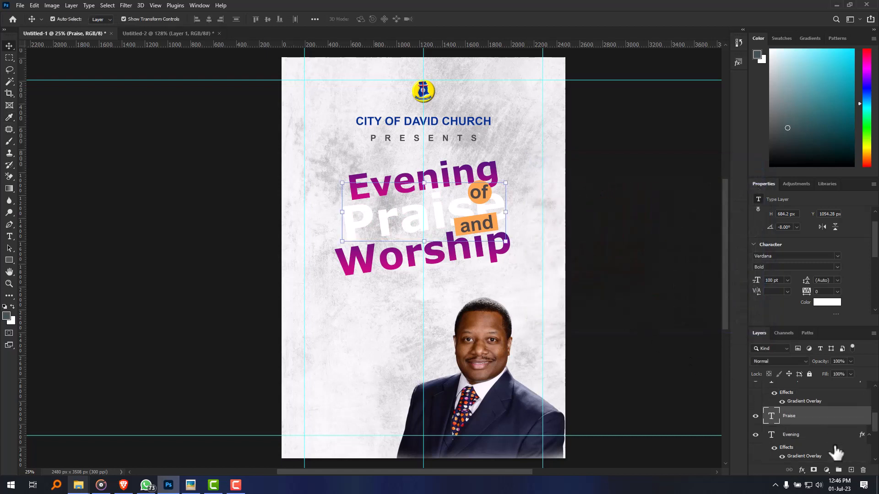
pyautogui.rightClick(823, 415)
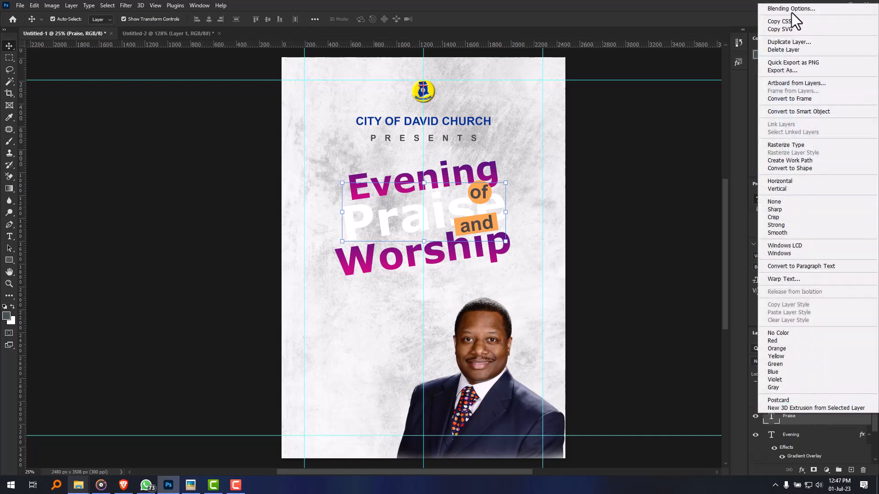
pyautogui.click(792, 9)
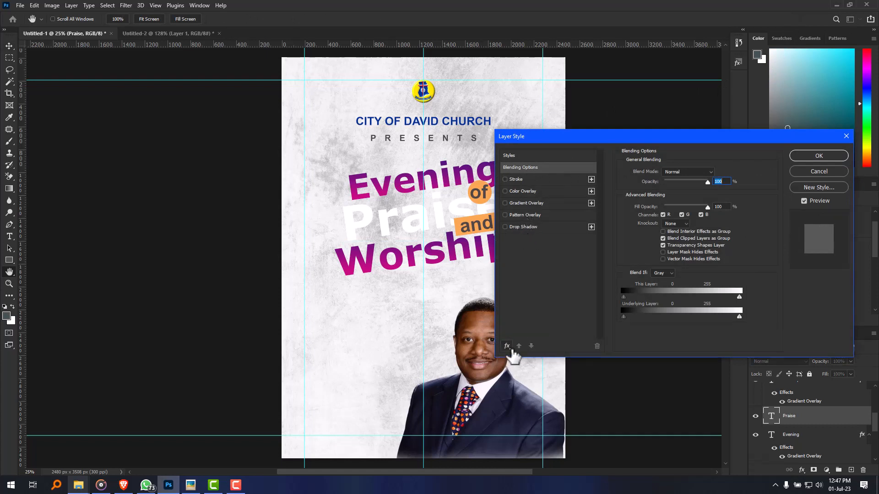
pyautogui.click(507, 346)
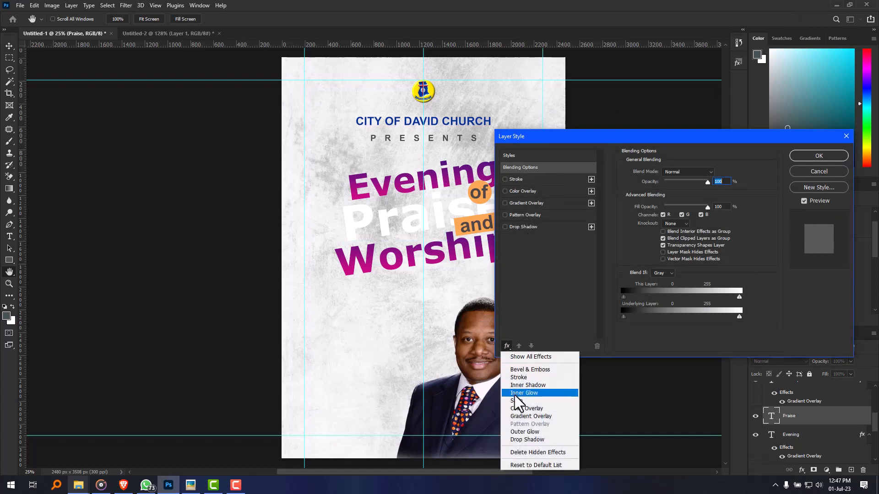
pyautogui.click(539, 251)
pyautogui.click(509, 224)
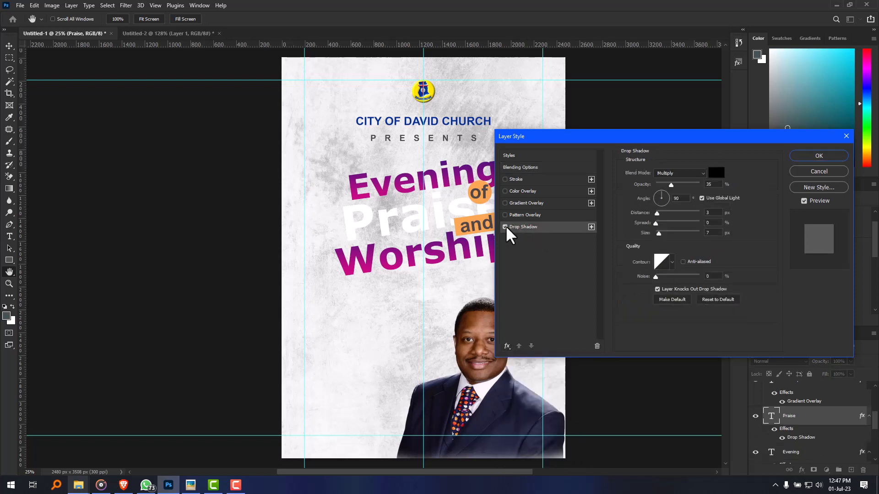
pyautogui.click(506, 227)
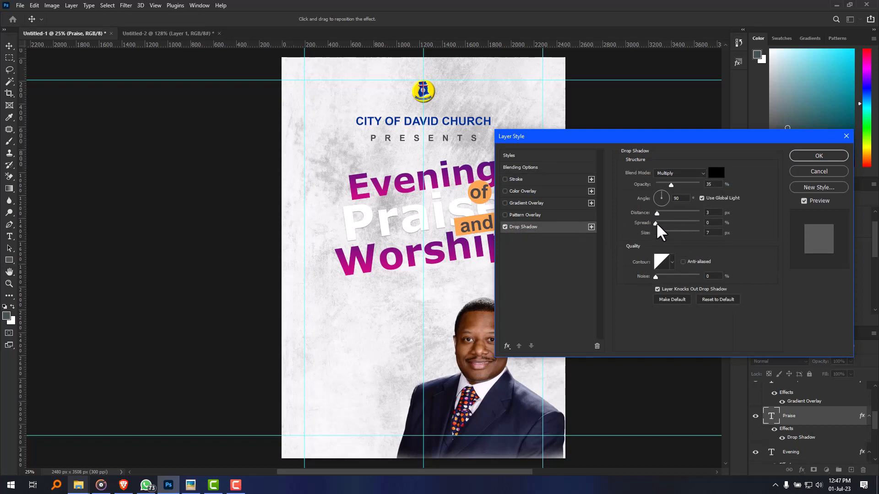
# Step: Set the "Praise" drop shadow to 15 px distance, 18% spread and 48 px size, and accept it
pyautogui.moveTo(656, 223)
pyautogui.mouseDown()
pyautogui.moveTo(663, 227)
pyautogui.moveTo(666, 213)
pyautogui.mouseUp()
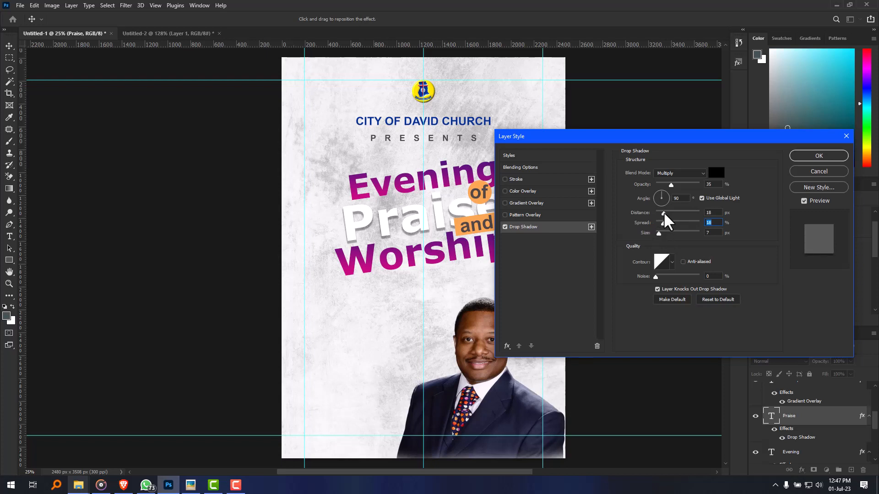
pyautogui.click(663, 212)
pyautogui.moveTo(658, 233); pyautogui.dragTo(666, 232)
pyautogui.click(716, 232)
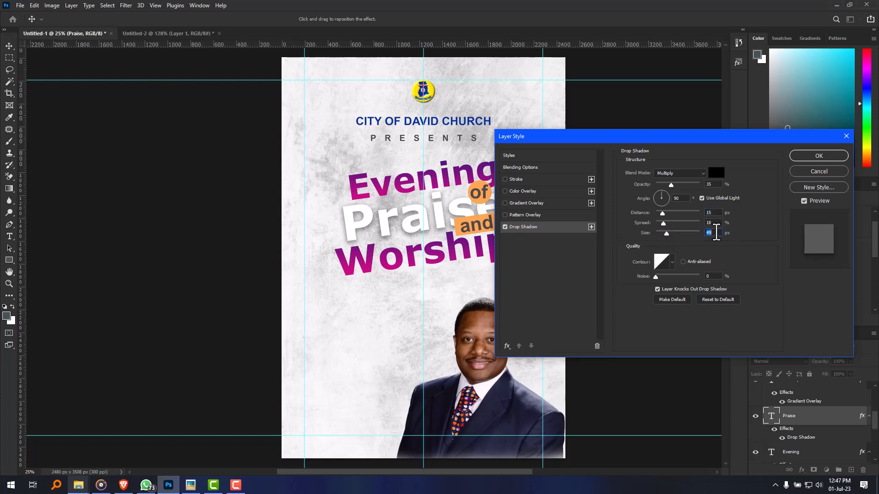
pyautogui.write('48')
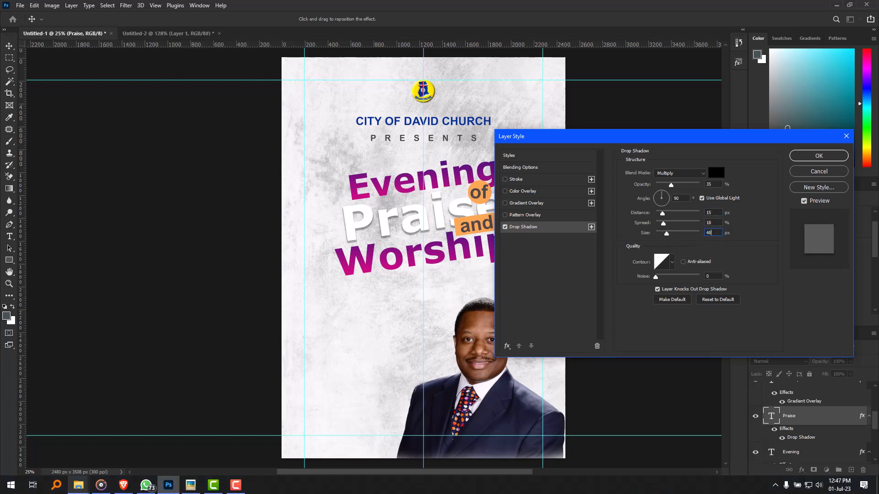
pyautogui.click(744, 221)
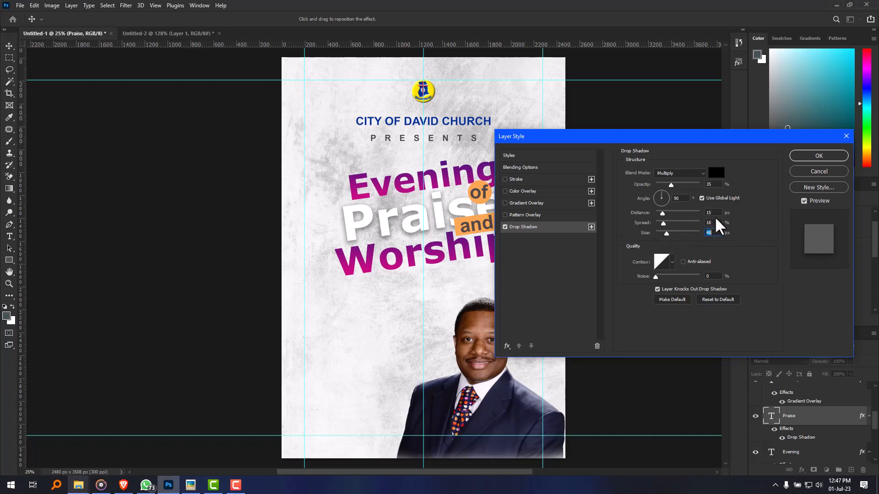
pyautogui.click(800, 155)
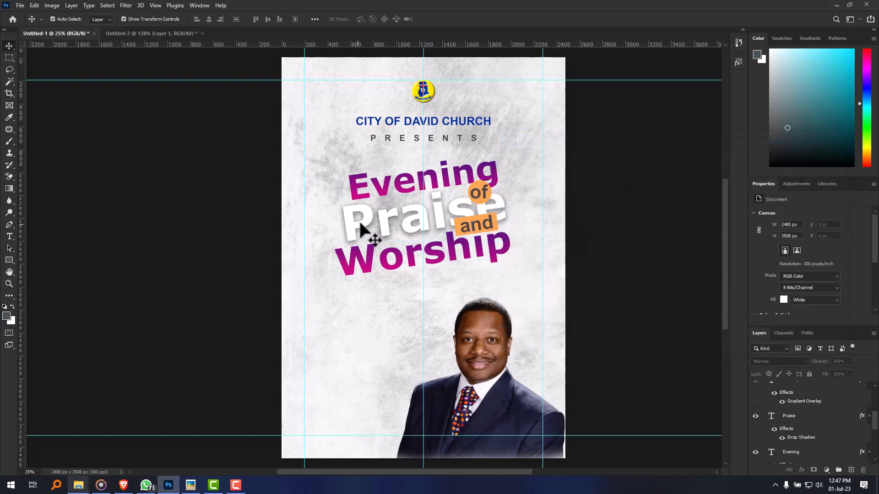
# Step: Enlarge the "Praise" text proportionally about its centre to about 123%
pyautogui.click(400, 222)
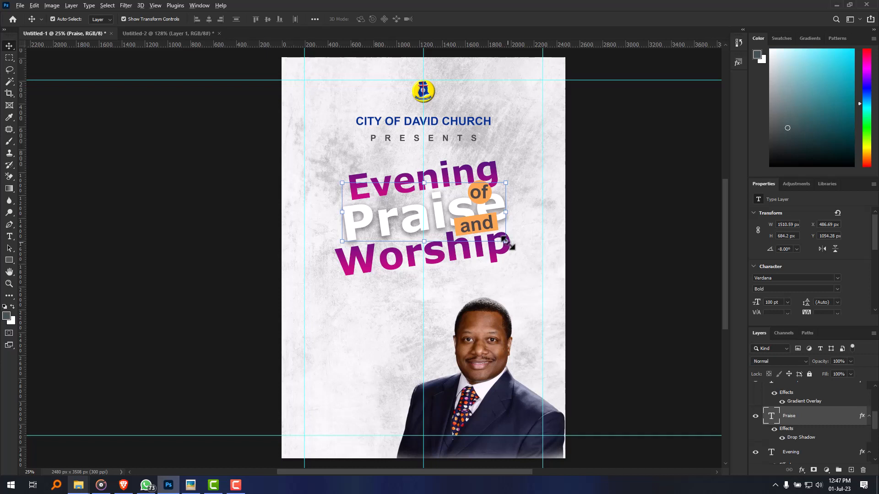
pyautogui.moveTo(508, 243); pyautogui.dragTo(530, 262)
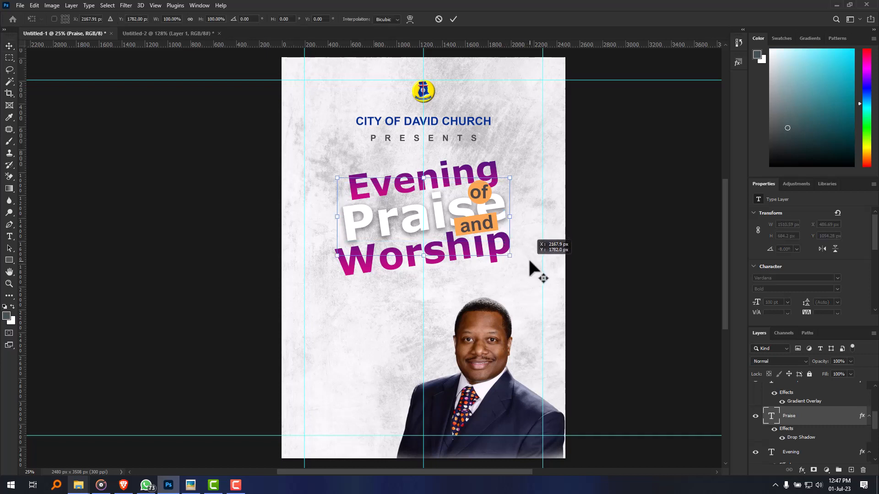
pyautogui.hotkey('ctrl', 'z')
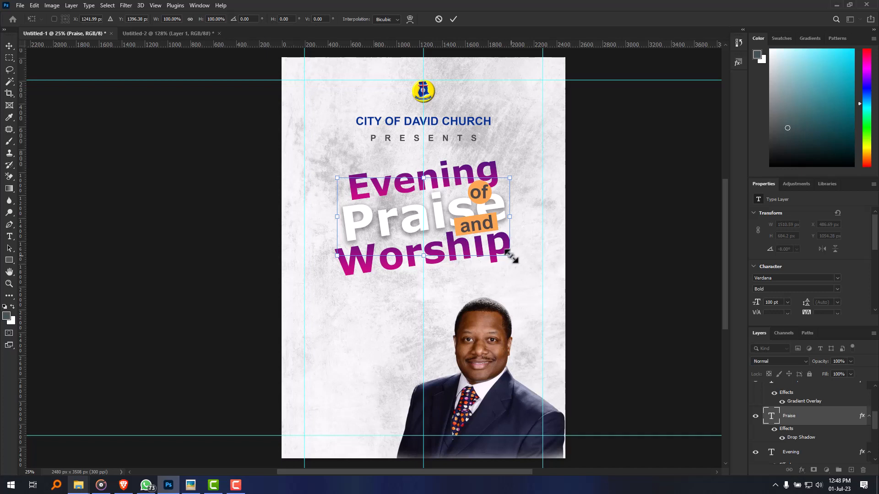
pyautogui.moveTo(510, 256); pyautogui.dragTo(526, 274)
pyautogui.press('Return')
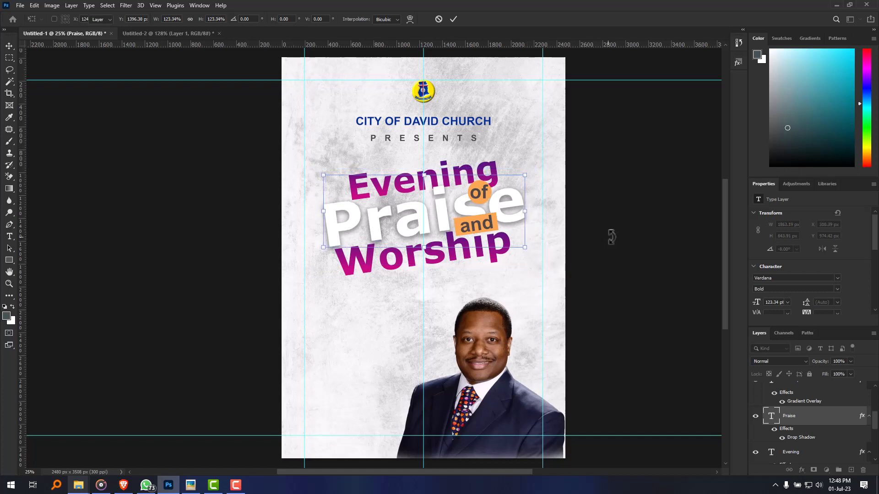
pyautogui.click(428, 225)
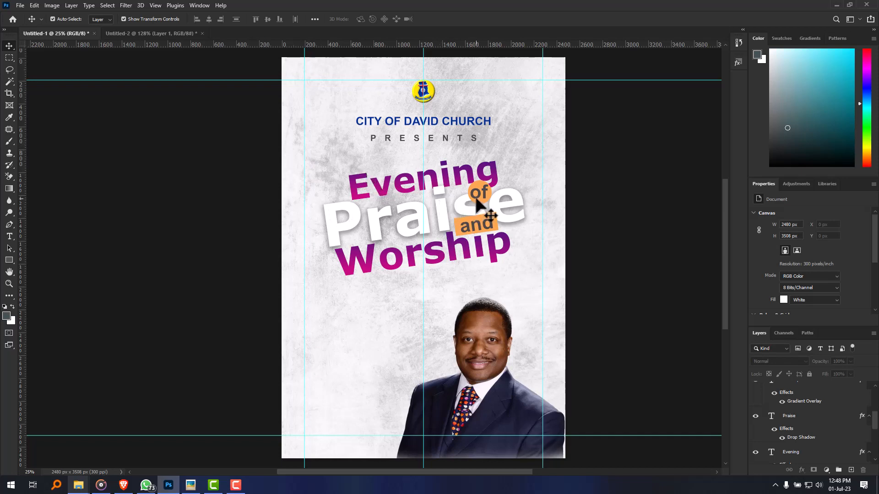
# Step: Move the orange circle slightly up and to the right over "Praise" and re-centre the word "of" on it
pyautogui.scroll(3, 493, 201)
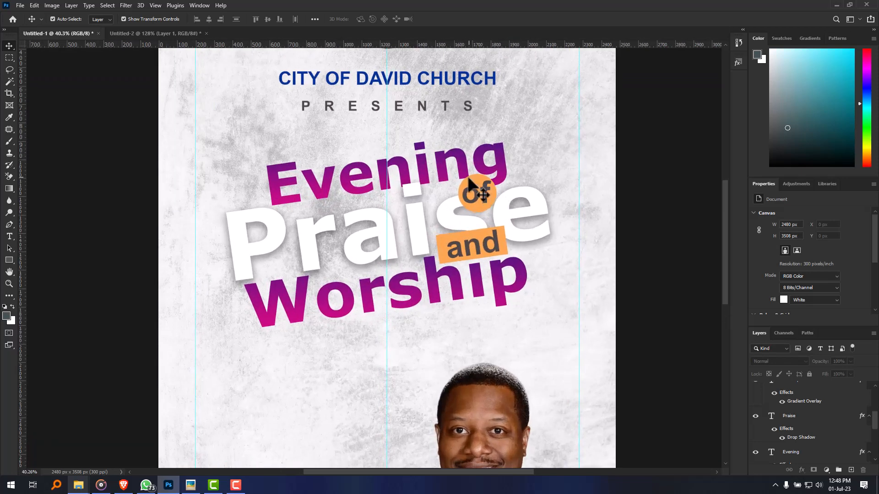
pyautogui.click(470, 177)
pyautogui.moveTo(483, 188)
pyautogui.mouseDown()
pyautogui.moveTo(520, 198)
pyautogui.moveTo(496, 180)
pyautogui.mouseUp()
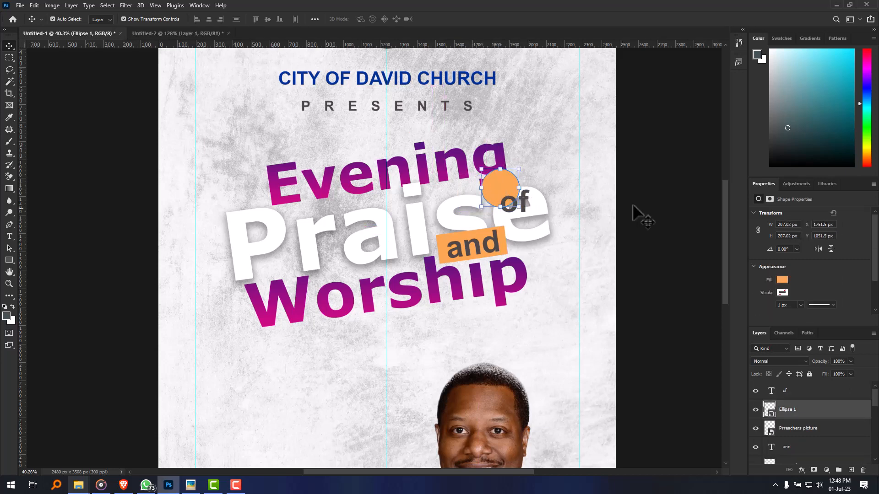
pyautogui.moveTo(527, 210); pyautogui.dragTo(506, 195)
pyautogui.click(615, 208)
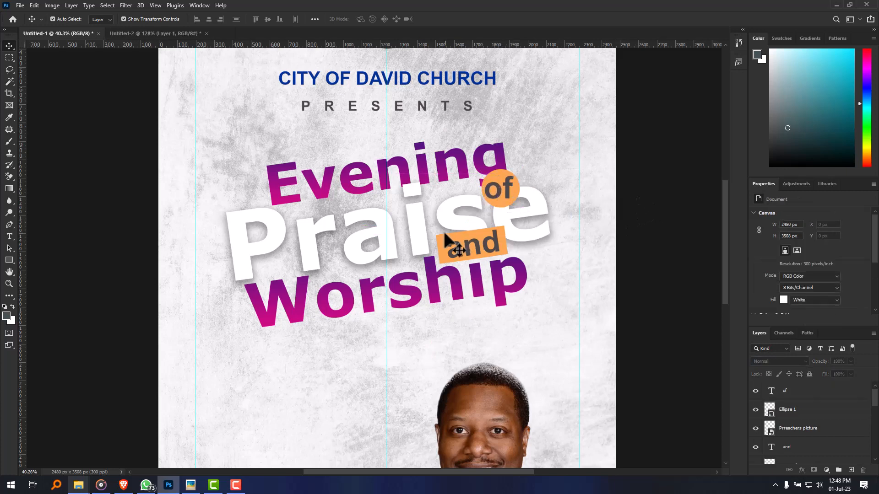
# Step: Move the orange circle slightly right to about X 1827 px, Y 1028 px, and centre the "of" text on it
pyautogui.moveTo(502, 195); pyautogui.dragTo(544, 214)
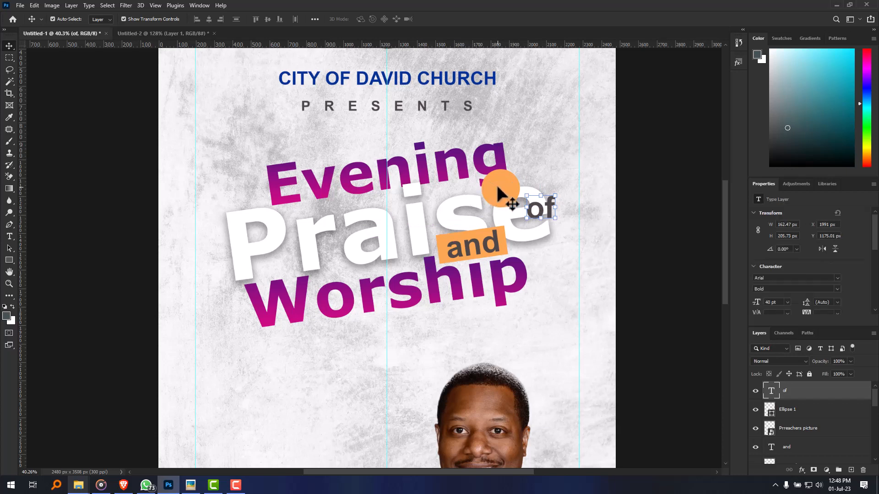
pyautogui.moveTo(499, 193)
pyautogui.mouseDown()
pyautogui.moveTo(481, 196)
pyautogui.moveTo(480, 206)
pyautogui.moveTo(513, 192)
pyautogui.mouseUp()
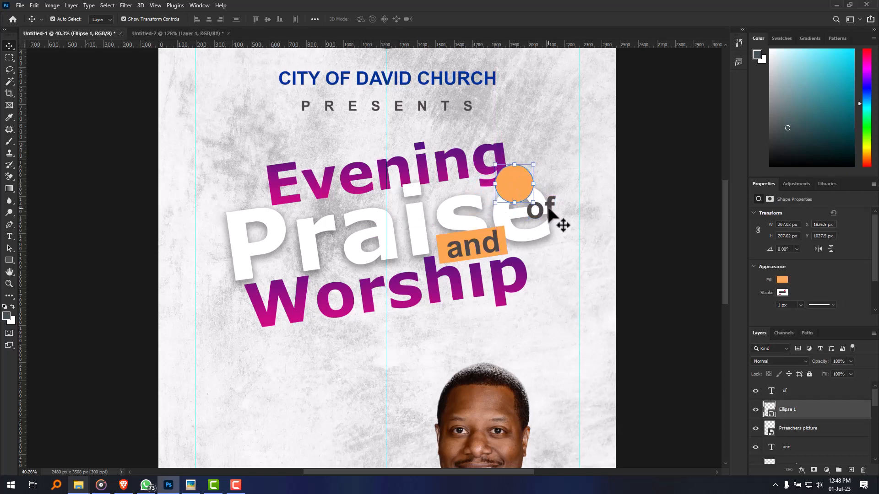
pyautogui.moveTo(551, 219); pyautogui.dragTo(525, 197)
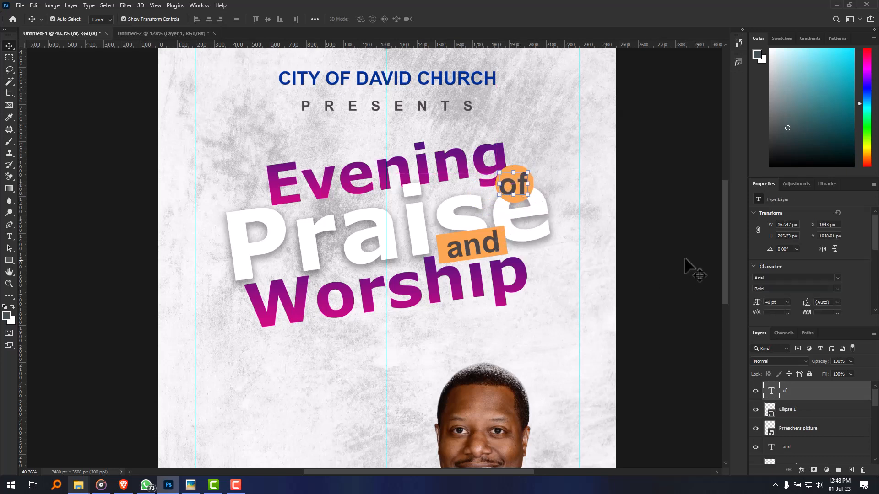
pyautogui.click(659, 230)
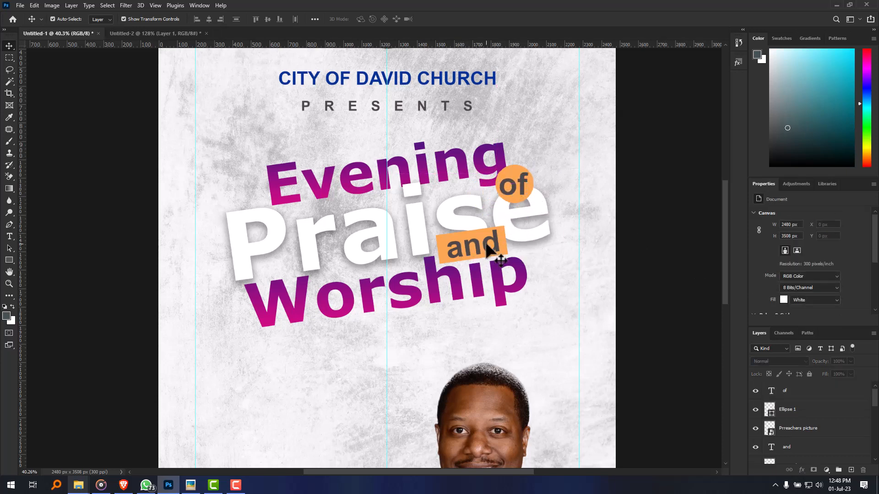
# Step: Examine the title wording's text layers and the flyer's overall layout
pyautogui.click(487, 246)
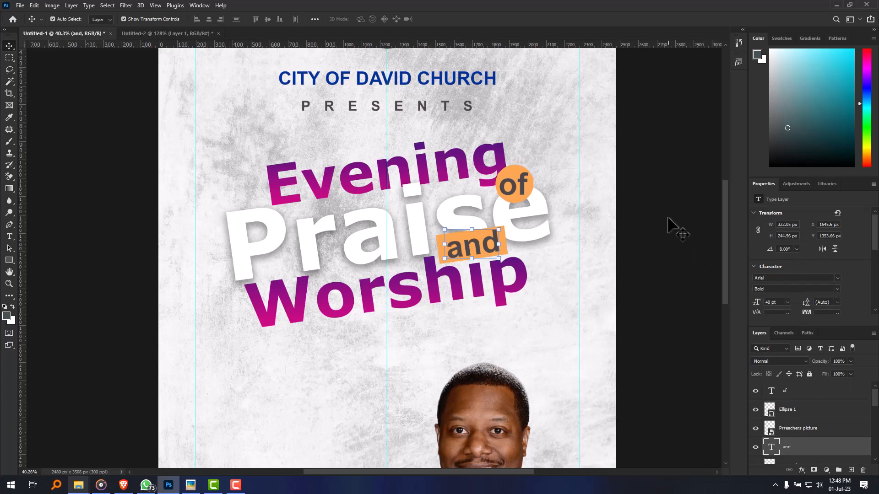
pyautogui.click(586, 221)
pyautogui.scroll(-1, 471, 224)
pyautogui.hscroll(2, 424, 220)
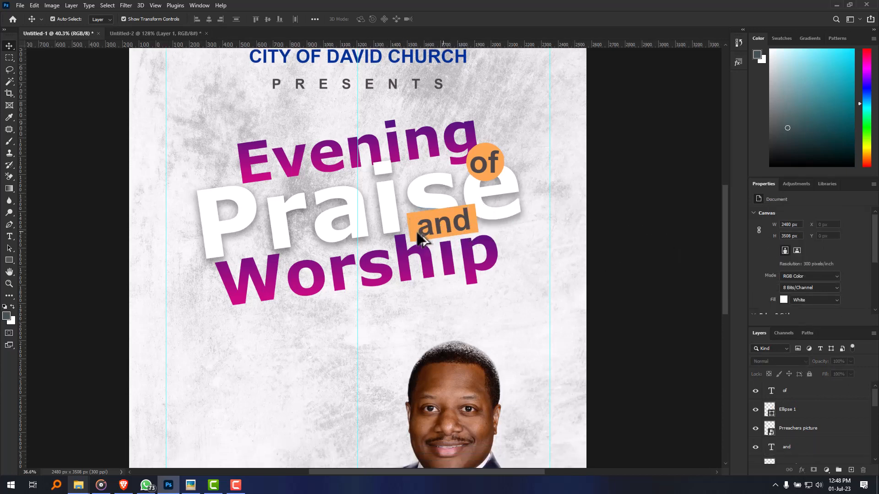
pyautogui.scroll(-5, 417, 218)
pyautogui.scroll(2, 371, 227)
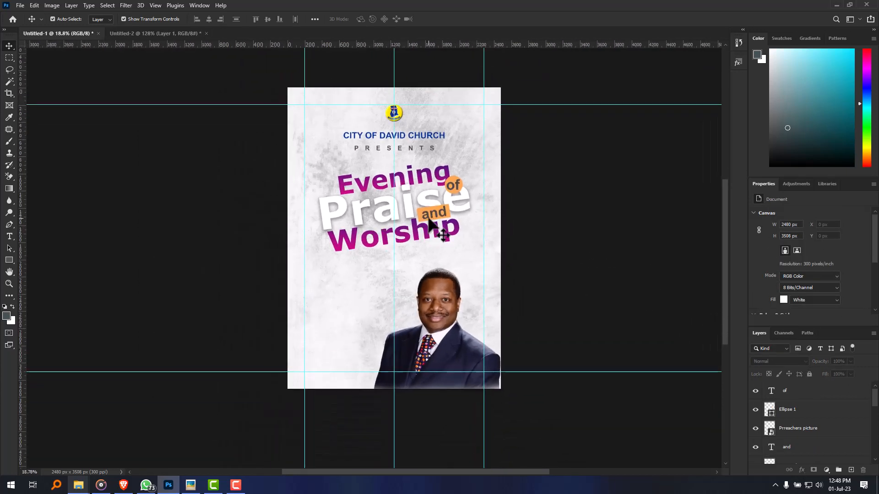
pyautogui.scroll(1, 347, 177)
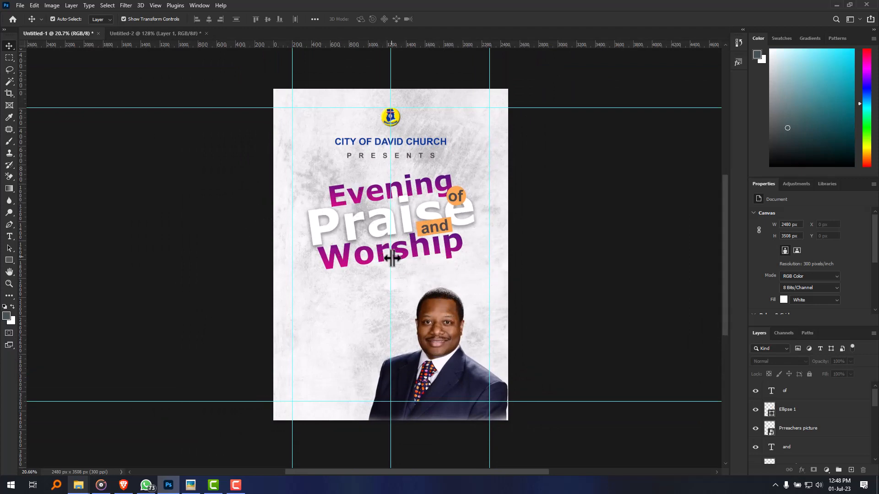
pyautogui.scroll(-1, 368, 203)
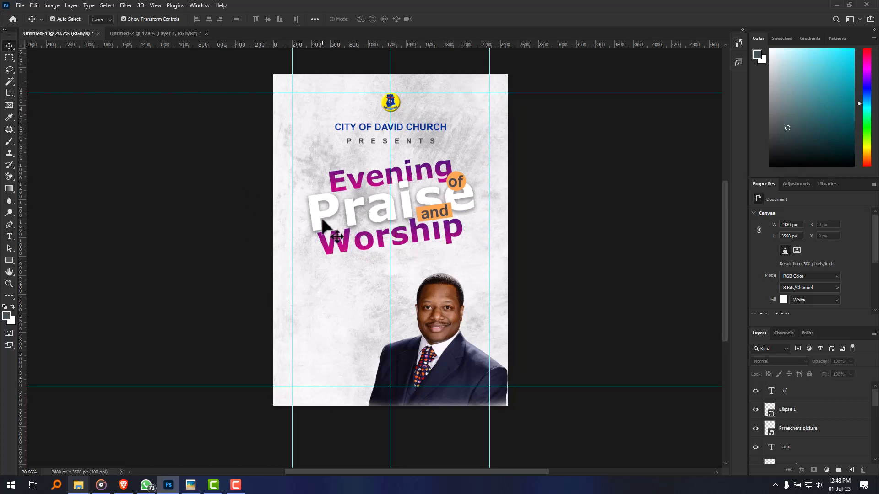
pyautogui.click(342, 188)
pyautogui.click(583, 249)
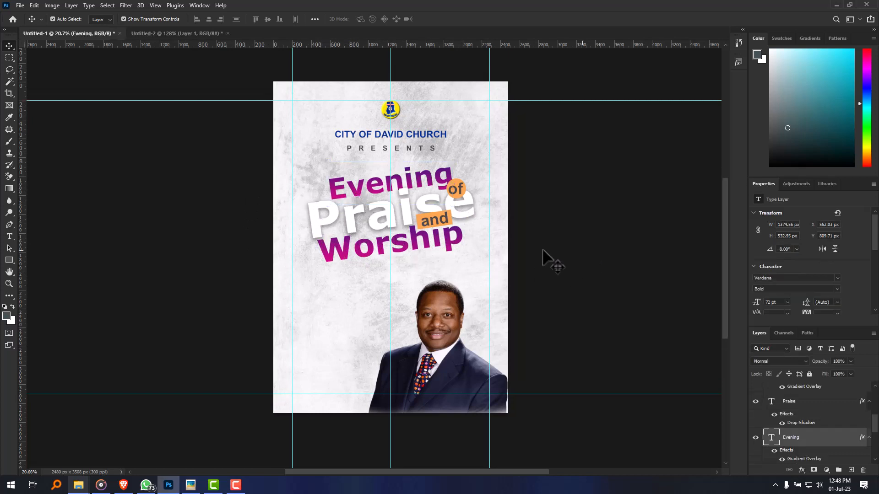
pyautogui.click(374, 186)
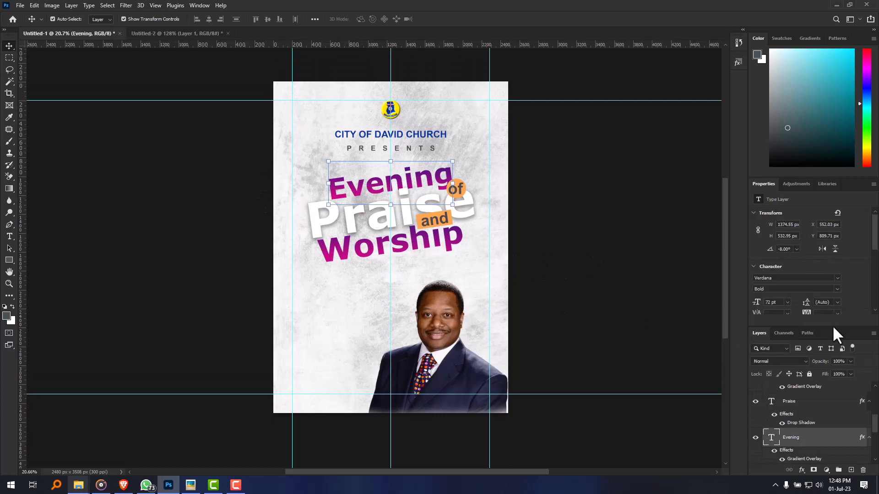
pyautogui.scroll(-2, 832, 458)
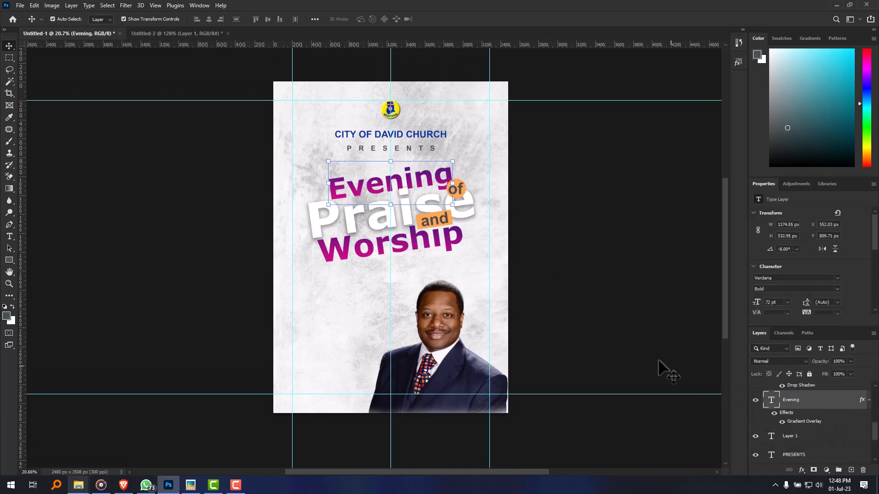
pyautogui.click(589, 265)
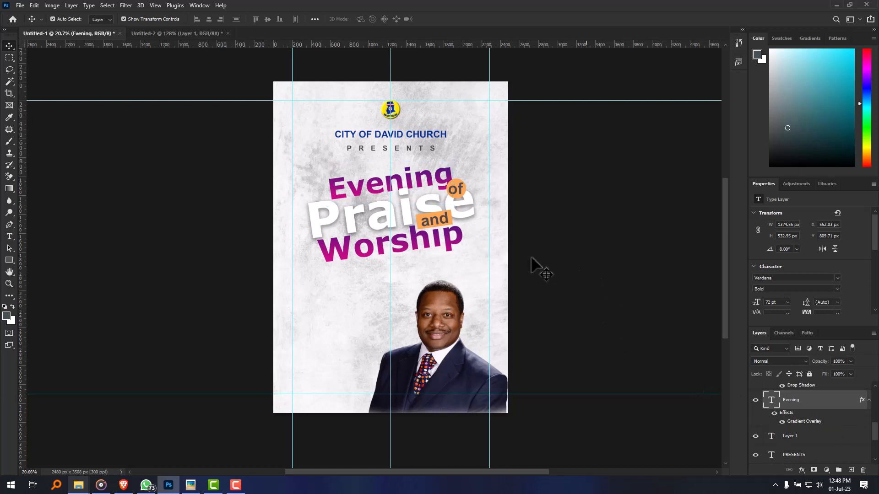
pyautogui.scroll(-1, 439, 210)
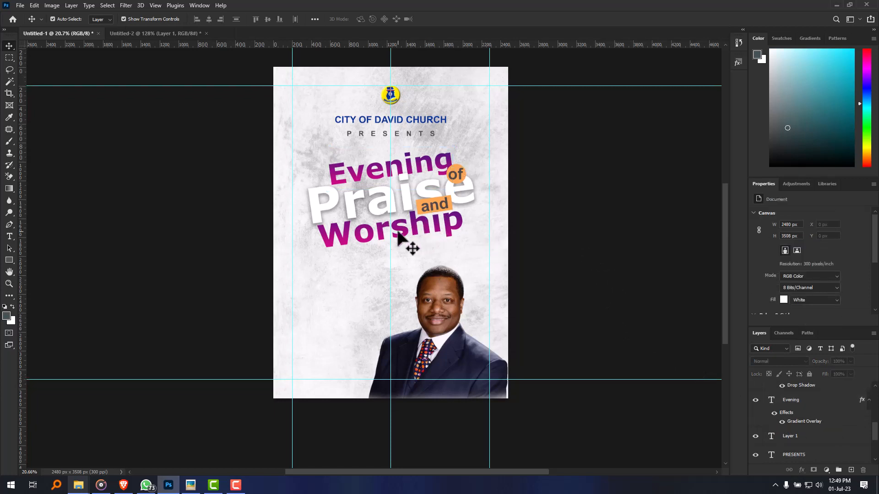
pyautogui.click(403, 231)
pyautogui.click(227, 271)
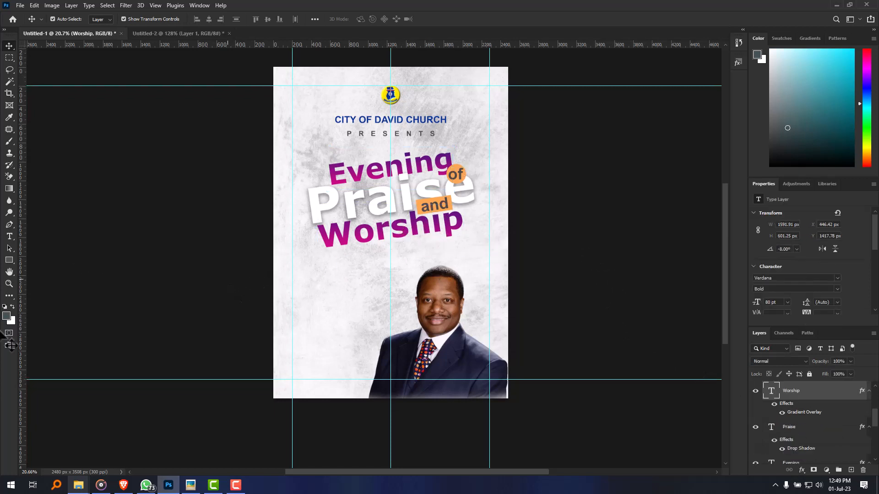
# Step: Place IMG-20190716-WA0001.png from the Flyer Design 2 folder, scaled to about 38%, in the flyer's lower-left corner
pyautogui.moveTo(79, 486)
pyautogui.click(105, 443)
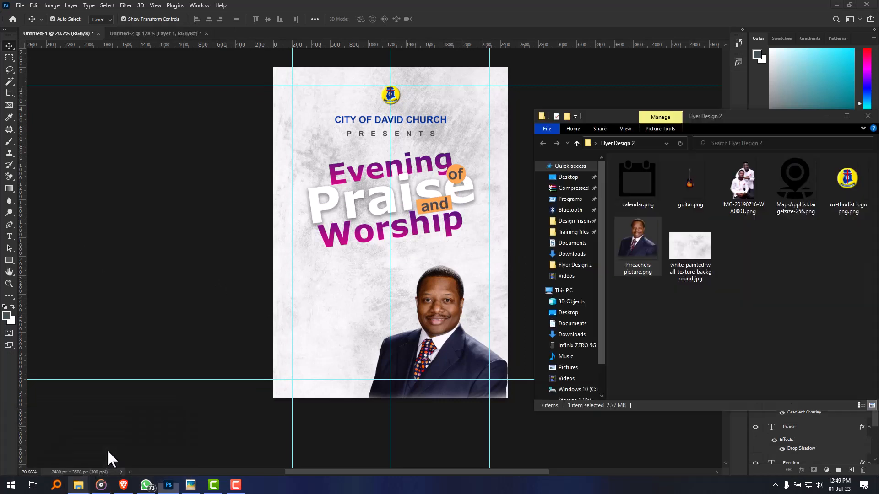
pyautogui.moveTo(741, 182); pyautogui.dragTo(339, 354)
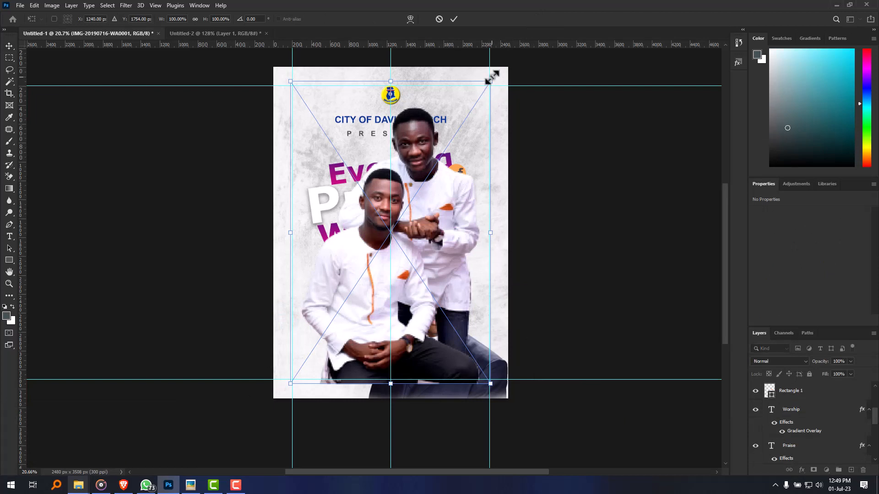
pyautogui.moveTo(490, 82); pyautogui.dragTo(369, 271)
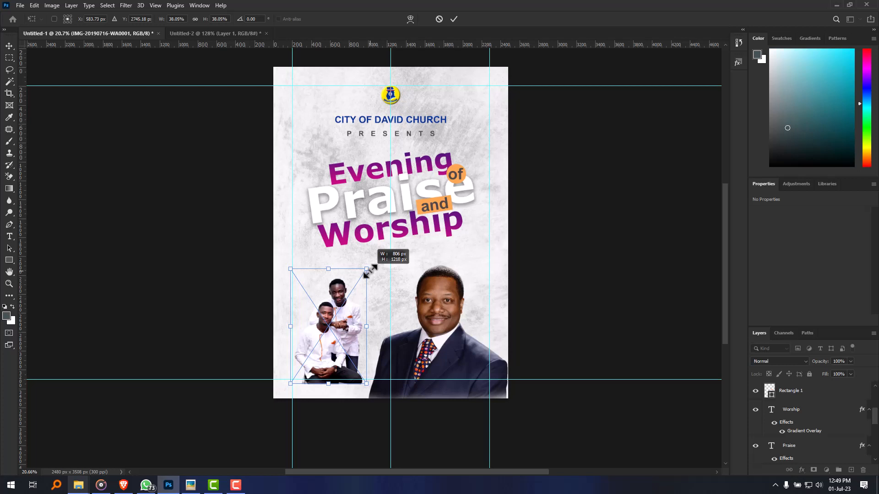
pyautogui.moveTo(369, 271); pyautogui.dragTo(366, 270)
pyautogui.moveTo(347, 310); pyautogui.dragTo(344, 325)
pyautogui.press('Return')
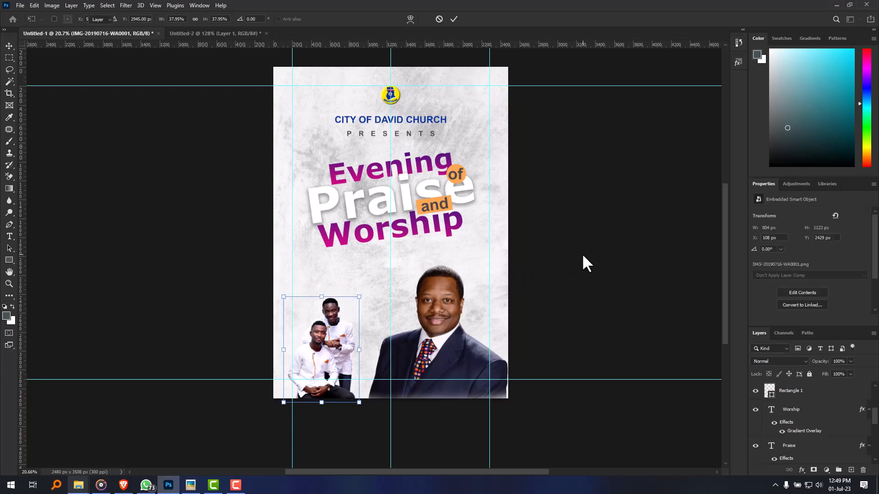
# Step: Compare the flyer with the praise and worship reference design on Pinterest and in the Untitled-2 document
pyautogui.scroll(-1, 340, 259)
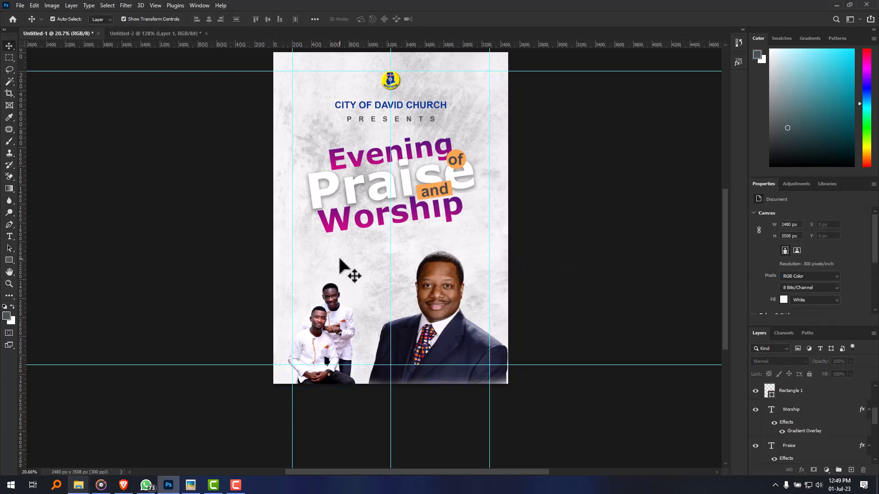
pyautogui.hscroll(-1, 368, 247)
pyautogui.scroll(1, 389, 245)
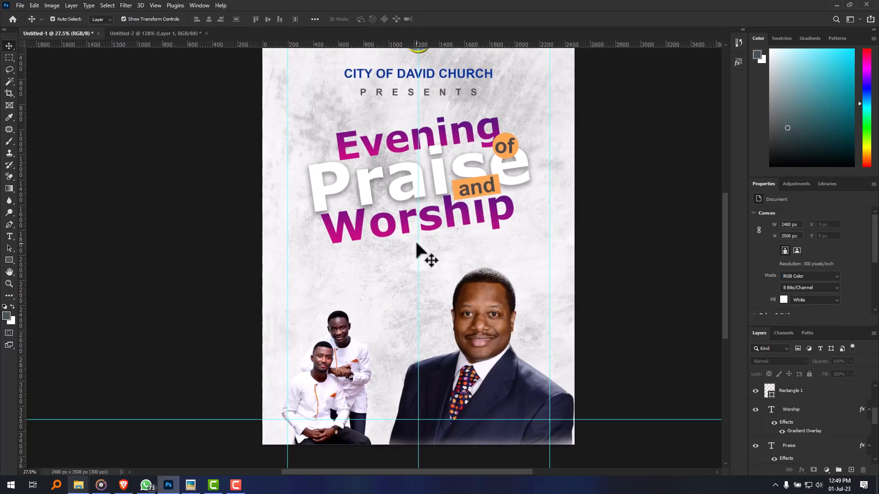
pyautogui.scroll(1, 419, 251)
pyautogui.scroll(2, 418, 259)
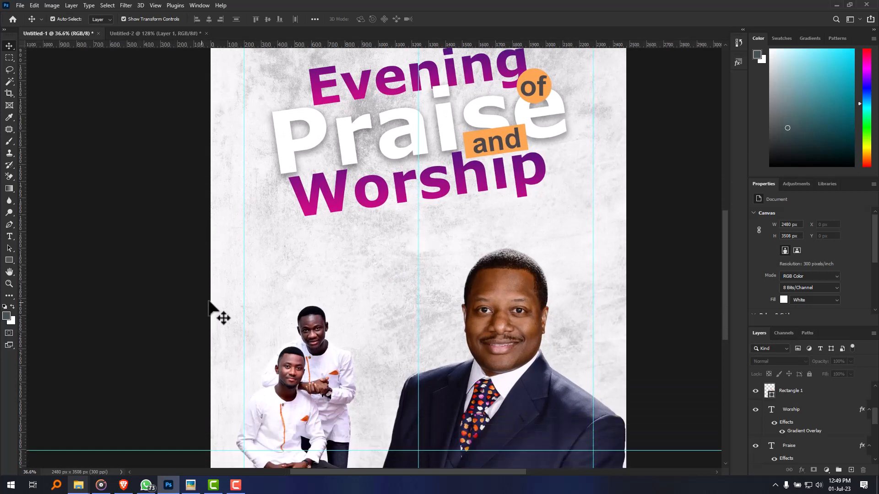
pyautogui.moveTo(188, 491)
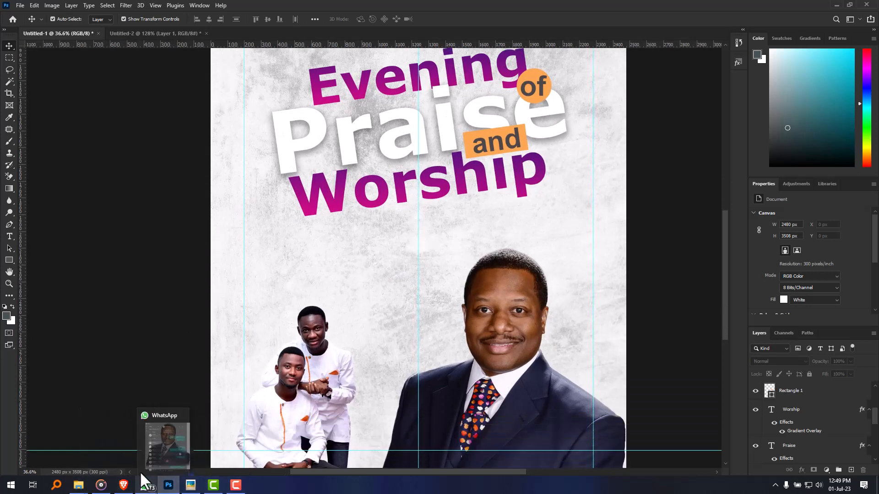
pyautogui.moveTo(130, 491)
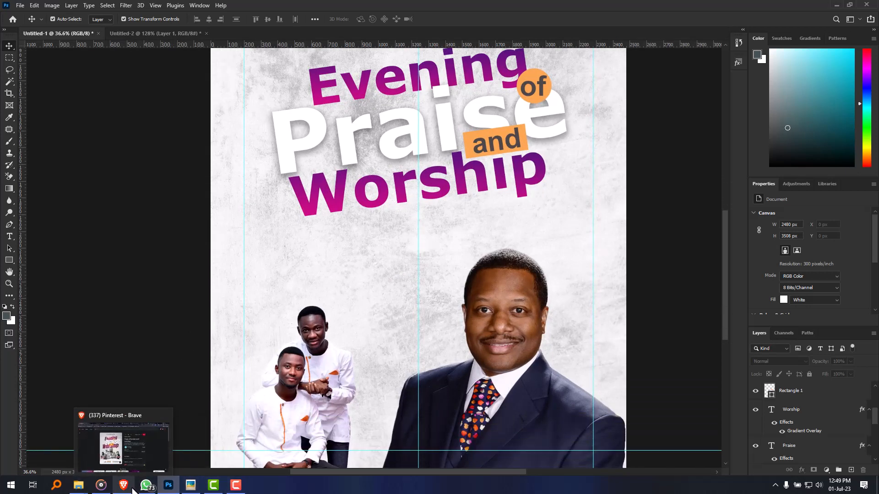
pyautogui.click(118, 463)
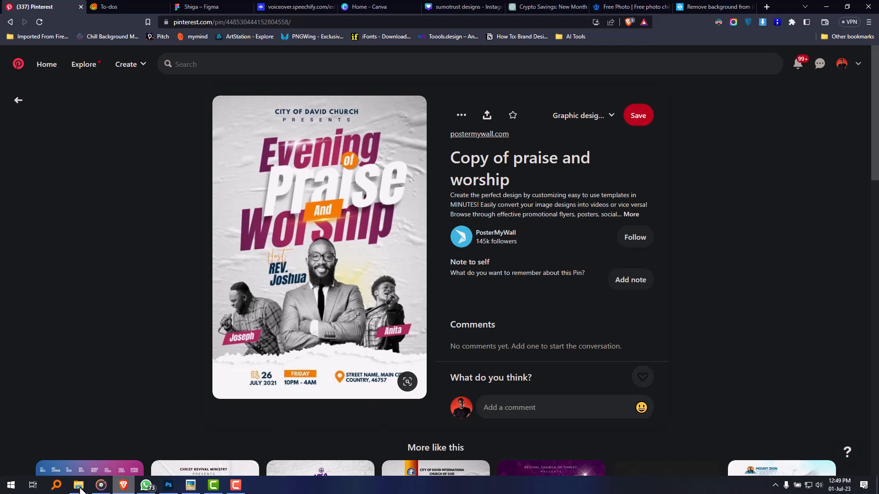
pyautogui.moveTo(190, 485)
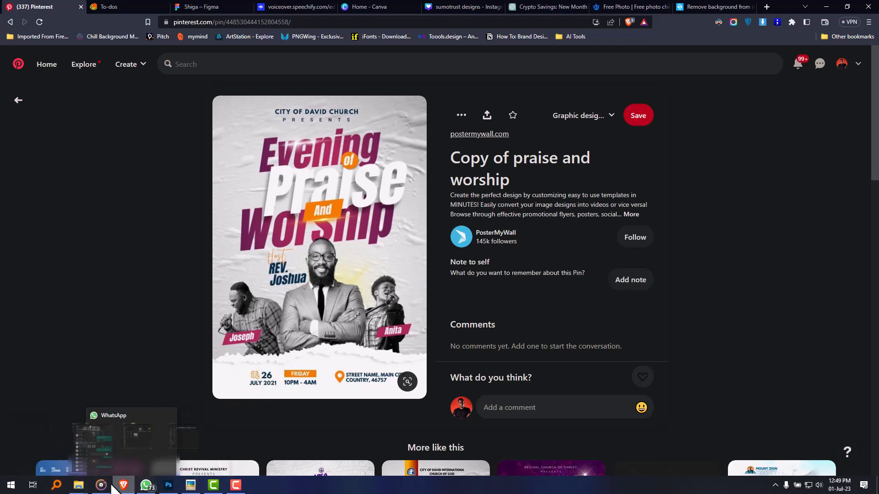
pyautogui.click(79, 485)
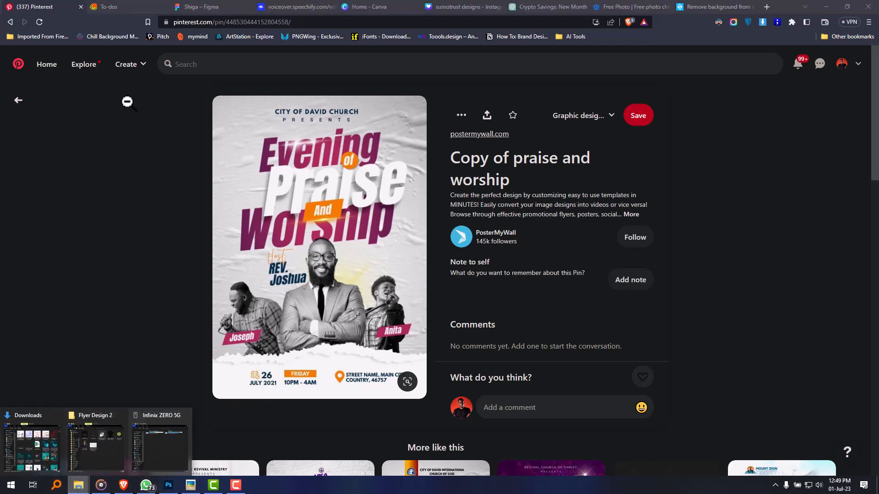
pyautogui.click(169, 485)
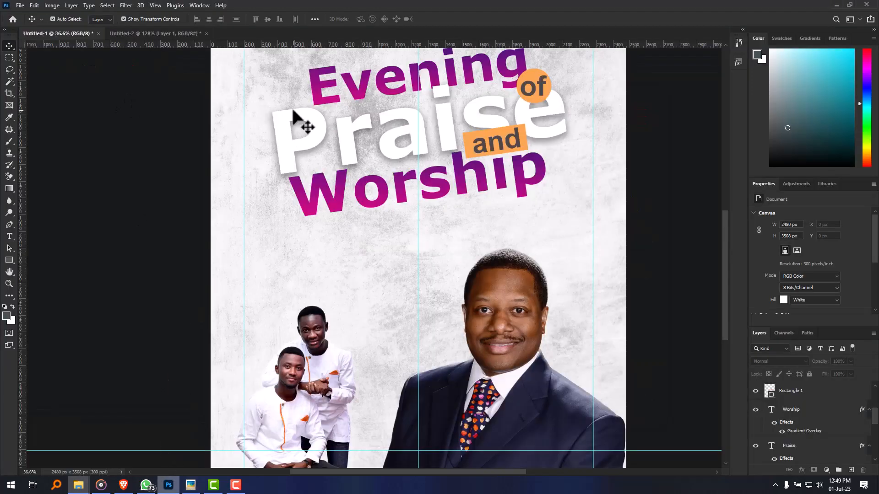
pyautogui.click(133, 33)
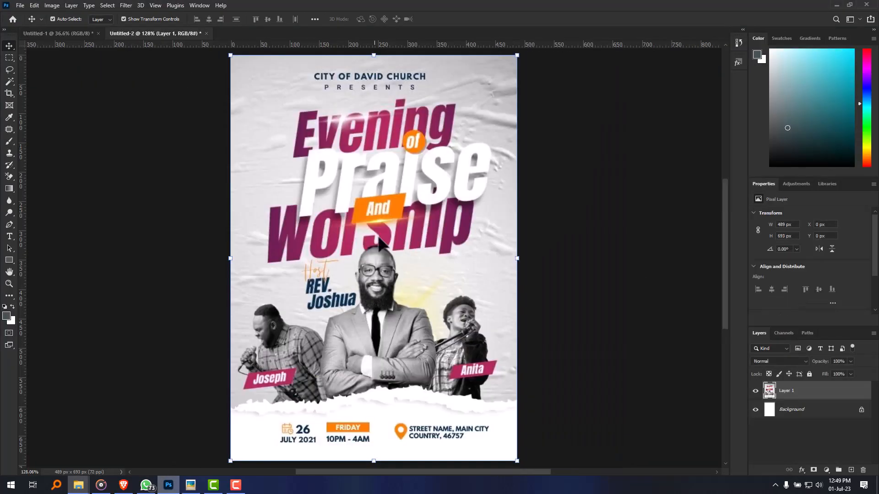
pyautogui.click(54, 34)
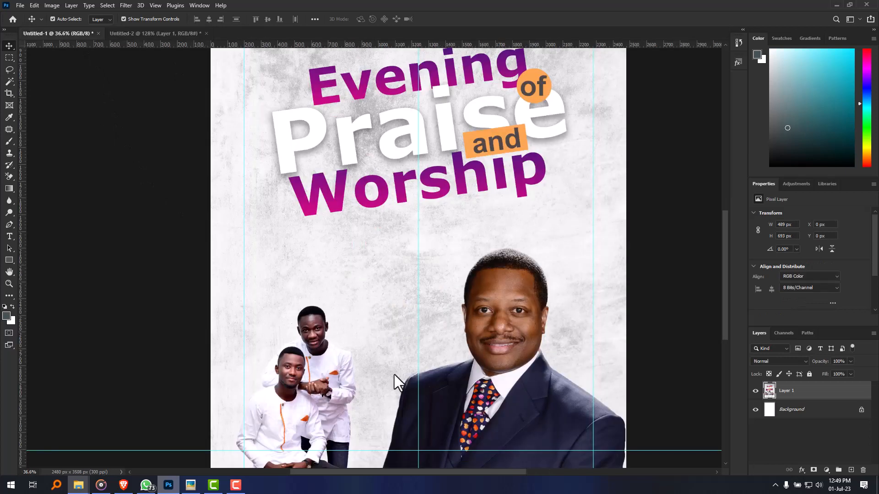
# Step: Place calendar.png from the Flyer Design 2 folder, scaled to about 156 px square, below the word "Worship"
pyautogui.moveTo(84, 480)
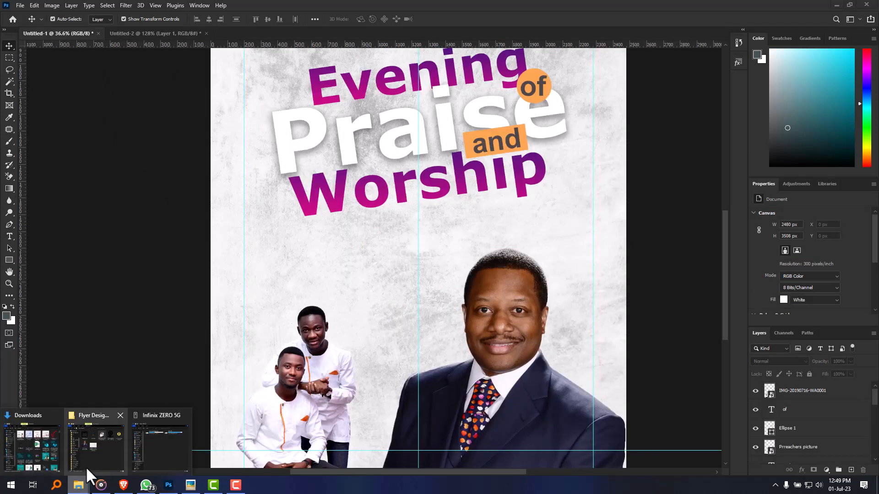
pyautogui.click(96, 457)
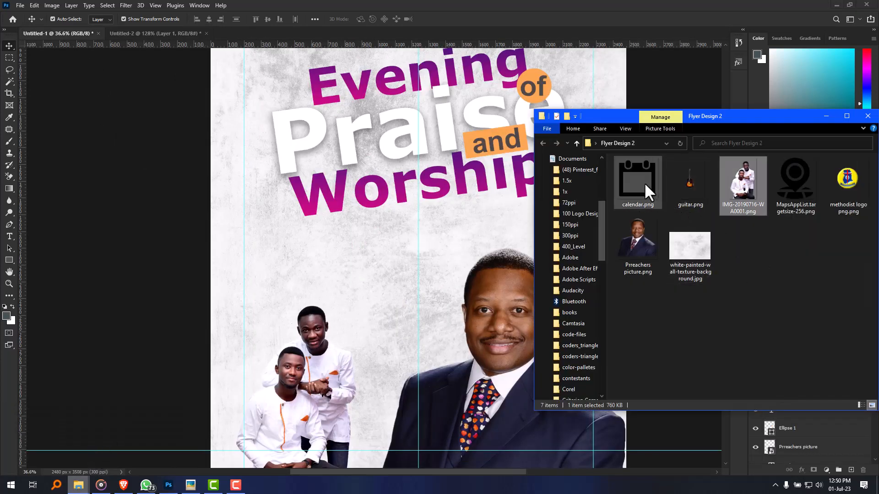
pyautogui.moveTo(645, 192); pyautogui.dragTo(336, 303)
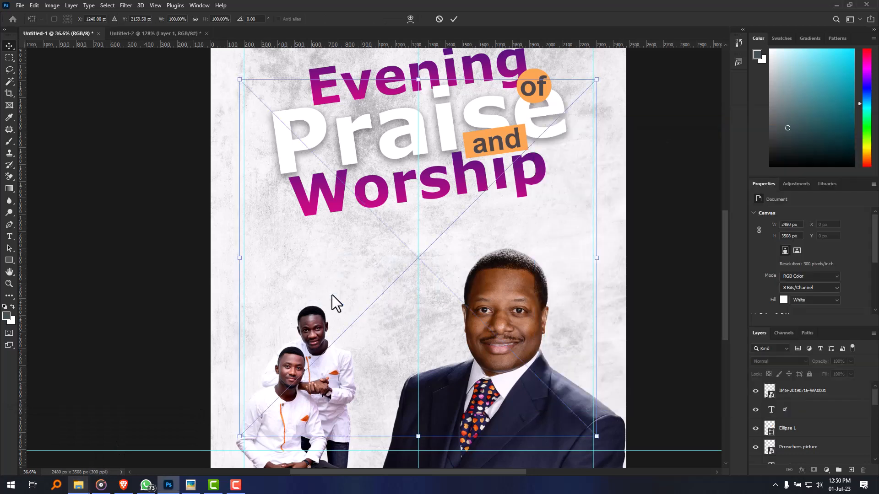
pyautogui.moveTo(595, 437); pyautogui.dragTo(337, 260)
pyautogui.press('Return')
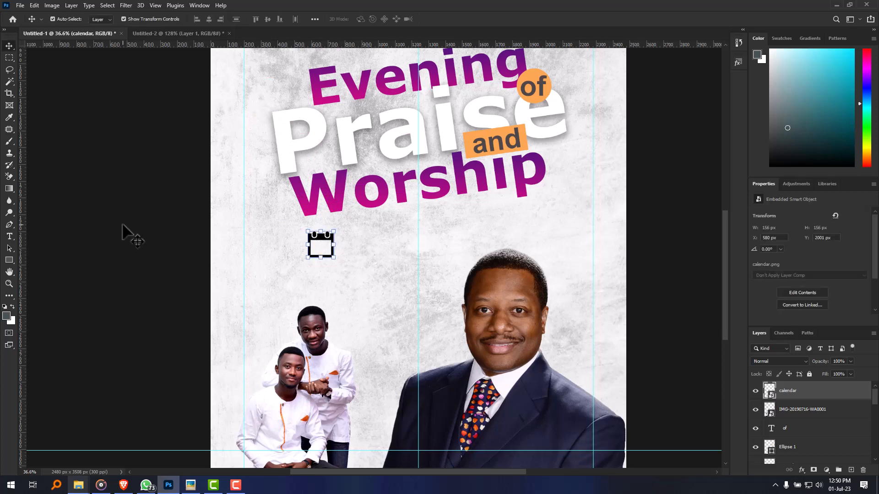
pyautogui.click(125, 234)
pyautogui.click(320, 247)
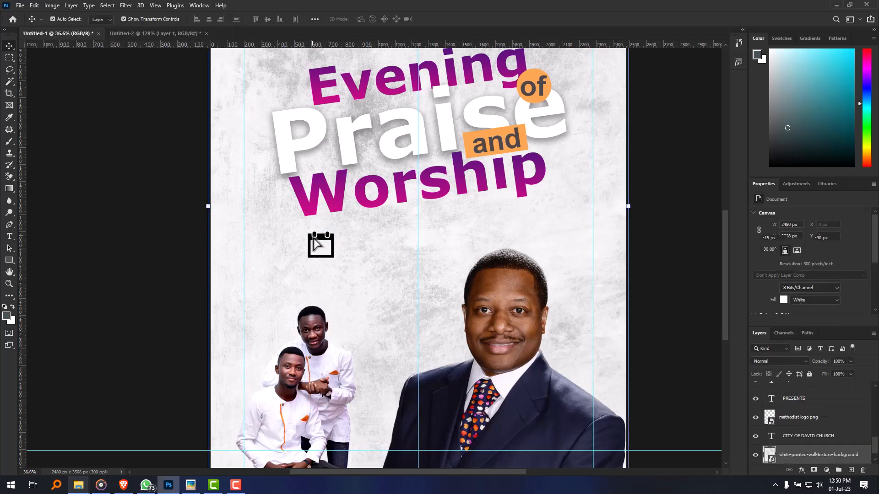
# Step: Add the date text "22 July 2023" in Verdana Bold beside the calendar icon below "Worship"
pyautogui.click(323, 243)
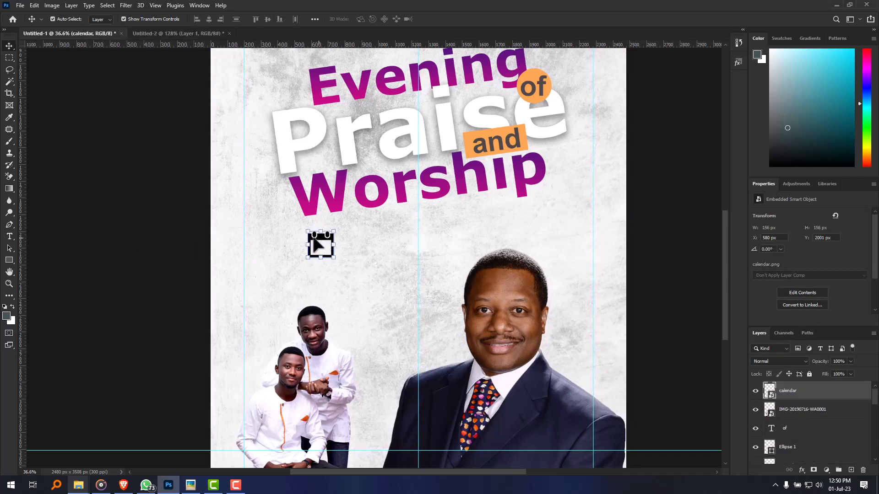
pyautogui.click(76, 163)
pyautogui.click(9, 237)
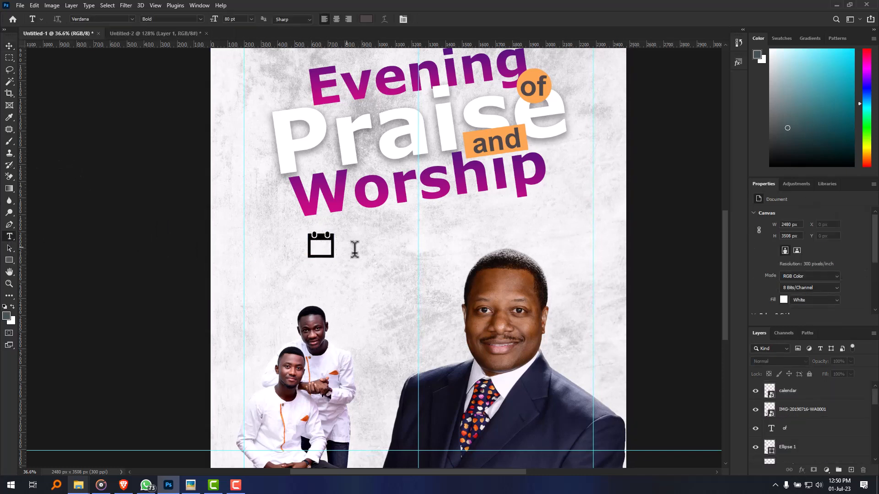
pyautogui.click(353, 248)
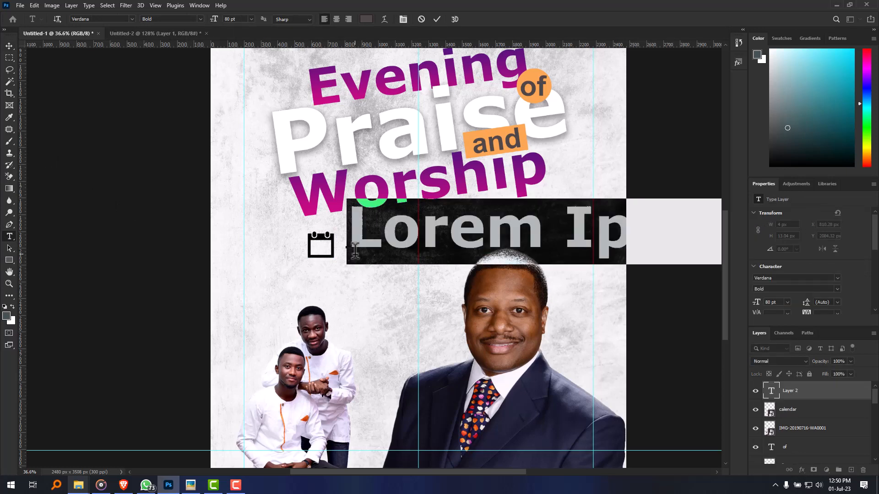
pyautogui.write('22')
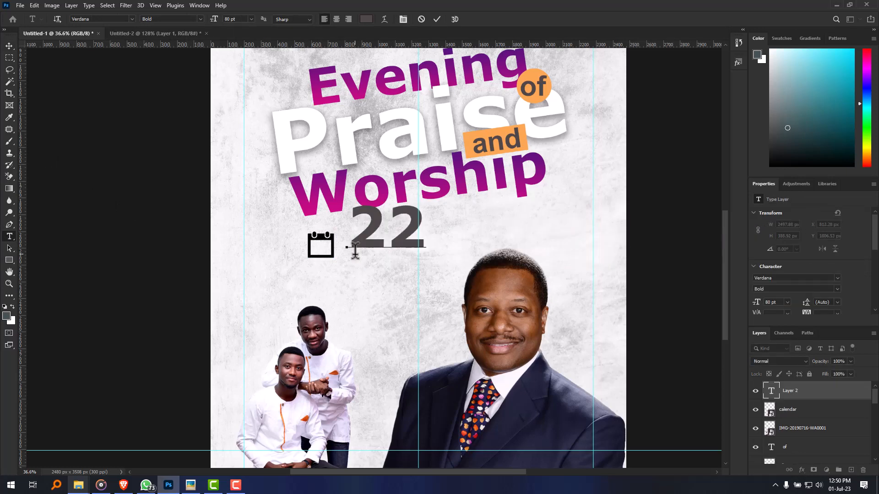
pyautogui.write(' Juky')
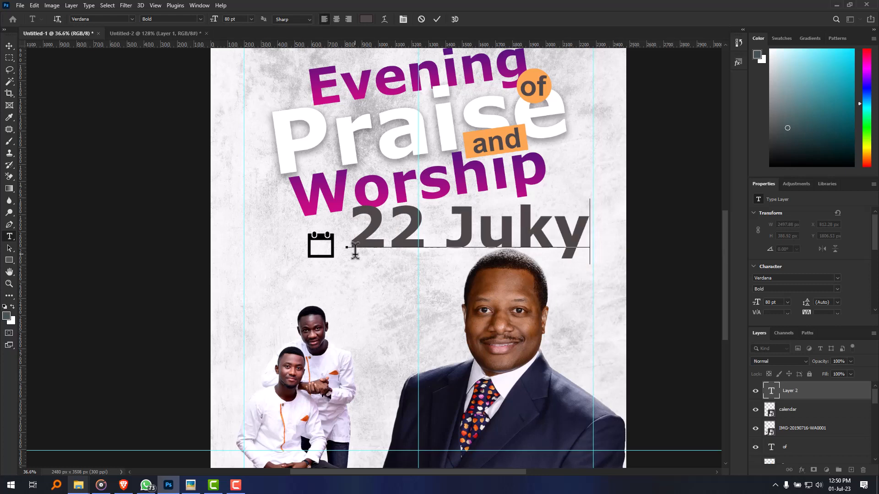
pyautogui.press('Left')
pyautogui.press('Delete')
pyautogui.press('Delete')
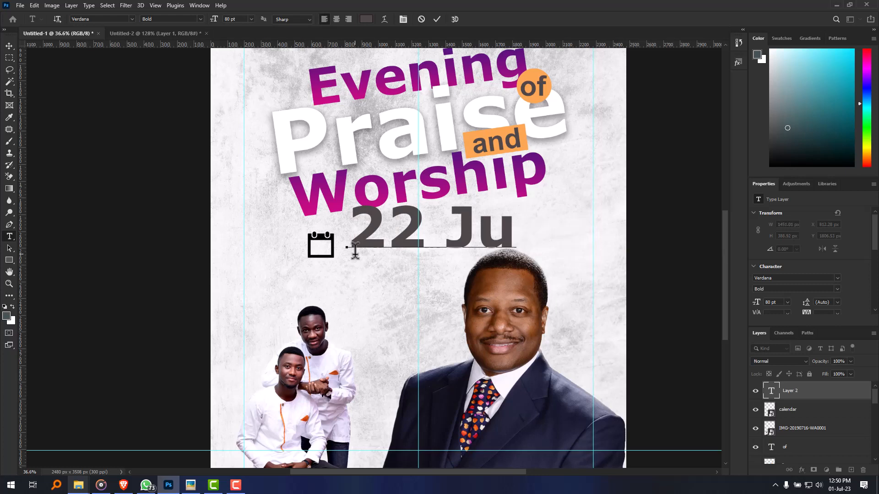
pyautogui.write('ly ')
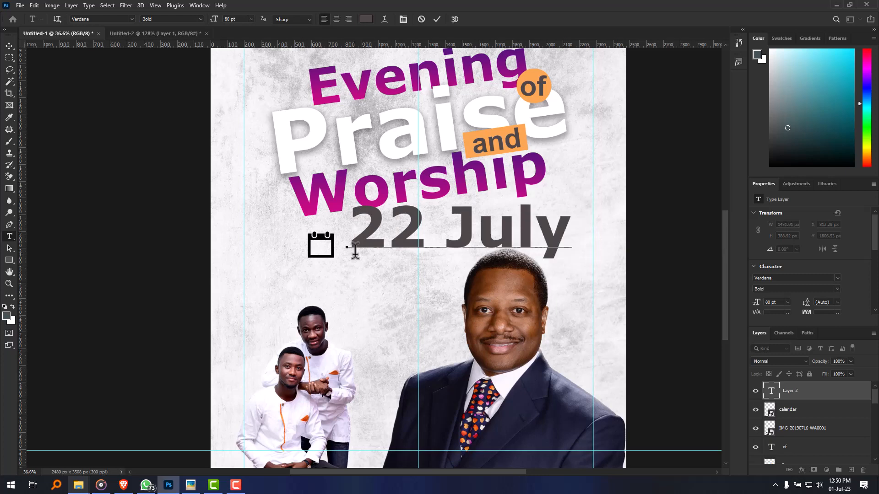
pyautogui.write('2023')
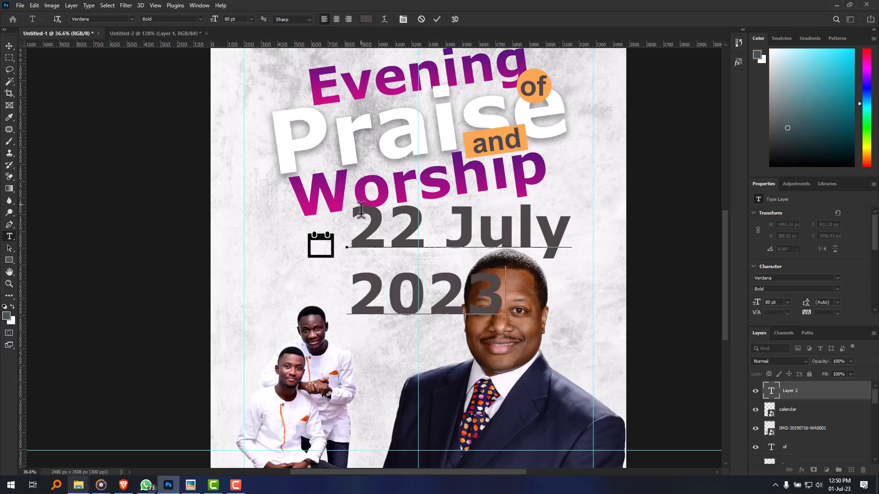
# Step: Scale the date text down to about 24.5% and place it beside the calendar icon
pyautogui.click(9, 45)
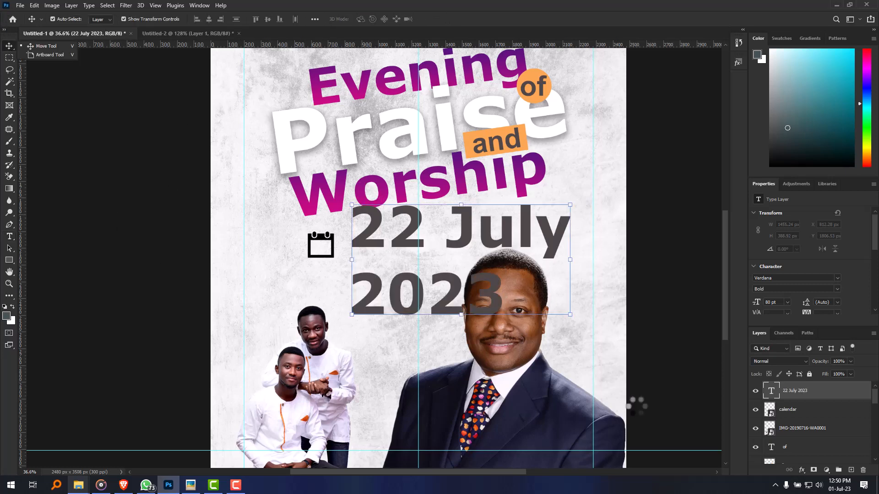
pyautogui.moveTo(570, 315); pyautogui.dragTo(437, 265)
pyautogui.hotkey('ctrl', 'z')
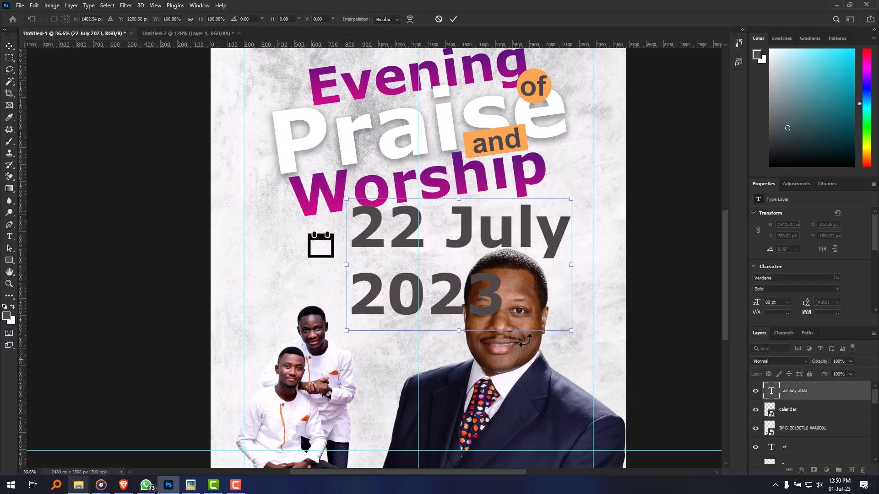
pyautogui.moveTo(566, 330); pyautogui.dragTo(366, 264)
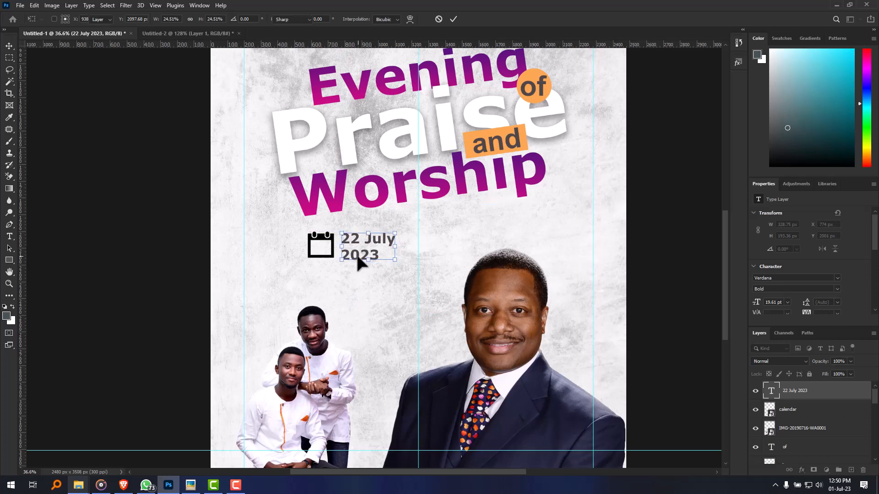
# Step: Bring the date's year up onto the same line and align the text with the middle of the calendar icon
pyautogui.doubleClick(349, 256)
pyautogui.click(341, 255)
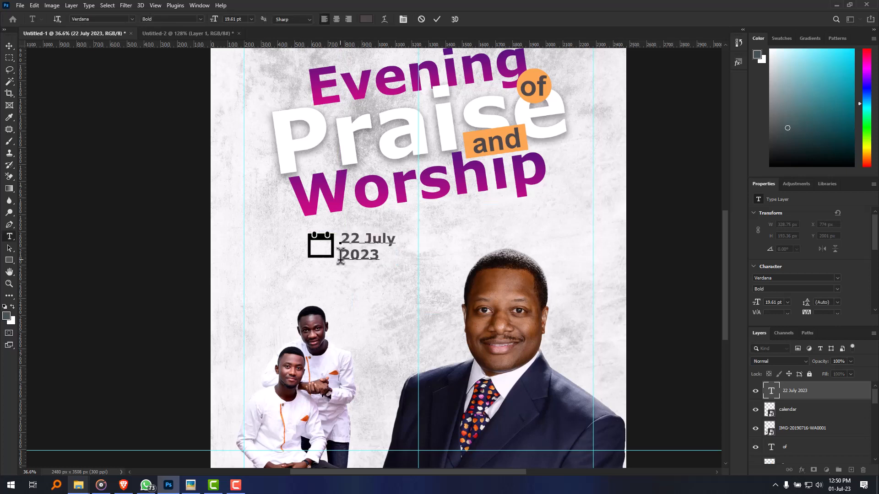
pyautogui.press('BackSpace')
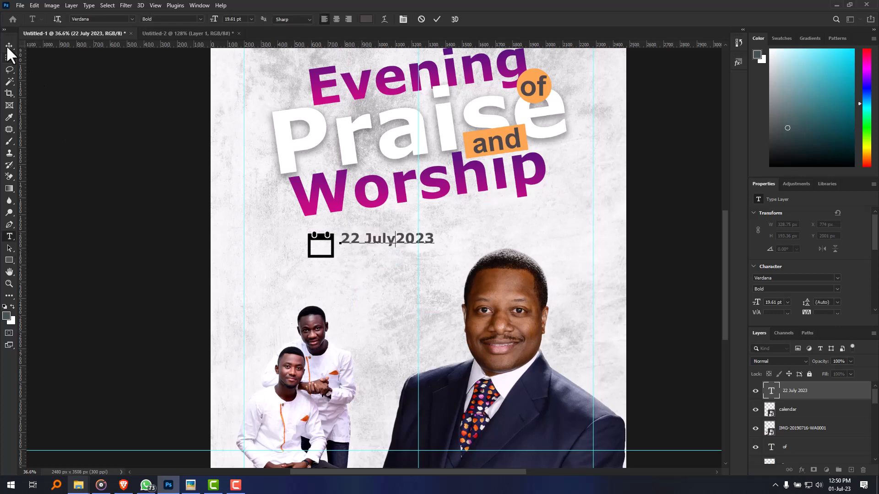
pyautogui.click(8, 47)
pyautogui.moveTo(364, 244); pyautogui.dragTo(364, 255)
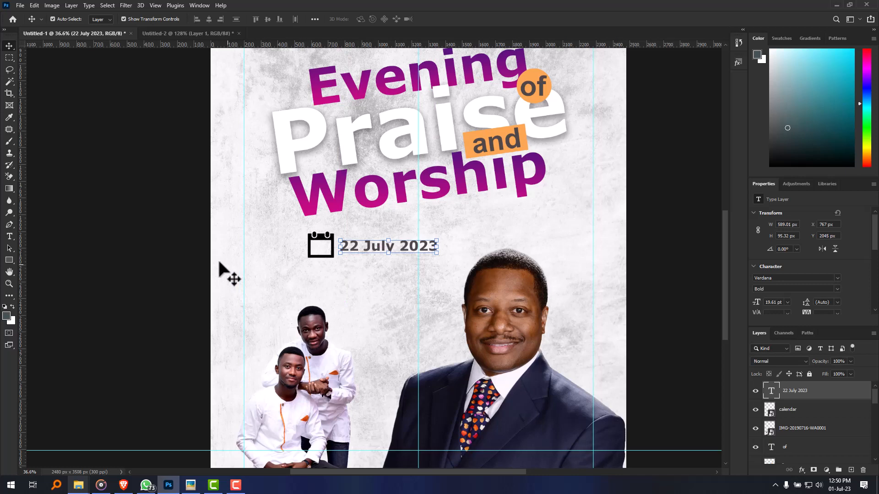
# Step: Change the date text's font to Arial Regular
pyautogui.click(195, 255)
pyautogui.click(393, 246)
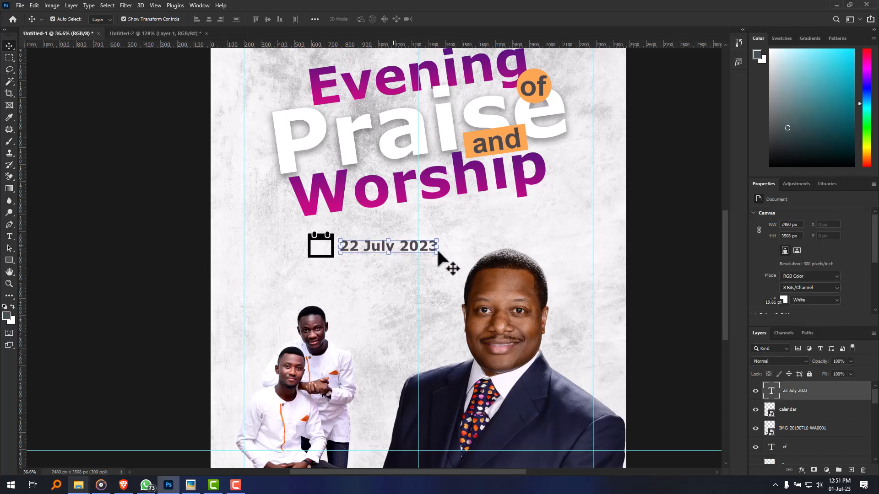
pyautogui.click(200, 254)
pyautogui.click(378, 249)
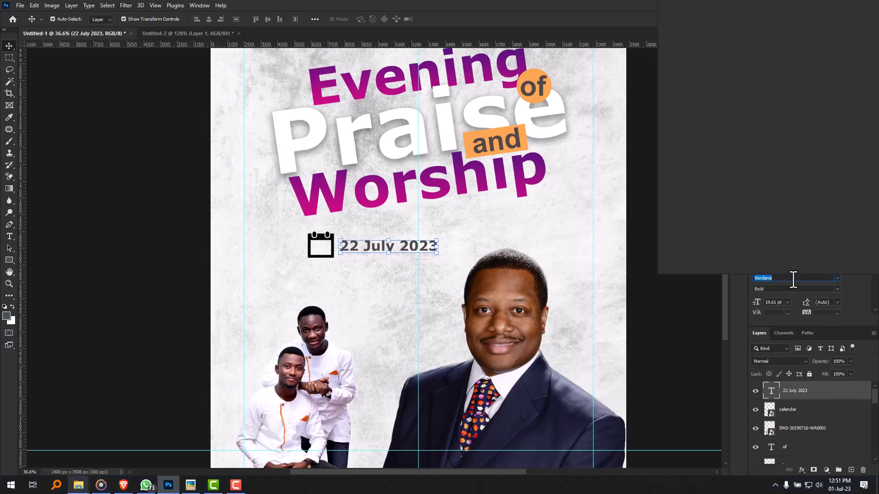
pyautogui.write('aria')
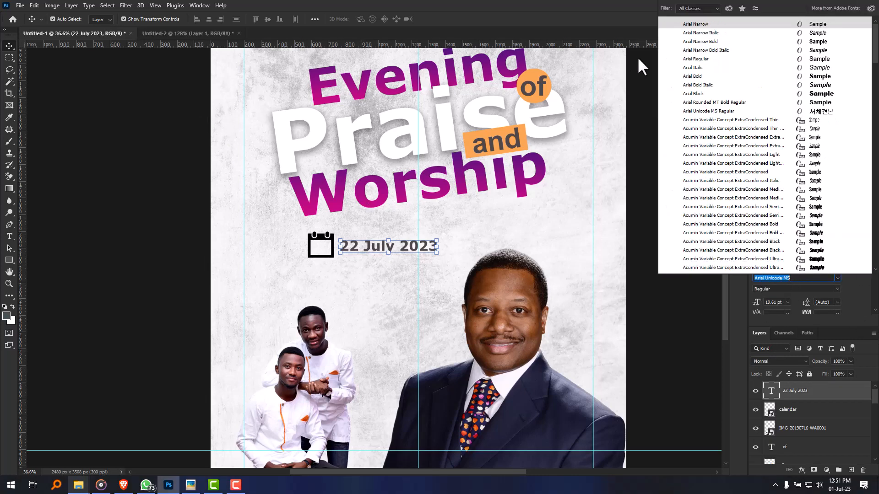
pyautogui.click(711, 64)
pyautogui.click(333, 247)
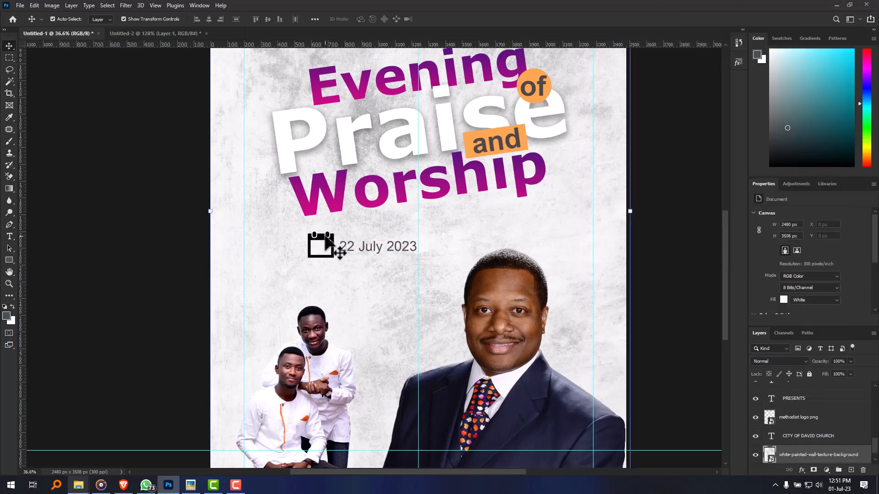
# Step: Apply an orange Color Overlay (#fba752) with Normal blending and 100% opacity to the calendar icon
pyautogui.click(326, 240)
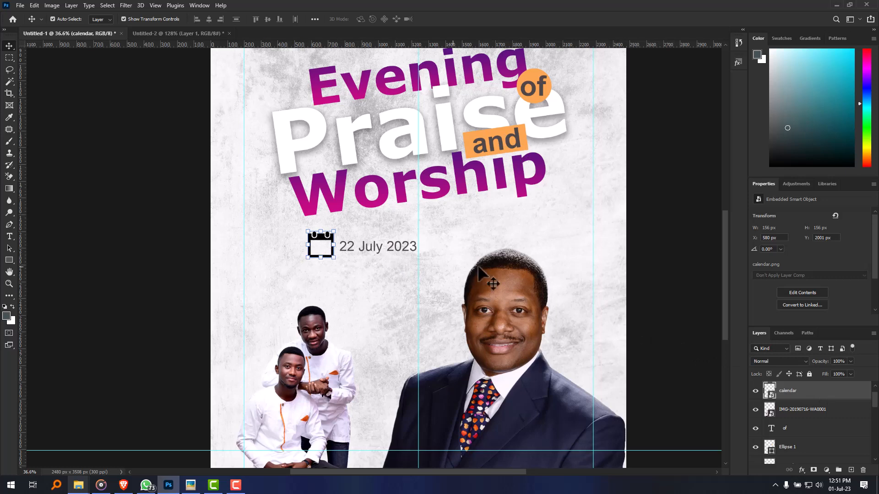
pyautogui.rightClick(818, 396)
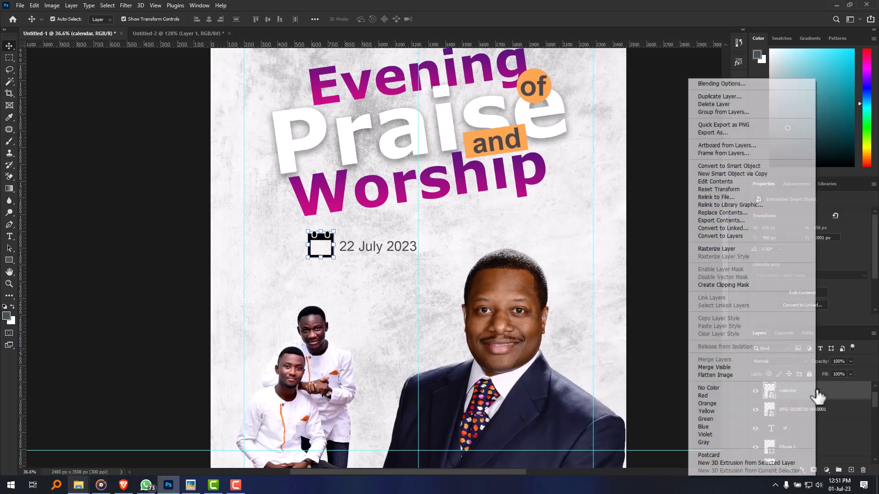
pyautogui.click(757, 85)
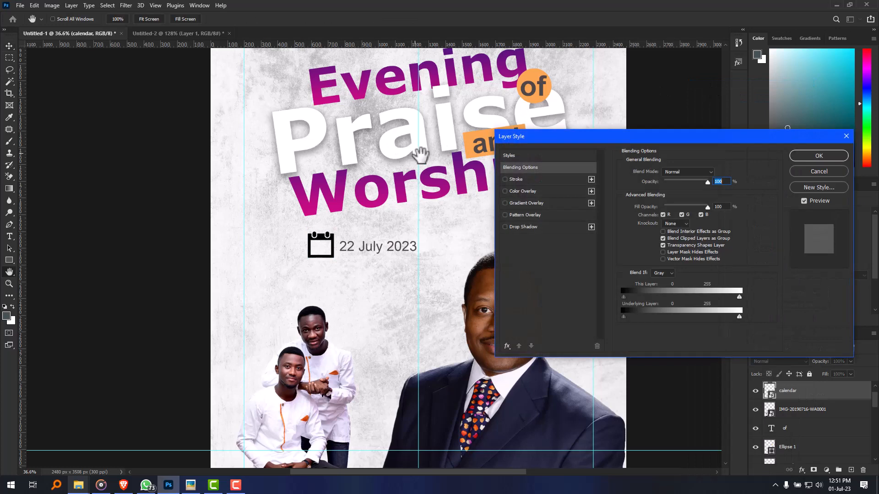
pyautogui.click(522, 192)
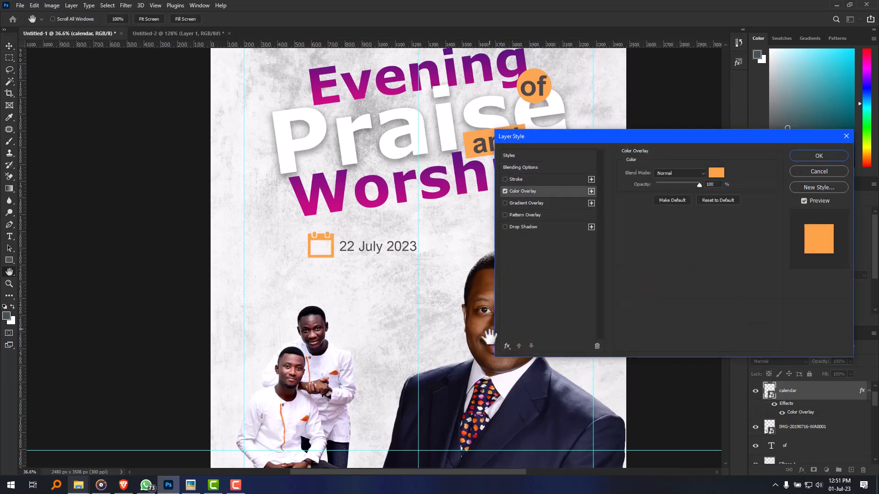
pyautogui.click(507, 346)
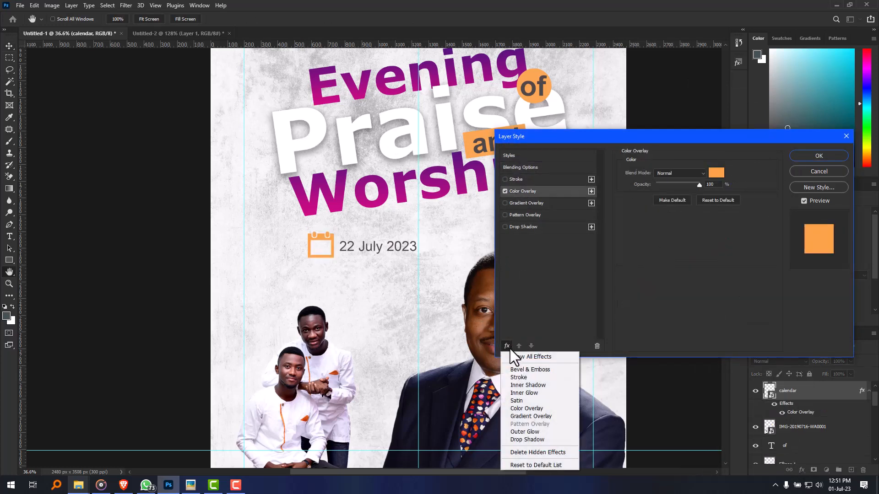
pyautogui.click(567, 304)
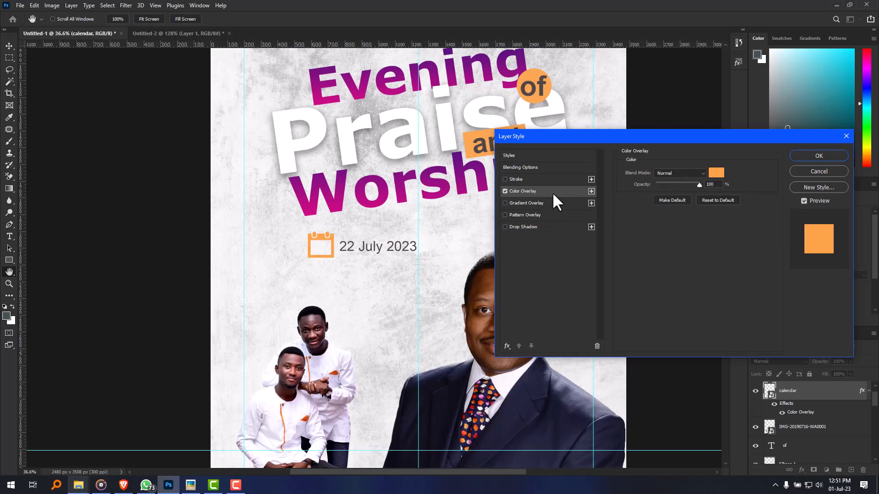
pyautogui.click(718, 174)
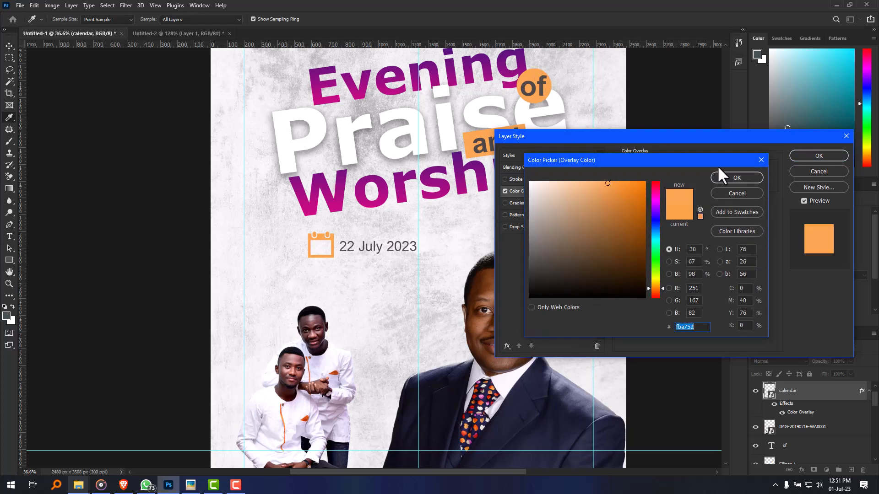
pyautogui.click(735, 180)
pyautogui.click(832, 157)
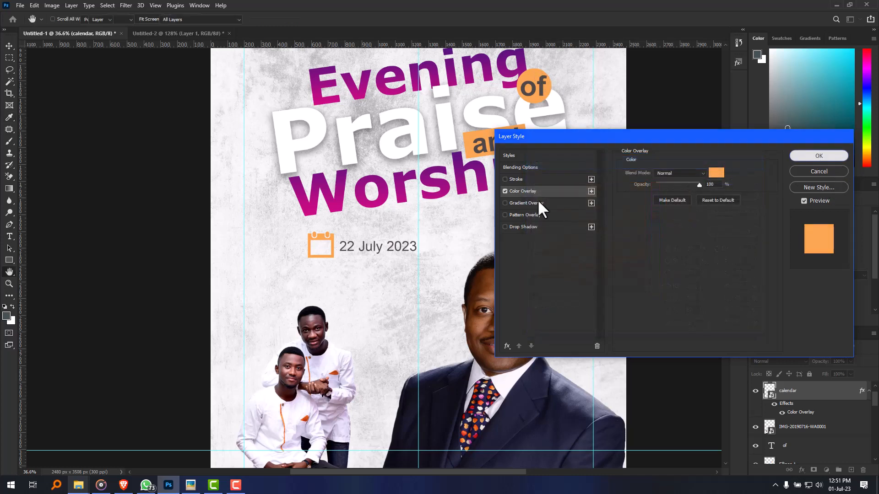
pyautogui.click(173, 202)
# Step: Check the reference flyer in Untitled-2, and preview the map-pin image MapsAppList.targetsize-256.png in the Flyer Design 2 folder
pyautogui.click(156, 34)
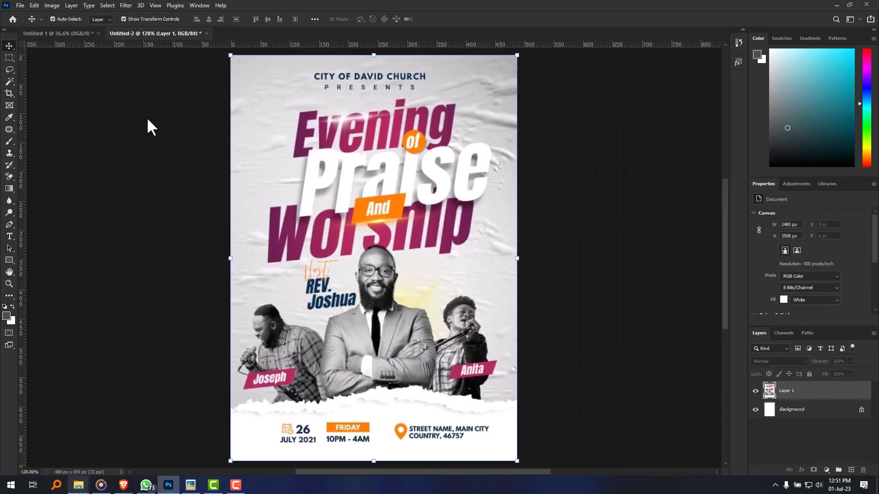
pyautogui.scroll(-1, 460, 426)
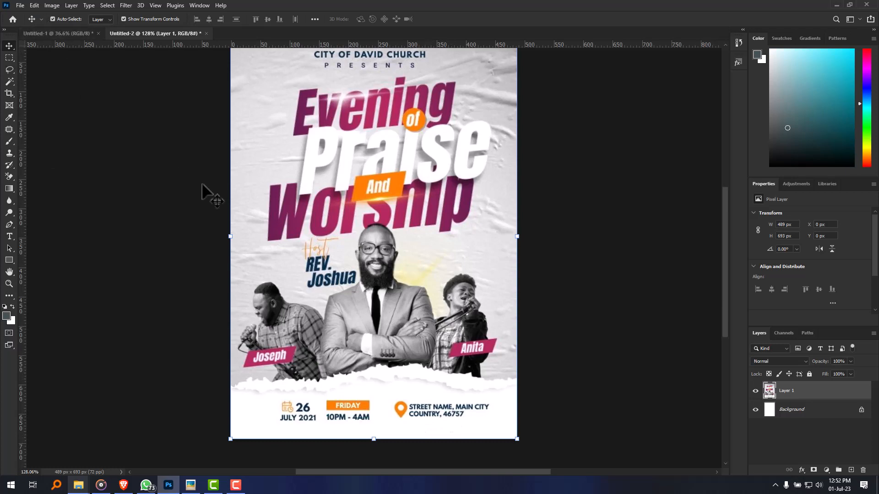
pyautogui.click(67, 36)
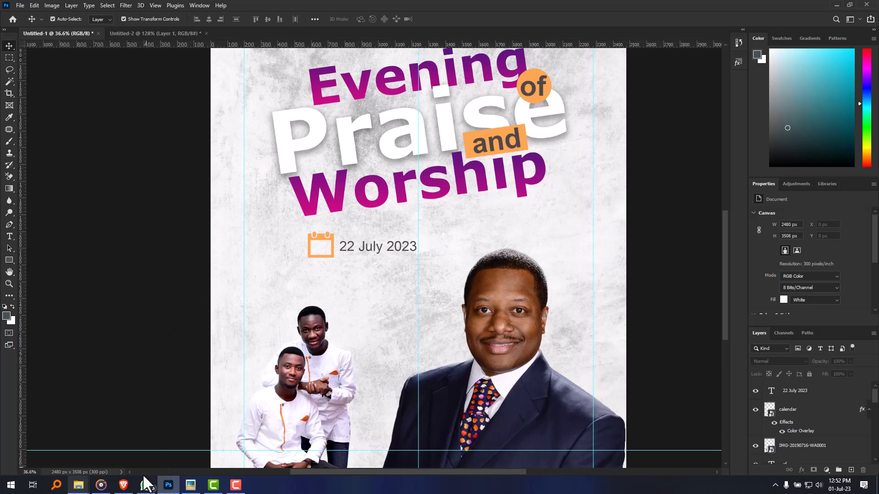
pyautogui.moveTo(100, 485)
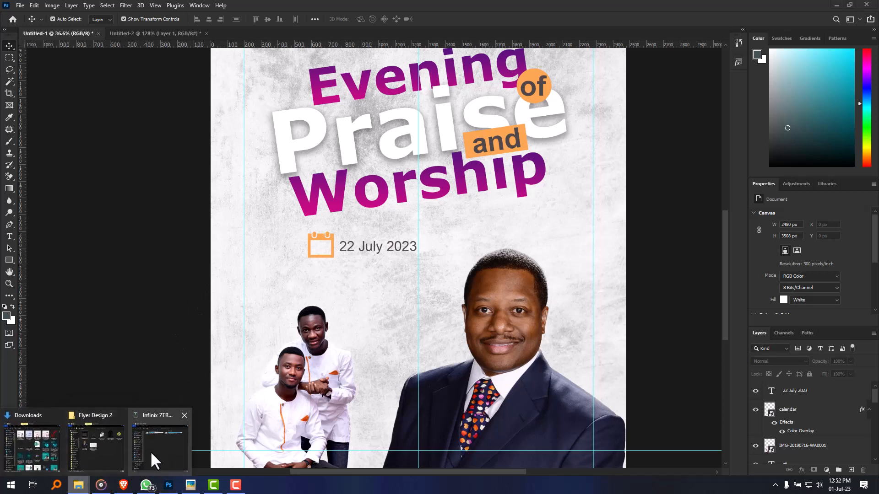
pyautogui.click(97, 458)
pyautogui.click(806, 196)
pyautogui.doubleClick(805, 196)
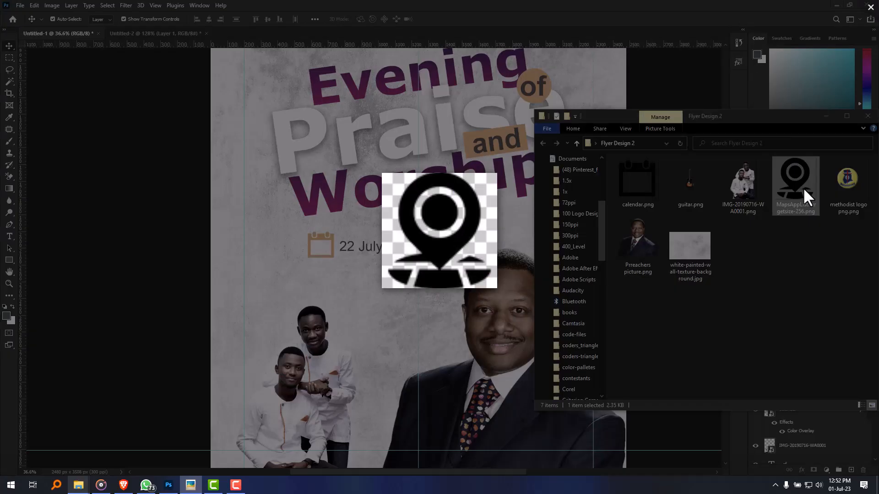
pyautogui.click(656, 296)
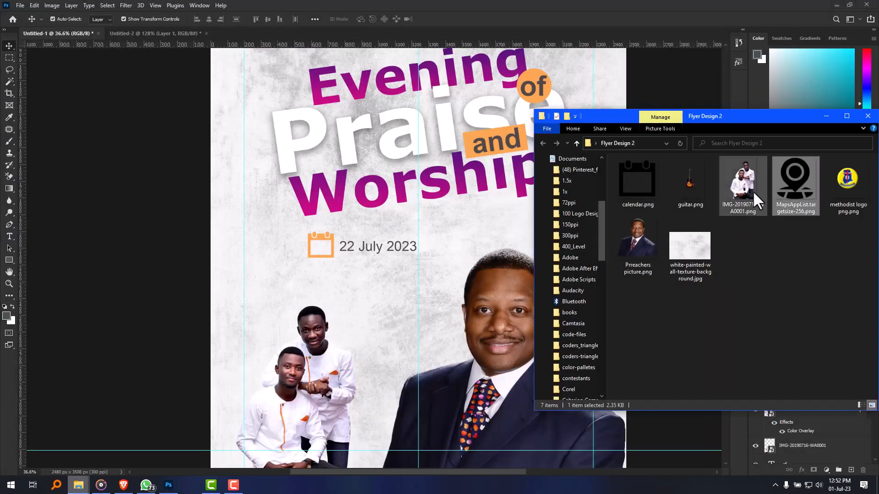
# Step: Examine the location icon and the event details row at the foot of the Untitled-2 reference flyer
pyautogui.click(132, 34)
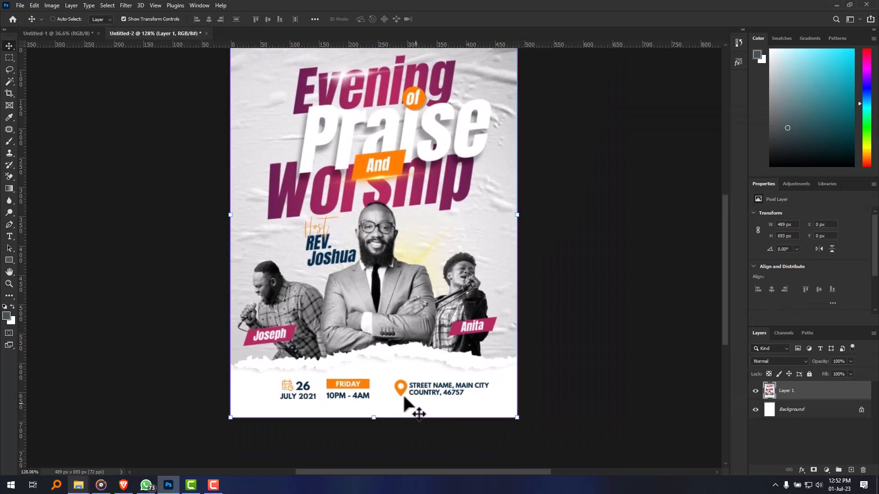
pyautogui.hscroll(-3, 403, 405)
pyautogui.scroll(1, 506, 402)
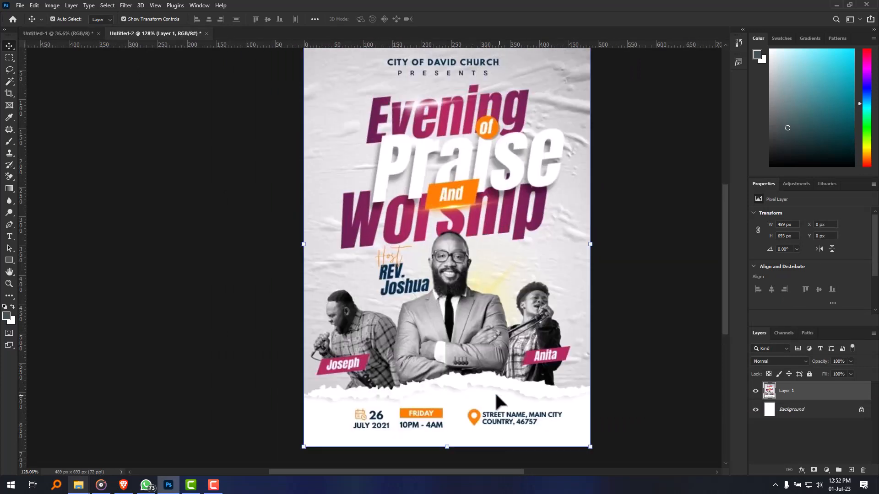
pyautogui.hscroll(-2, 487, 421)
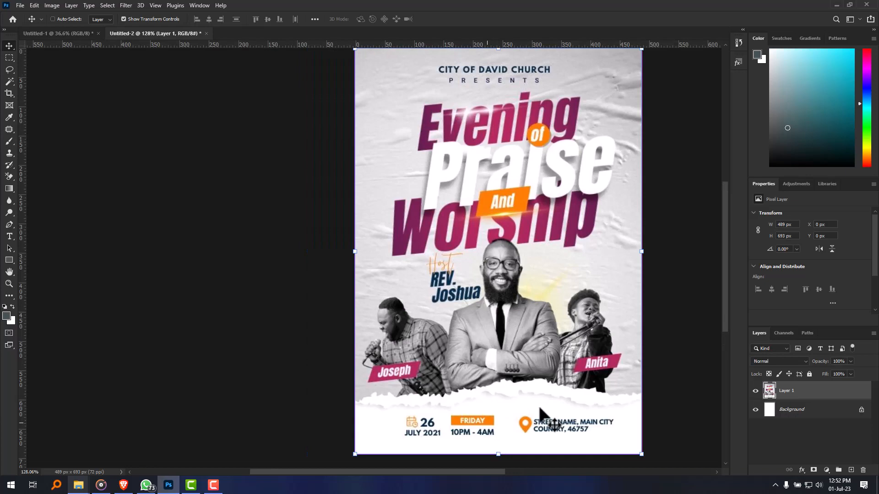
# Step: Place MapsAppList.targetsize-256.png from the Flyer Design 2 folder into Untitled-1, scaled to about 17% and positioned below the calendar icon
pyautogui.scroll(-2, 558, 407)
pyautogui.scroll(4, 534, 384)
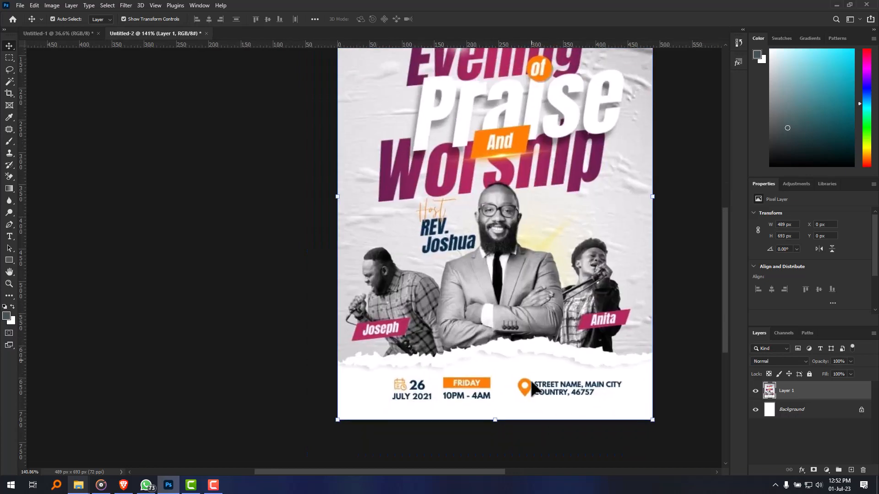
pyautogui.scroll(3, 532, 383)
pyautogui.scroll(-2, 490, 312)
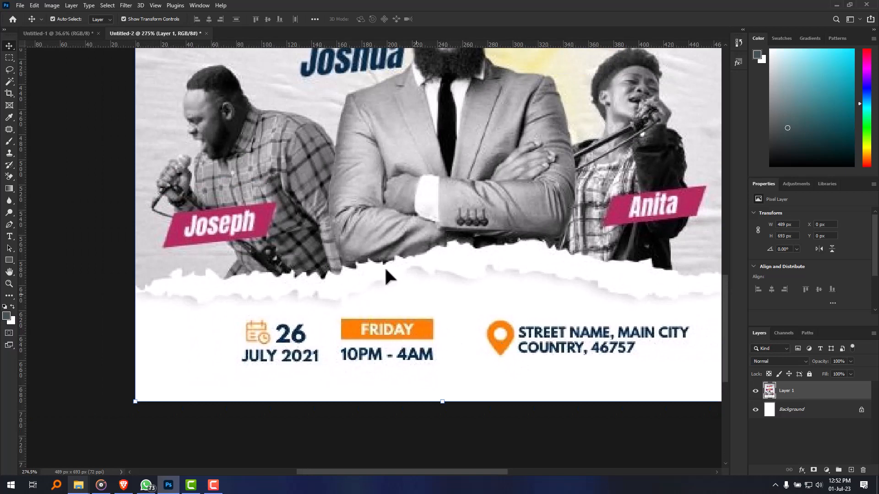
pyautogui.click(71, 34)
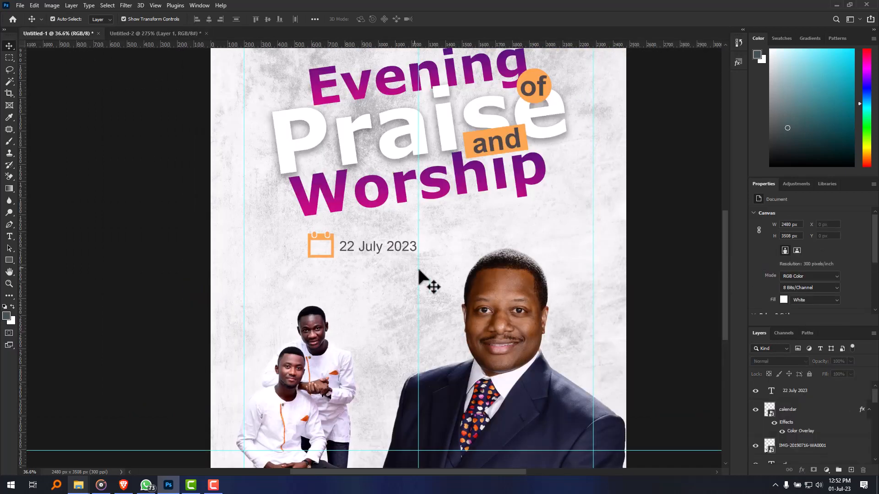
pyautogui.scroll(-1, 424, 279)
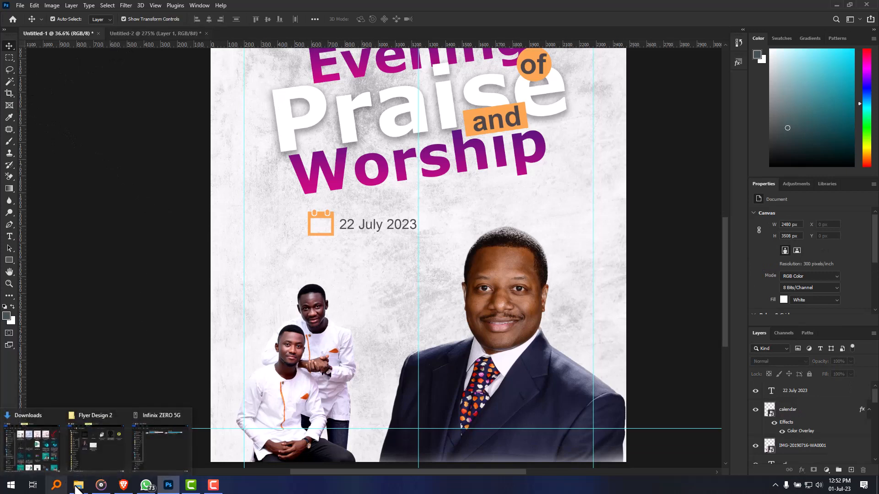
pyautogui.click(89, 467)
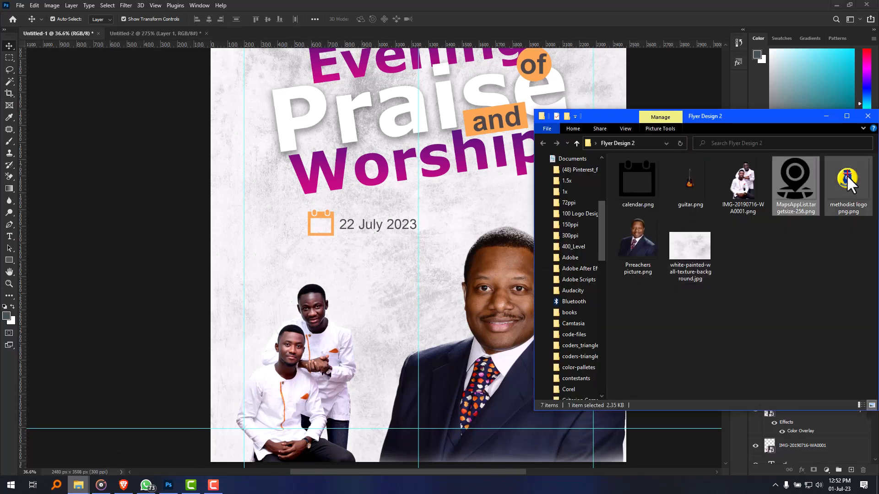
pyautogui.moveTo(802, 177); pyautogui.dragTo(364, 293)
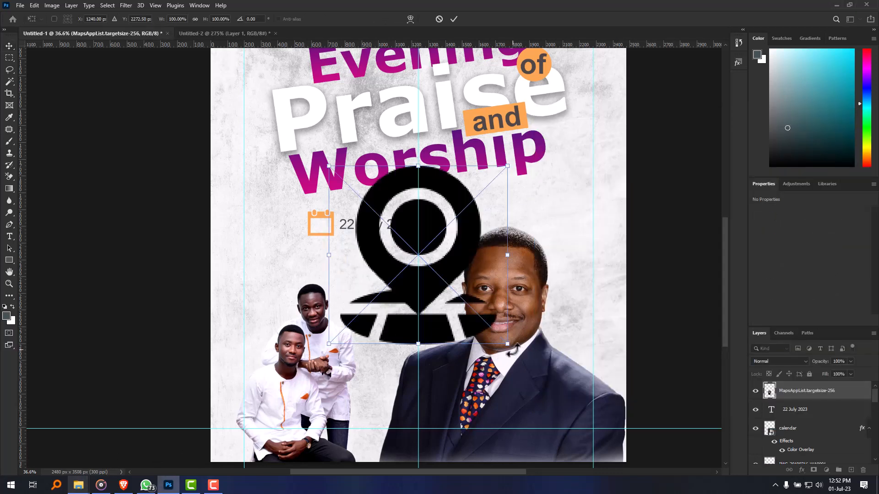
pyautogui.moveTo(508, 346); pyautogui.dragTo(439, 275)
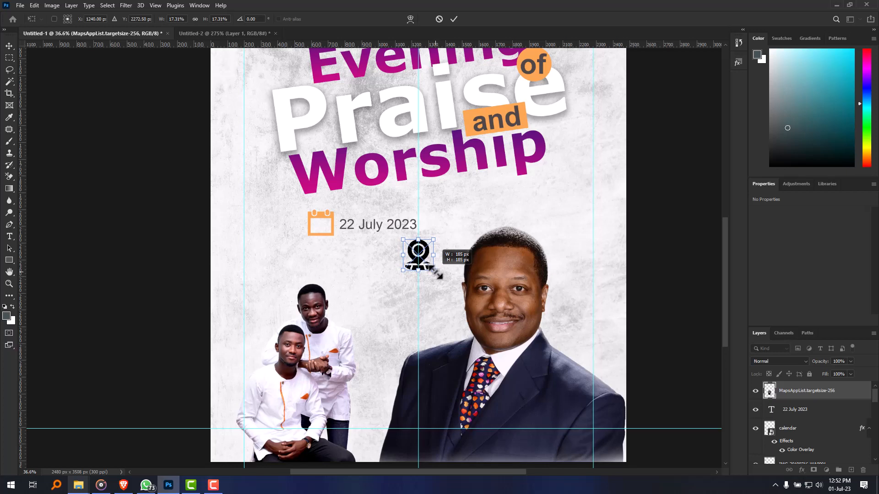
pyautogui.moveTo(439, 275); pyautogui.dragTo(327, 259)
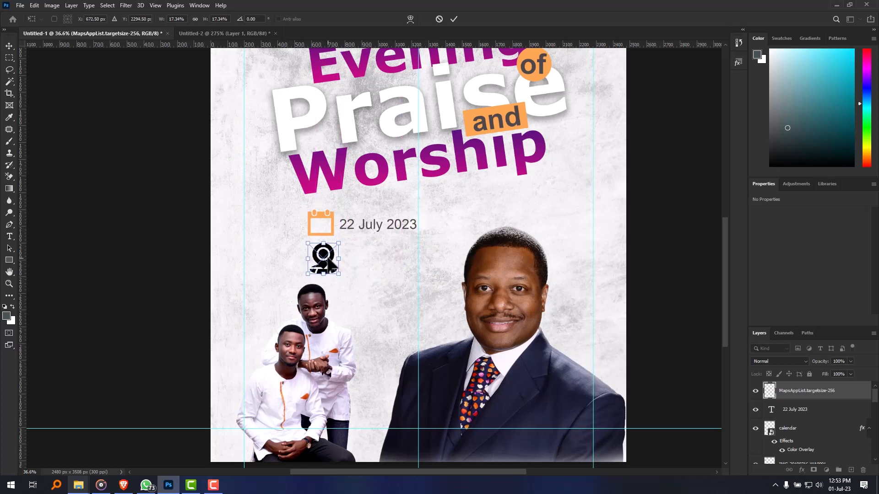
pyautogui.press('Return')
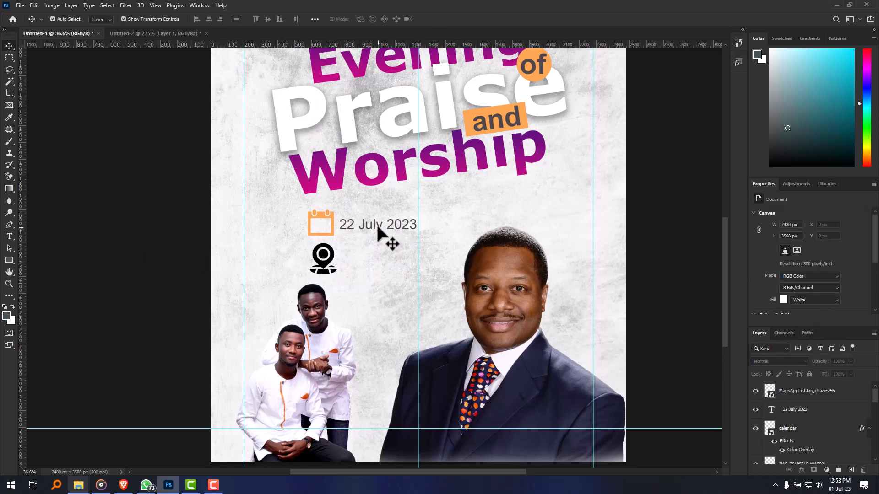
# Step: Duplicate the date text beside the map-pin icon and replace the copy's wording with the venue address
pyautogui.click(390, 229)
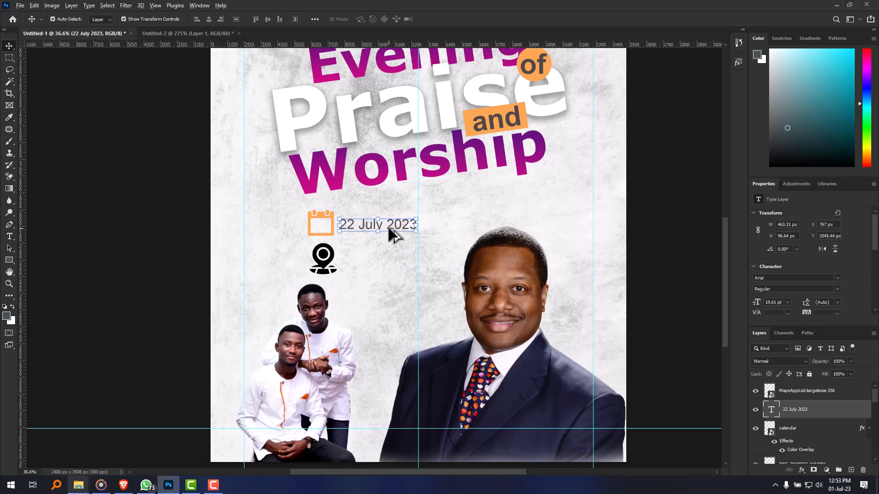
pyautogui.moveTo(389, 231); pyautogui.dragTo(391, 270)
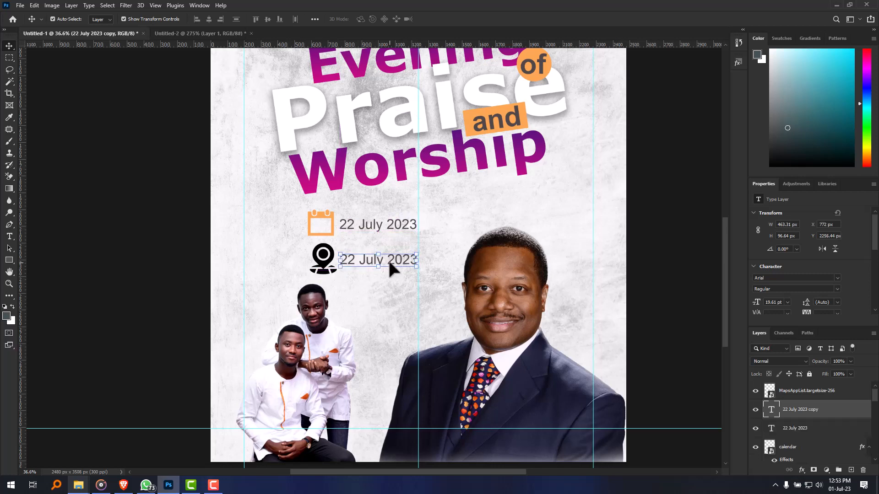
pyautogui.doubleClick(389, 264)
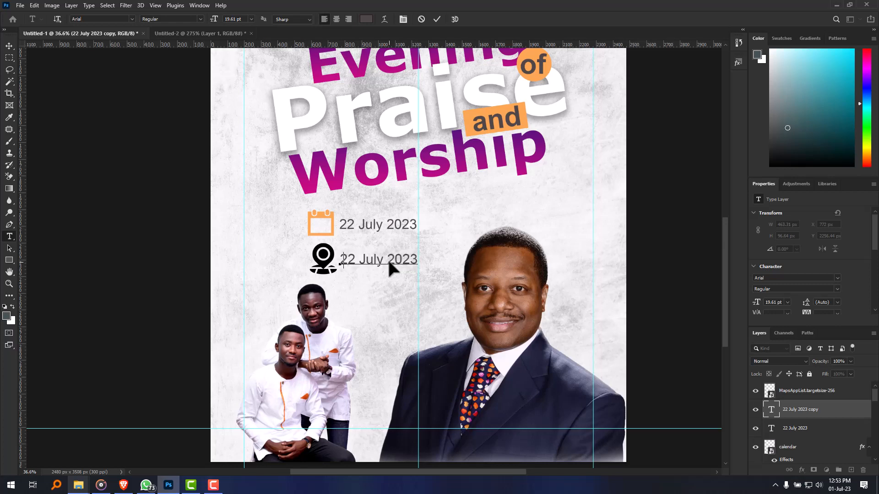
pyautogui.press('BackSpace')
pyautogui.write('0')
pyautogui.press('BackSpace')
pyautogui.write('10 NTA ROAD')
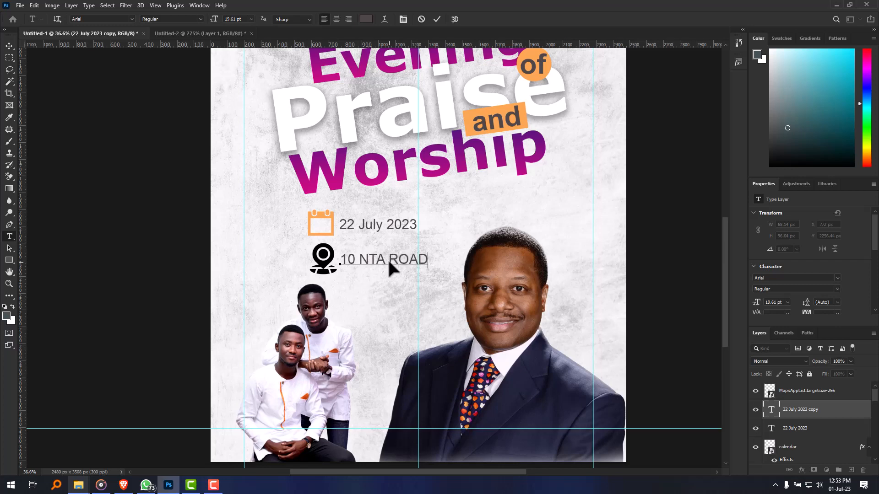
pyautogui.write(', PH')
pyautogui.click(9, 46)
# Step: Add a vertical guide through the centre of the calendar icon
pyautogui.click(324, 261)
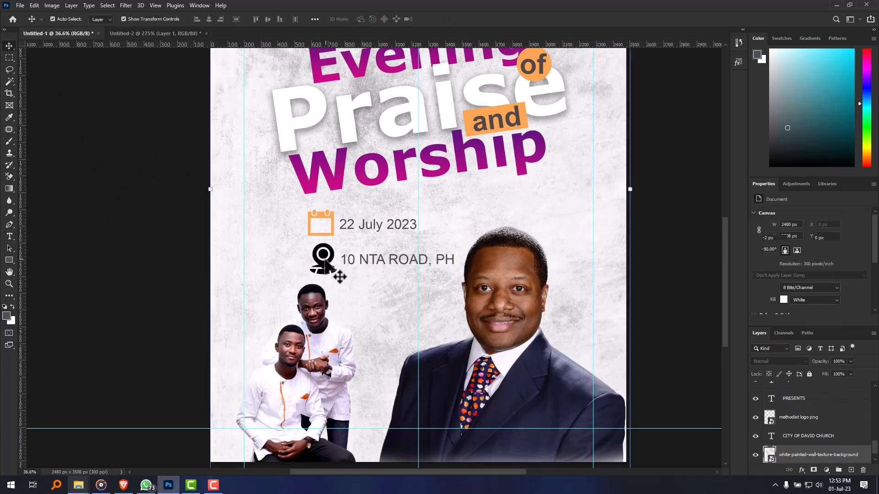
pyautogui.click(324, 262)
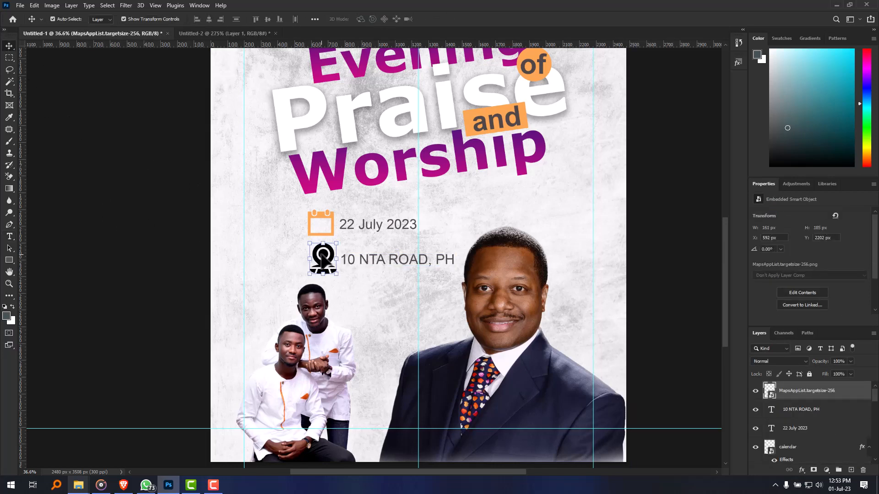
pyautogui.click(269, 236)
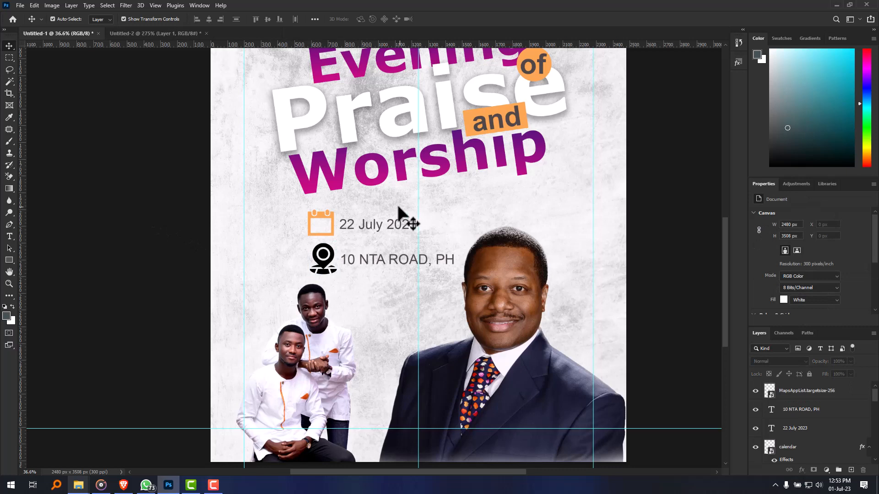
pyautogui.click(322, 225)
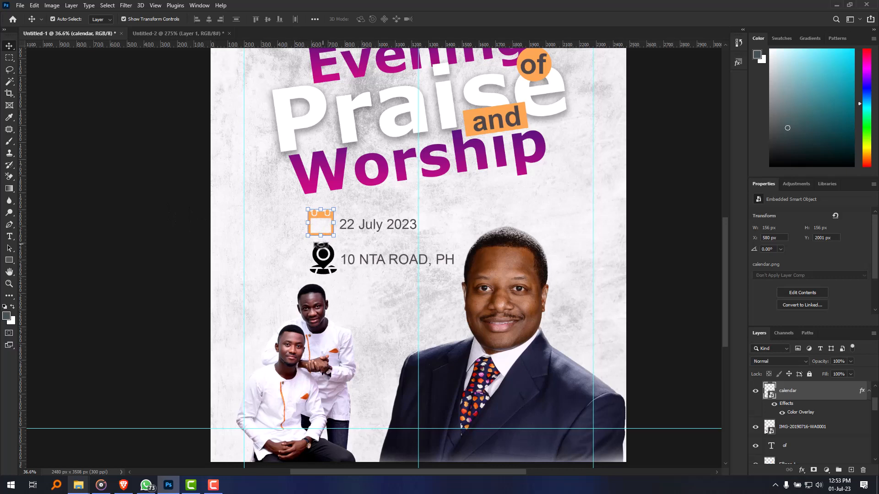
pyautogui.click(141, 222)
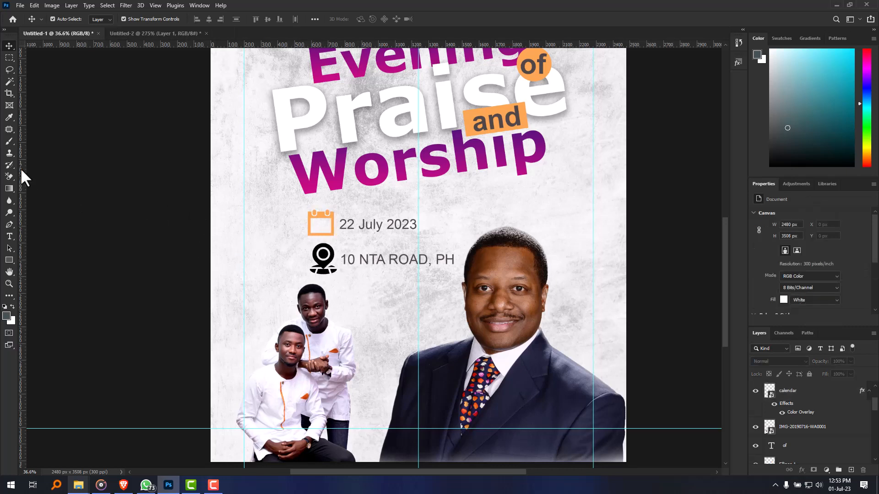
pyautogui.moveTo(21, 167); pyautogui.dragTo(300, 247)
pyautogui.click(328, 214)
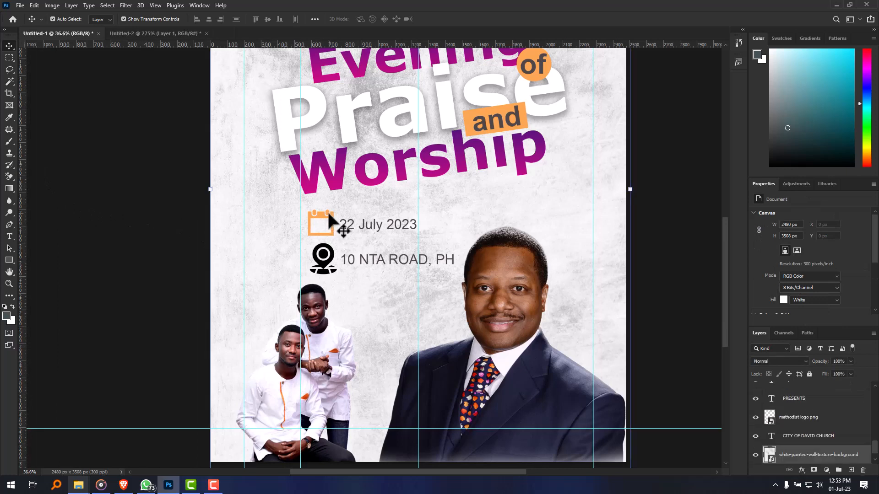
pyautogui.click(329, 214)
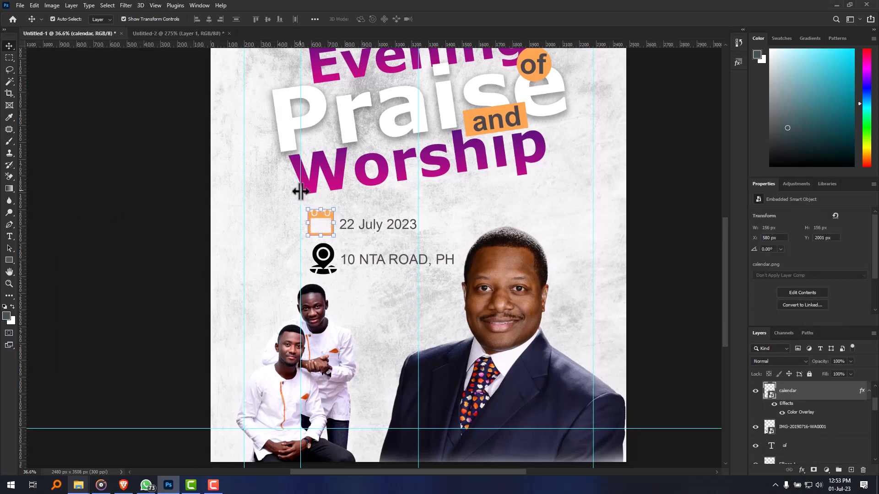
pyautogui.moveTo(300, 192); pyautogui.dragTo(321, 255)
pyautogui.hotkey('ctrl', 't')
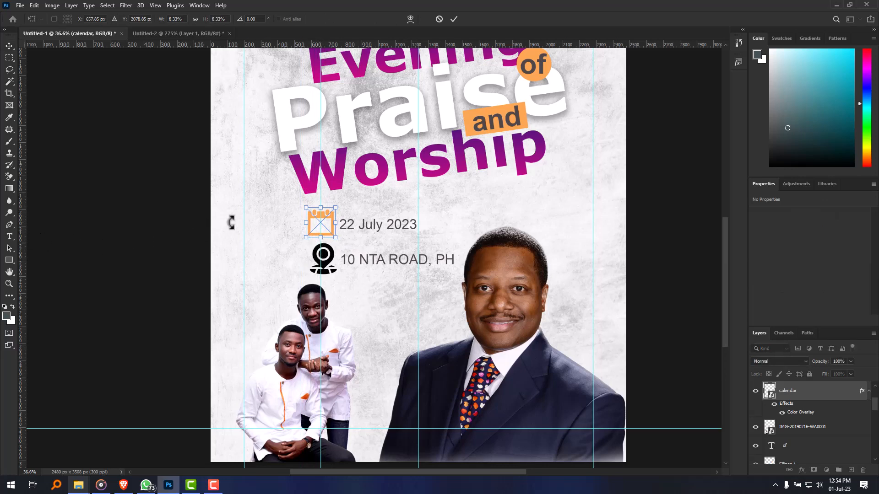
pyautogui.press('Return')
# Step: Shift the map-pin icon so it is centred on the vertical guide under the calendar icon
pyautogui.click(326, 258)
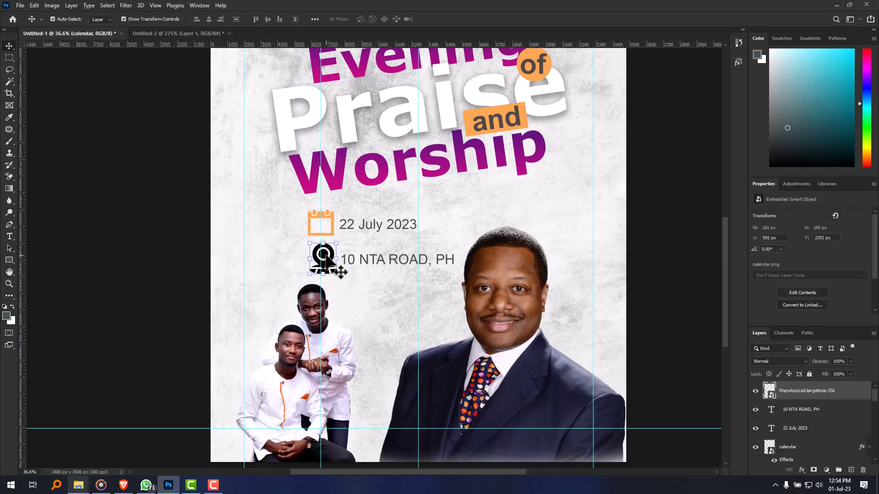
pyautogui.moveTo(324, 260); pyautogui.dragTo(323, 260)
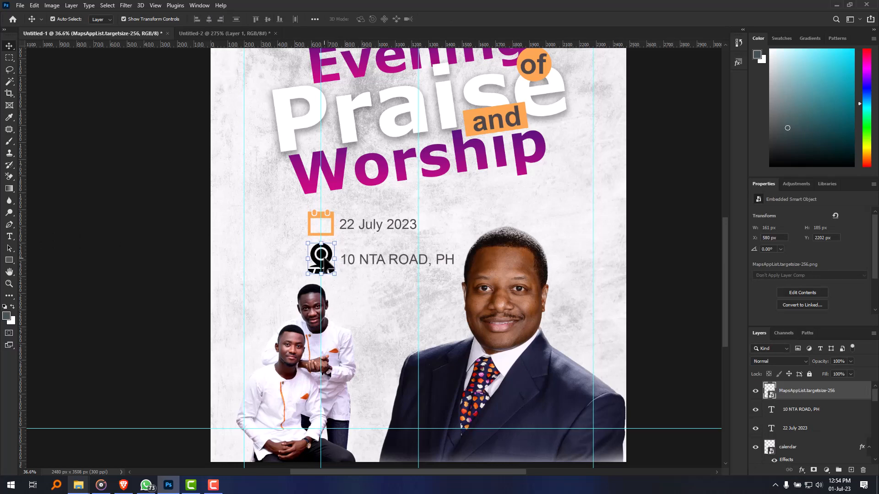
pyautogui.click(169, 253)
# Step: Apply an orange Color Overlay with Normal blending and 100% opacity to the map-pin icon
pyautogui.click(321, 256)
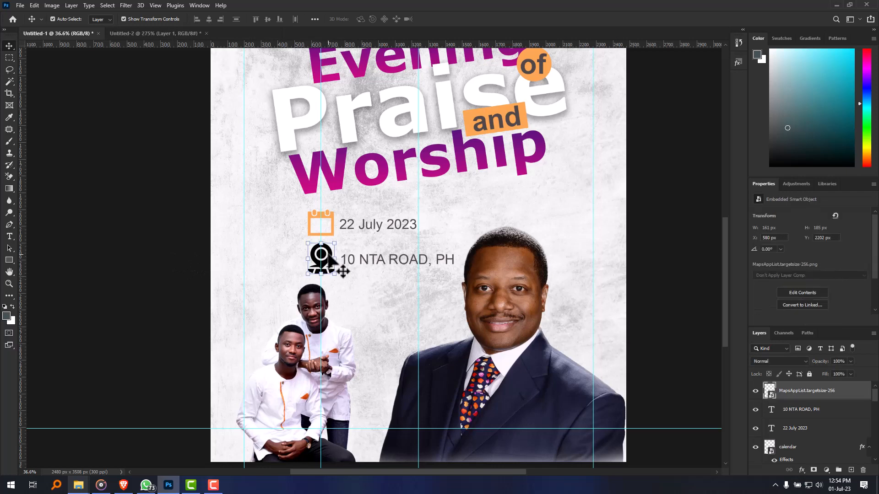
pyautogui.rightClick(818, 395)
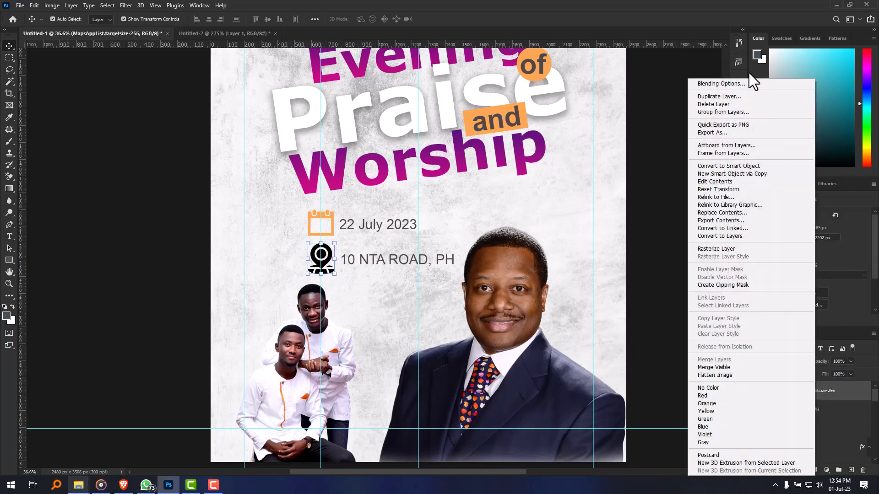
pyautogui.click(742, 86)
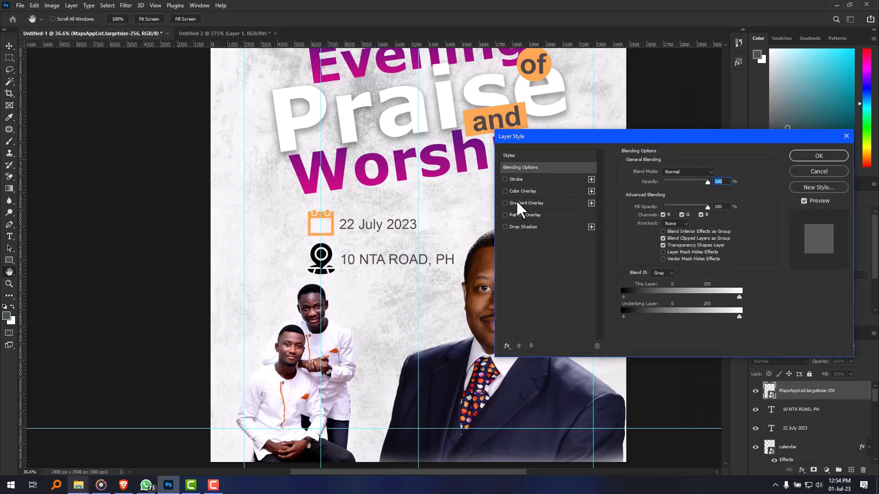
pyautogui.click(518, 190)
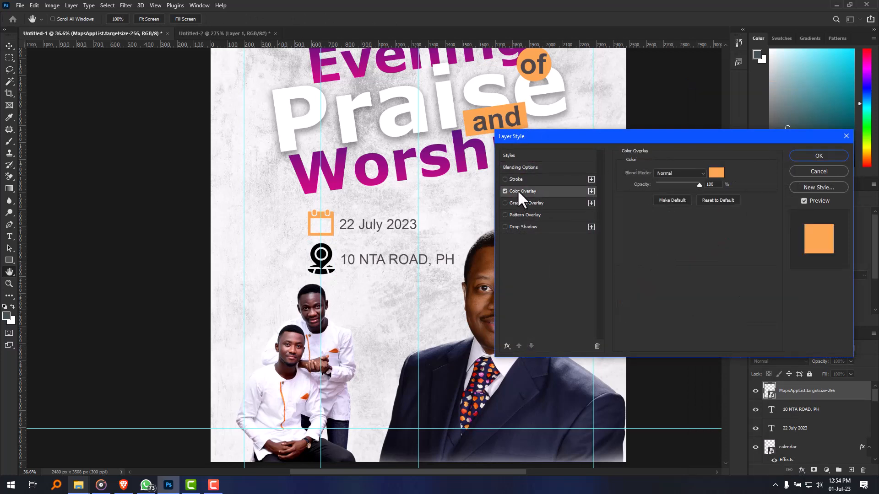
pyautogui.click(814, 155)
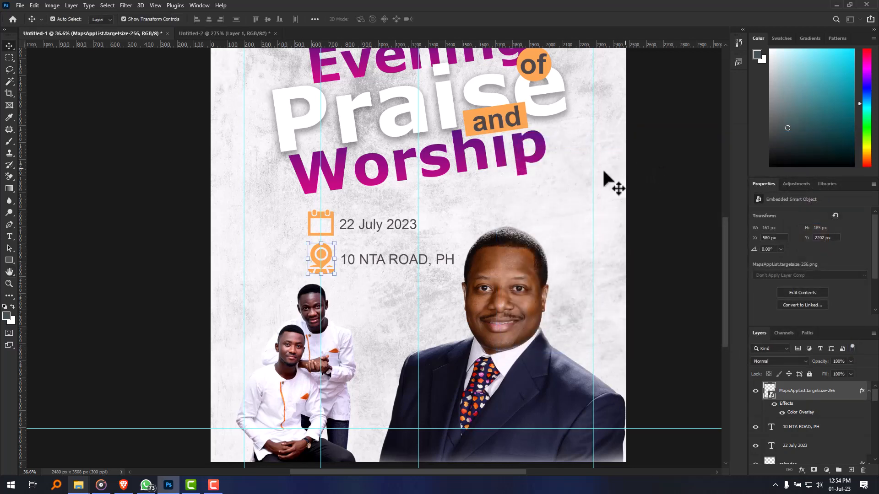
pyautogui.click(190, 249)
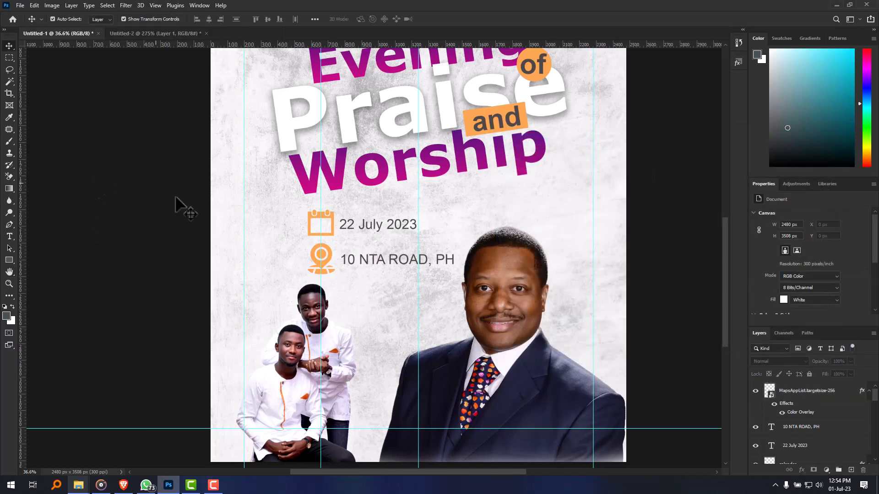
# Step: Check the reference flyer and draw a rectangle about 541 × 200 px over the pastor's suit, just above the horizontal guide
pyautogui.scroll(-3, 504, 376)
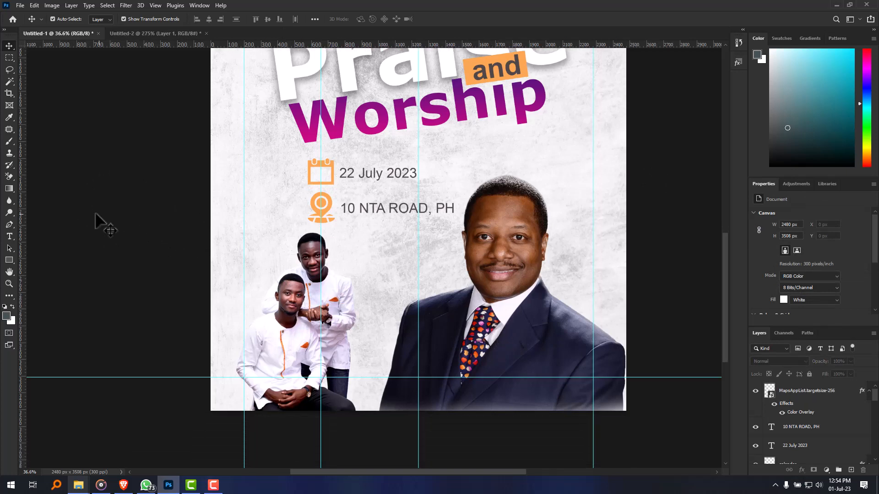
pyautogui.click(149, 36)
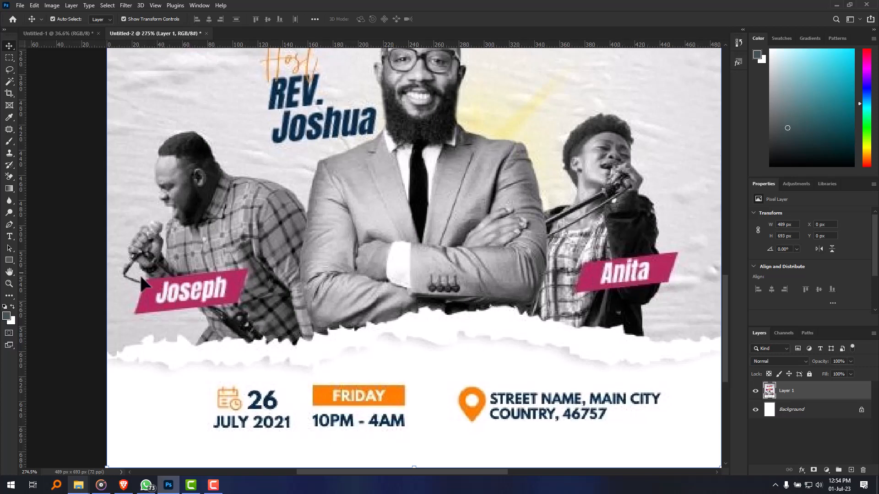
pyautogui.click(53, 34)
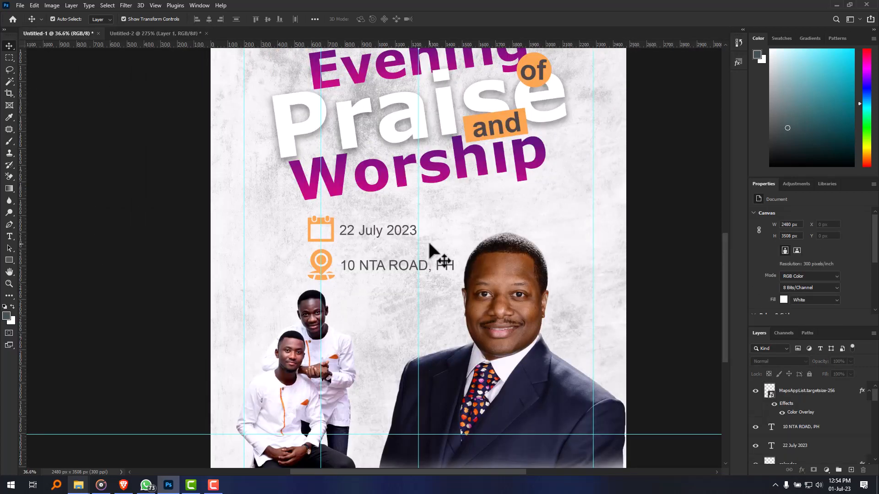
pyautogui.scroll(-4, 430, 249)
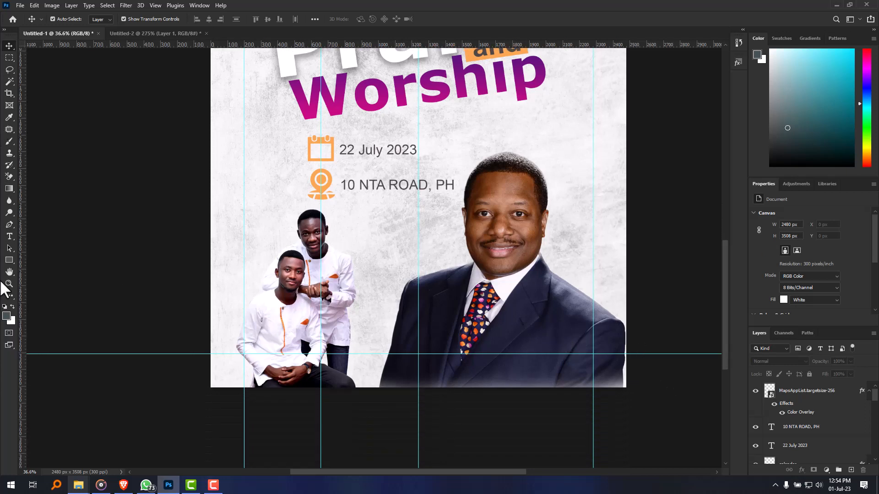
pyautogui.click(9, 260)
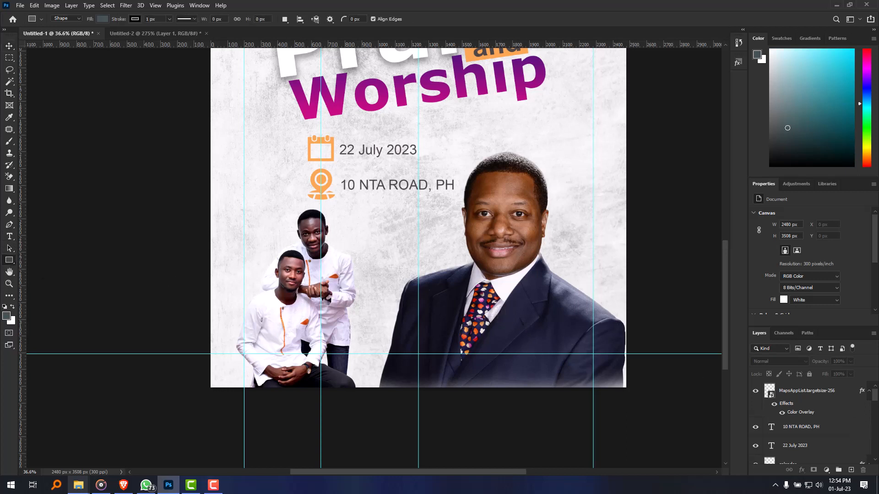
pyautogui.click(817, 394)
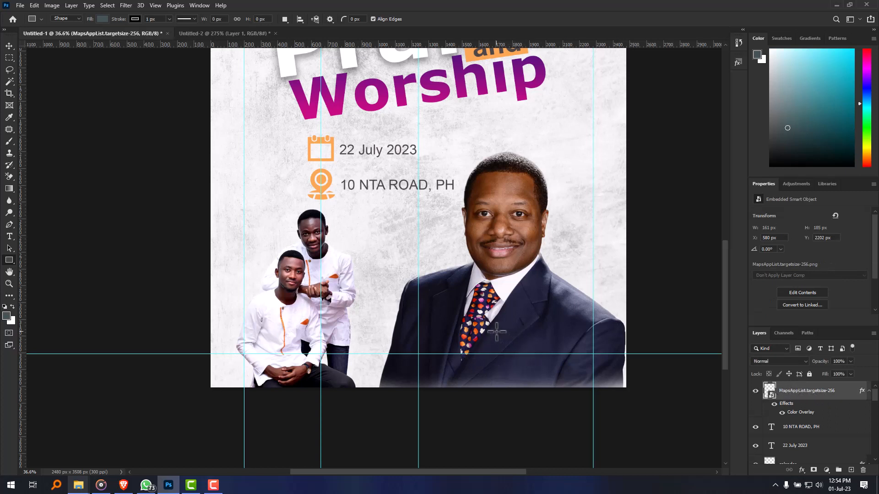
pyautogui.moveTo(496, 317); pyautogui.dragTo(586, 349)
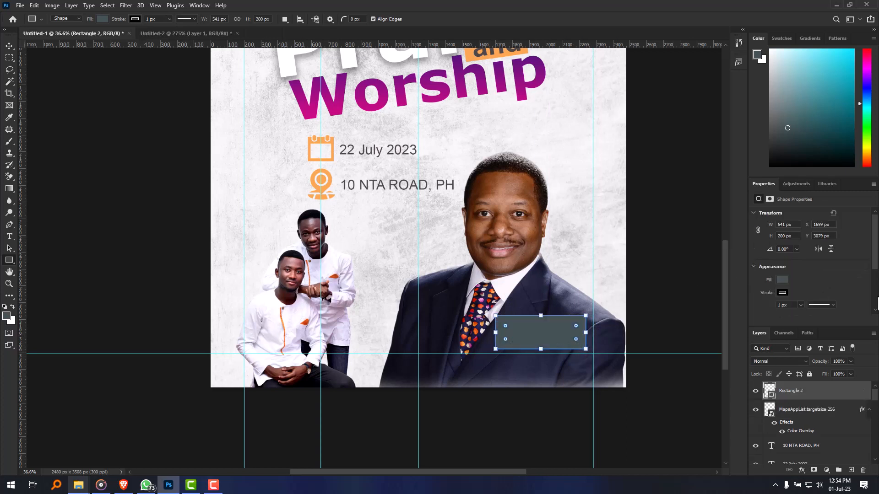
# Step: Remove the new rectangle's stroke and fill it with the recently used orange
pyautogui.click(783, 292)
pyautogui.click(756, 311)
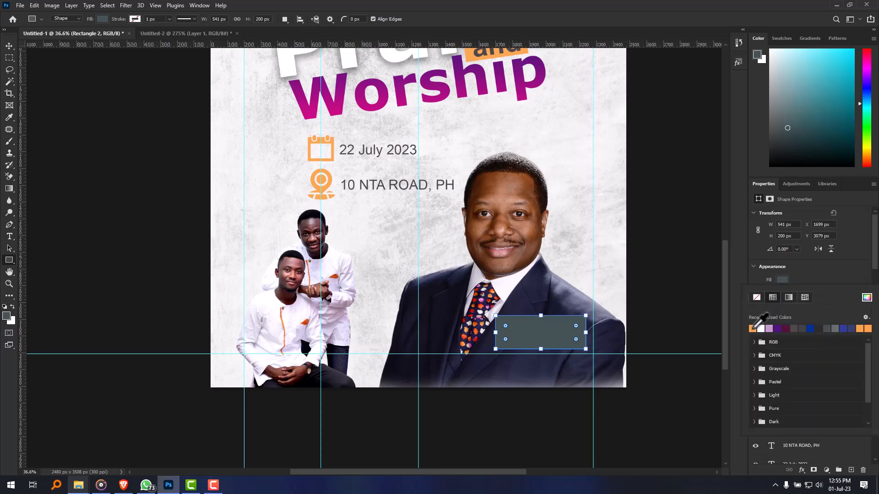
pyautogui.click(753, 329)
pyautogui.click(847, 265)
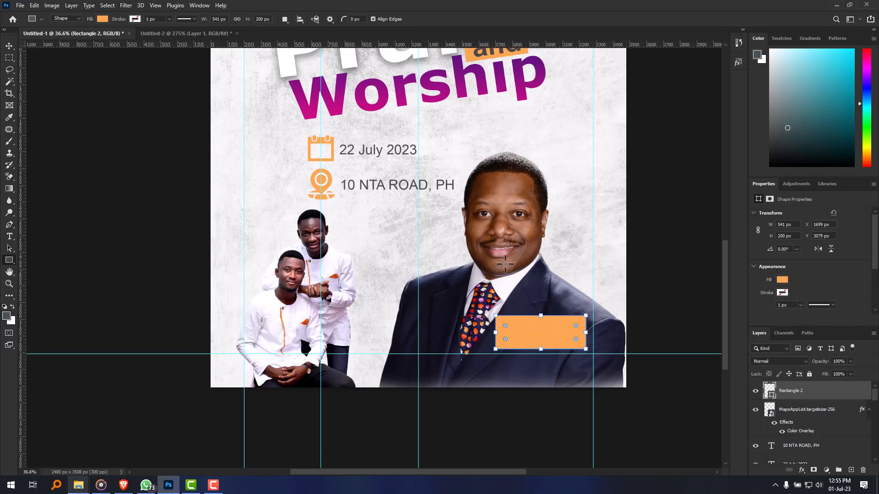
# Step: Examine the slanted name banners in the reference flyer and select the orange rectangle over the pastor's suit
pyautogui.scroll(4, 418, 186)
pyautogui.scroll(-2, 405, 327)
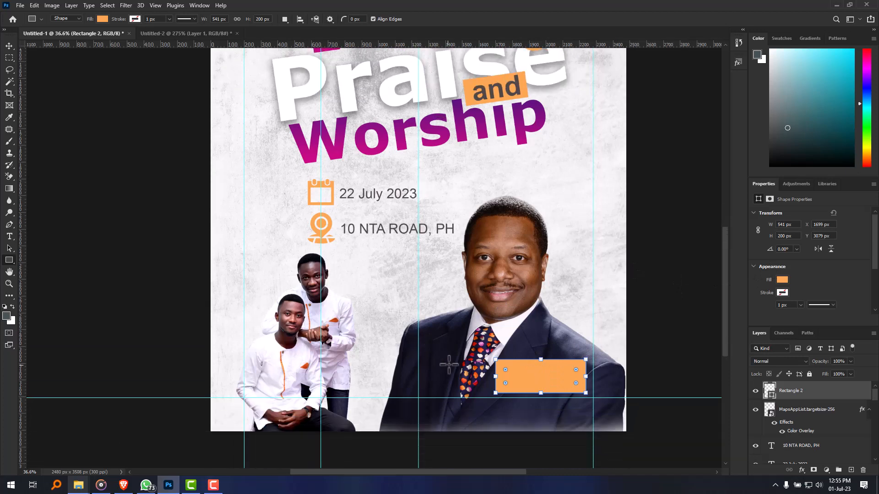
pyautogui.scroll(-3, 367, 330)
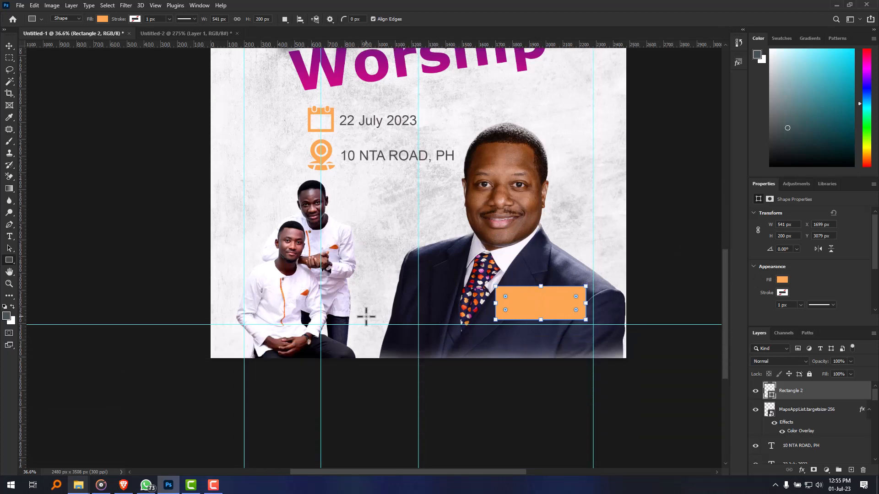
pyautogui.click(9, 46)
pyautogui.click(160, 33)
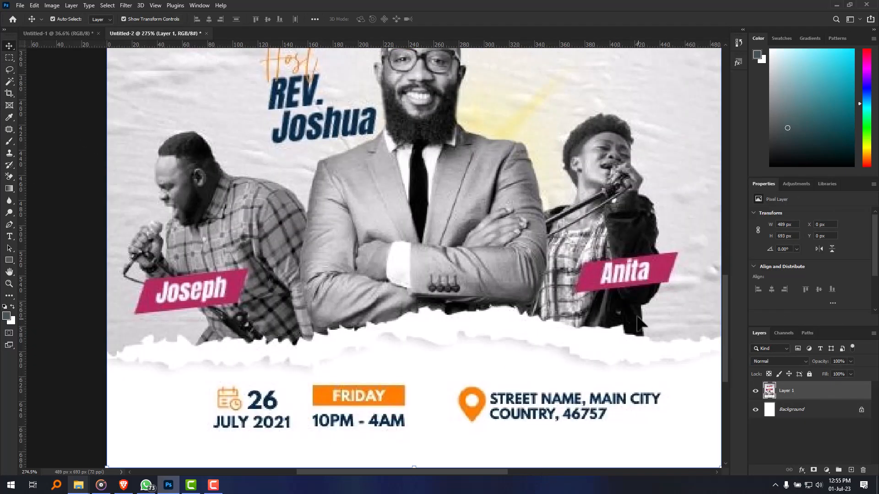
pyautogui.scroll(-1, 640, 323)
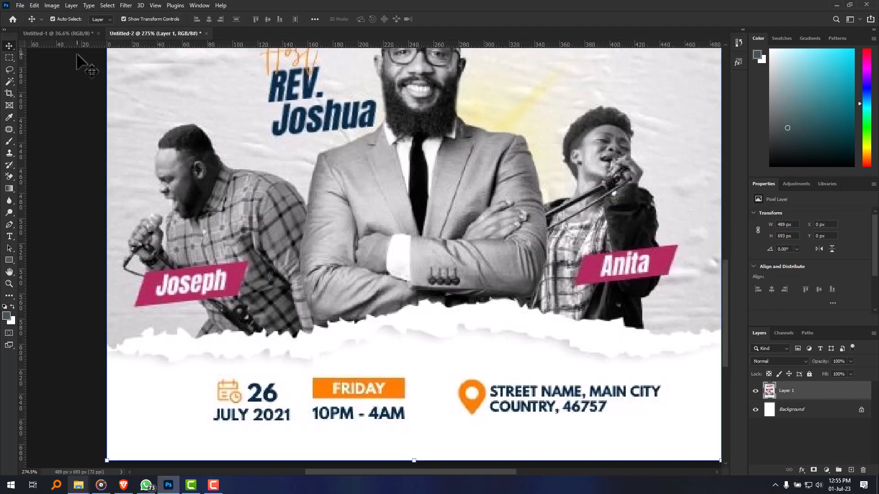
pyautogui.click(73, 34)
pyautogui.click(555, 409)
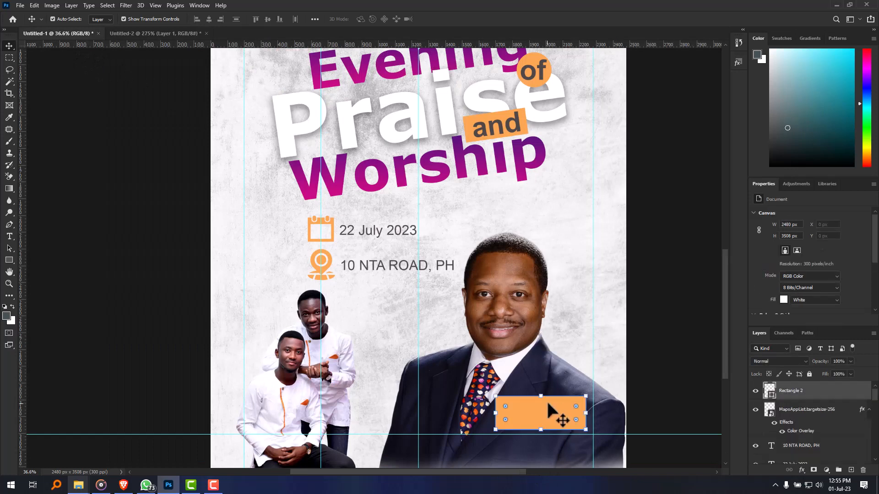
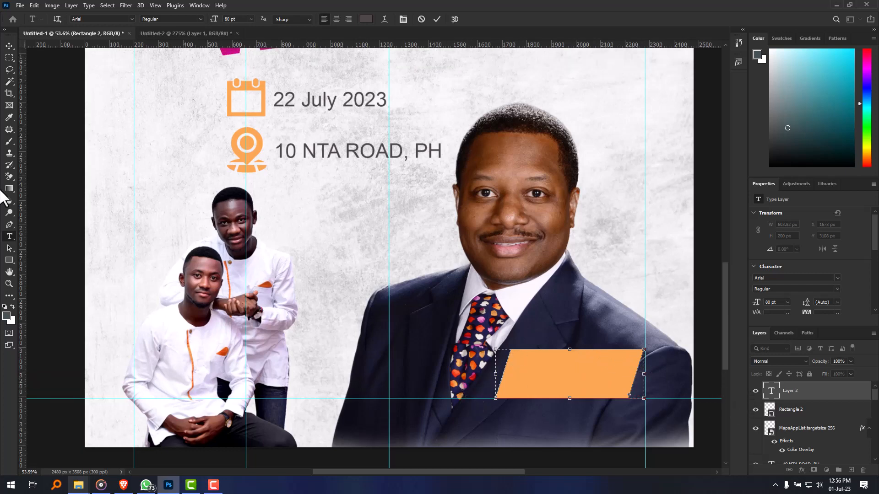
# Step: Discard the placeholder text started inside the orange parallelogram and reselect the shape
pyautogui.click(13, 48)
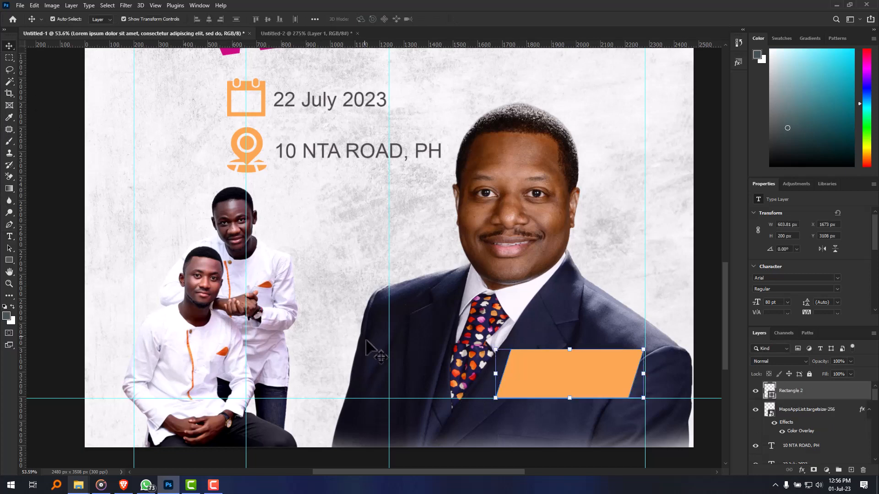
pyautogui.click(40, 139)
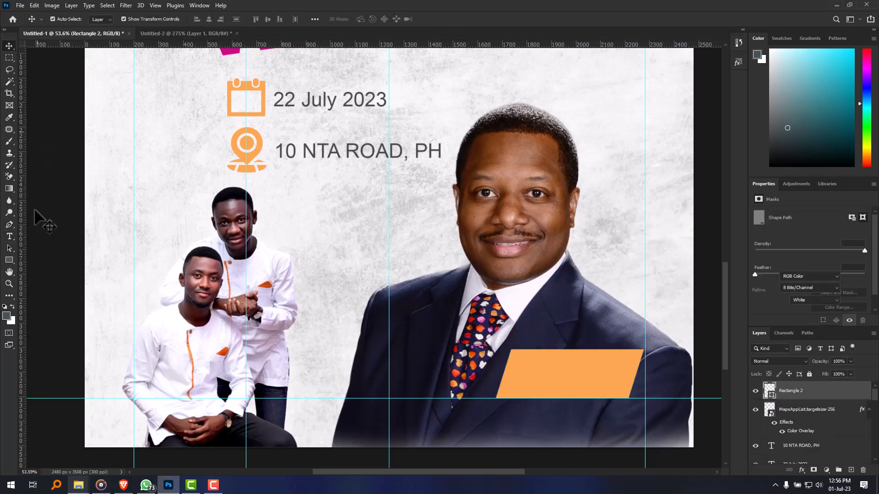
pyautogui.click(570, 373)
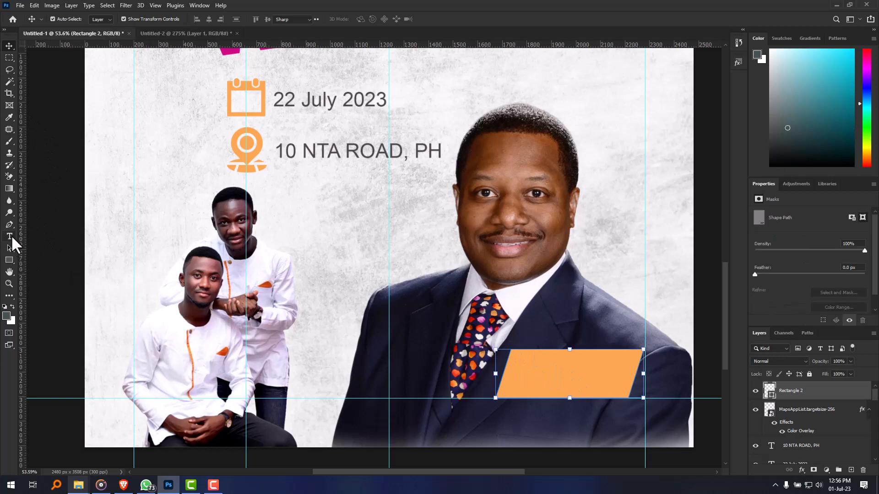
# Step: Add the pastor's title and name as a separate 80 pt Arial Regular text line on the flyer
pyautogui.click(10, 236)
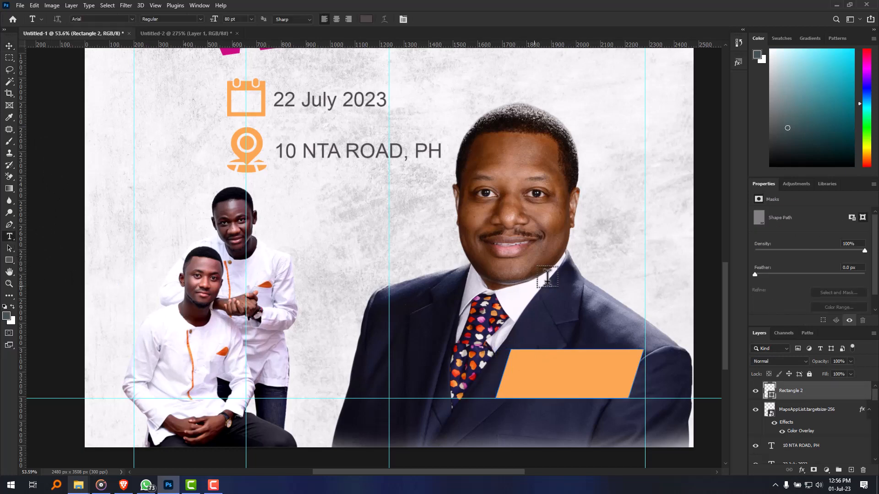
pyautogui.click(318, 208)
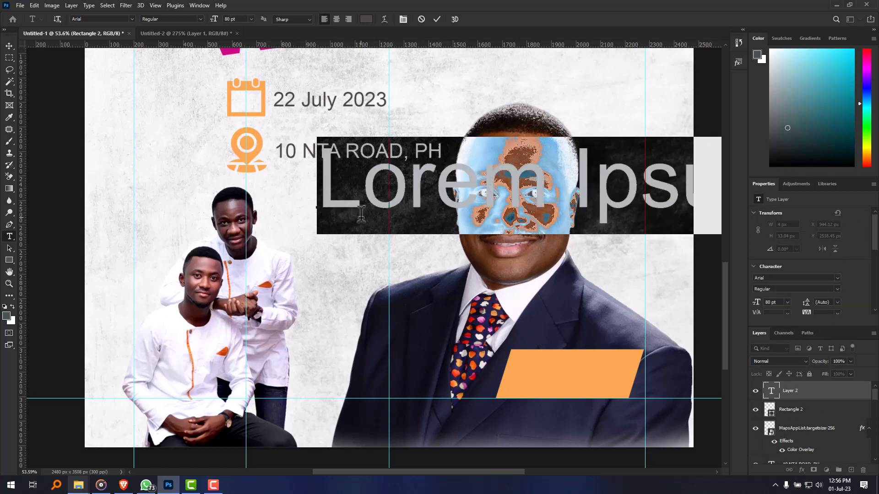
pyautogui.write('Ps')
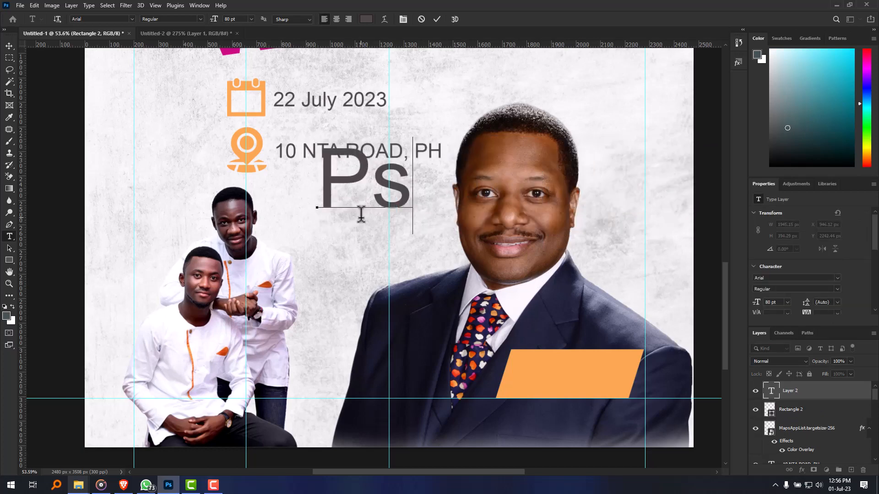
pyautogui.write('t. Obi')
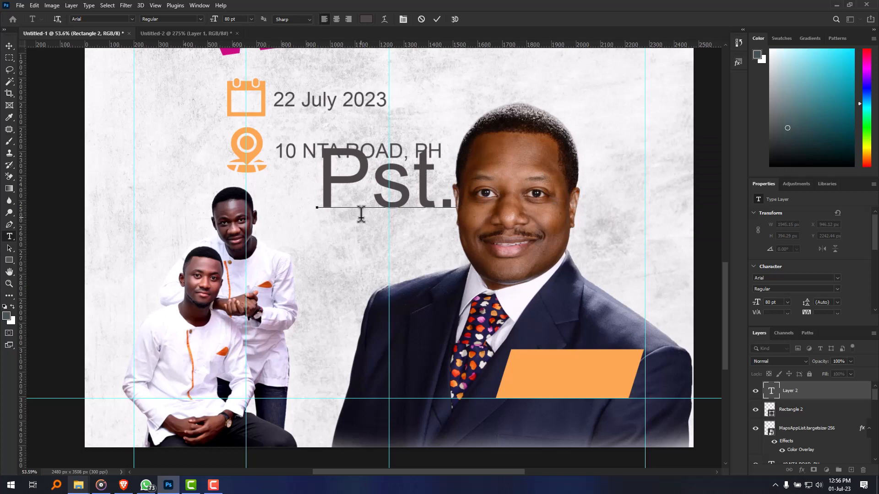
pyautogui.click(9, 46)
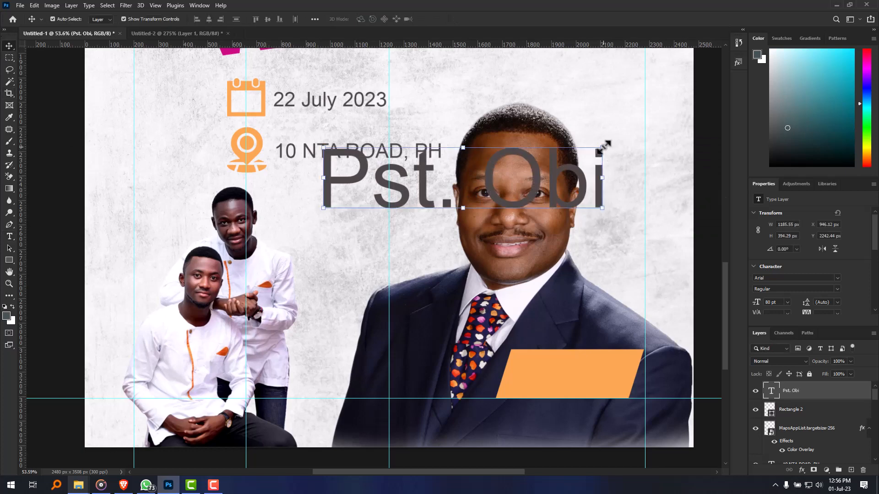
# Step: Scale the pastor's name down to about 33.64% and place it on the orange parallelogram
pyautogui.click(603, 148)
pyautogui.moveTo(600, 164); pyautogui.dragTo(534, 168)
pyautogui.moveTo(534, 138); pyautogui.dragTo(575, 373)
pyautogui.press('Return')
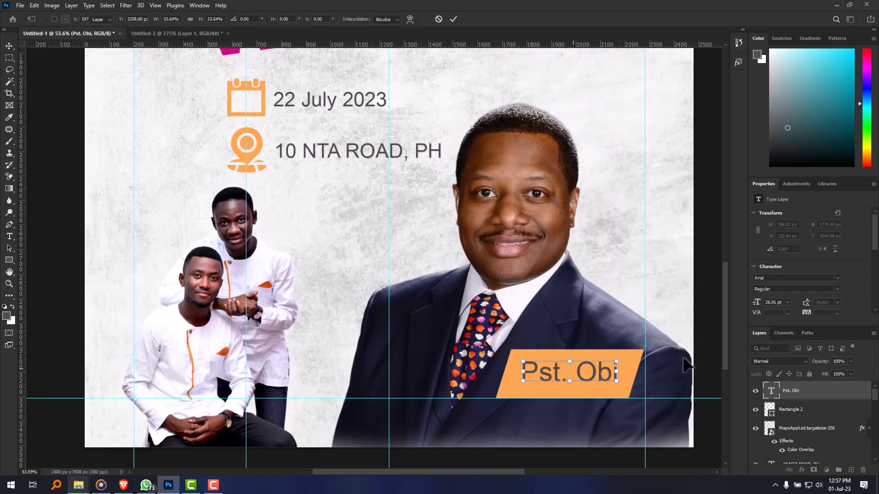
# Step: Set the pastor's name to Arial Bold and recentre it on the orange banner
pyautogui.click(836, 289)
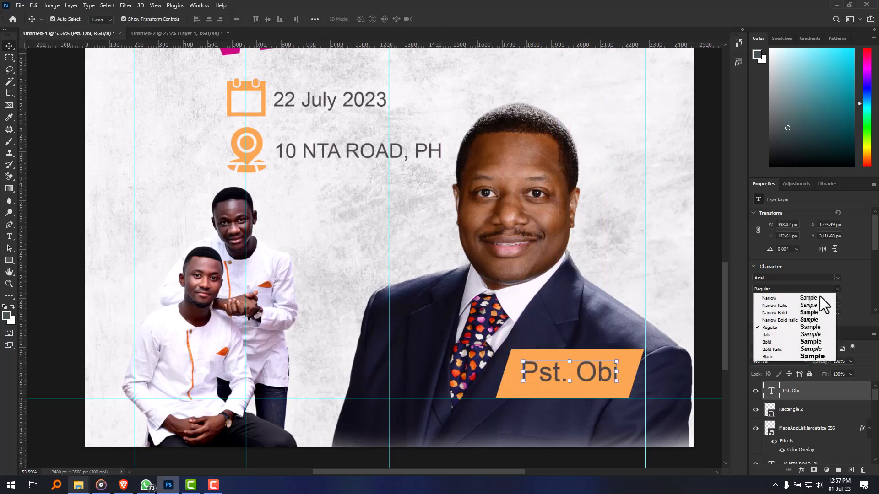
pyautogui.click(786, 341)
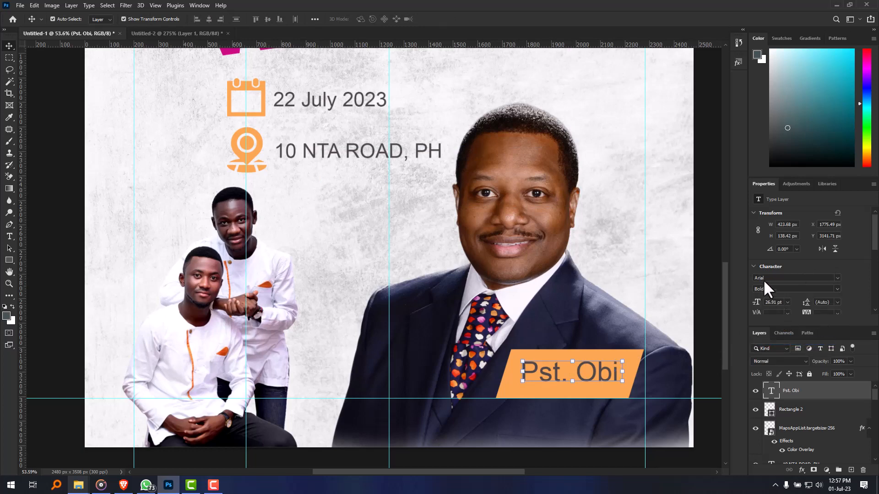
pyautogui.moveTo(594, 377); pyautogui.dragTo(591, 379)
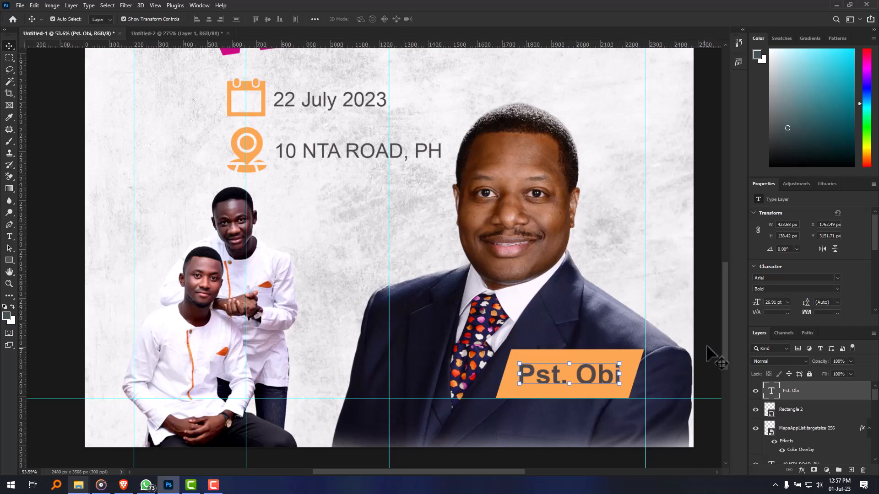
# Step: Recolour the pastor's name to dark navy #20204a, sampled from the tie in the photo
pyautogui.scroll(-2, 847, 300)
pyautogui.click(827, 303)
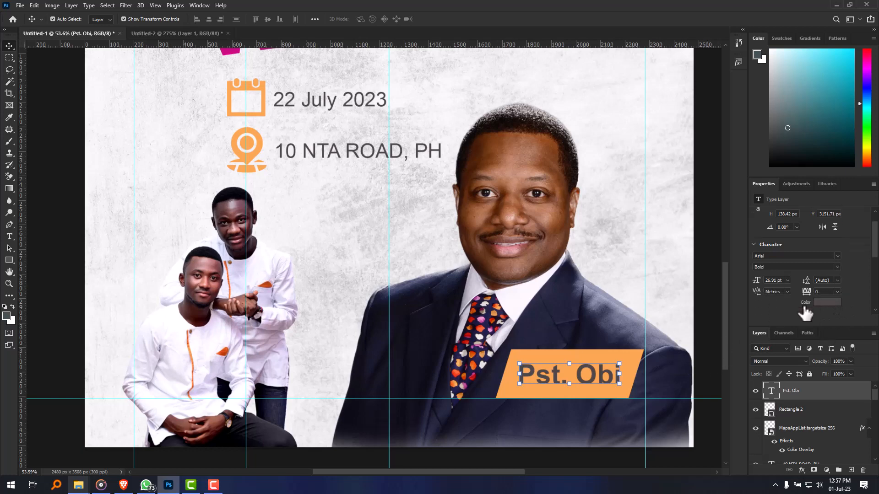
pyautogui.click(489, 322)
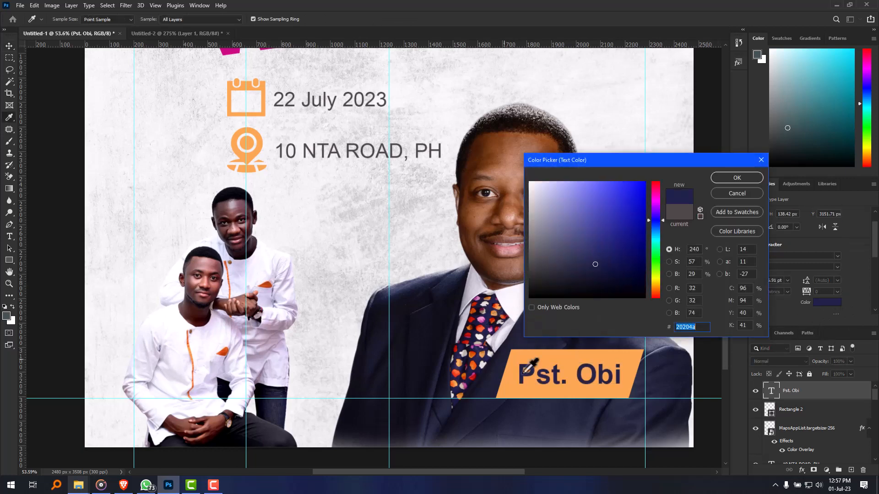
pyautogui.click(722, 175)
pyautogui.press('v')
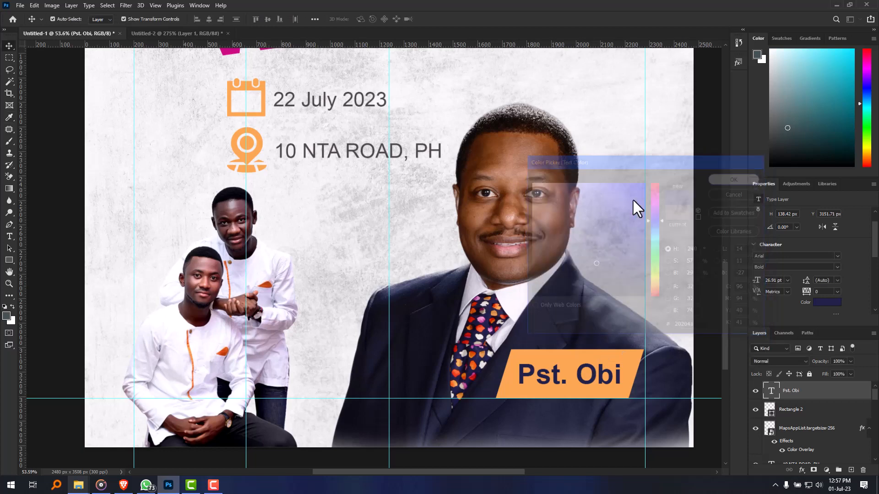
# Step: Nudge the pastor's name slightly upward so it sits centred vertically in the orange banner
pyautogui.click(359, 235)
pyautogui.scroll(-2, 632, 375)
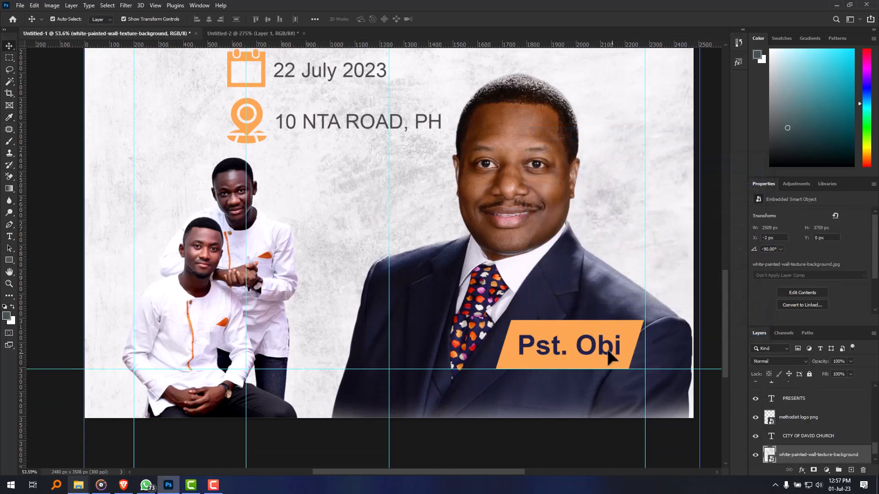
pyautogui.moveTo(585, 349); pyautogui.dragTo(586, 344)
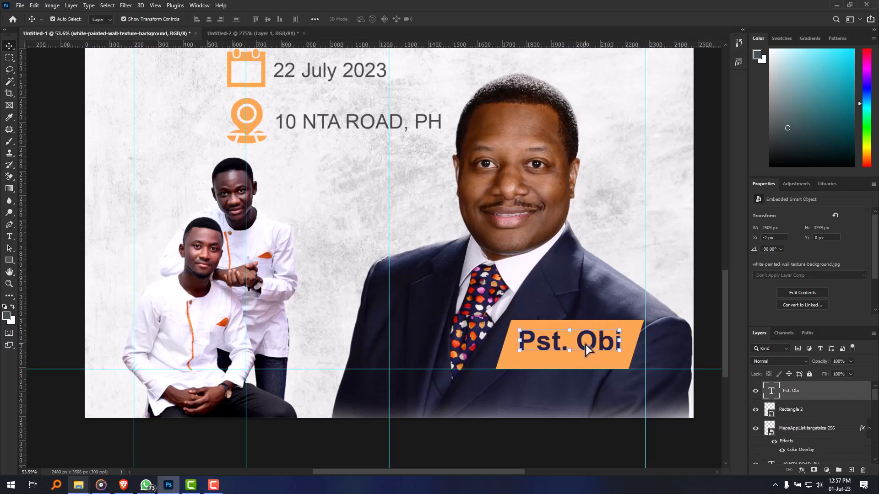
pyautogui.click(319, 238)
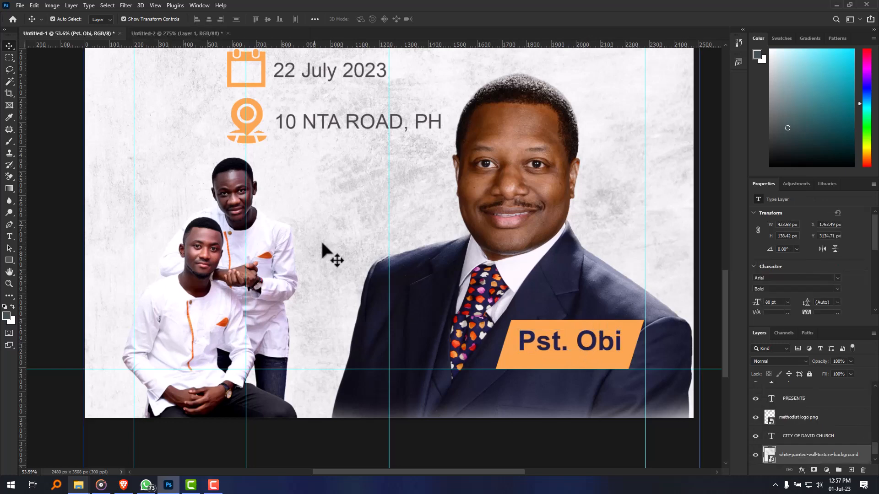
# Step: Add a text line reading "mininstering" in the empty area between the two photos
pyautogui.click(9, 236)
pyautogui.click(322, 203)
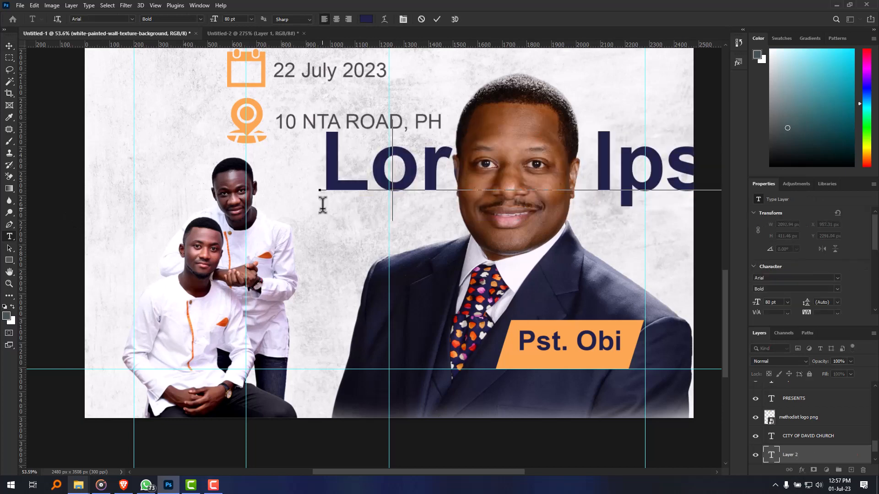
pyautogui.write('min')
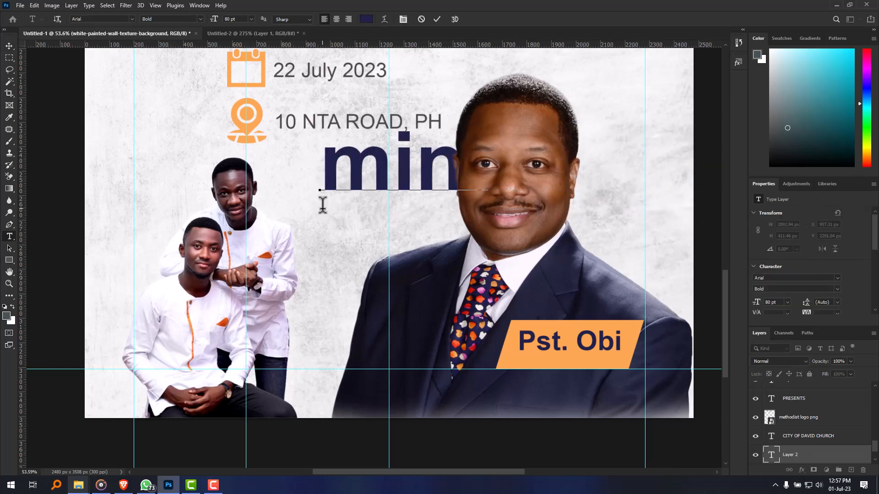
pyautogui.write('ister')
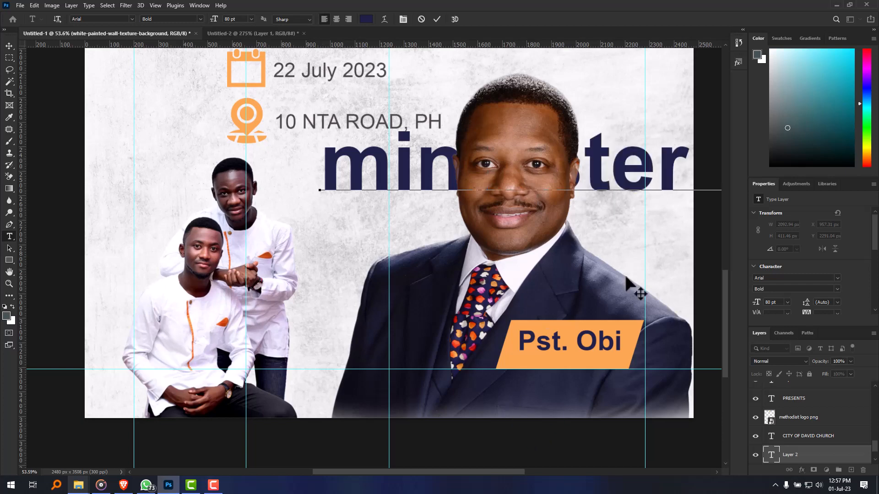
pyautogui.click(8, 46)
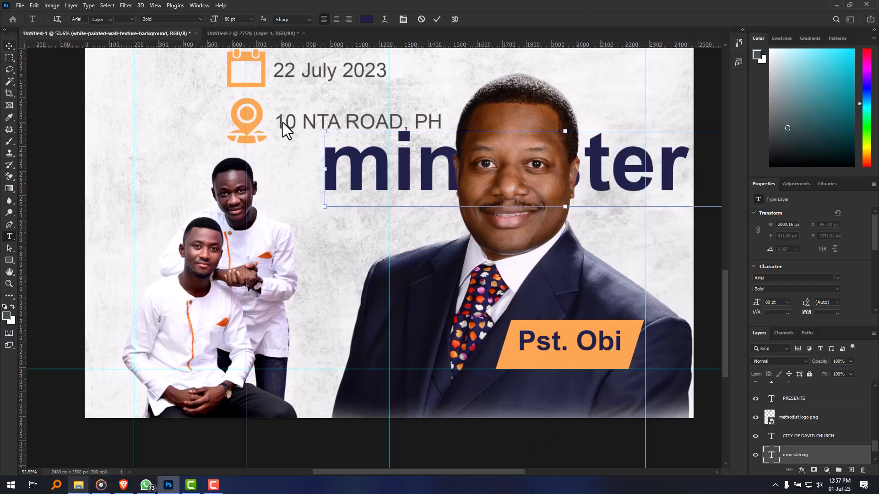
# Step: Set the "mininstering" text to 16 pt Arial Regular
pyautogui.click(788, 302)
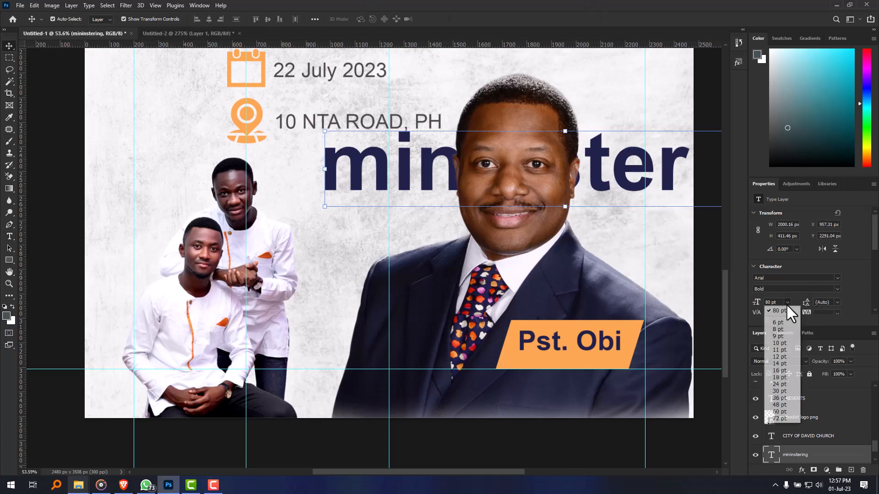
pyautogui.click(784, 366)
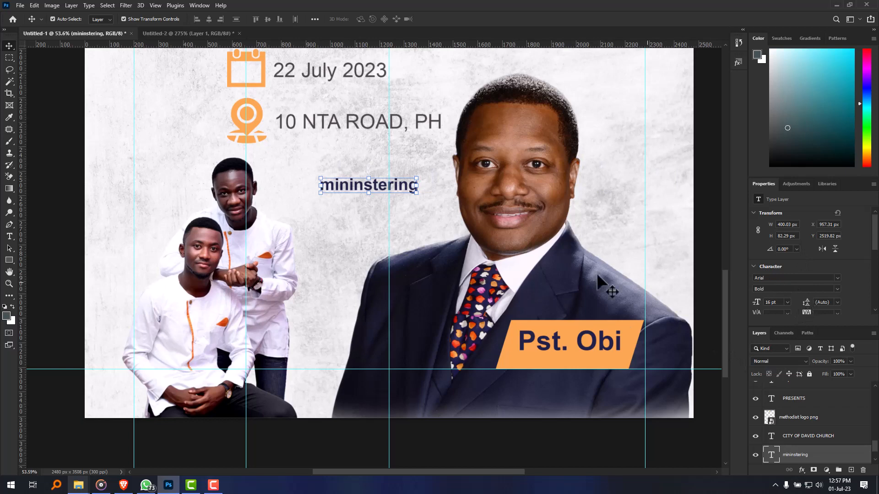
pyautogui.click(836, 290)
pyautogui.click(779, 327)
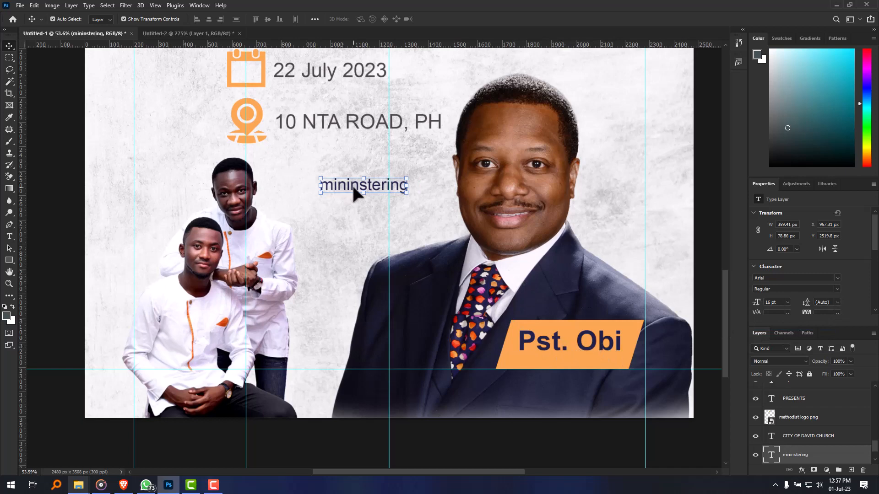
# Step: Bring the "mininstering" layer to the top of the stack and place it just below the pastor's name on the orange banner
pyautogui.moveTo(355, 192); pyautogui.dragTo(610, 275)
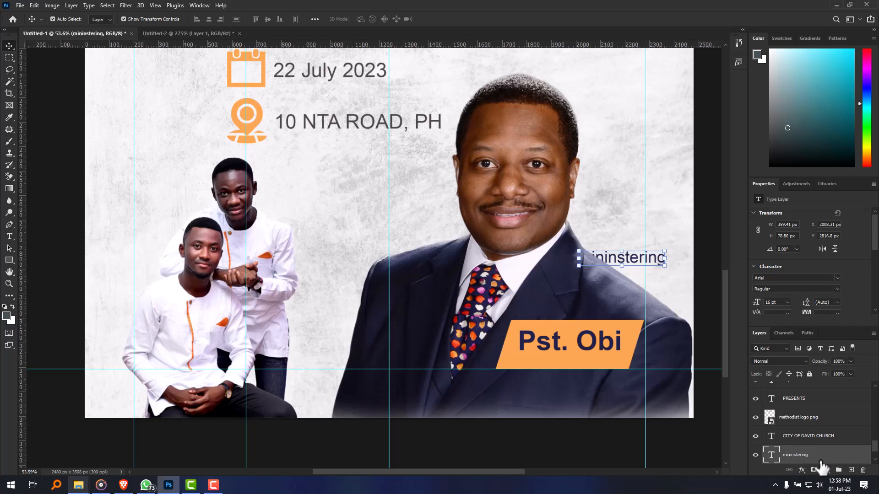
pyautogui.moveTo(836, 464); pyautogui.dragTo(801, 381)
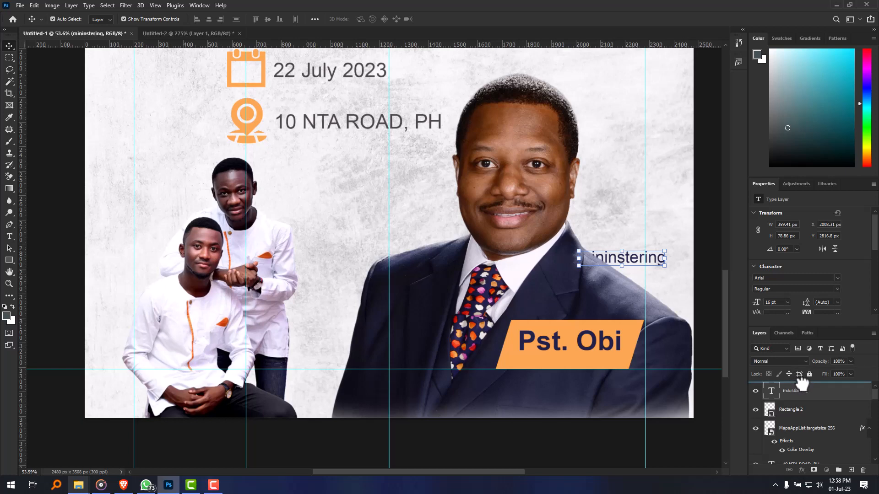
pyautogui.moveTo(801, 380)
pyautogui.mouseDown()
pyautogui.moveTo(797, 416)
pyautogui.moveTo(801, 386)
pyautogui.mouseUp()
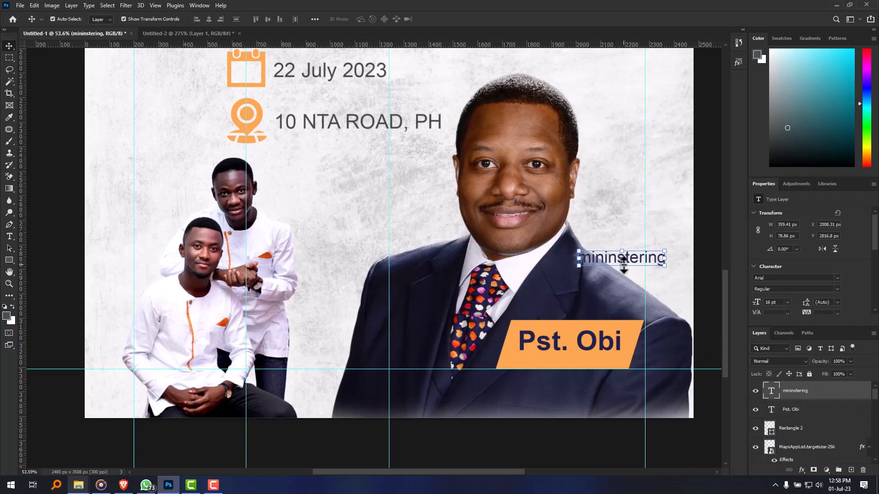
pyautogui.moveTo(623, 265); pyautogui.dragTo(571, 365)
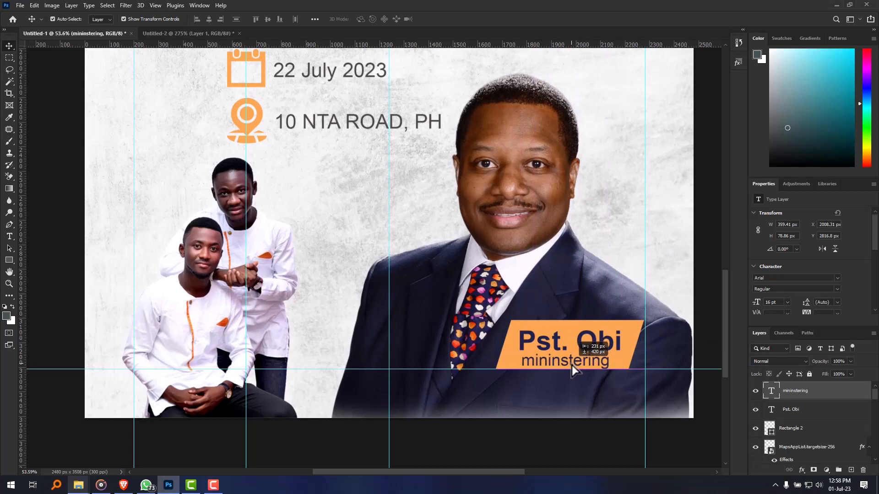
pyautogui.click(587, 450)
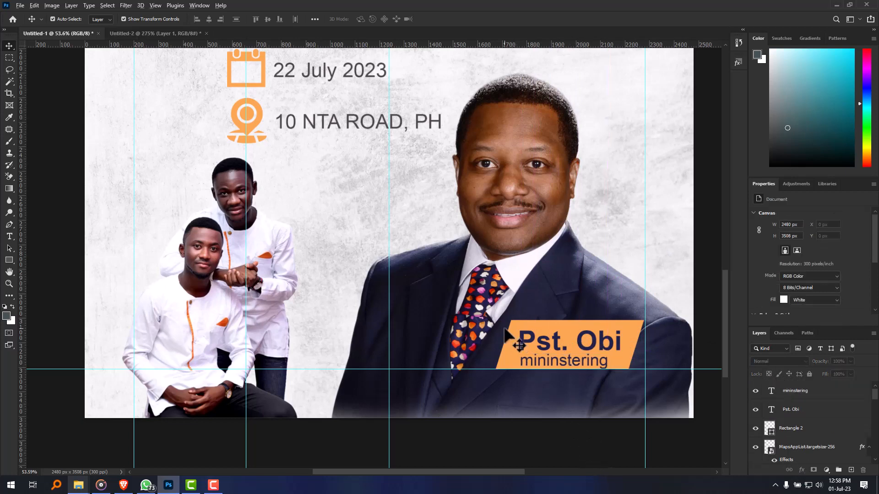
# Step: Duplicate the orange banner and the pastor's name, placing the copies over the photo of the two men
pyautogui.scroll(-5, 504, 329)
pyautogui.scroll(1, 442, 336)
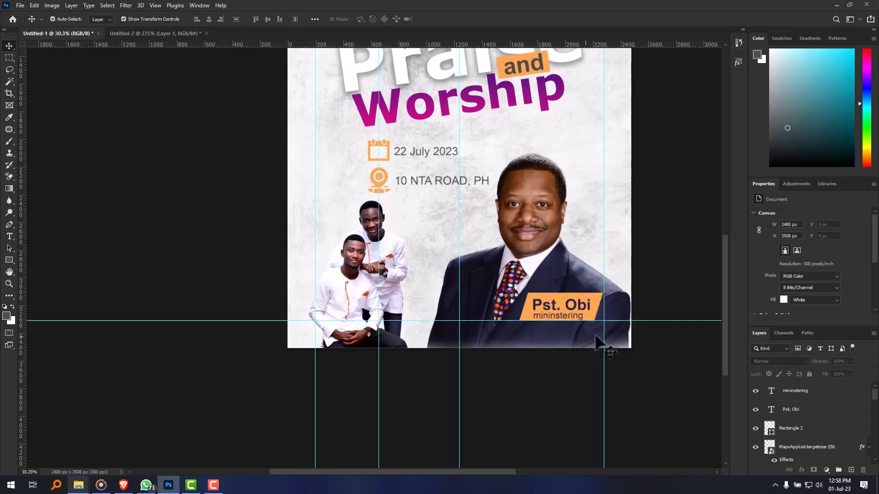
pyautogui.click(593, 303)
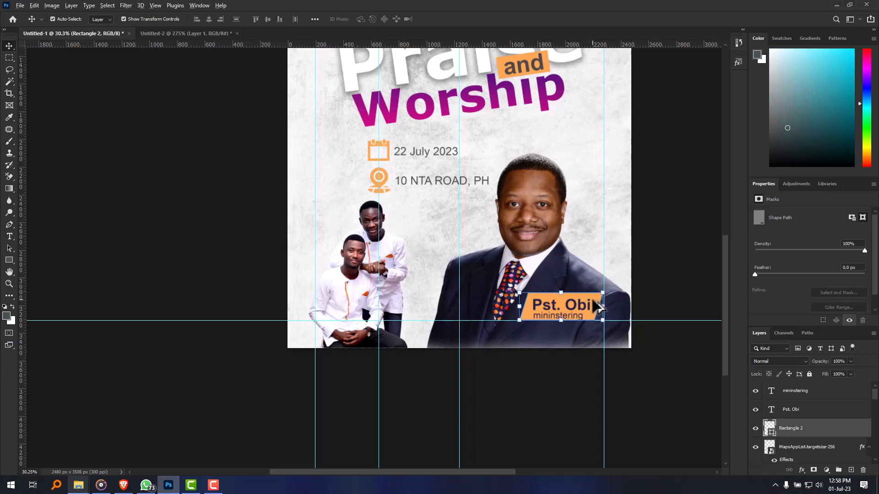
pyautogui.moveTo(598, 306); pyautogui.dragTo(389, 303)
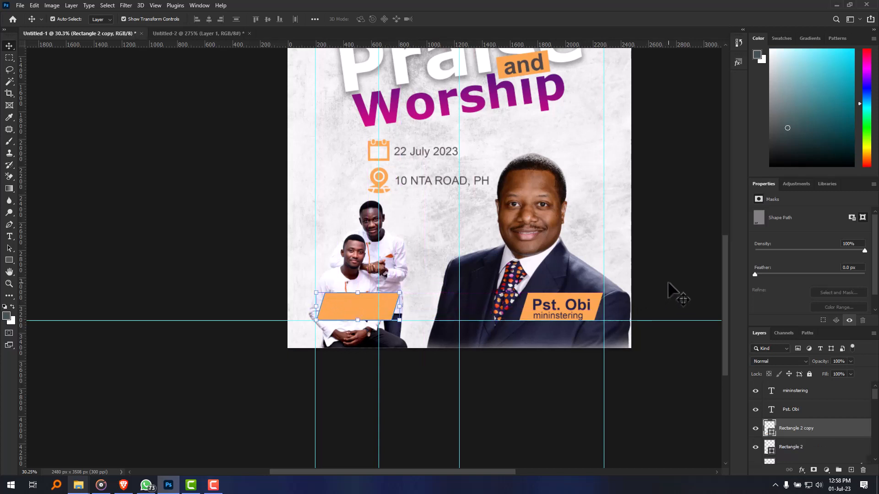
pyautogui.click(582, 302)
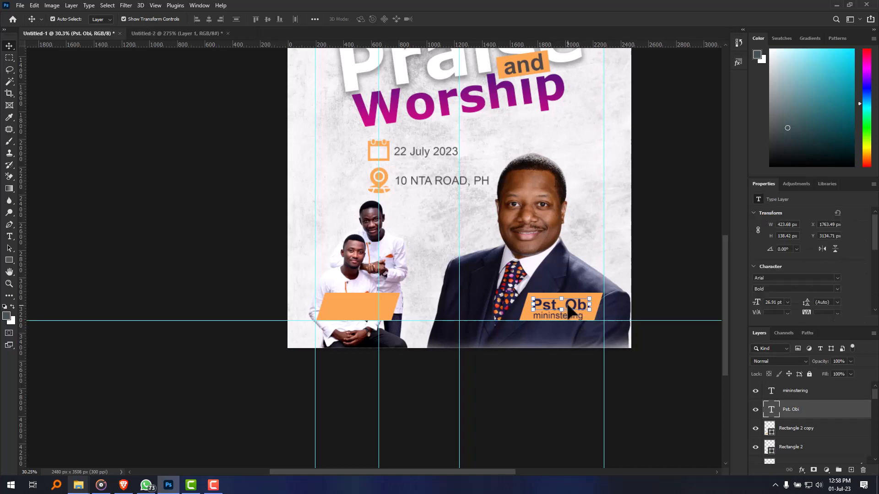
pyautogui.moveTo(574, 312); pyautogui.dragTo(357, 316)
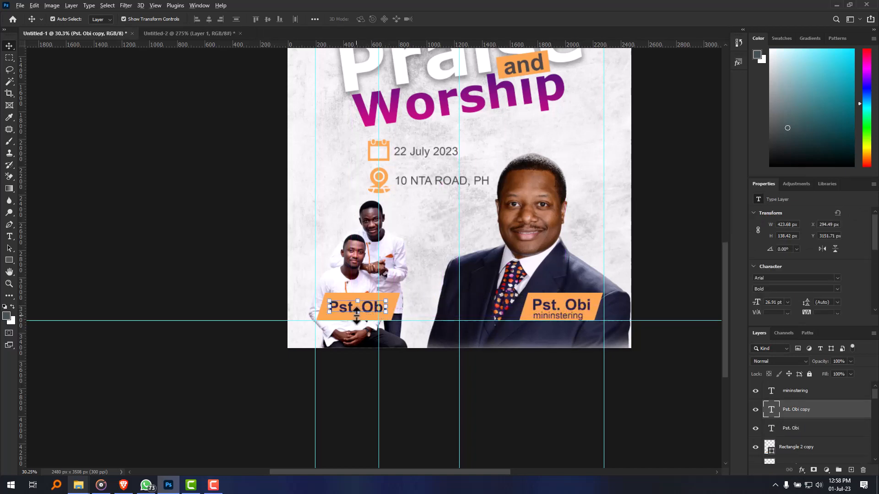
# Step: Replace the duplicated name over the two men with "Priase Brothers" on two lines
pyautogui.scroll(3, 357, 316)
pyautogui.scroll(2, 356, 316)
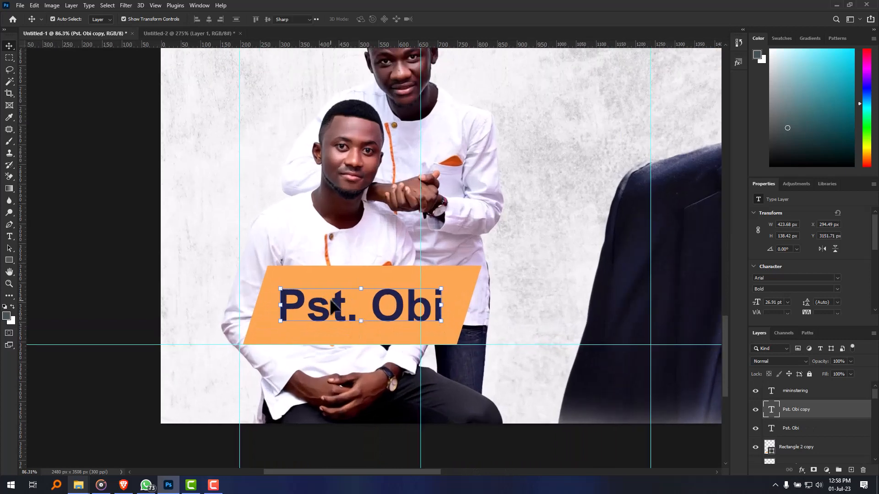
pyautogui.doubleClick(333, 302)
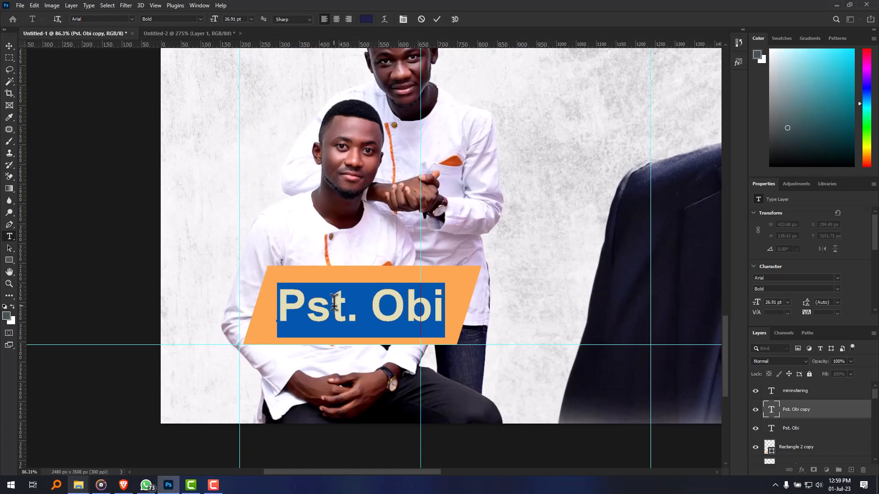
pyautogui.write('P')
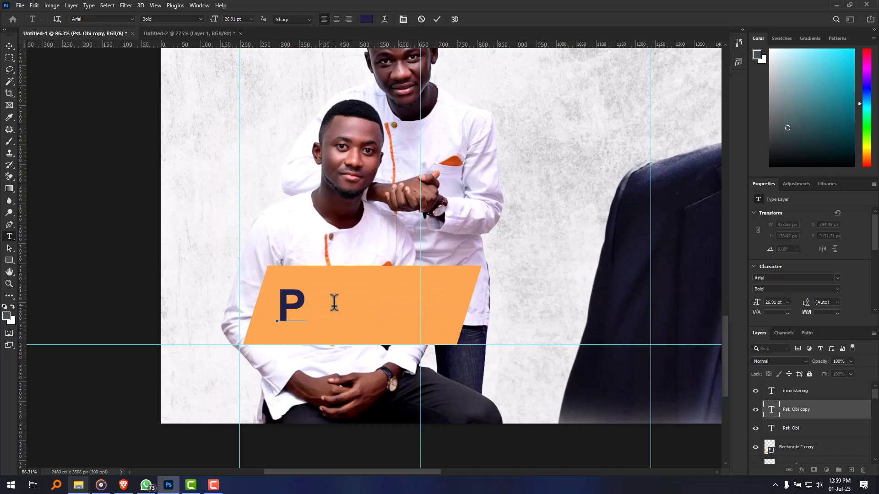
pyautogui.write('riase')
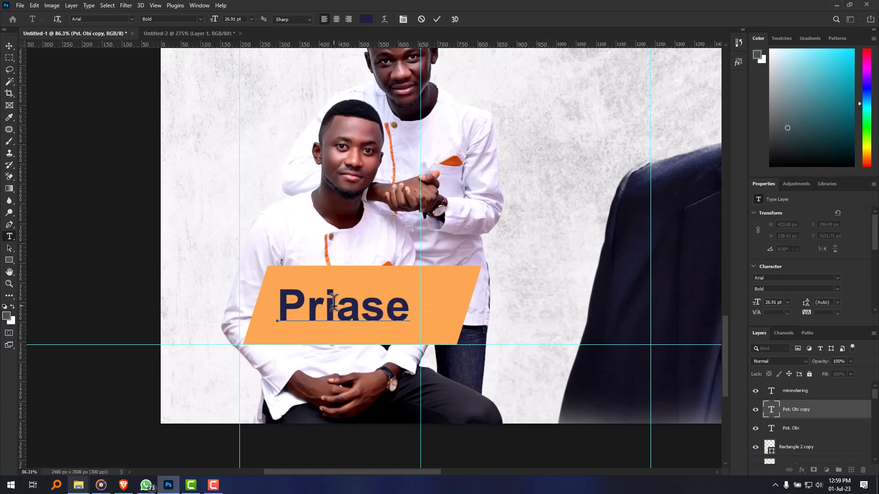
pyautogui.write(' b')
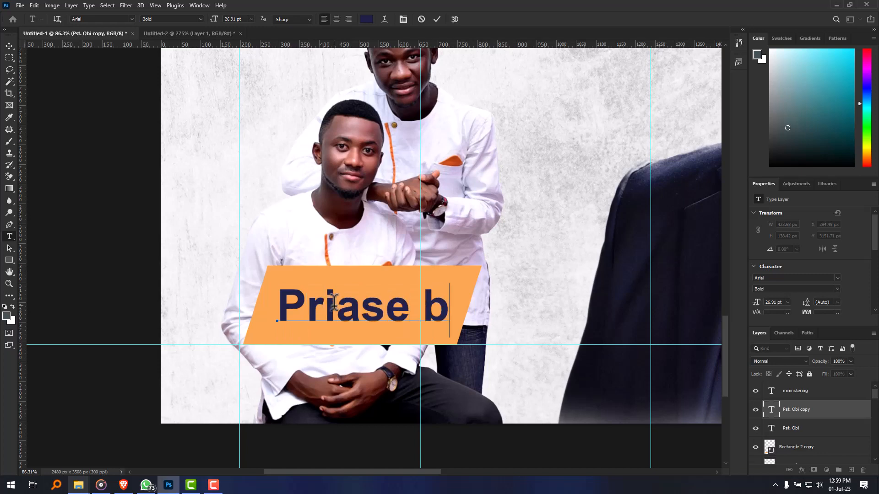
pyautogui.press('BackSpace')
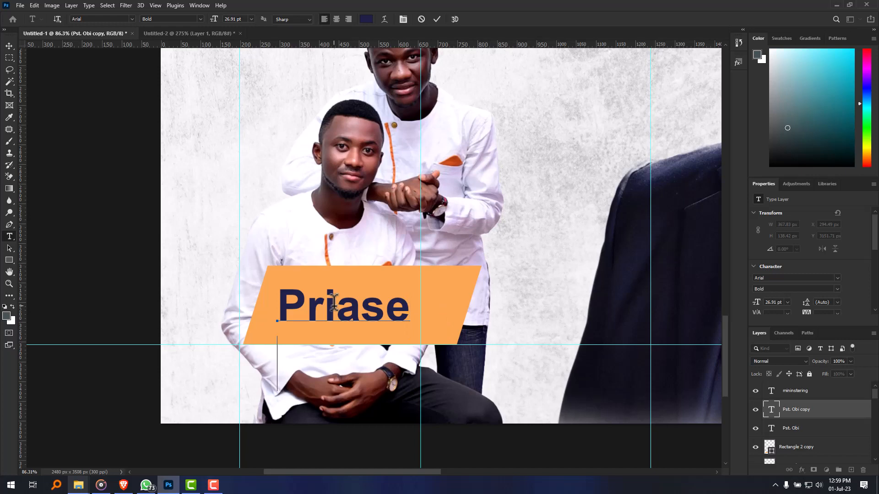
pyautogui.press('Return')
pyautogui.write('Brothers')
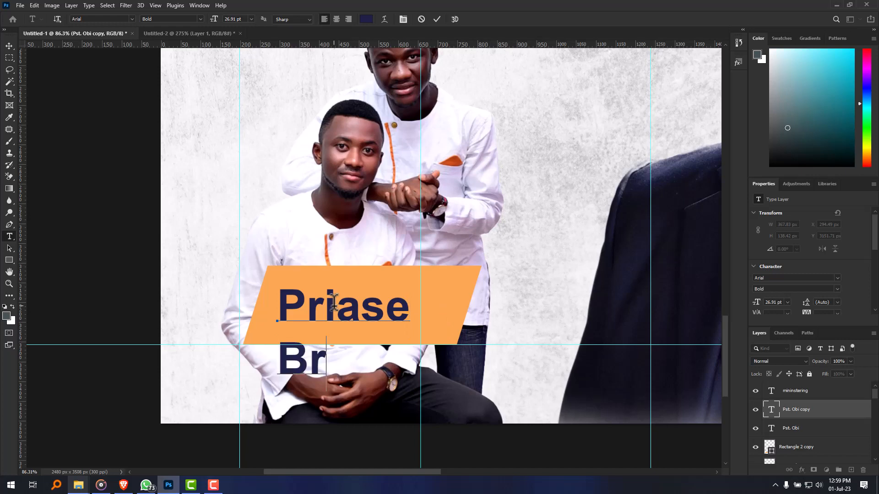
pyautogui.click(9, 46)
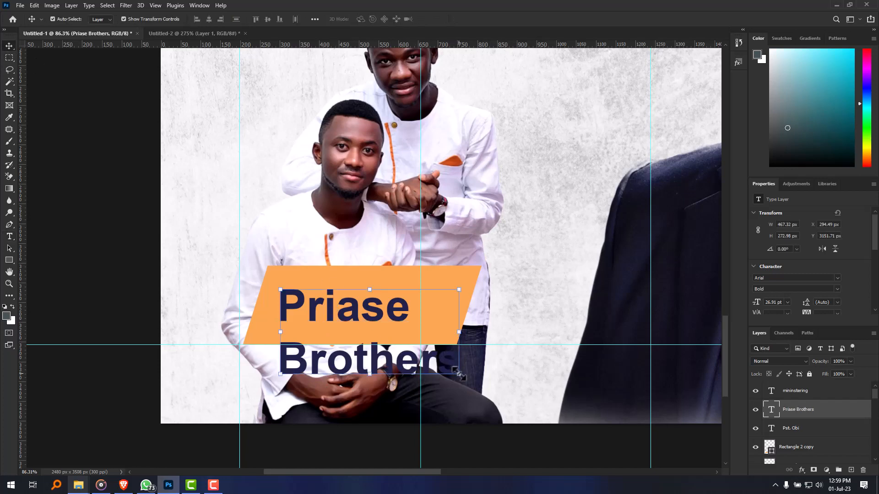
# Step: Scale the "Priase Brothers" text to about 58.02% and centre it on its orange banner
pyautogui.moveTo(459, 374); pyautogui.dragTo(443, 358)
pyautogui.moveTo(447, 387); pyautogui.dragTo(397, 326)
pyautogui.moveTo(317, 330); pyautogui.dragTo(347, 321)
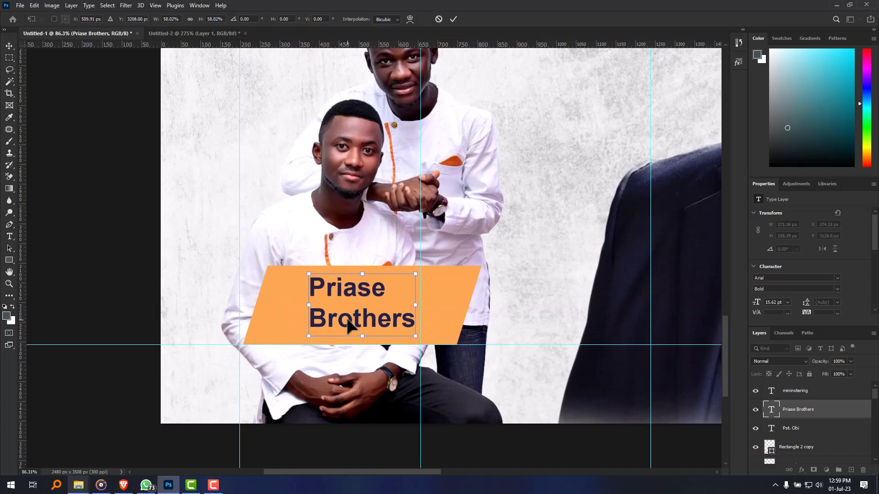
pyautogui.press('Return')
pyautogui.click(528, 223)
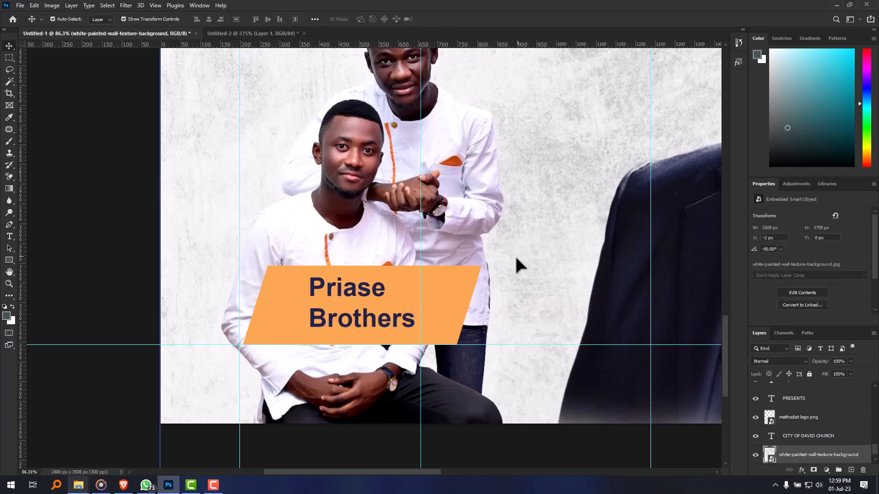
# Step: Add a vertical guide through the centre of the two men's orange banner and check the text's alignment against it
pyautogui.click(437, 277)
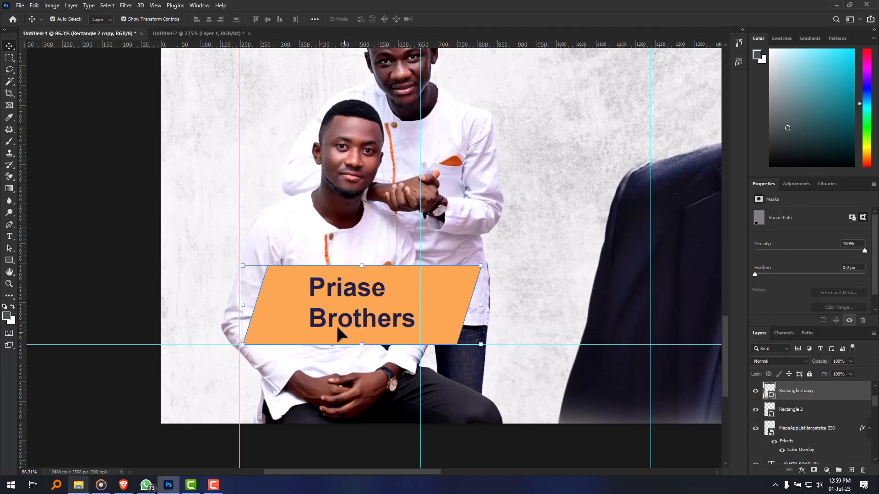
pyautogui.click(27, 189)
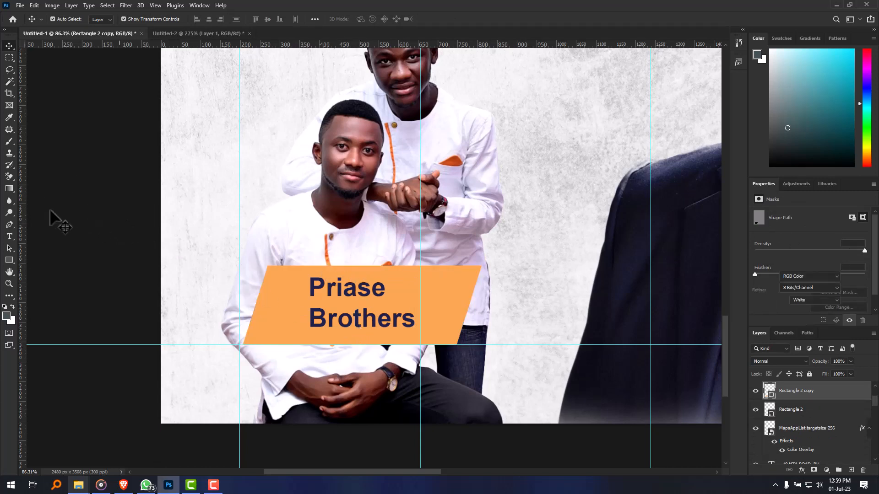
pyautogui.moveTo(22, 206); pyautogui.dragTo(119, 231)
pyautogui.click(292, 282)
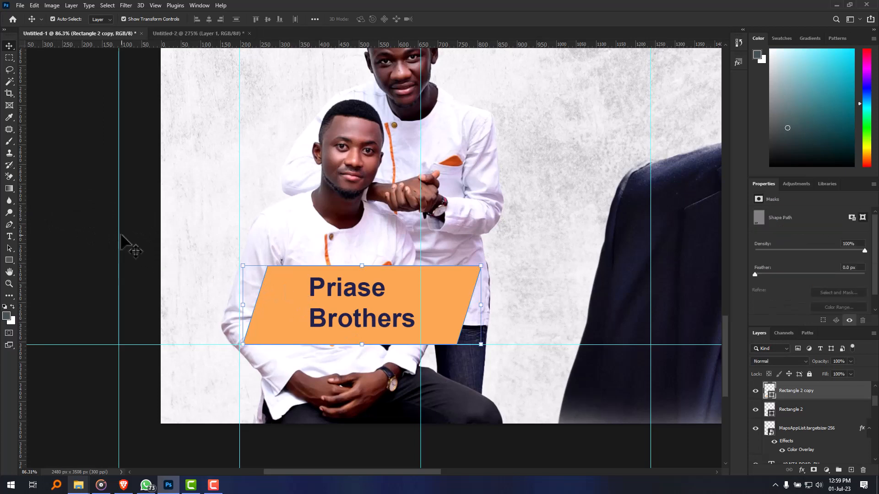
pyautogui.moveTo(118, 235); pyautogui.dragTo(362, 331)
pyautogui.click(336, 293)
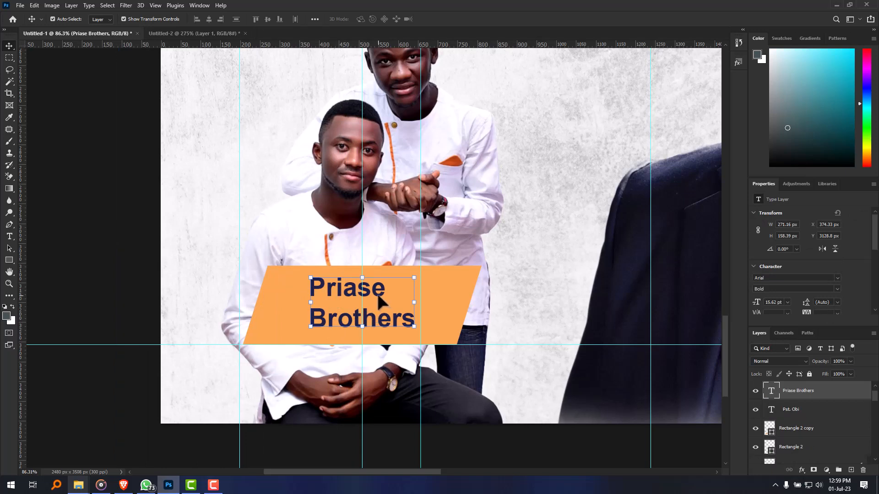
pyautogui.click(539, 223)
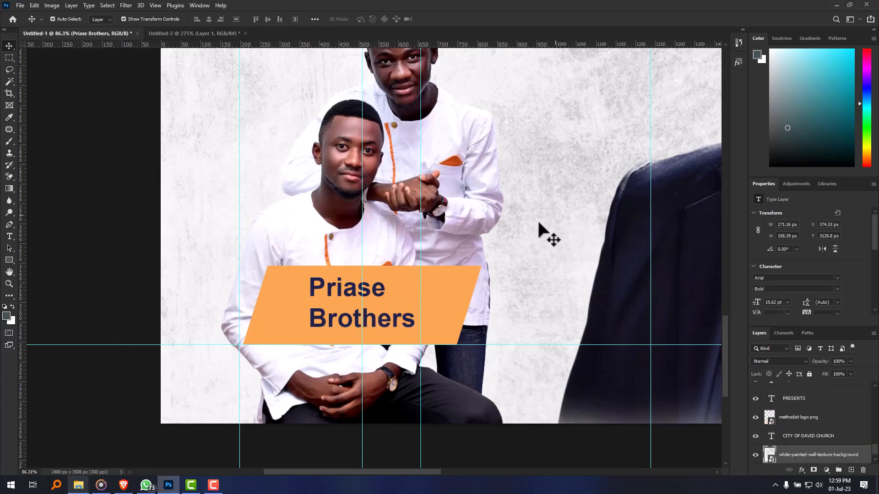
# Step: Add a vertical guide through the centre of the pastor's orange banner and check the name's alignment against it
pyautogui.scroll(-9, 377, 273)
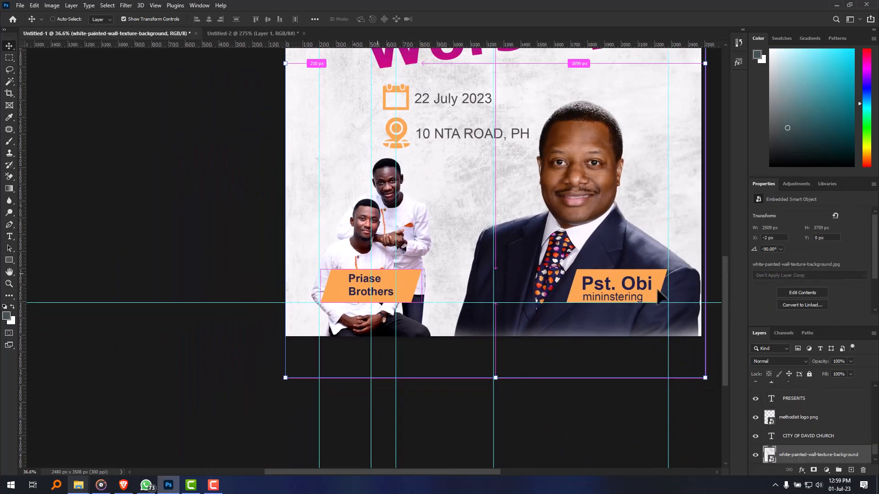
pyautogui.scroll(-2, 376, 271)
pyautogui.scroll(5, 517, 293)
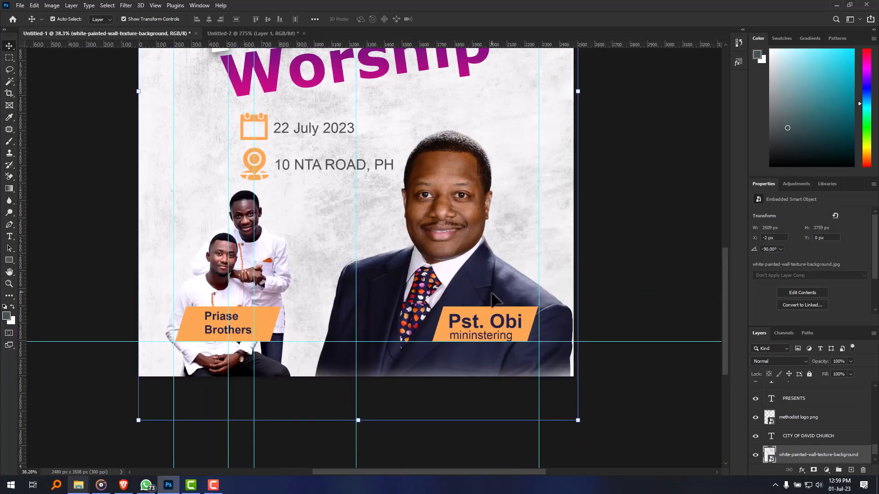
pyautogui.click(502, 298)
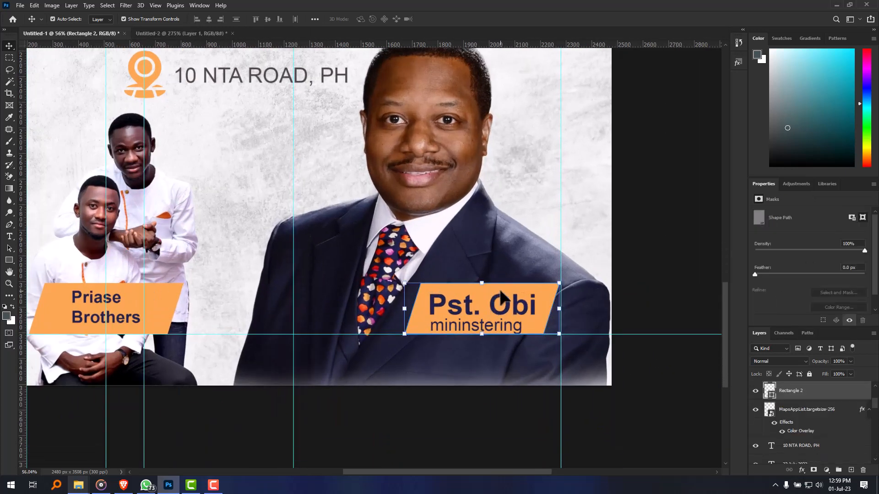
pyautogui.click(503, 311)
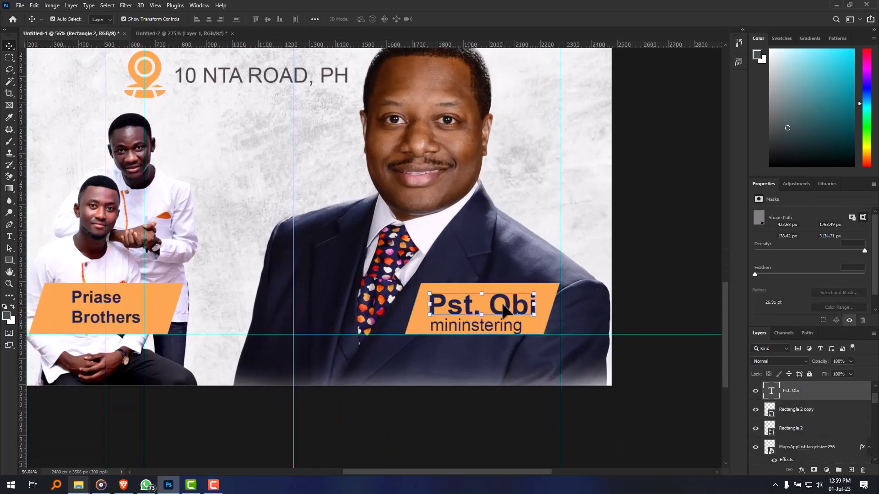
pyautogui.click(550, 288)
pyautogui.moveTo(21, 220); pyautogui.dragTo(484, 317)
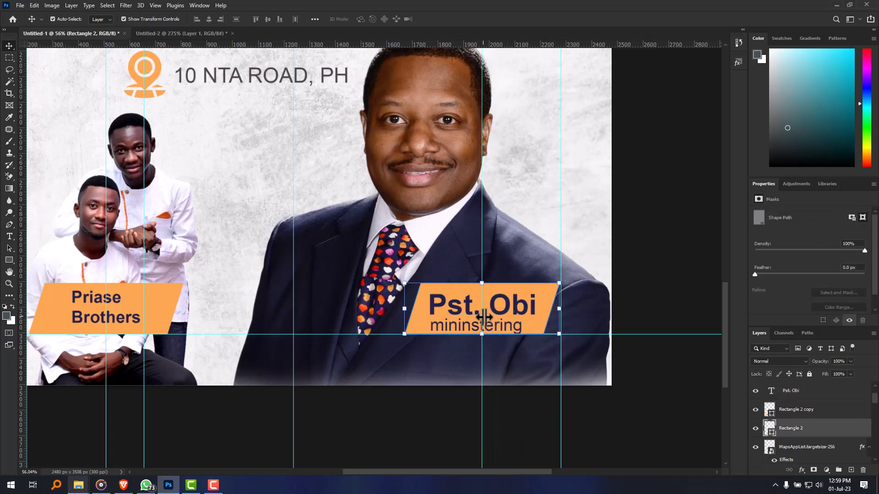
pyautogui.click(506, 310)
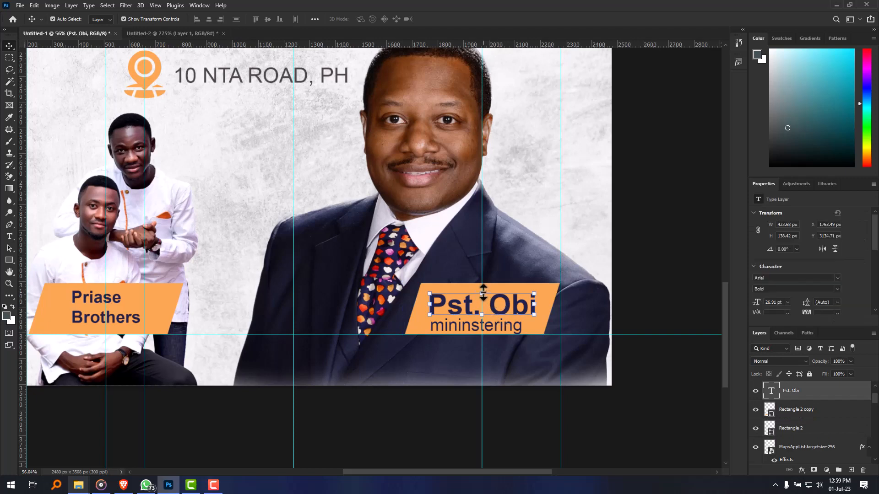
# Step: Nudge the "mininstering" text right to X 1796.31 px, centring it on the guide through the pastor's banner, and deselect it
pyautogui.click(504, 329)
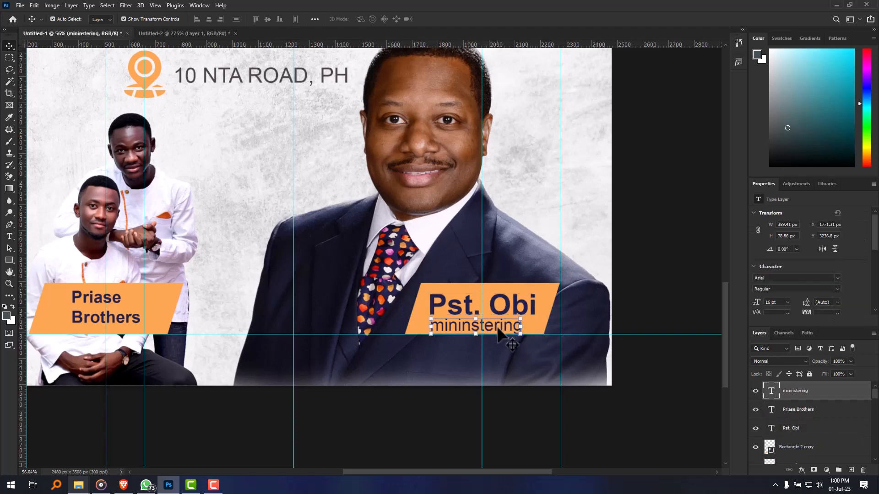
pyautogui.press('Right')
pyautogui.press('Right')
pyautogui.press('Right')
pyautogui.press('Right')
pyautogui.press('Right')
pyautogui.press('Right')
pyautogui.press('Right')
pyautogui.press('Right')
pyautogui.press('Right')
pyautogui.press('Right')
pyautogui.press('Right')
pyautogui.press('Right')
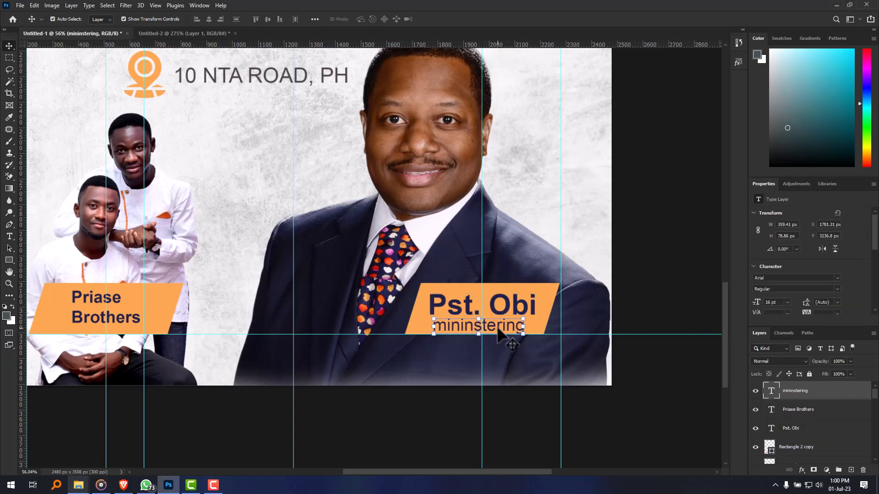
pyautogui.press('Right')
pyautogui.press('Right')
pyautogui.press('Right')
pyautogui.press('Right')
pyautogui.press('Right')
pyautogui.press('Right')
pyautogui.press('Right')
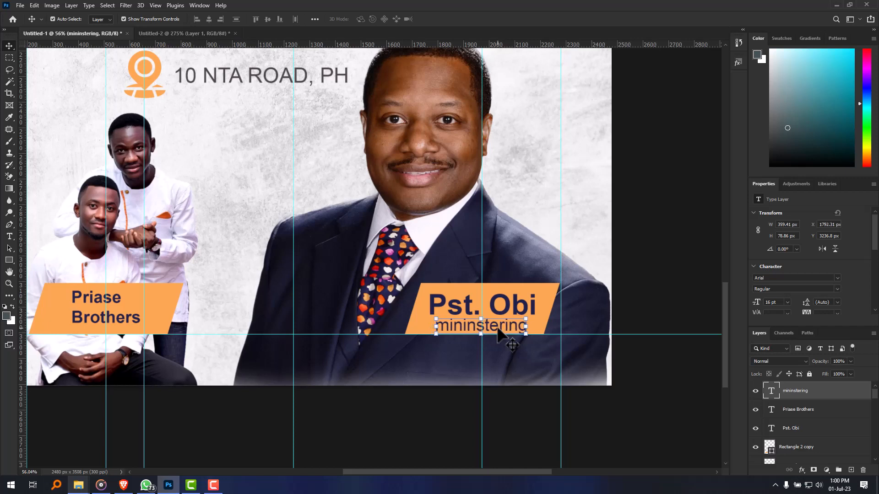
pyautogui.press('Right')
pyautogui.press('Right')
pyautogui.press('Right')
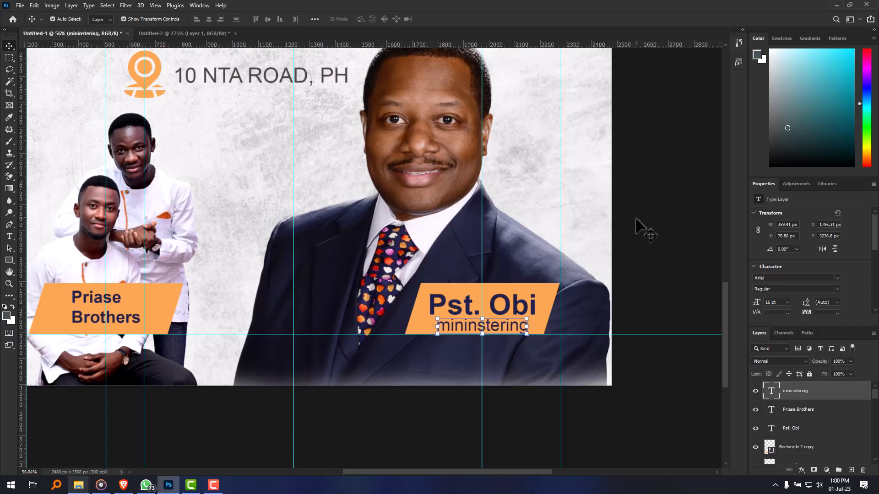
pyautogui.click(673, 220)
# Step: Hide the guides and review the whole flyer without them
pyautogui.hscroll(1, 531, 241)
pyautogui.scroll(-5, 530, 238)
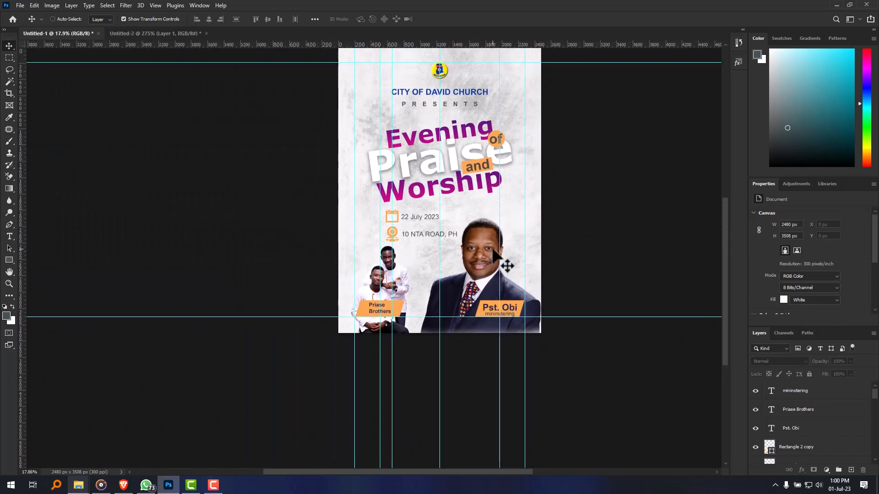
pyautogui.scroll(3, 499, 256)
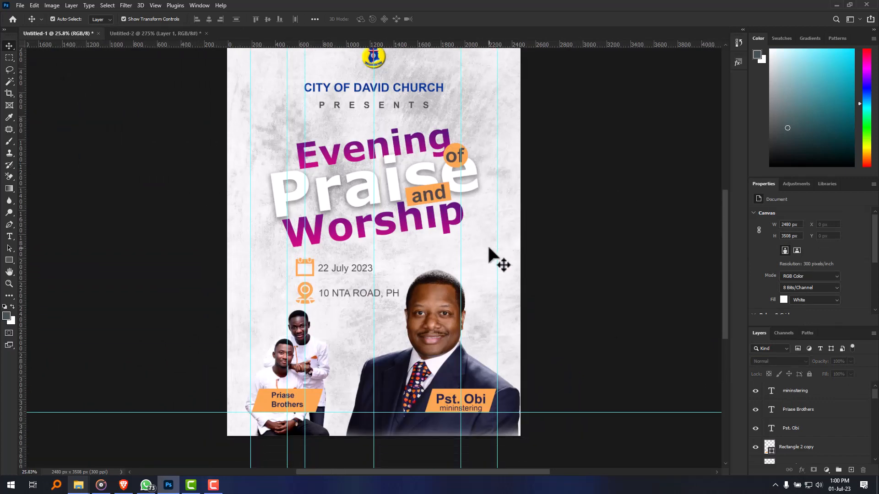
pyautogui.hscroll(1, 513, 268)
pyautogui.scroll(1, 540, 275)
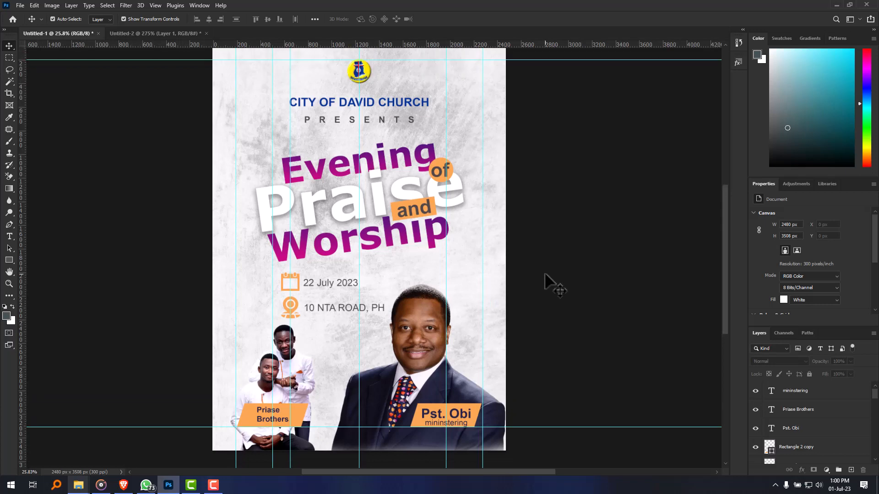
pyautogui.click(155, 5)
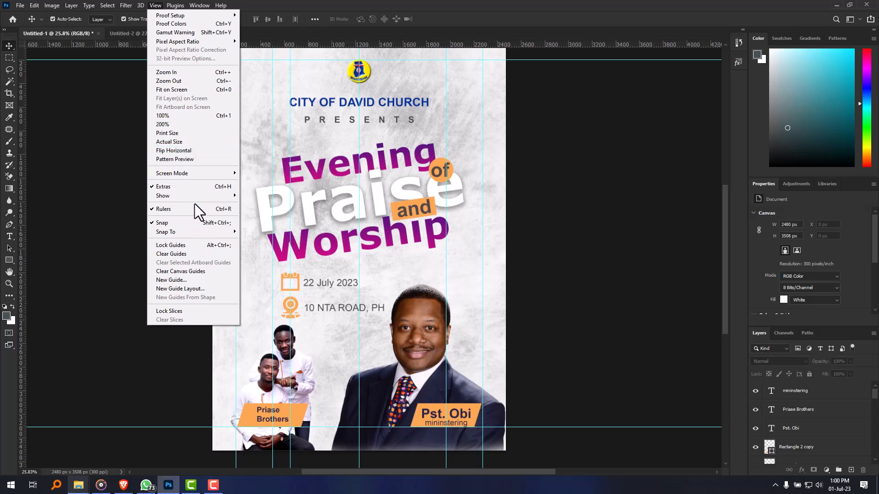
pyautogui.moveTo(194, 195)
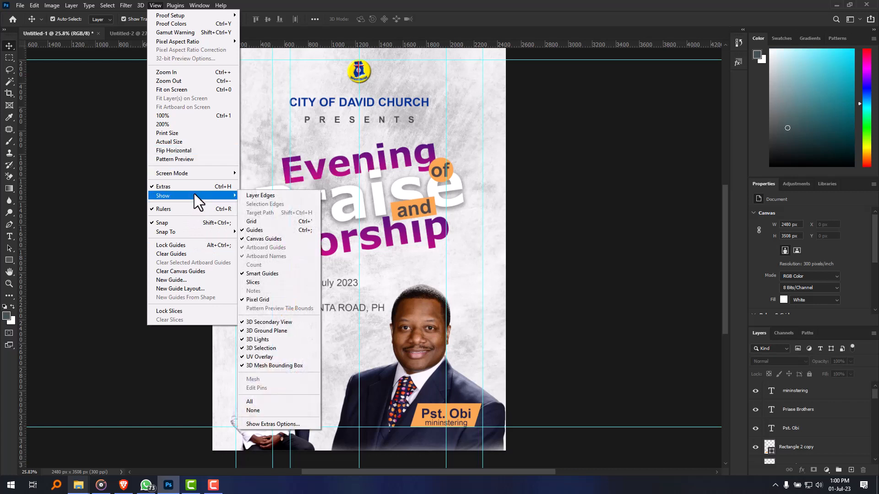
pyautogui.click(272, 230)
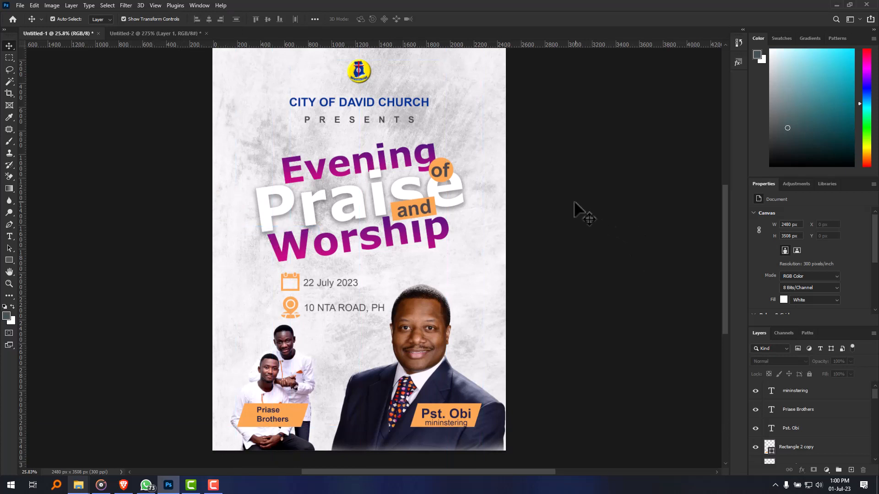
pyautogui.scroll(-1, 570, 200)
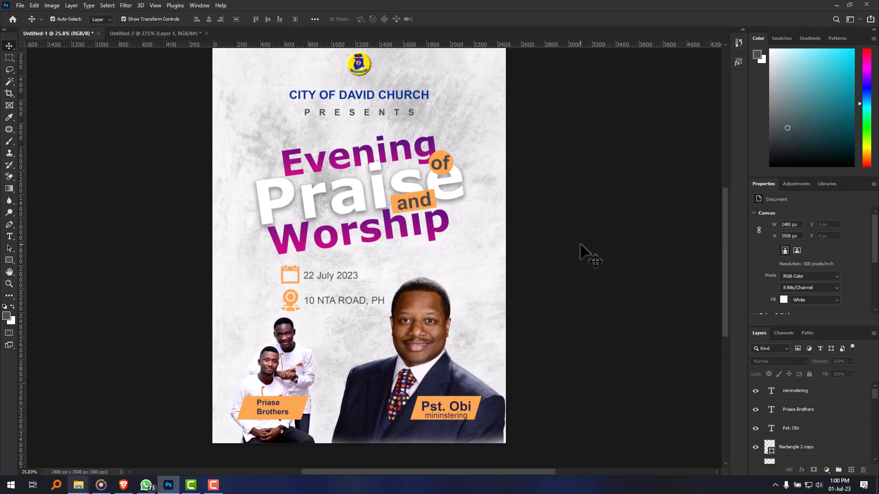
# Step: Enable a Stroke layer effect on the "Worship" title text and display its settings
pyautogui.click(342, 232)
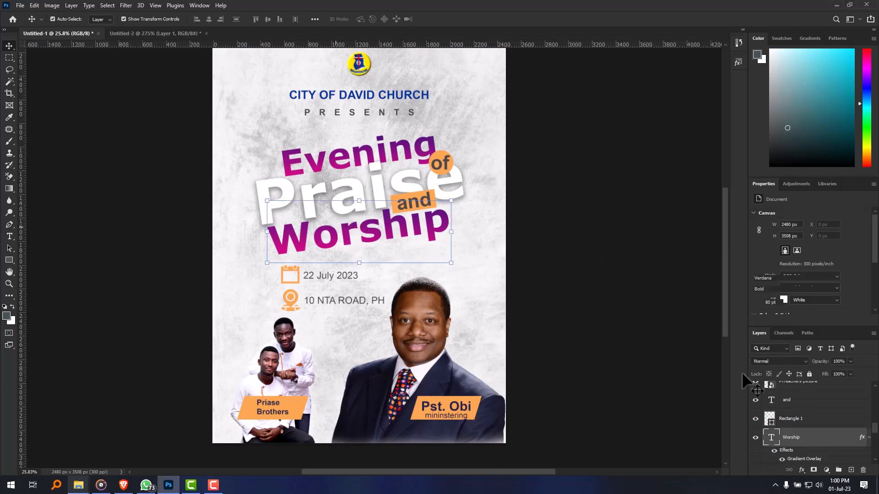
pyautogui.rightClick(810, 441)
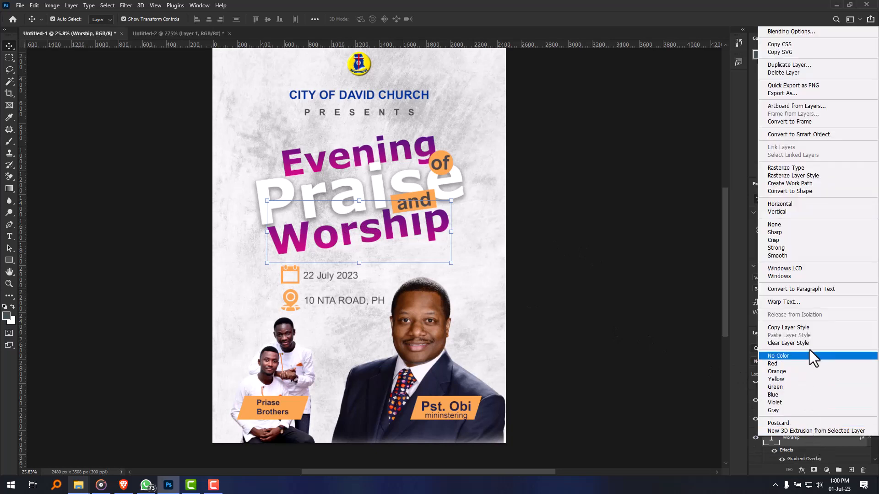
pyautogui.click(803, 32)
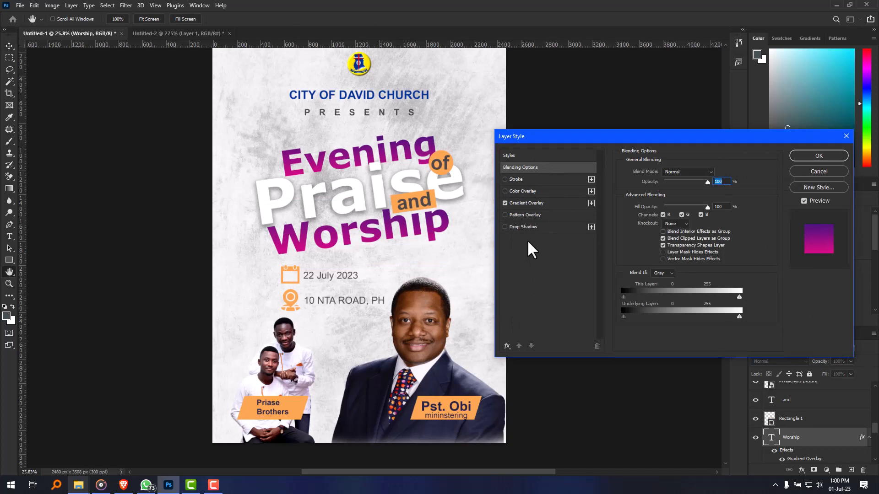
pyautogui.click(506, 179)
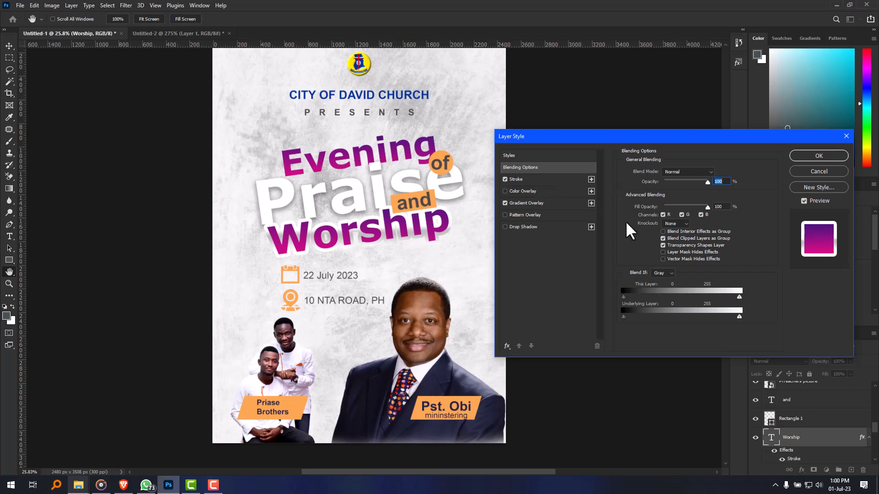
pyautogui.click(505, 180)
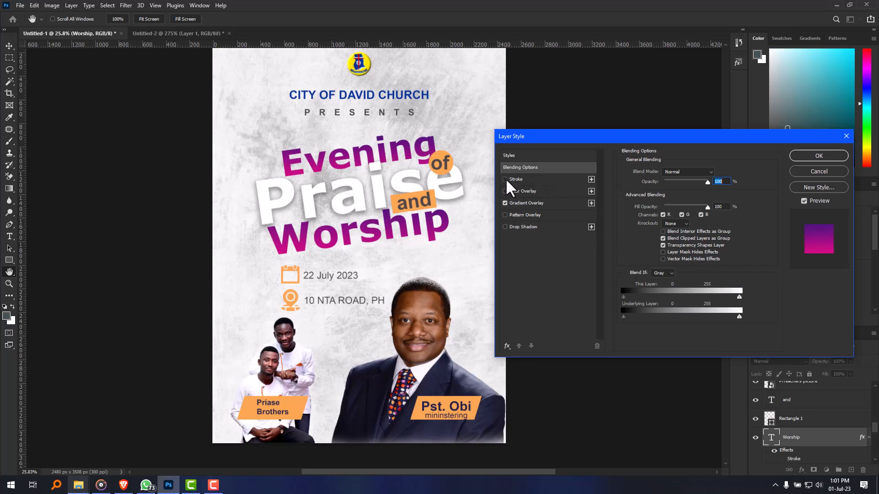
pyautogui.click(541, 179)
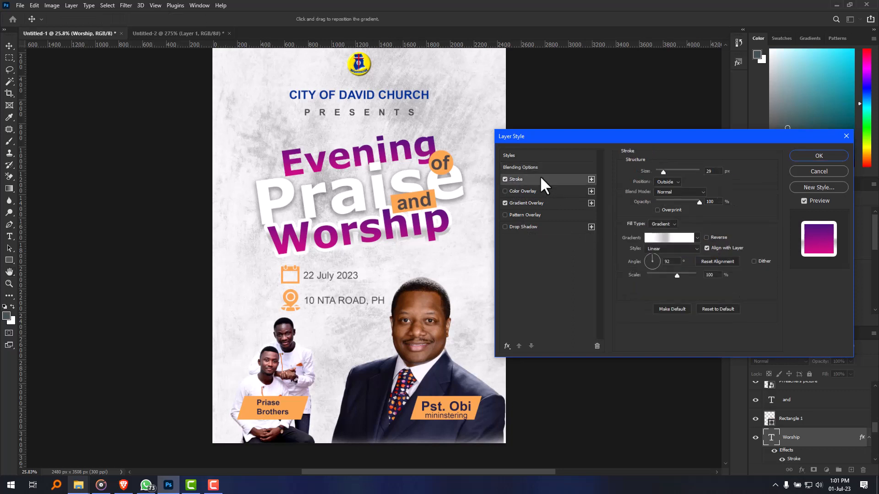
# Step: Try several gradient presets from the Grays group on the "Worship" stroke
pyautogui.click(695, 239)
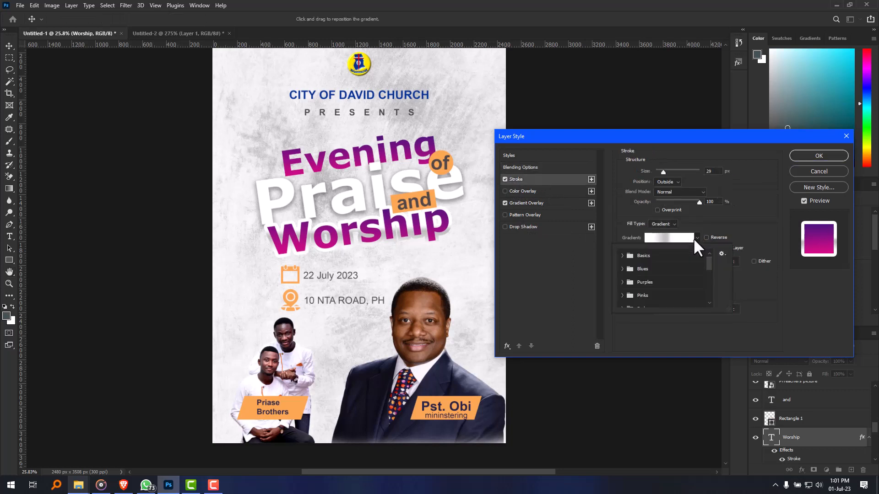
pyautogui.scroll(-2, 637, 284)
pyautogui.scroll(-2, 631, 291)
pyautogui.click(623, 282)
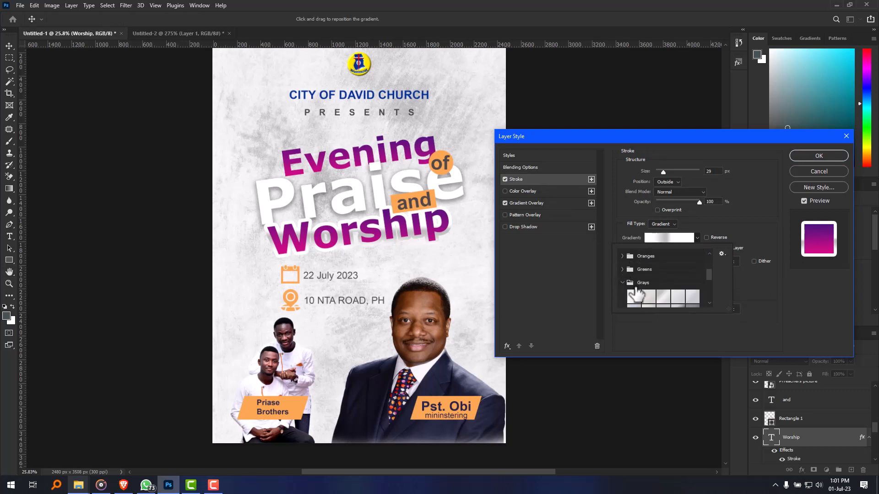
pyautogui.scroll(-1, 632, 283)
pyautogui.click(633, 282)
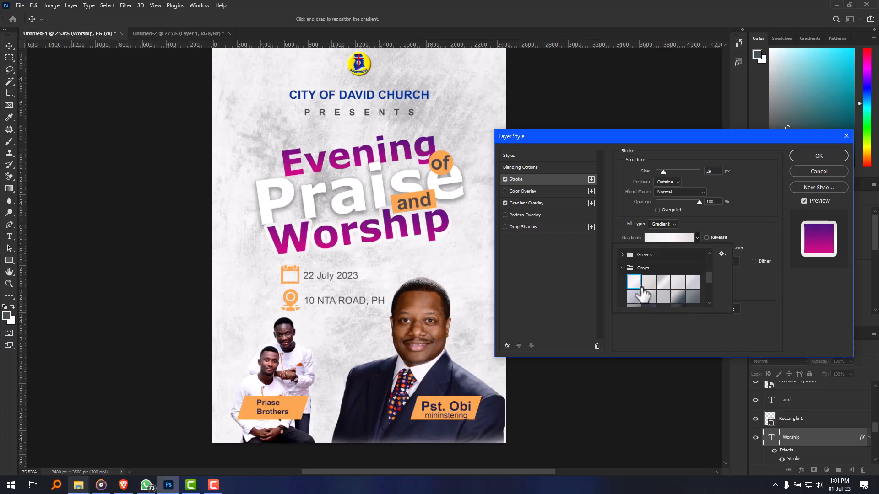
pyautogui.click(663, 282)
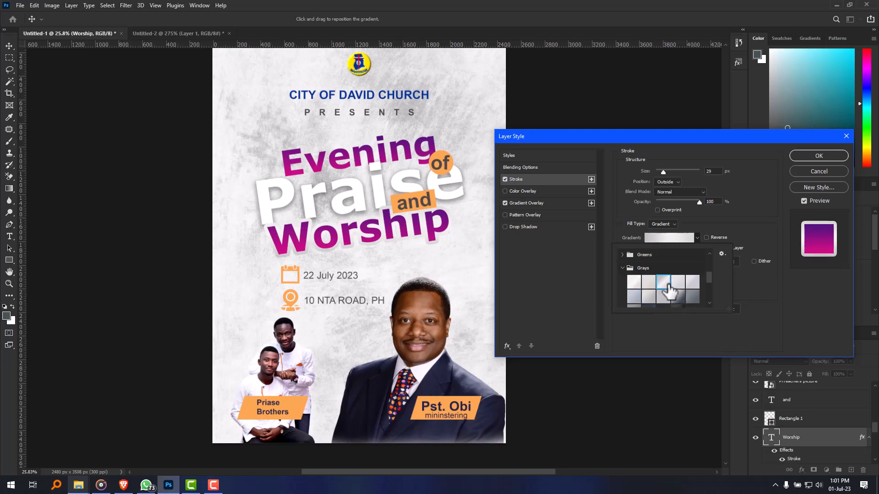
pyautogui.click(678, 285)
pyautogui.click(691, 282)
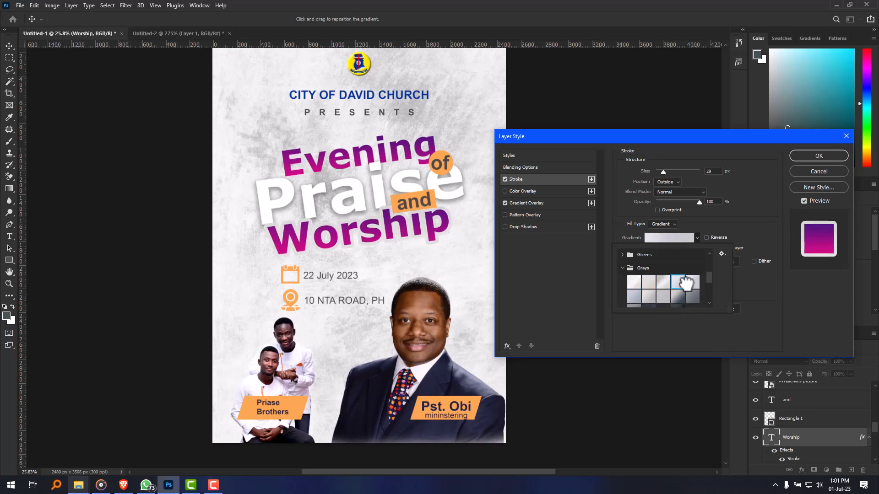
pyautogui.scroll(-1, 673, 295)
pyautogui.click(635, 288)
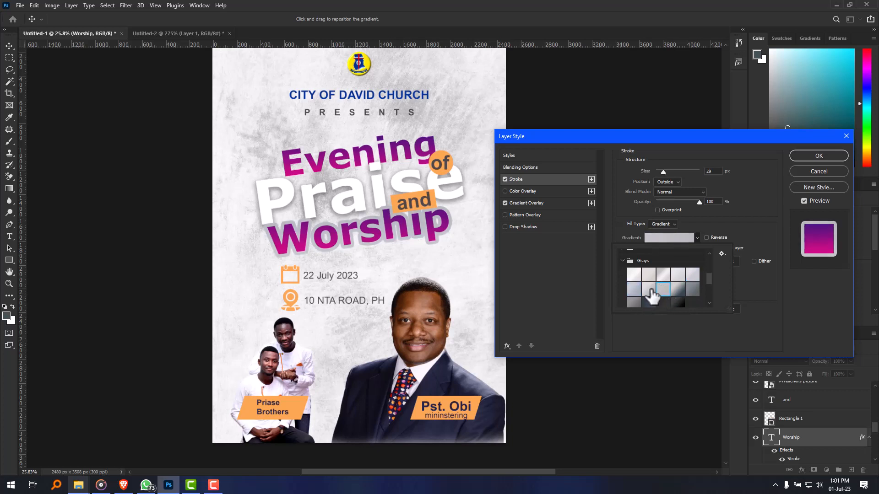
# Step: Set the "Worship" stroke's gradient to the first preset of the Cloud group, after comparing it with the second
pyautogui.click(623, 260)
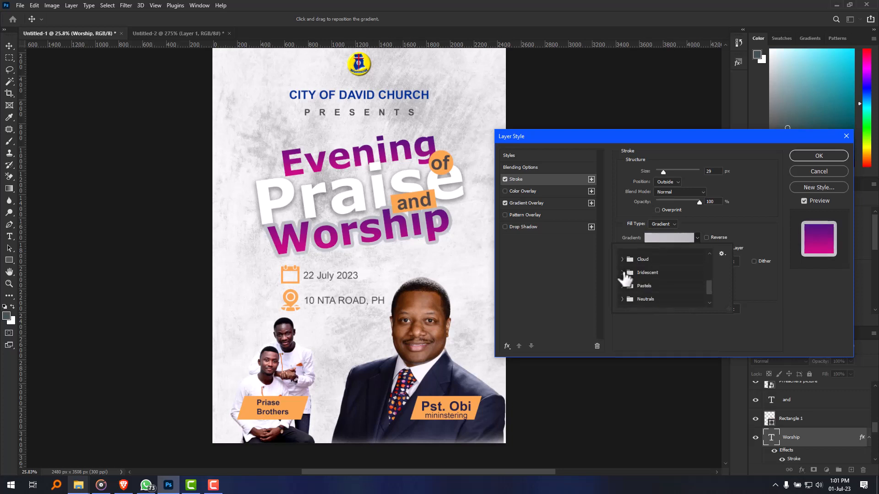
pyautogui.scroll(-1, 628, 273)
pyautogui.click(622, 259)
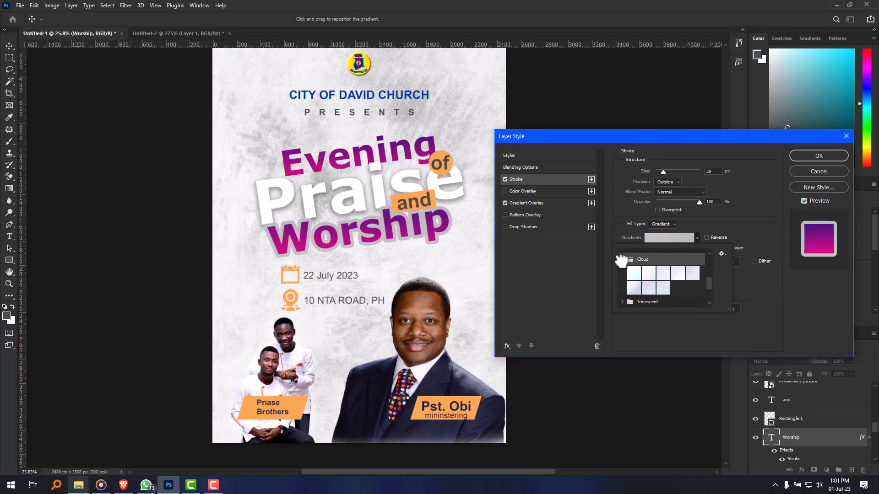
pyautogui.click(635, 274)
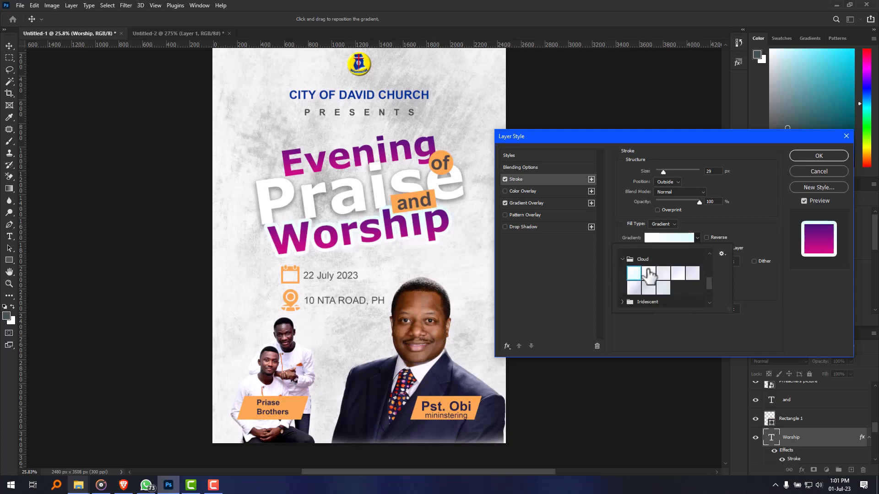
pyautogui.click(647, 274)
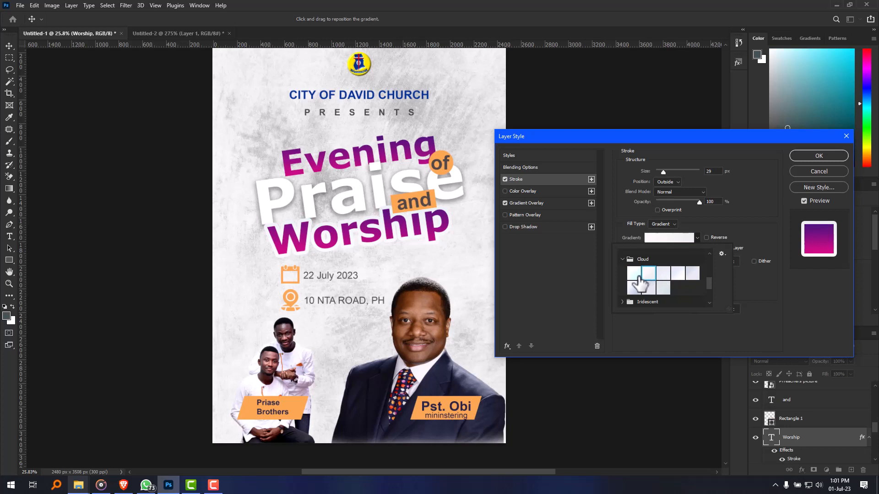
pyautogui.click(634, 274)
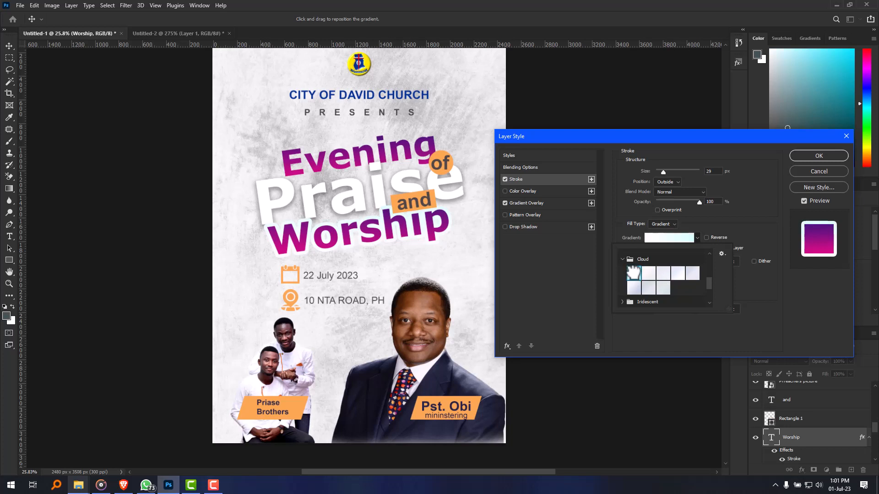
pyautogui.click(751, 218)
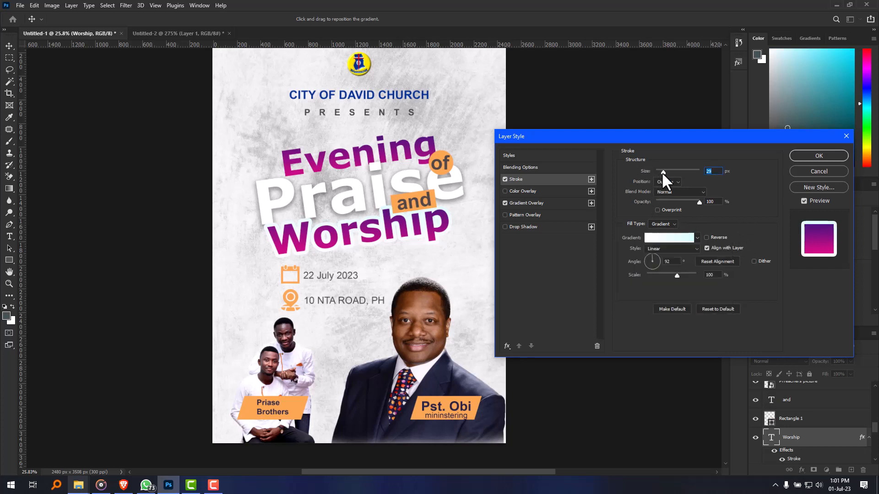
# Step: Set the "Worship" stroke's size to 68 px and its opacity to 95%, and apply the layer style
pyautogui.moveTo(662, 172)
pyautogui.mouseDown()
pyautogui.moveTo(650, 172)
pyautogui.moveTo(679, 178)
pyautogui.moveTo(666, 184)
pyautogui.mouseUp()
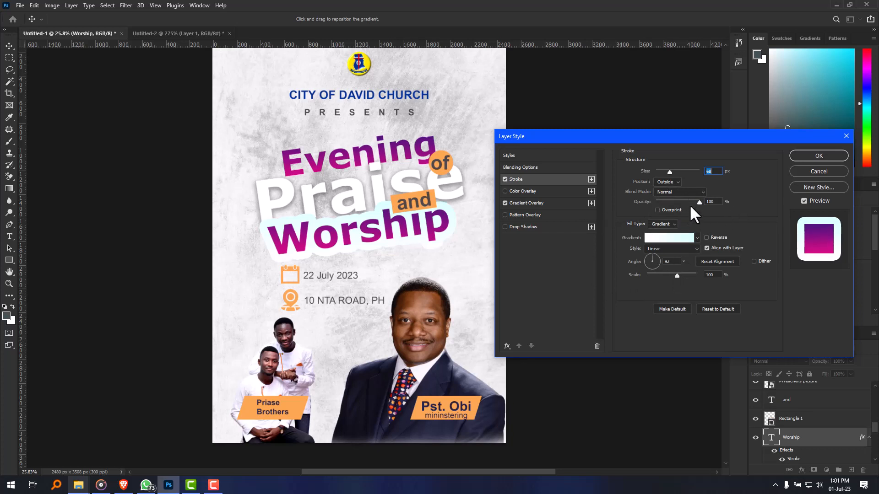
pyautogui.moveTo(699, 203)
pyautogui.mouseDown()
pyautogui.moveTo(664, 201)
pyautogui.moveTo(697, 216)
pyautogui.mouseUp()
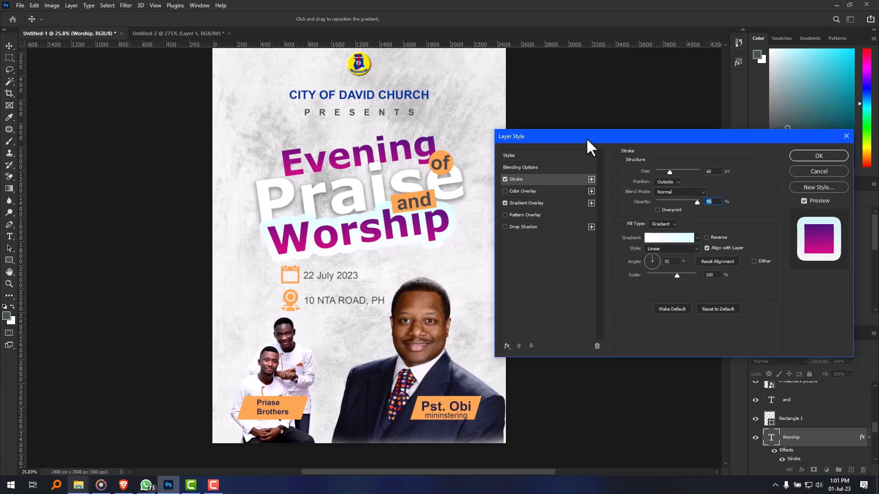
pyautogui.click(824, 158)
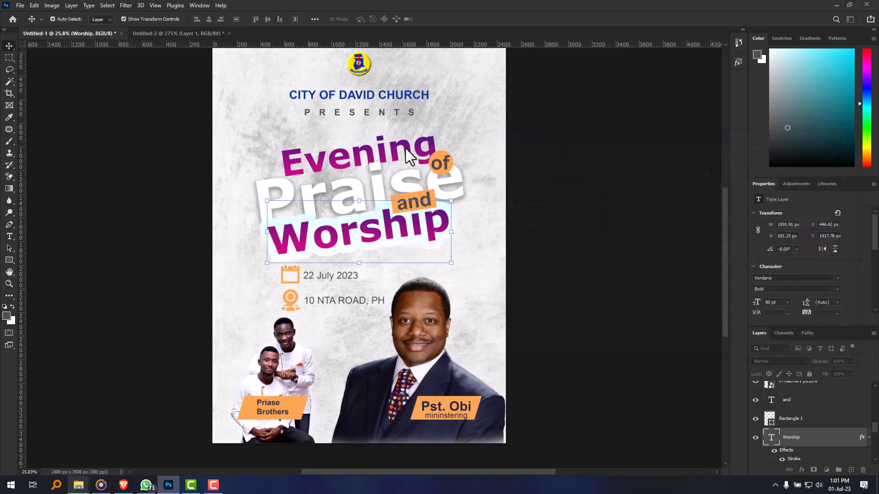
# Step: Enable a Stroke layer effect on the "Evening" title text and display its settings
pyautogui.click(388, 161)
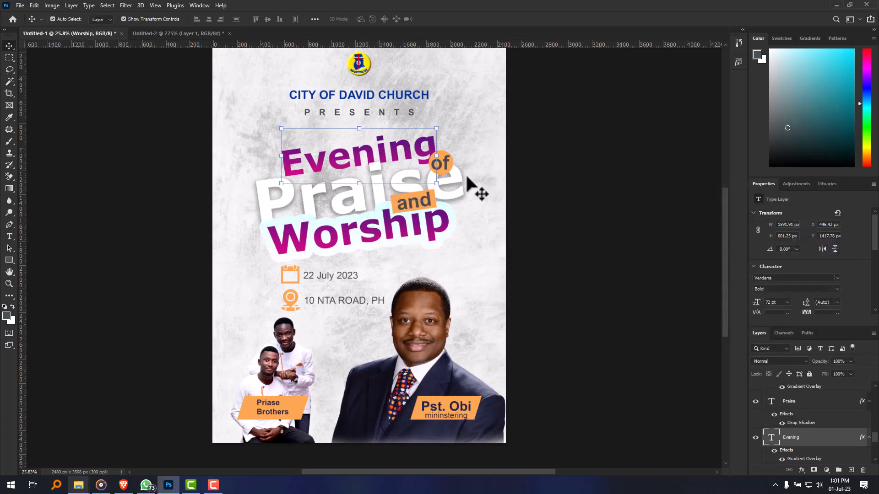
pyautogui.rightClick(818, 443)
pyautogui.click(800, 32)
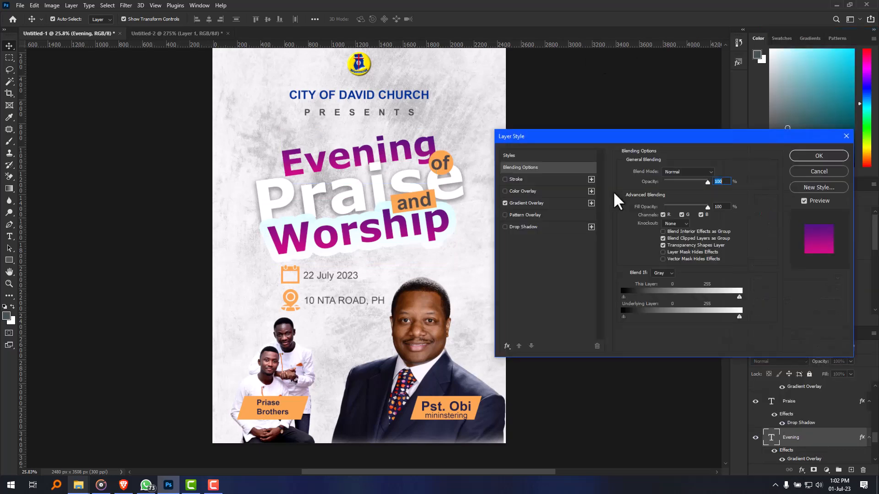
pyautogui.click(516, 179)
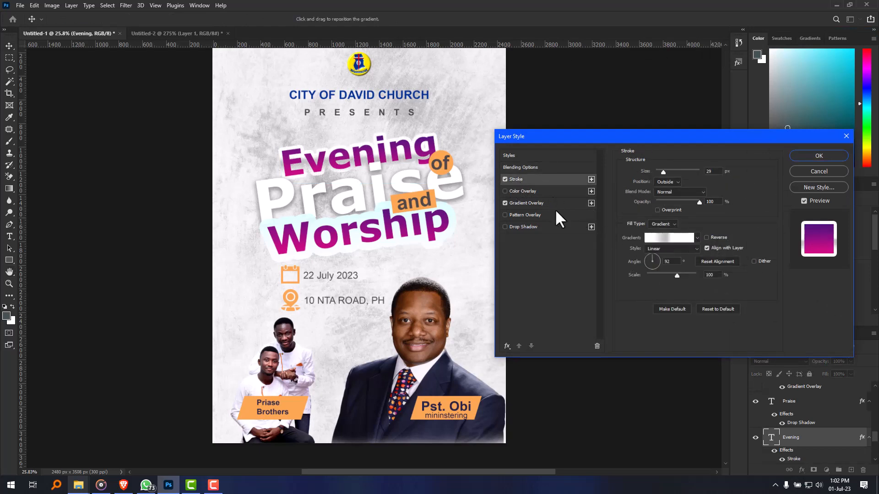
# Step: Set the "Evening" stroke's gradient to the Cloud_01 preset and its size to 57 px, and apply the layer style
pyautogui.click(662, 238)
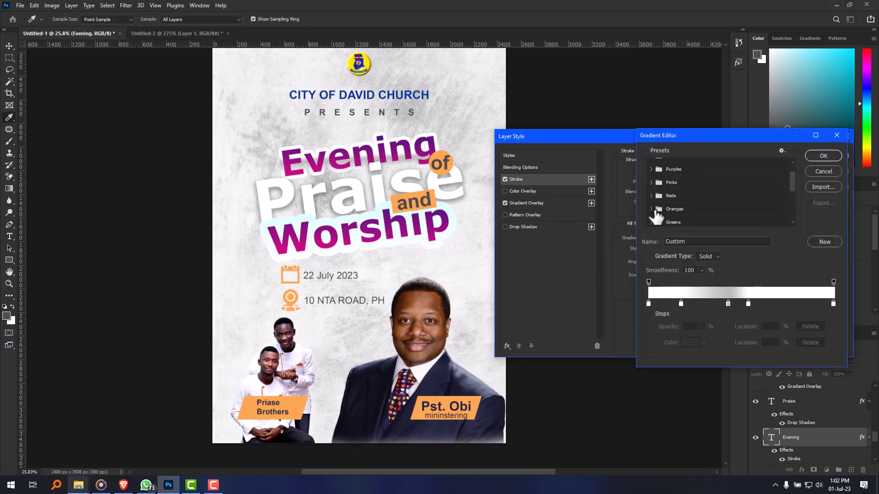
pyautogui.scroll(2, 662, 189)
pyautogui.click(824, 171)
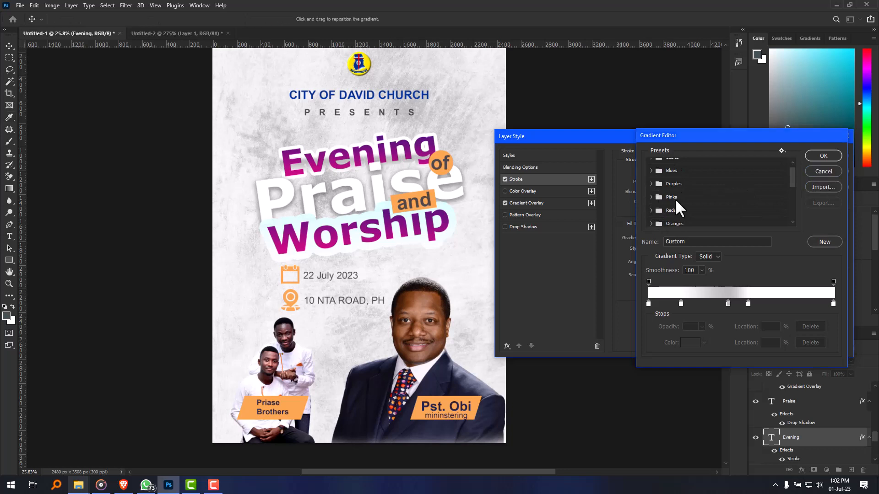
pyautogui.click(673, 235)
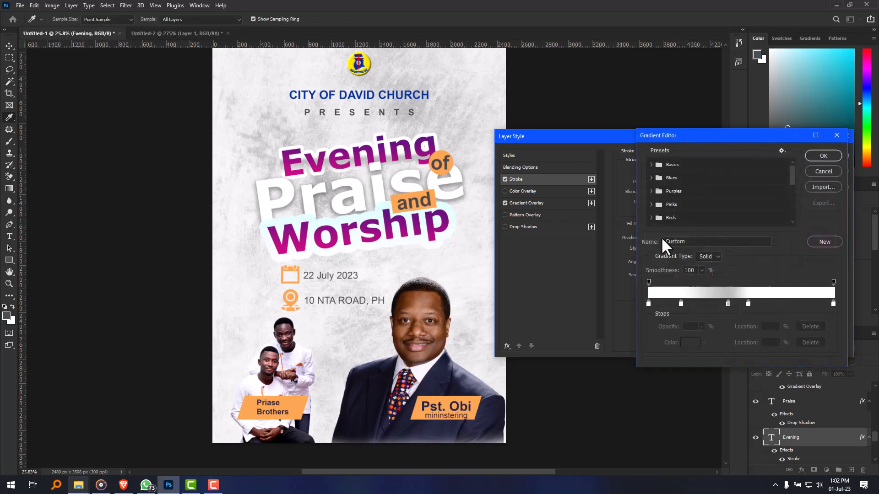
pyautogui.scroll(1, 672, 205)
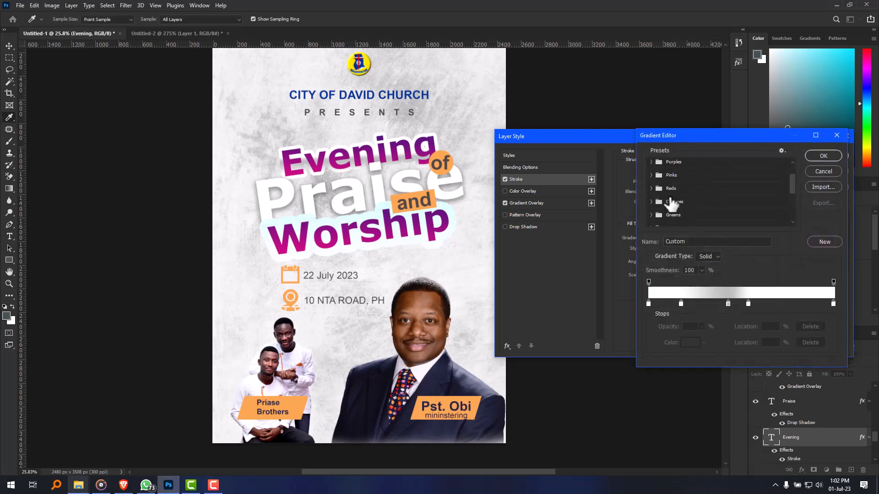
pyautogui.scroll(-2, 671, 205)
pyautogui.click(651, 220)
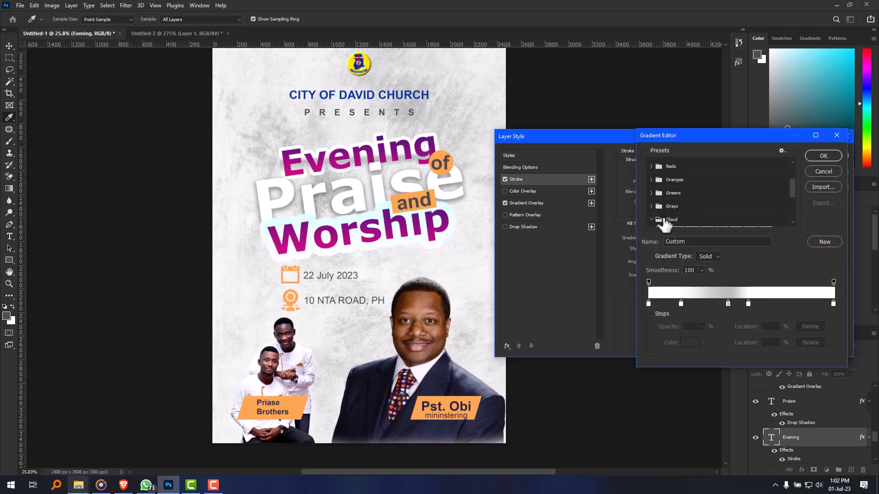
pyautogui.scroll(-1, 663, 214)
pyautogui.click(663, 212)
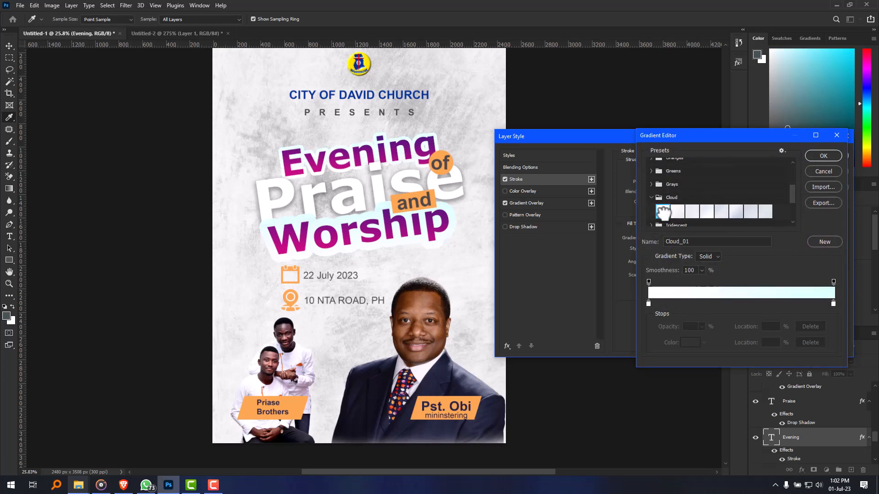
pyautogui.click(823, 157)
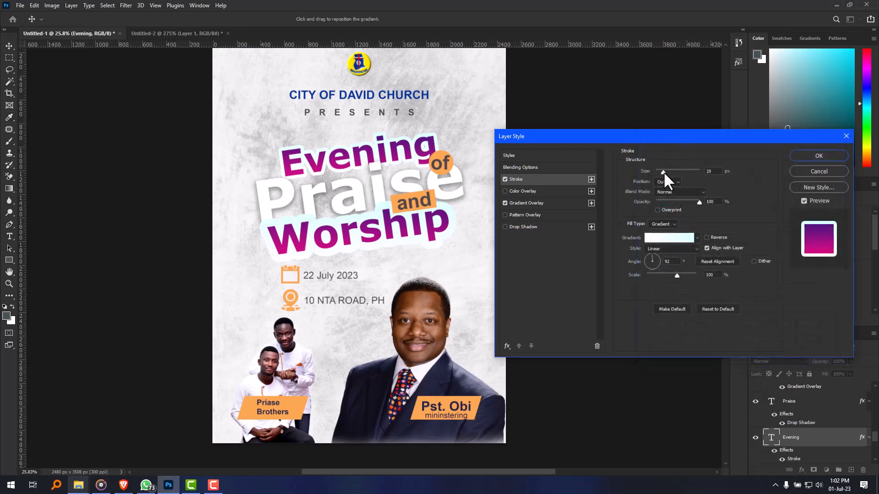
pyautogui.moveTo(664, 171); pyautogui.dragTo(669, 173)
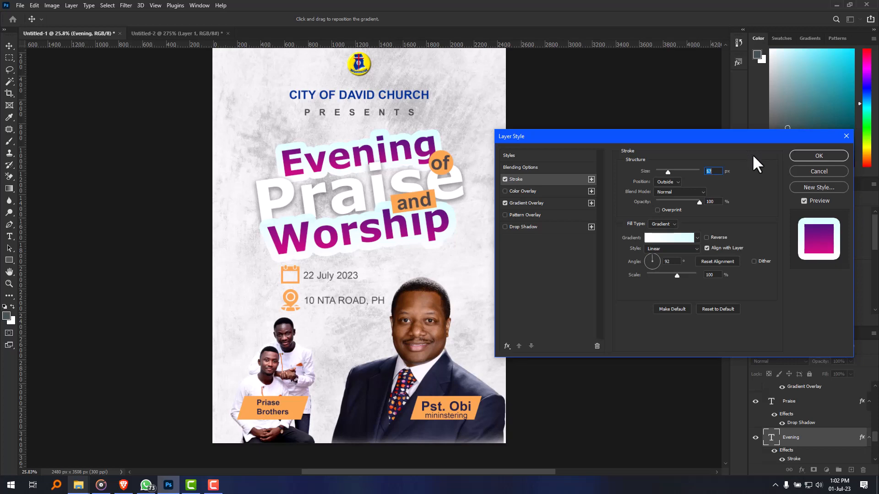
pyautogui.click(808, 153)
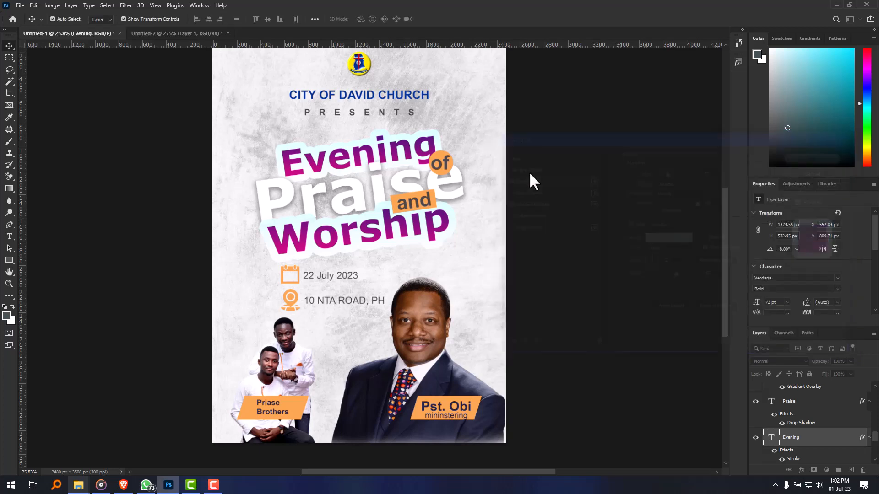
# Step: Compare the flyer's title and pictures with the whole reference design in the other document
pyautogui.click(185, 33)
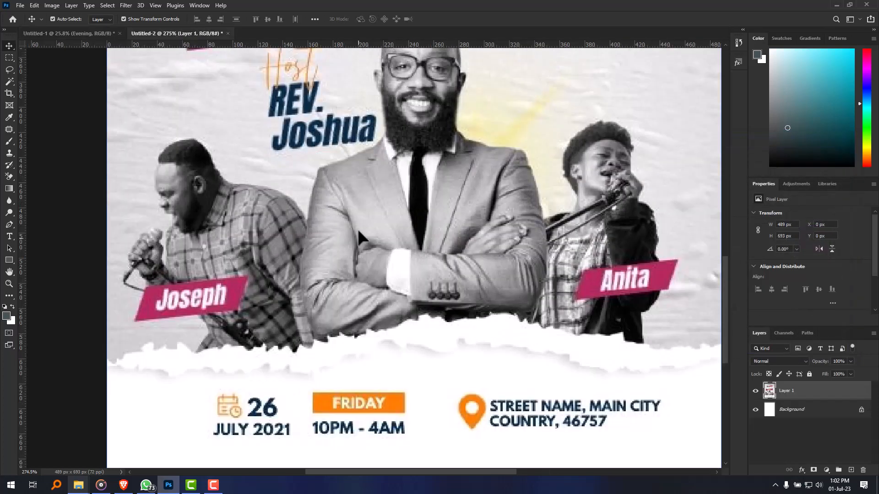
pyautogui.scroll(2, 360, 235)
pyautogui.scroll(-3, 359, 236)
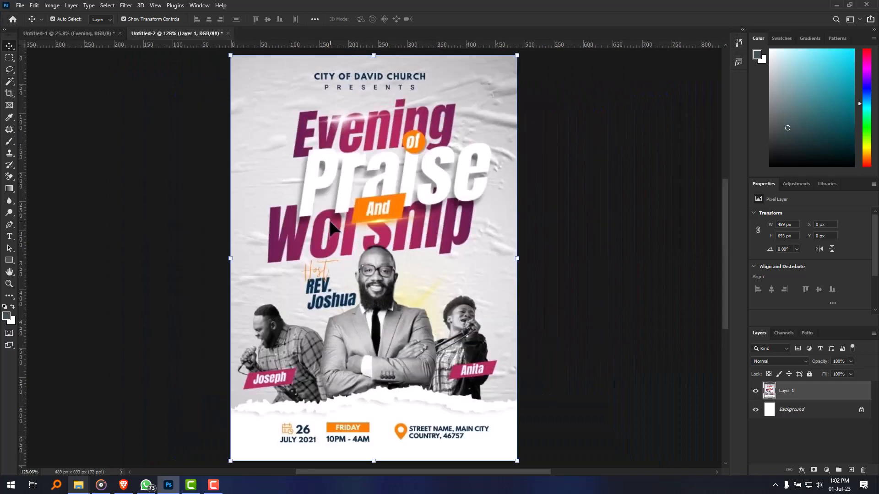
pyautogui.click(45, 34)
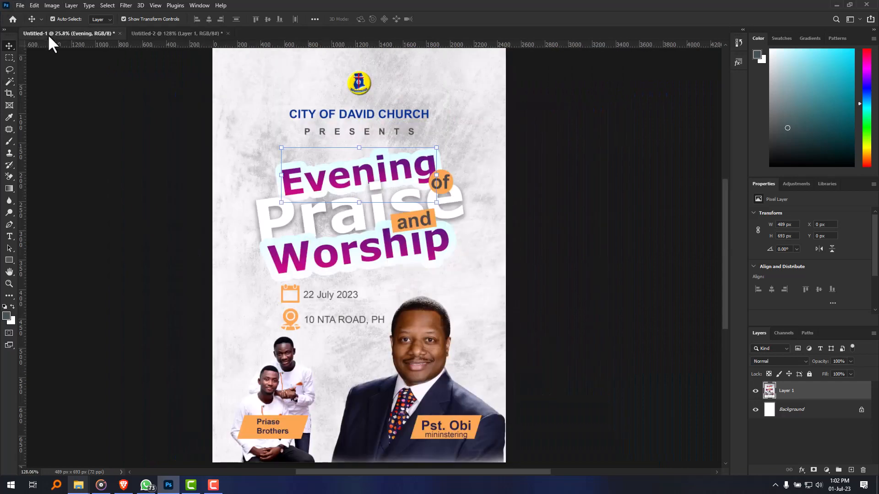
pyautogui.click(463, 274)
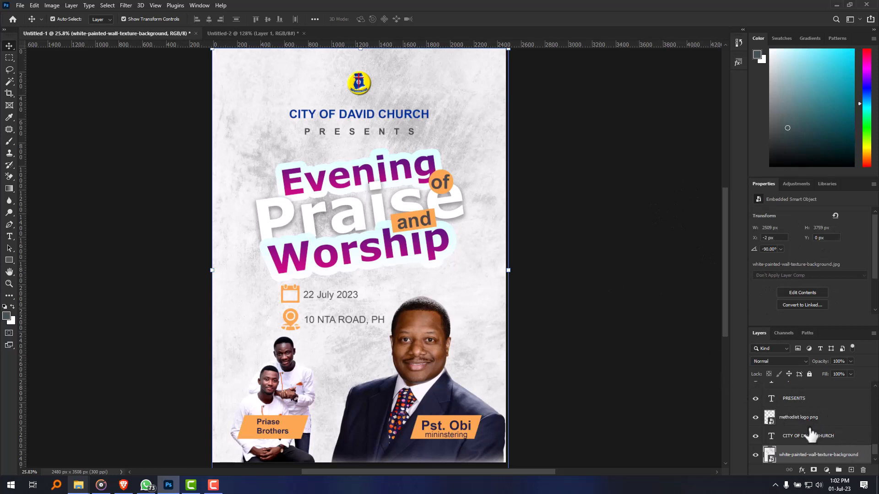
pyautogui.scroll(-3, 491, 363)
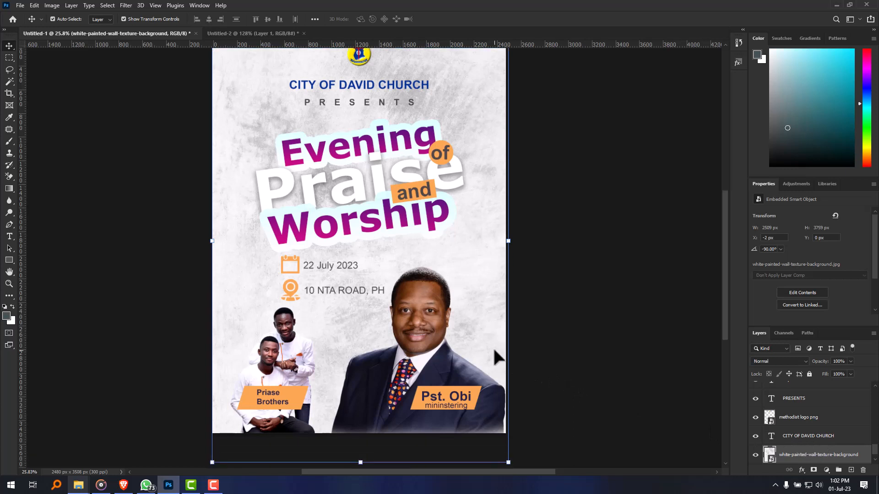
# Step: Add a Black & White adjustment layer directly above the preacher's picture, following the monochrome portraits of the reference
pyautogui.click(420, 341)
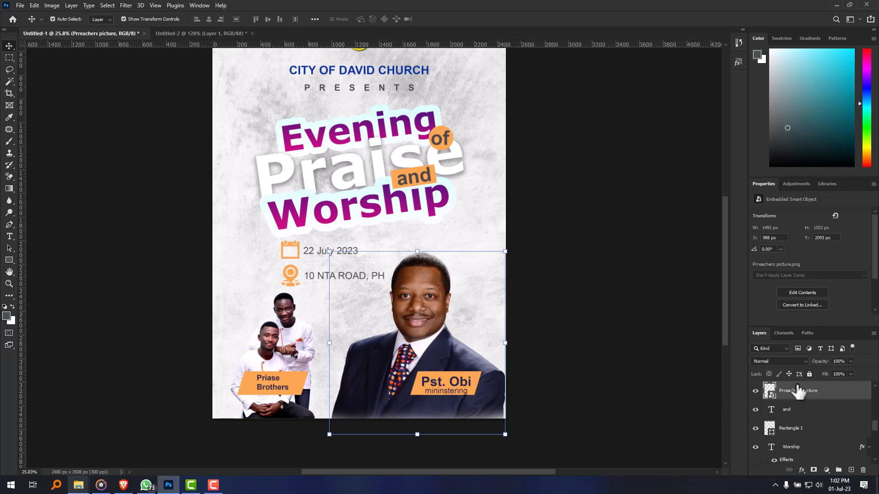
pyautogui.click(179, 33)
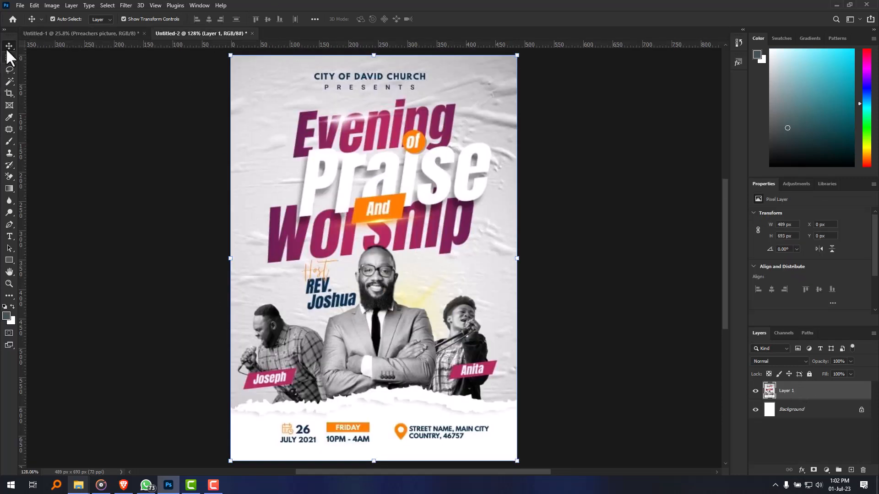
pyautogui.click(62, 33)
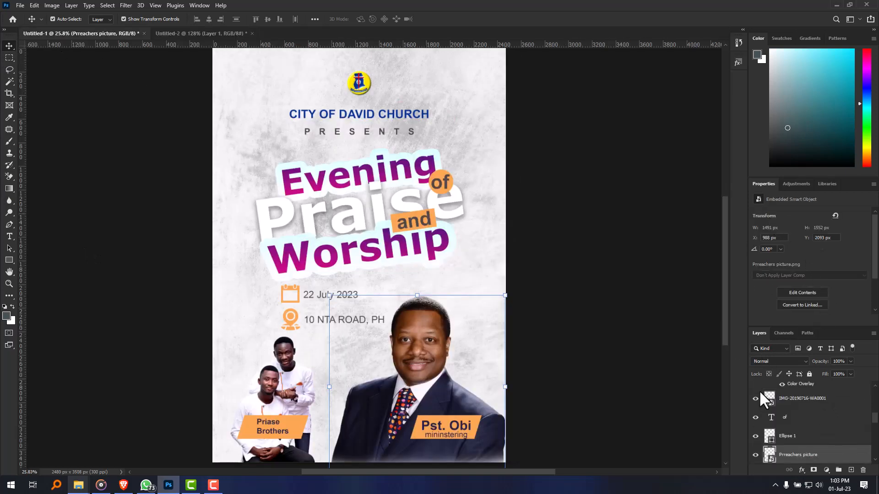
pyautogui.scroll(-2, 819, 460)
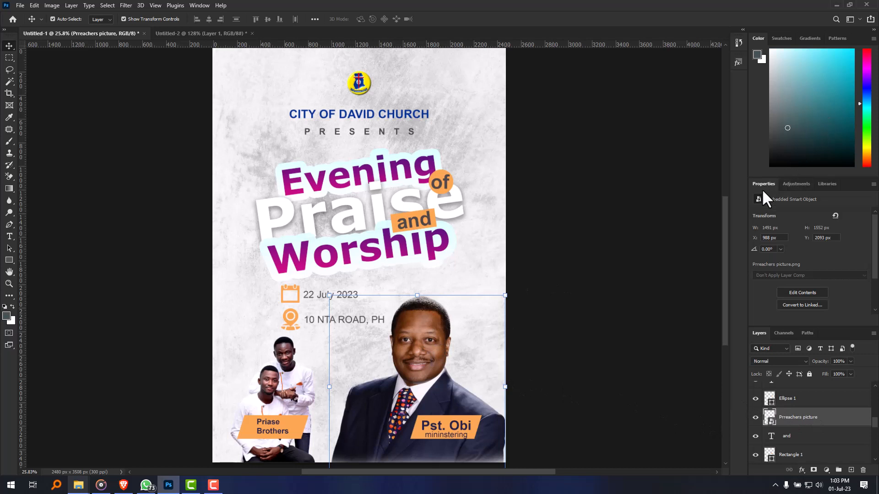
pyautogui.click(806, 184)
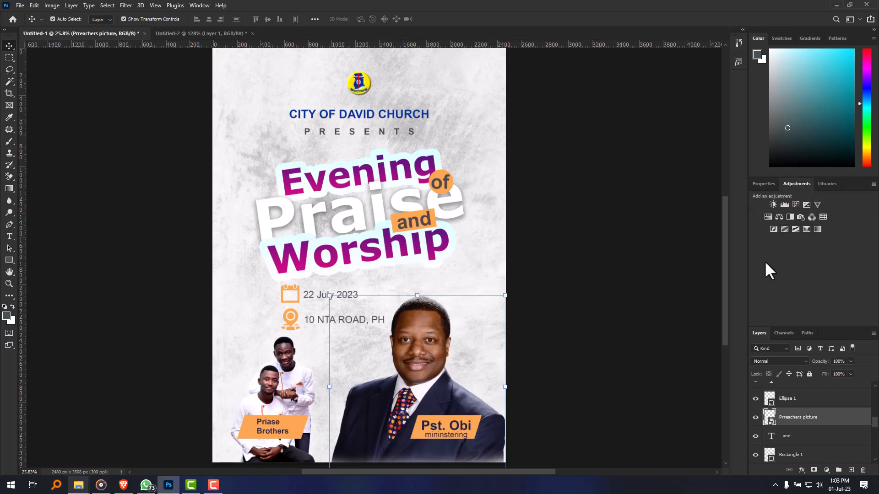
pyautogui.click(790, 216)
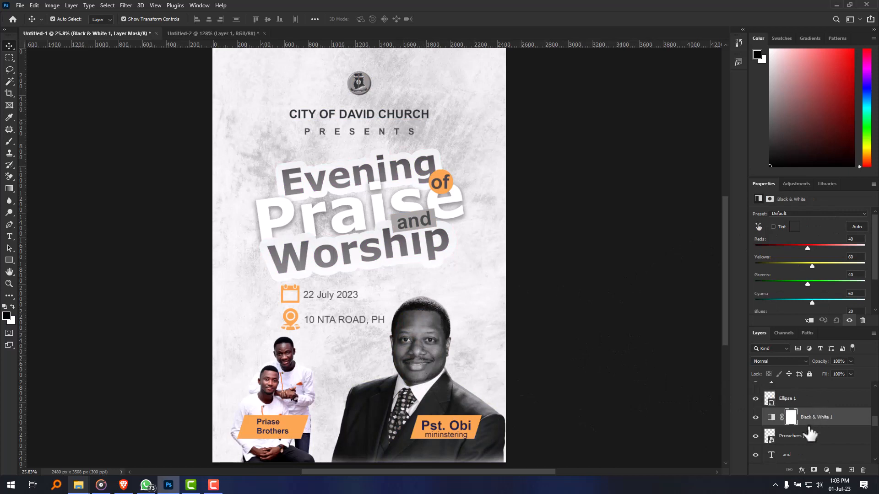
# Step: Clip the Black & White adjustment to the preacher's picture layer so it affects only that picture
pyautogui.scroll(-1, 810, 430)
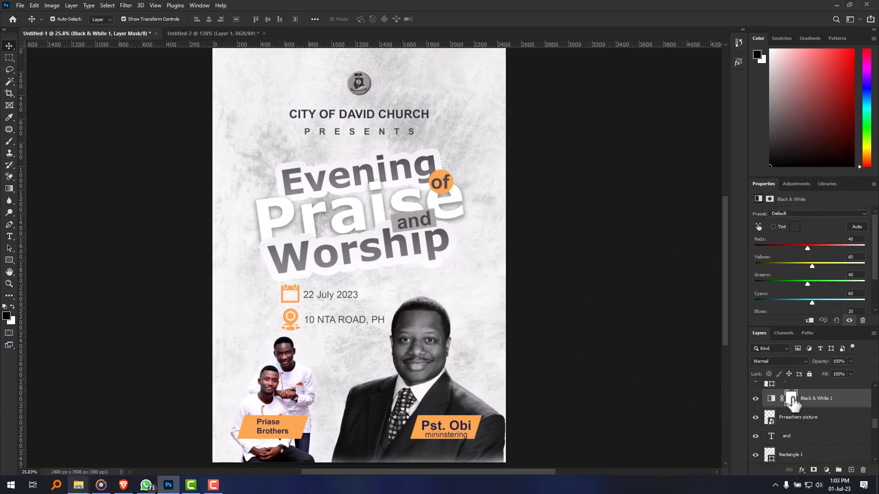
pyautogui.scroll(-2, 794, 410)
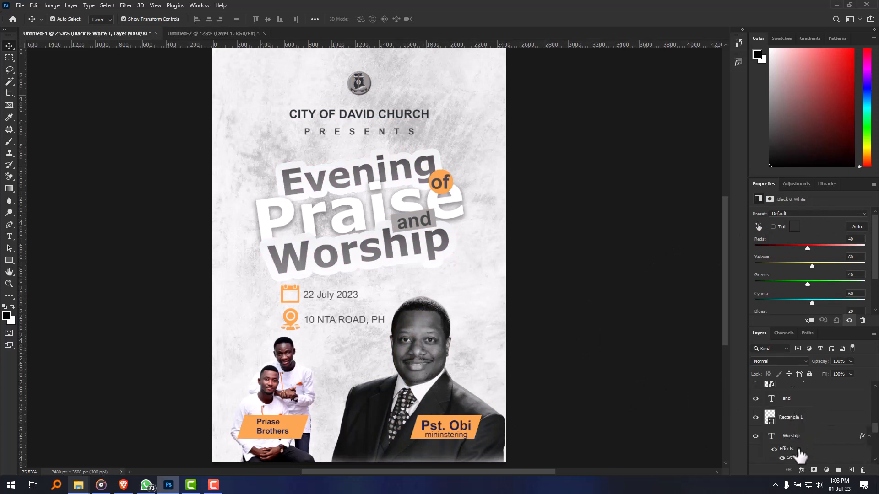
pyautogui.scroll(2, 799, 456)
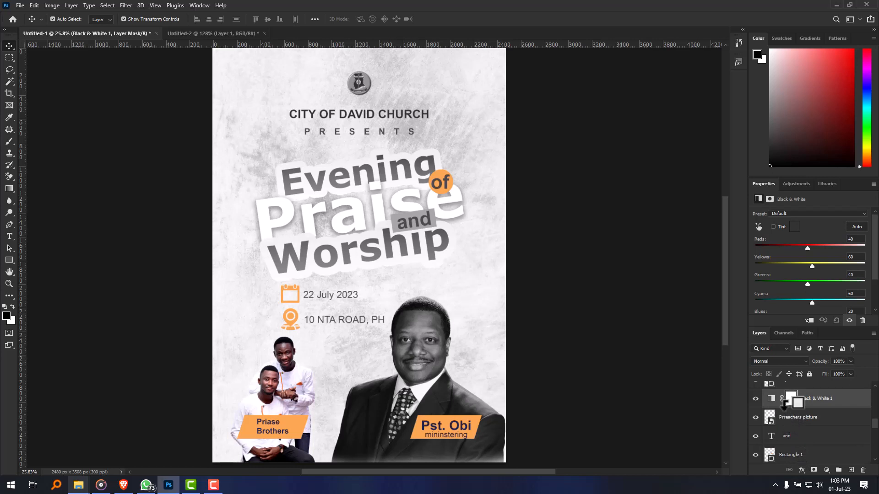
pyautogui.moveTo(790, 399); pyautogui.dragTo(783, 403)
pyautogui.keyDown('alt'); pyautogui.click(783, 404); pyautogui.keyUp('alt')
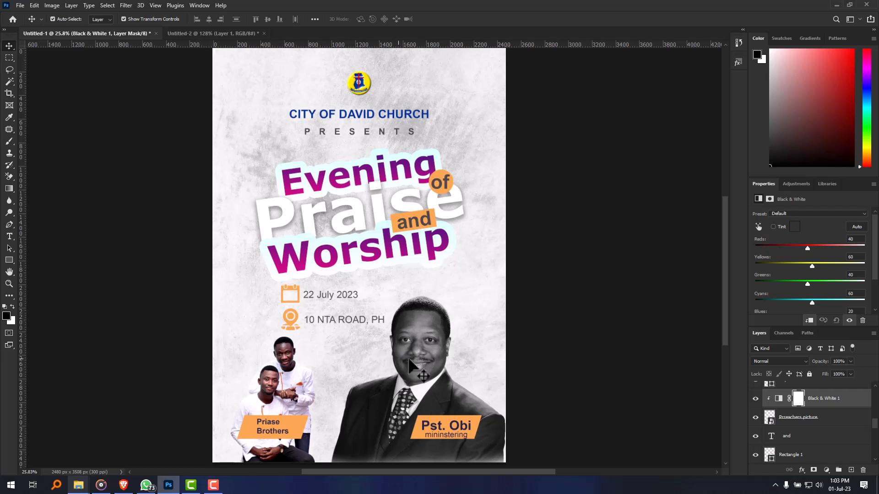
# Step: Rename the layer of the two singers' picture as "praise brothers"
pyautogui.scroll(-2, 412, 364)
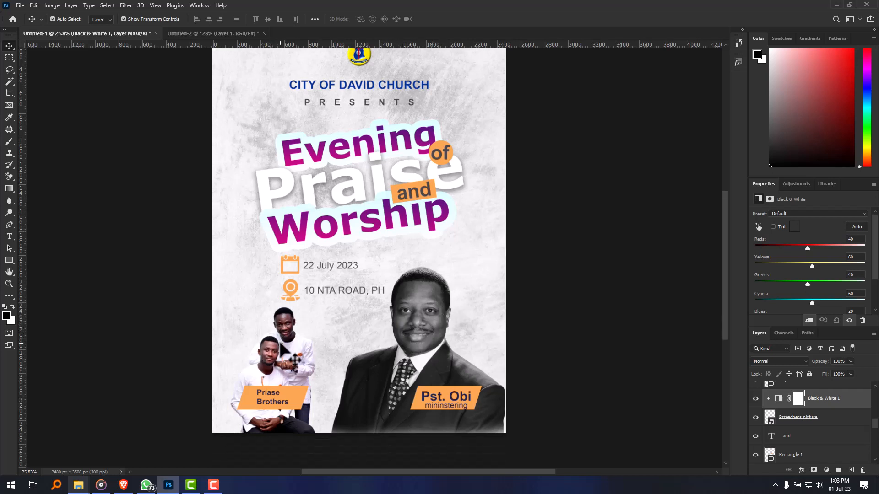
pyautogui.click(282, 348)
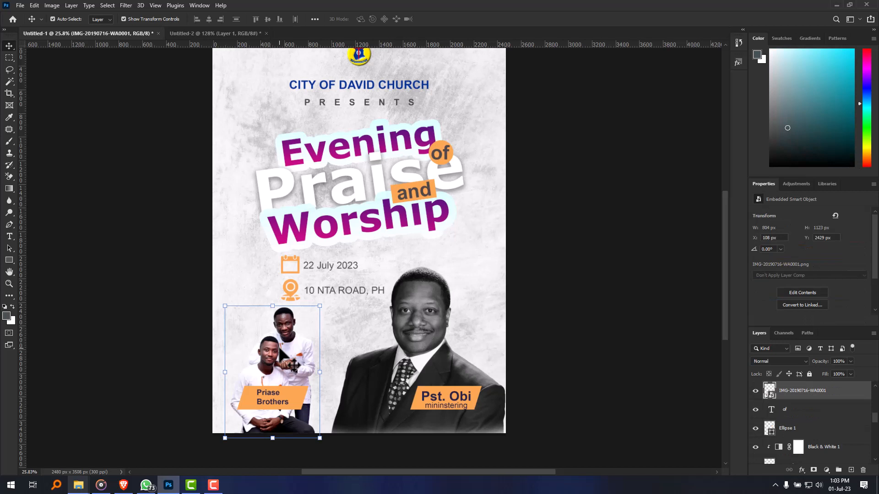
pyautogui.doubleClick(797, 391)
pyautogui.write('praise')
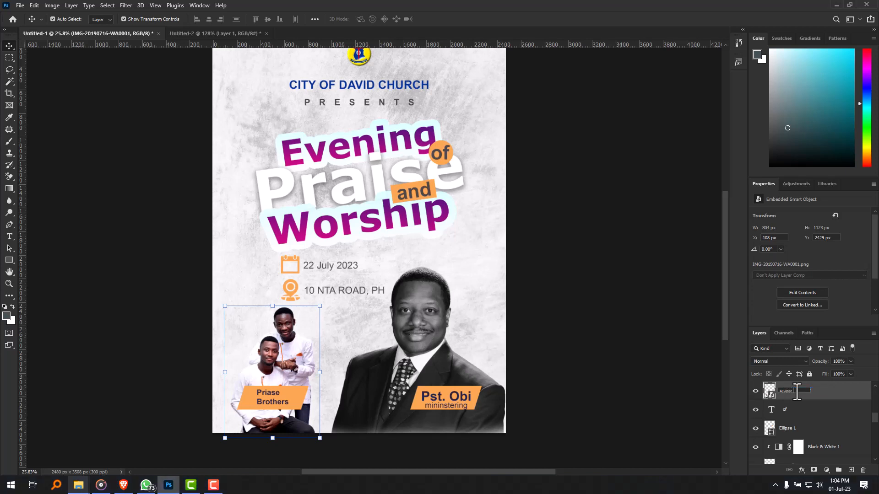
pyautogui.write(' b')
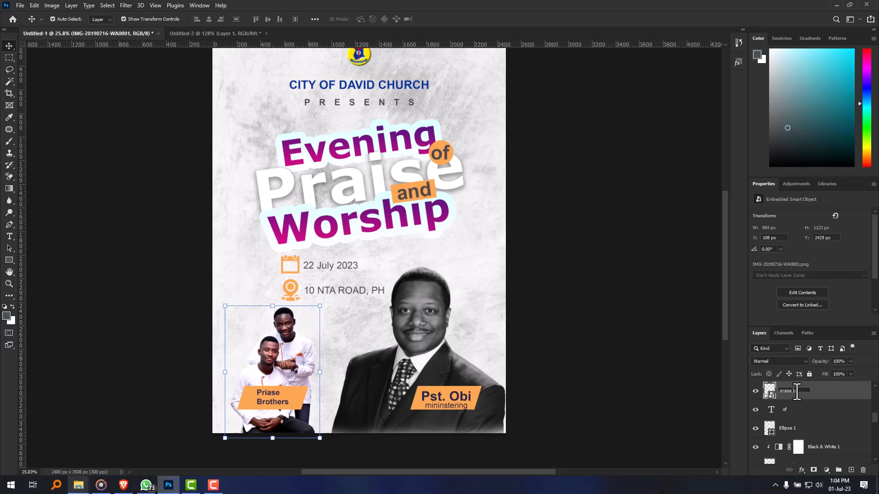
pyautogui.write('rothers')
pyautogui.press('Return')
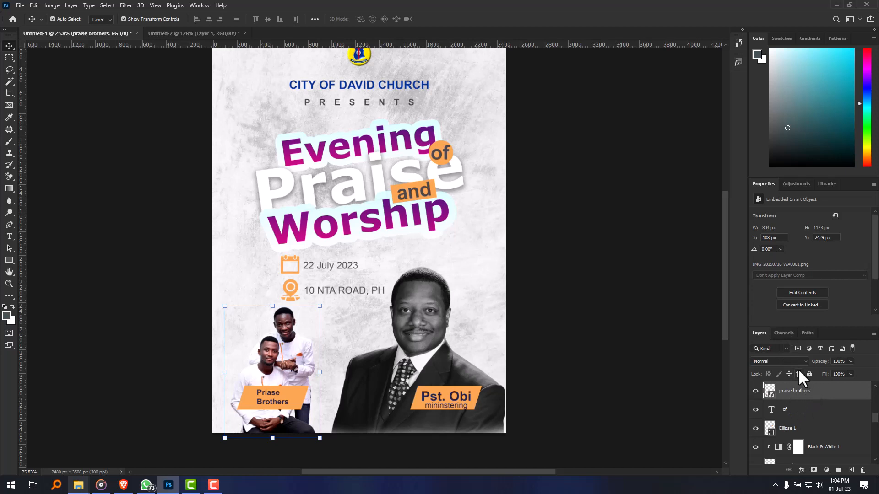
# Step: Add a Black & White adjustment layer above the two singers' picture and clip it to that picture only
pyautogui.click(797, 183)
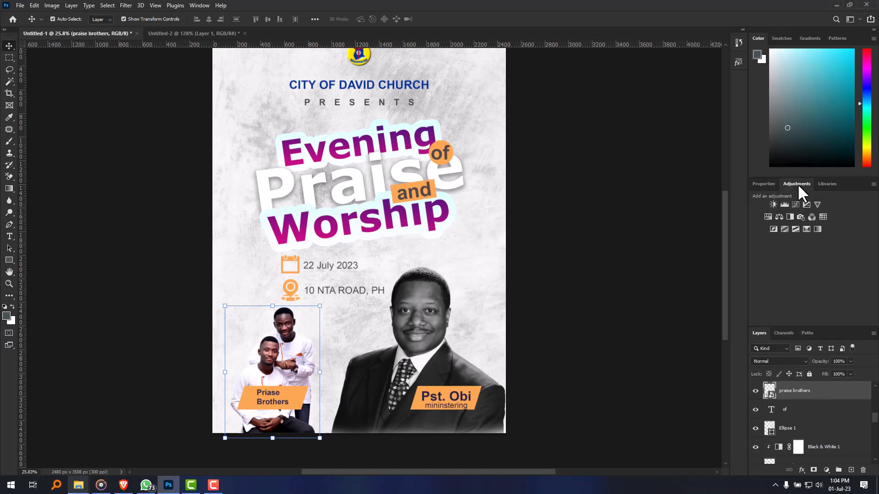
pyautogui.click(791, 216)
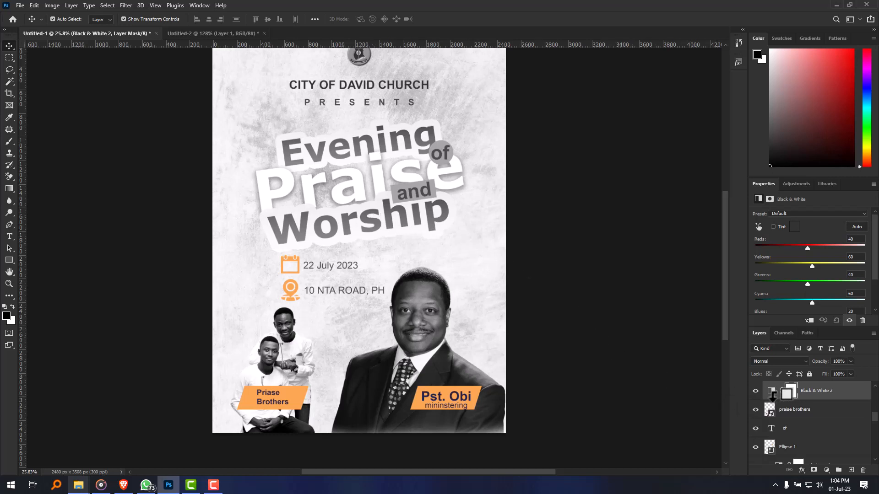
pyautogui.keyDown('alt'); pyautogui.click(777, 394); pyautogui.keyUp('alt')
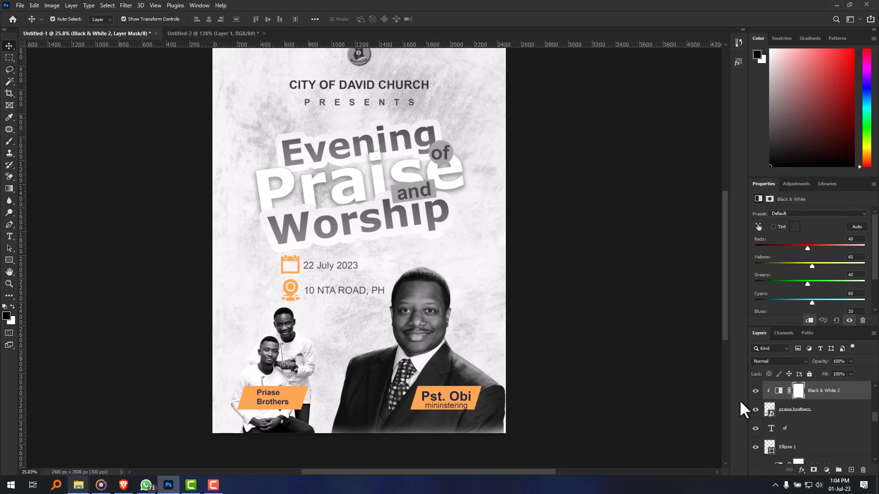
# Step: Examine the whole flyer, comparing the two black-and-white portraits with the coloured title and labels
pyautogui.scroll(1, 366, 384)
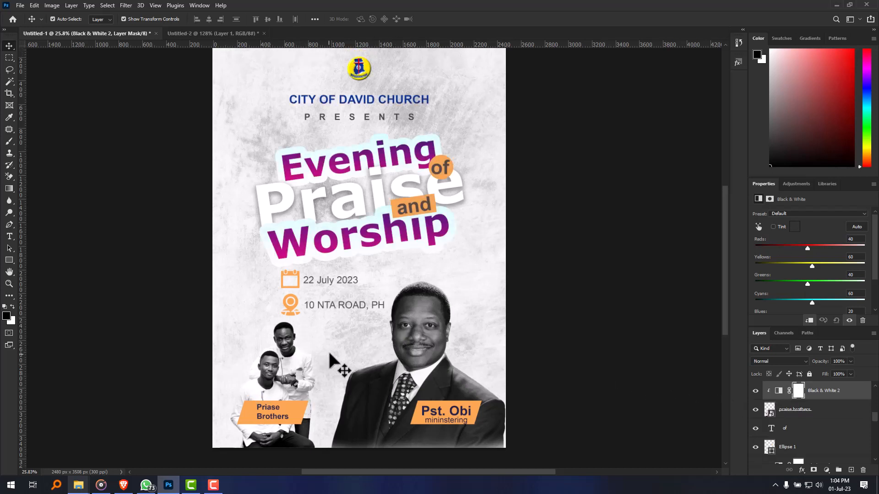
pyautogui.scroll(-2, 334, 350)
pyautogui.scroll(-2, 337, 355)
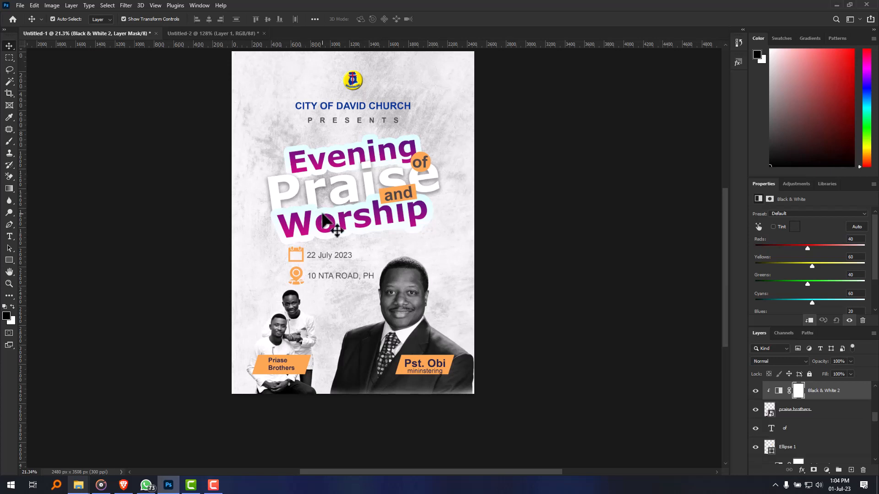
pyautogui.scroll(-1, 379, 281)
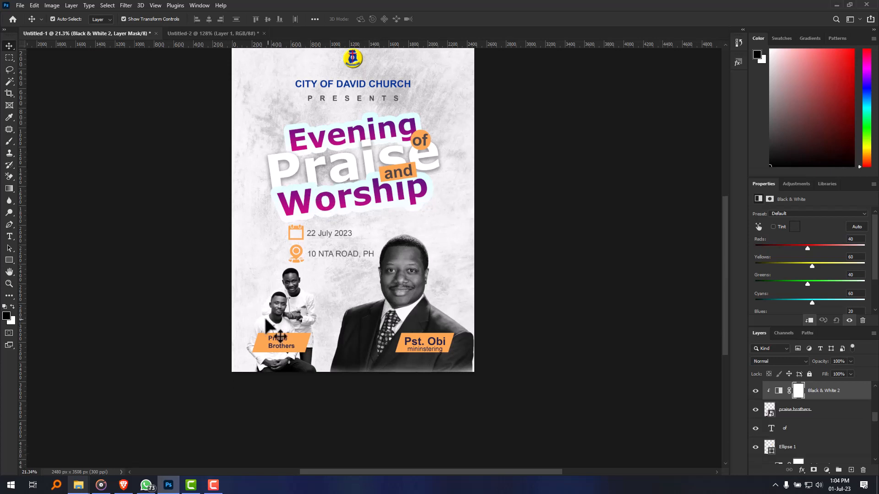
pyautogui.scroll(1, 300, 316)
pyautogui.scroll(2, 361, 311)
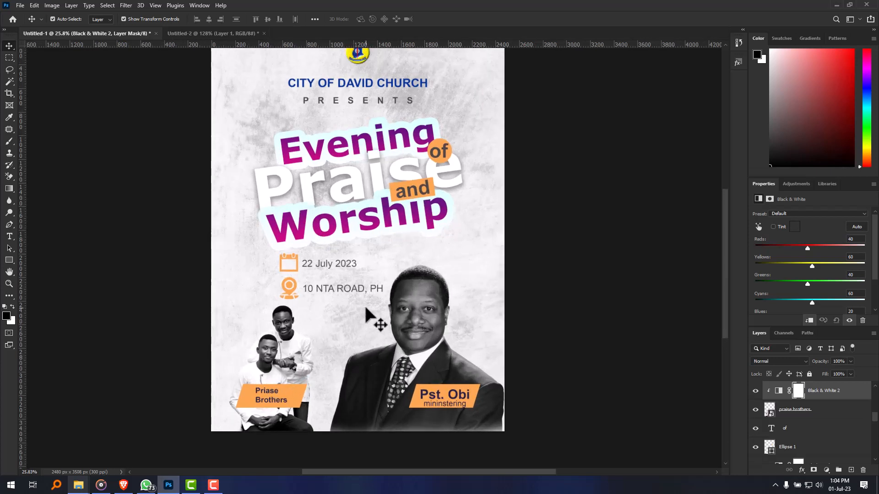
pyautogui.scroll(-2, 360, 301)
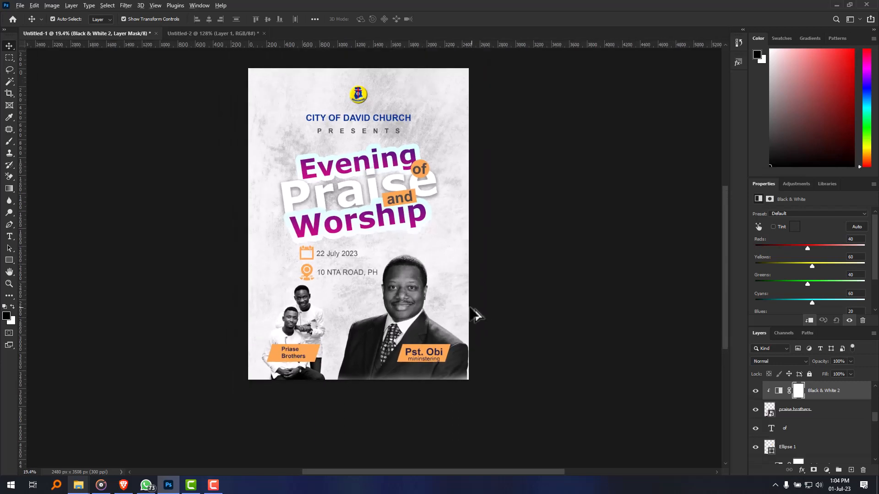
pyautogui.scroll(2, 468, 306)
pyautogui.scroll(3, 403, 303)
pyautogui.scroll(-2, 404, 298)
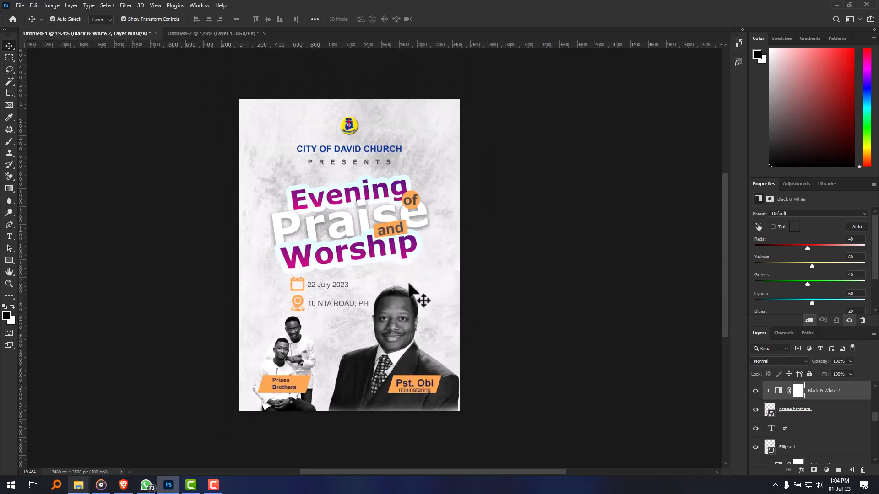
pyautogui.hscroll(-1, 404, 299)
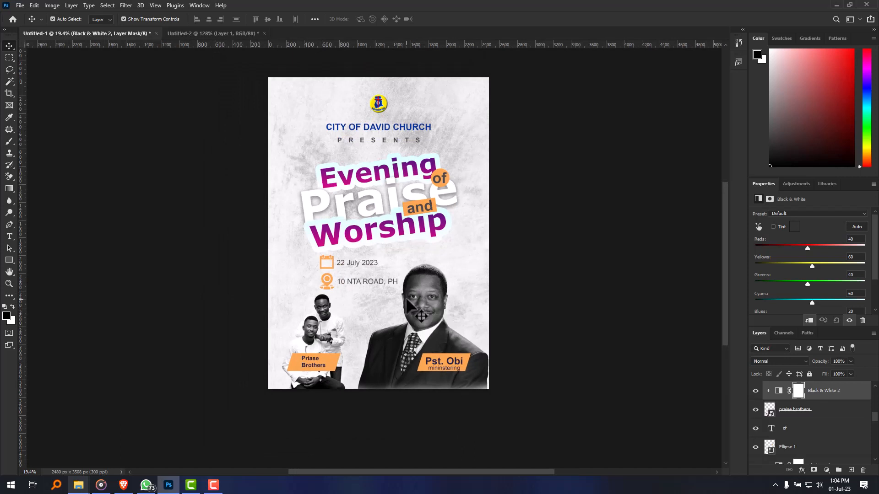
pyautogui.click(863, 321)
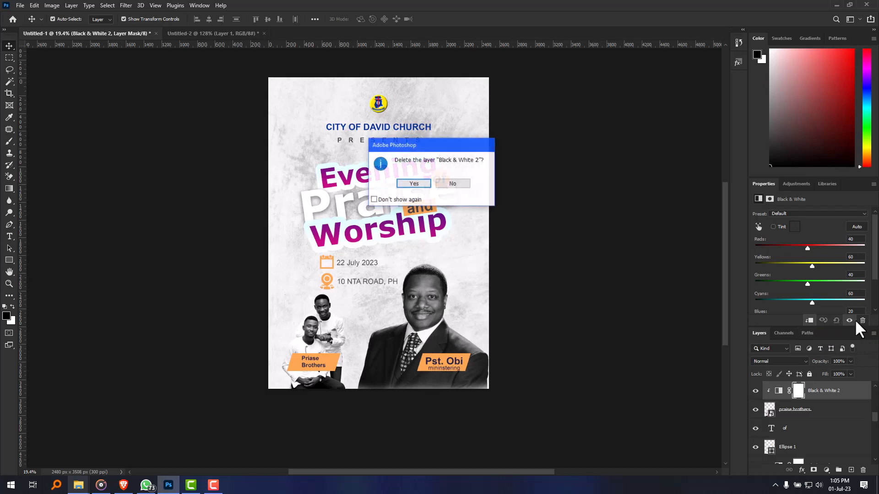
pyautogui.click(454, 183)
pyautogui.click(796, 186)
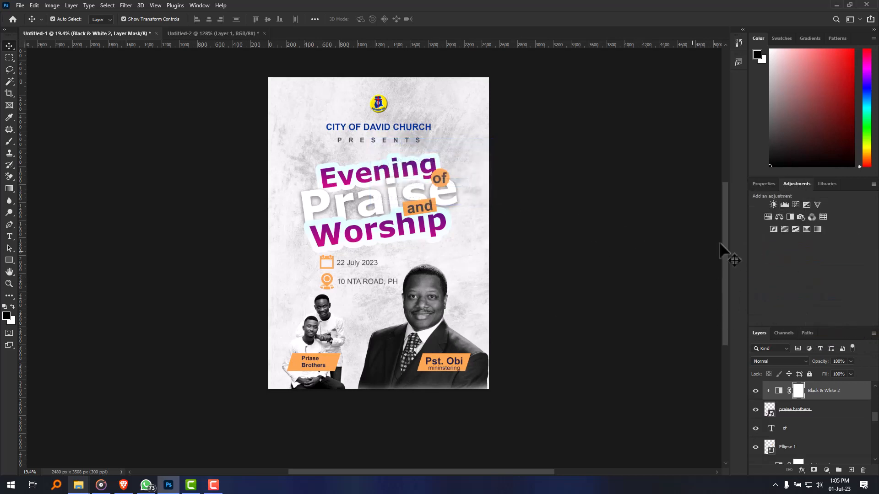
pyautogui.click(624, 306)
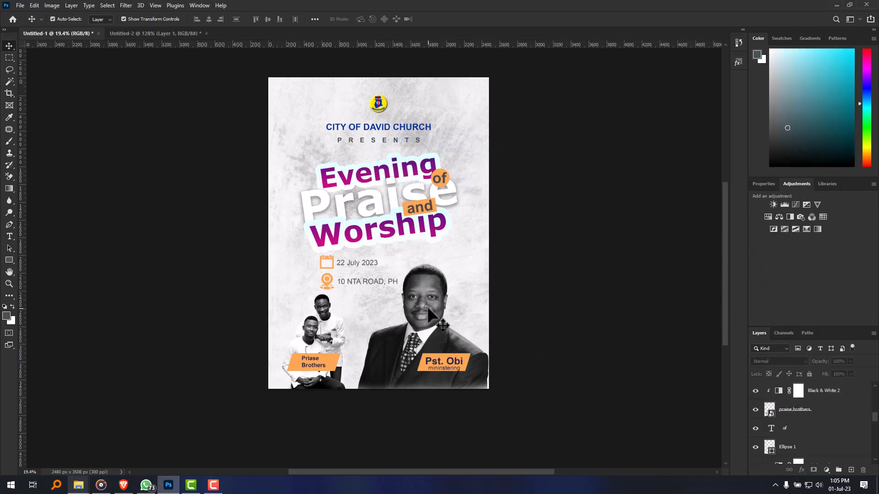
# Step: Delete the Black & White adjustment layer, including its mask, from above the preacher's picture
pyautogui.click(433, 320)
pyautogui.scroll(-2, 838, 446)
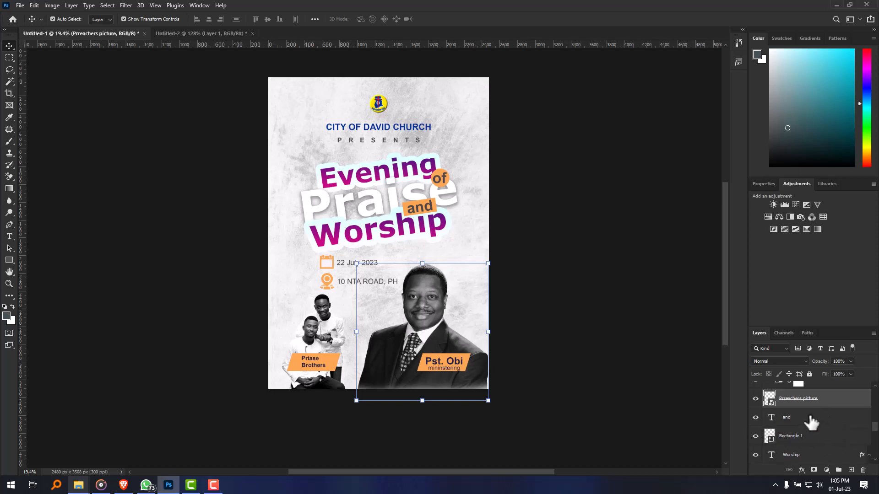
pyautogui.scroll(2, 815, 414)
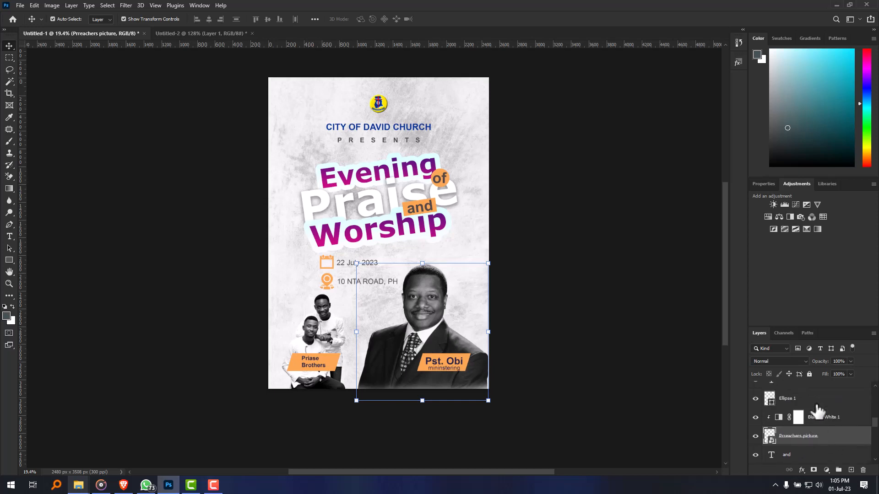
pyautogui.click(851, 417)
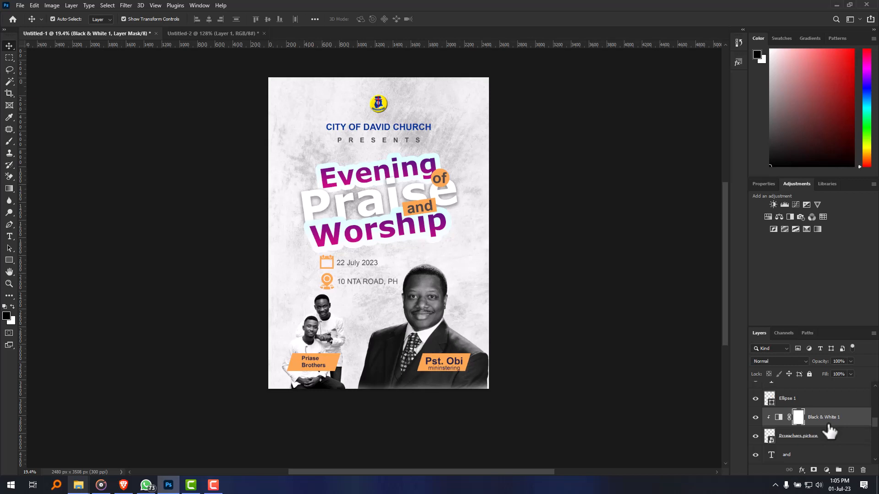
pyautogui.press('Delete')
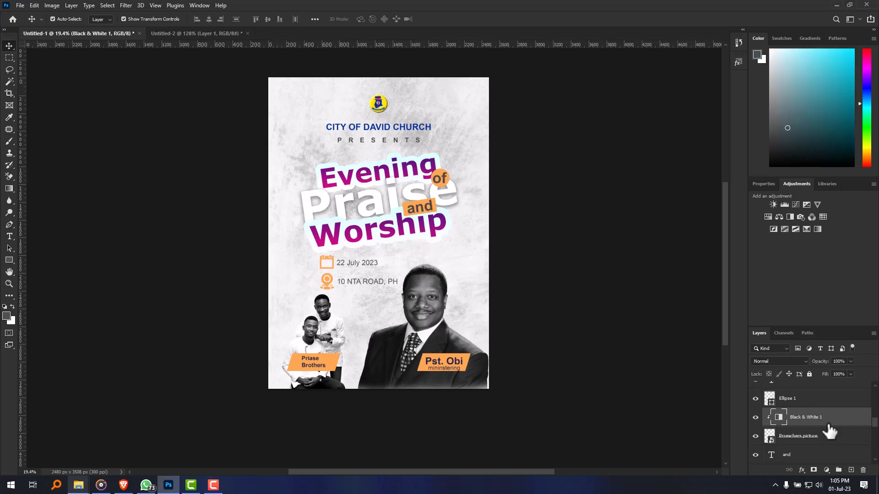
pyautogui.press('Delete')
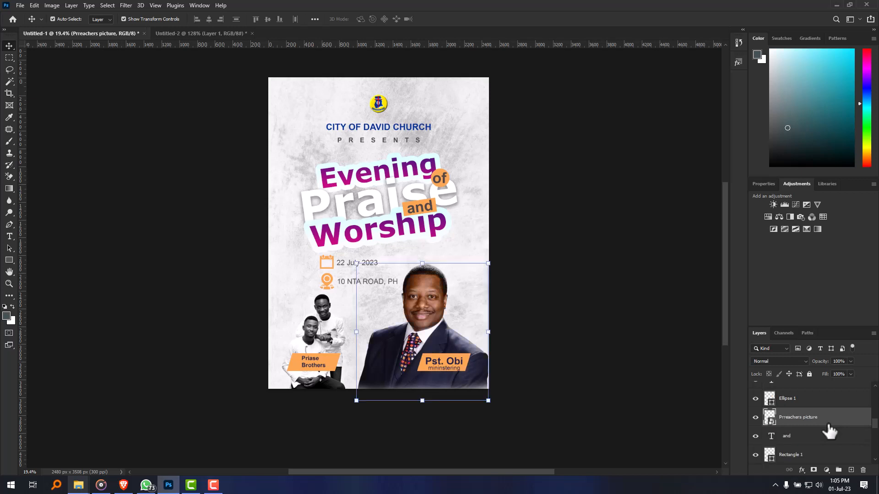
# Step: Add a Brightness/Contrast adjustment clipped to the preacher's picture and set its brightness to 44
pyautogui.click(773, 205)
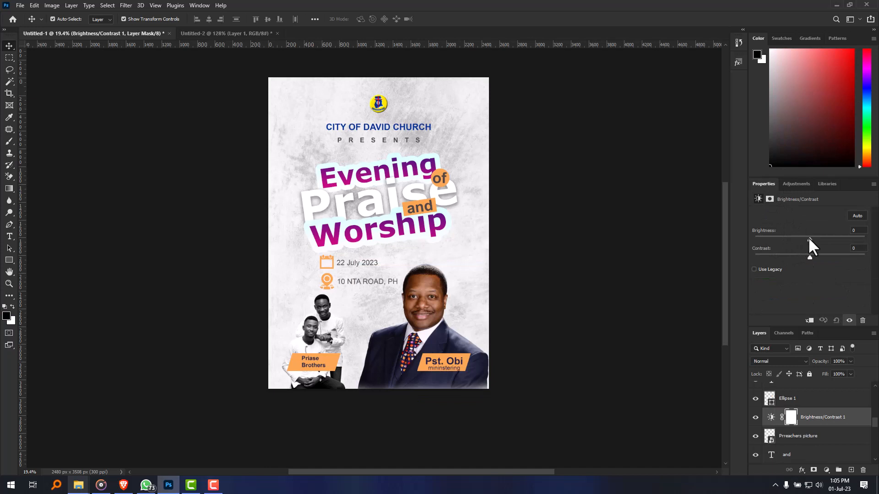
pyautogui.moveTo(809, 238); pyautogui.dragTo(819, 252)
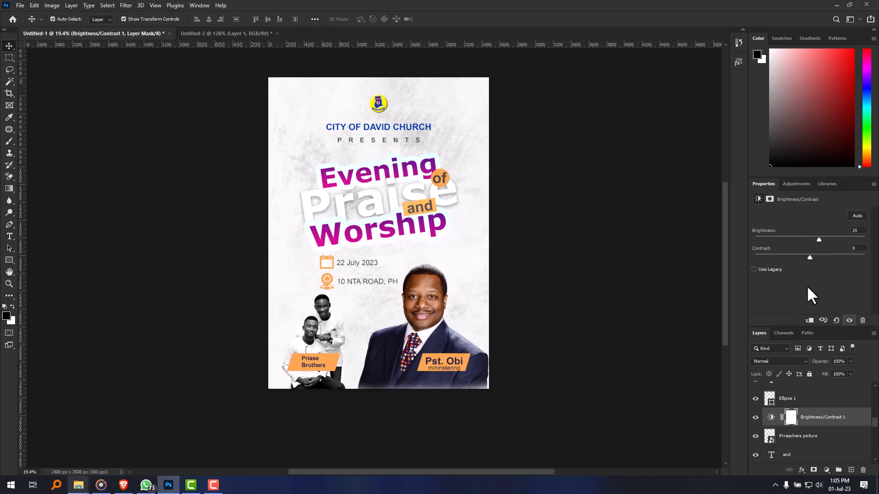
pyautogui.click(810, 320)
pyautogui.moveTo(818, 240)
pyautogui.mouseDown()
pyautogui.moveTo(782, 243)
pyautogui.moveTo(799, 259)
pyautogui.moveTo(809, 247)
pyautogui.mouseUp()
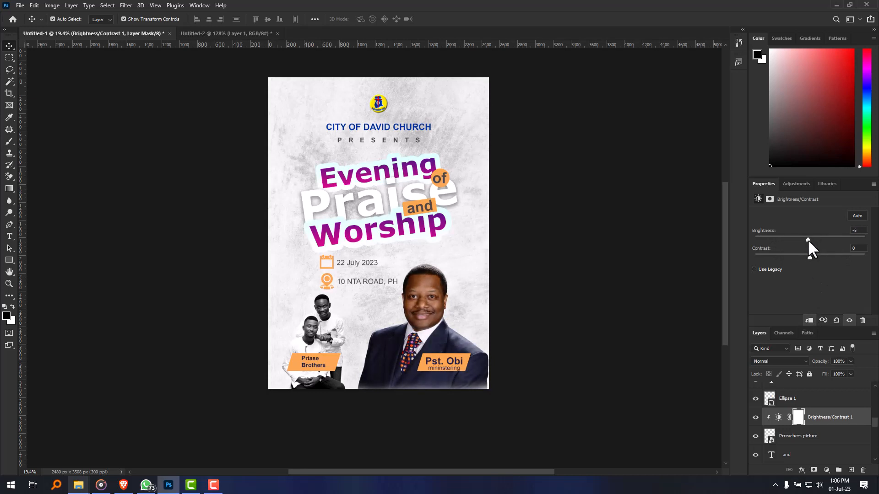
pyautogui.moveTo(808, 241); pyautogui.dragTo(826, 250)
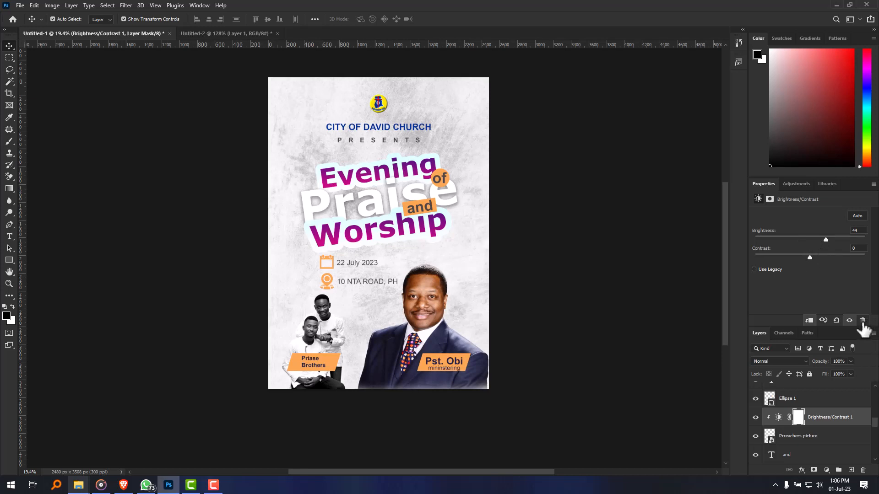
pyautogui.click(653, 360)
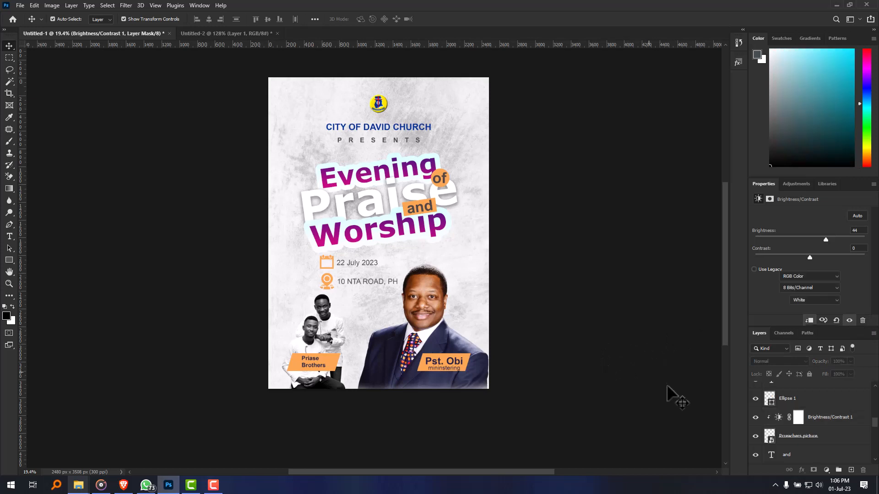
# Step: Try a Hue/Saturation adjustment with hue -1 clipped to the preacher's picture, and delete that adjustment layer
pyautogui.click(840, 424)
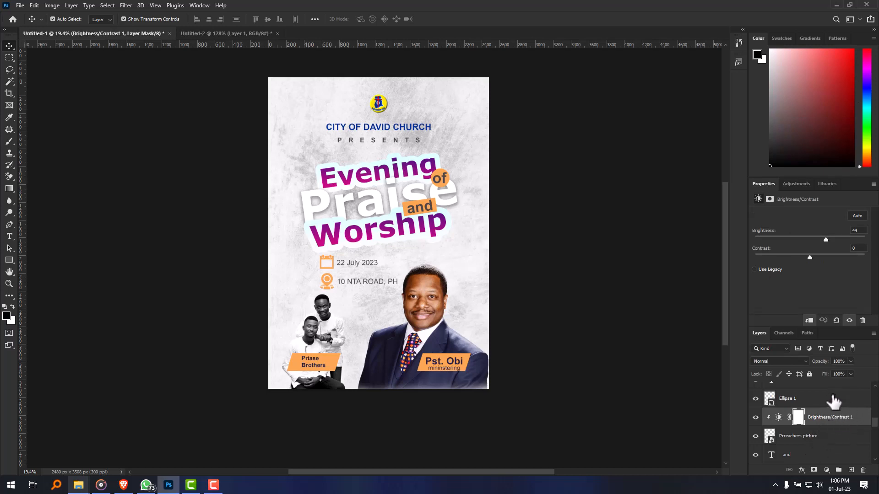
pyautogui.click(797, 185)
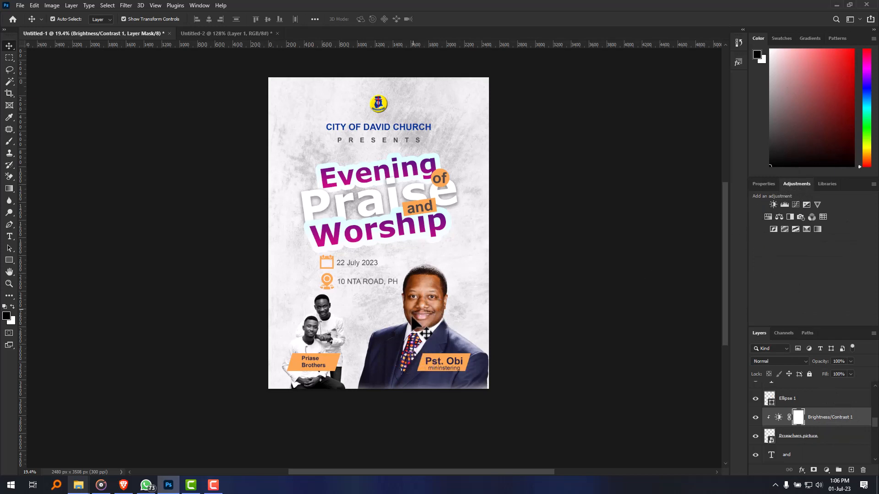
pyautogui.click(767, 217)
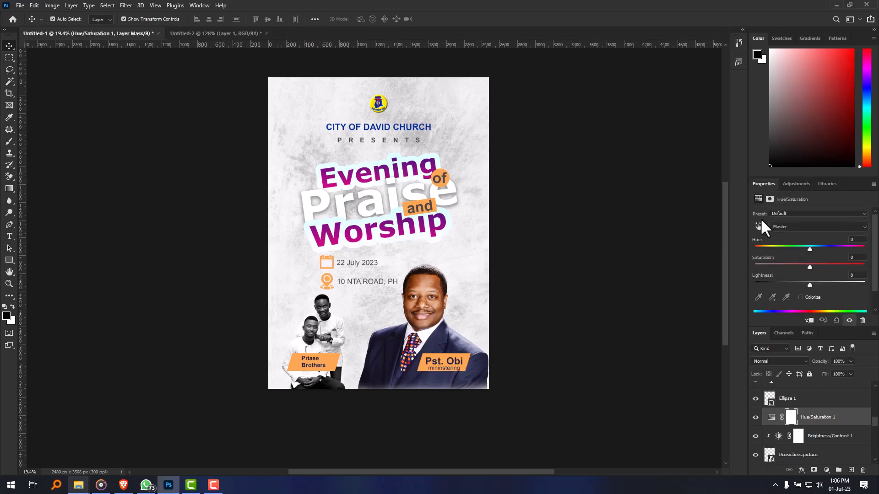
pyautogui.moveTo(809, 246); pyautogui.dragTo(810, 270)
pyautogui.click(811, 321)
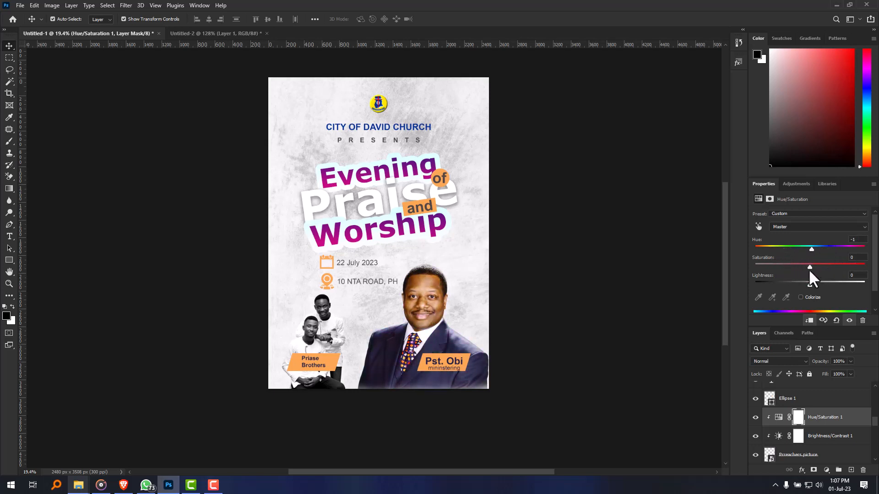
pyautogui.click(862, 321)
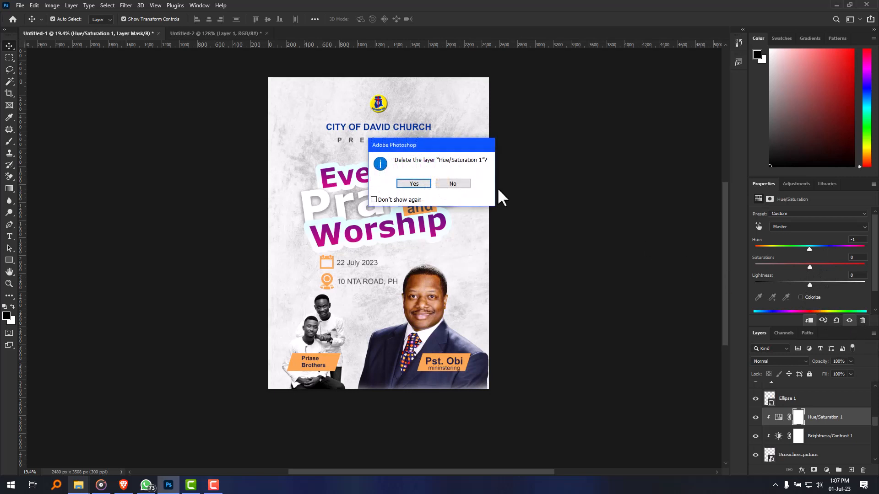
pyautogui.click(413, 183)
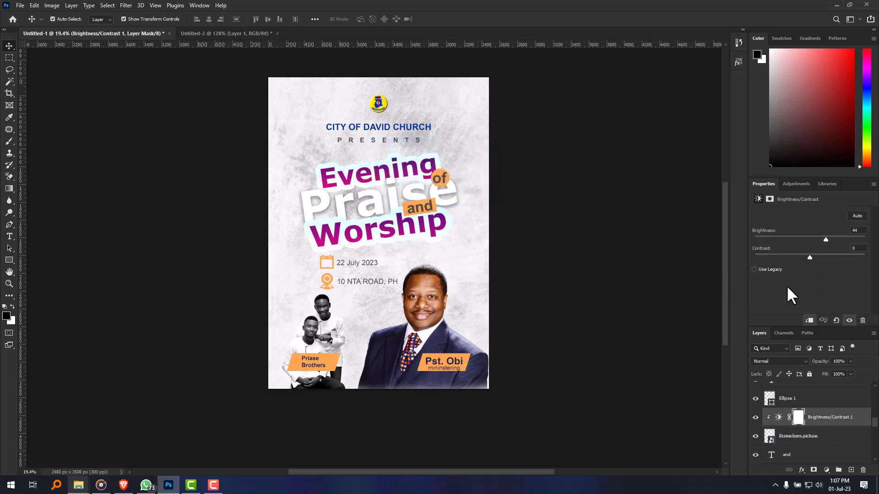
# Step: Try a Color Balance adjustment clipped to the preacher's picture, shifting the midtones to +89 green and back
pyautogui.click(797, 184)
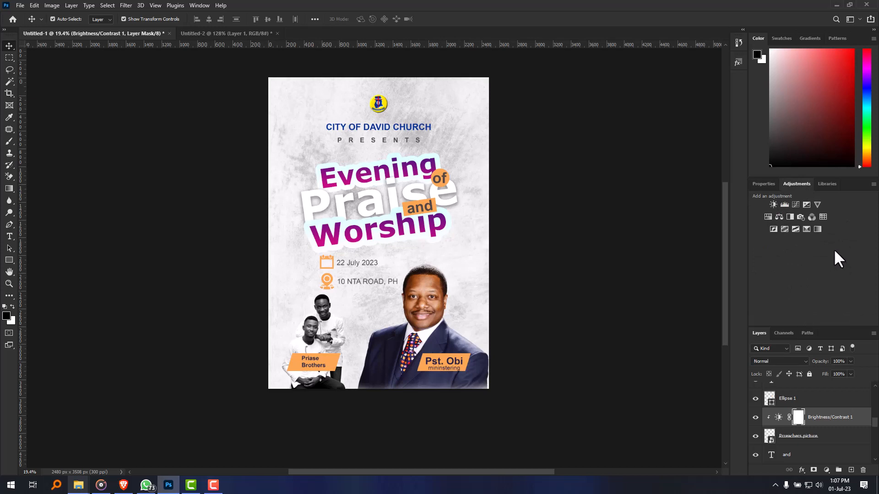
pyautogui.click(778, 218)
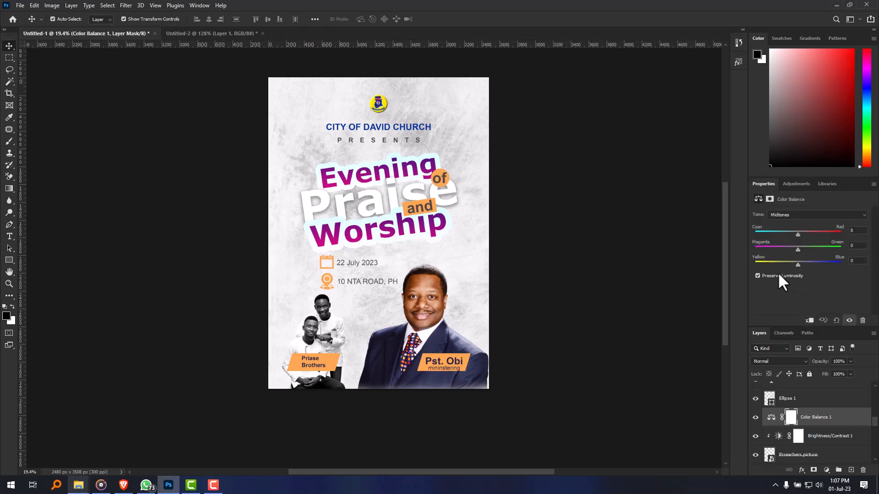
pyautogui.click(810, 321)
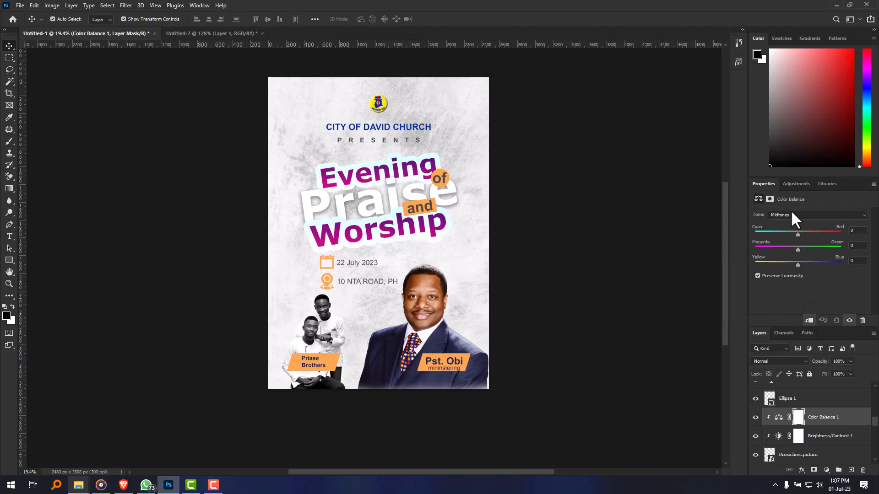
pyautogui.moveTo(795, 248); pyautogui.dragTo(836, 270)
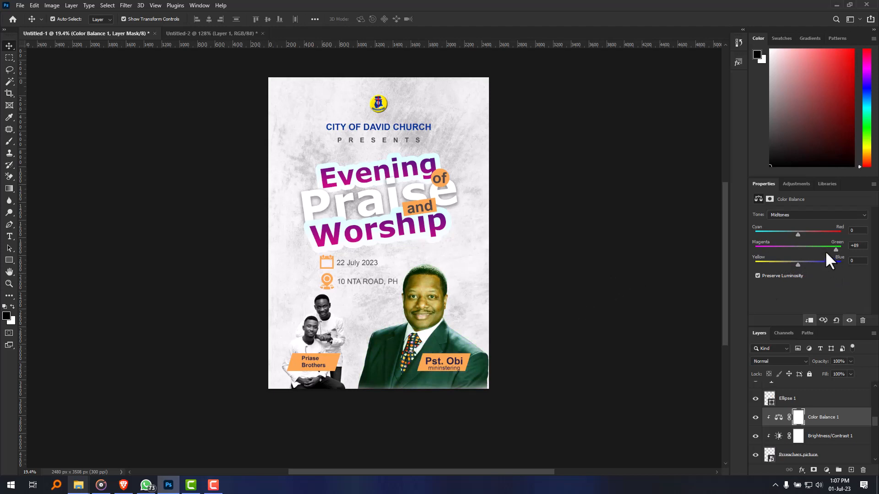
pyautogui.moveTo(835, 249); pyautogui.dragTo(798, 250)
# Step: Delete the Color Balance and Brightness/Contrast adjustment layers from above the preacher's picture
pyautogui.click(862, 320)
pyautogui.click(414, 183)
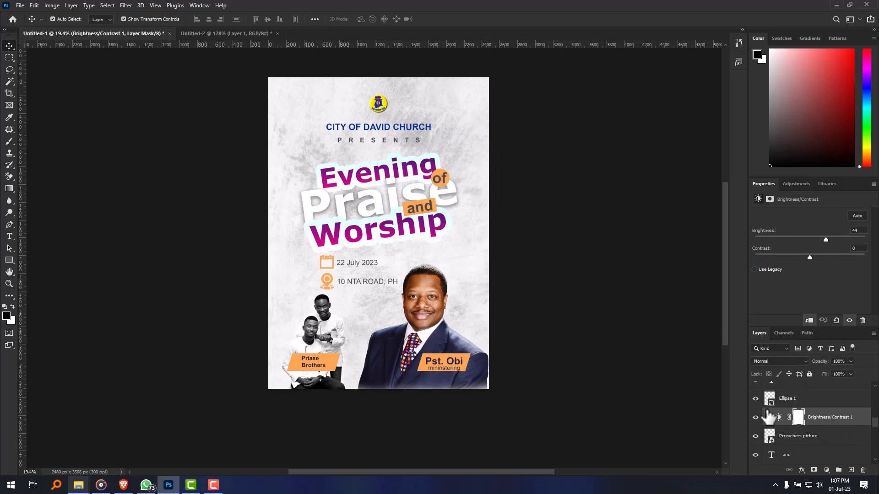
pyautogui.press('Delete')
pyautogui.press('Delete')
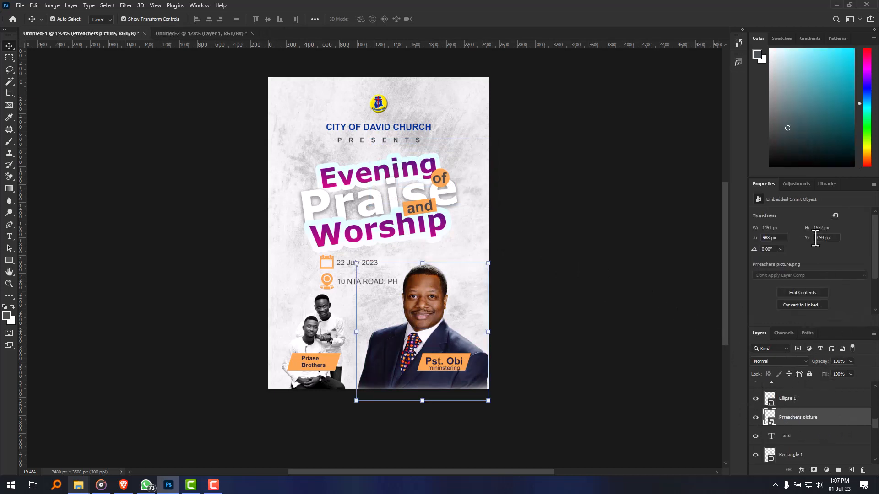
# Step: Add a Black & White adjustment layer with default settings above the preacher's picture and clip it to that layer
pyautogui.click(795, 185)
pyautogui.click(791, 218)
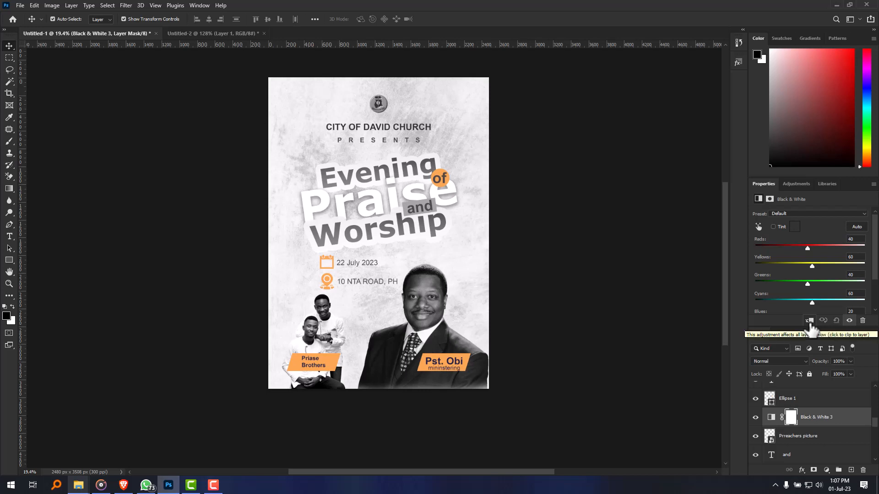
pyautogui.click(809, 321)
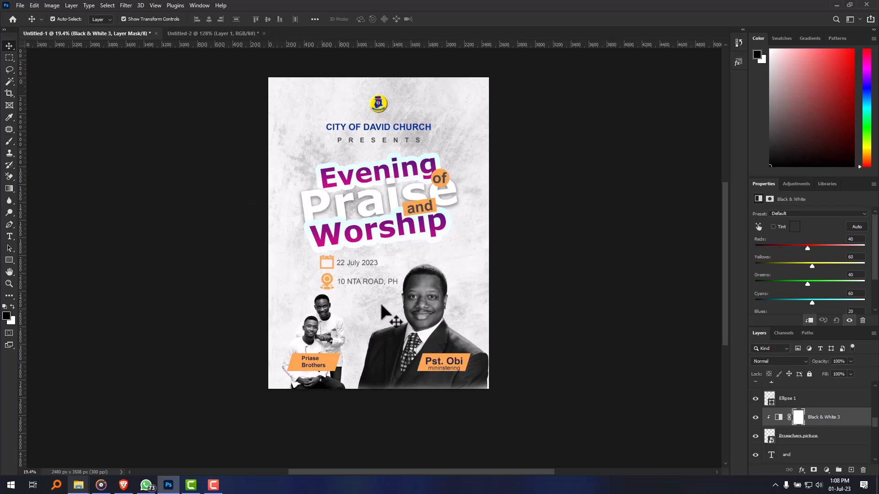
pyautogui.scroll(2, 365, 301)
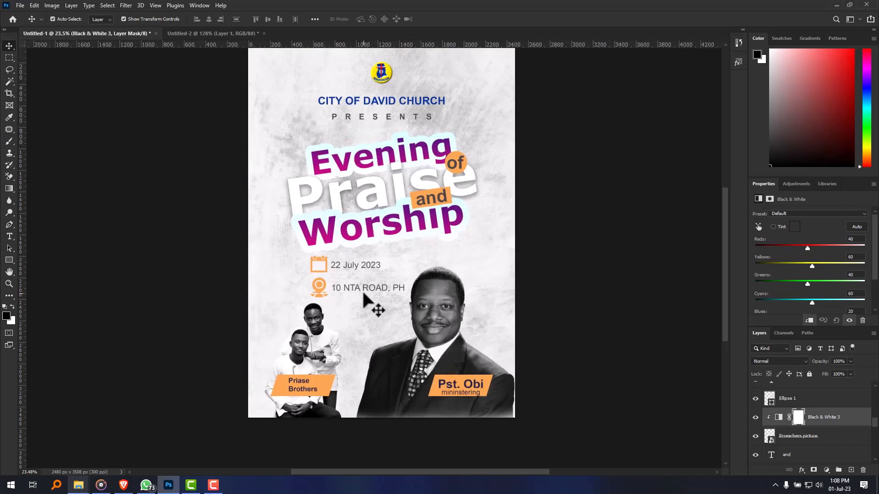
pyautogui.scroll(-2, 364, 300)
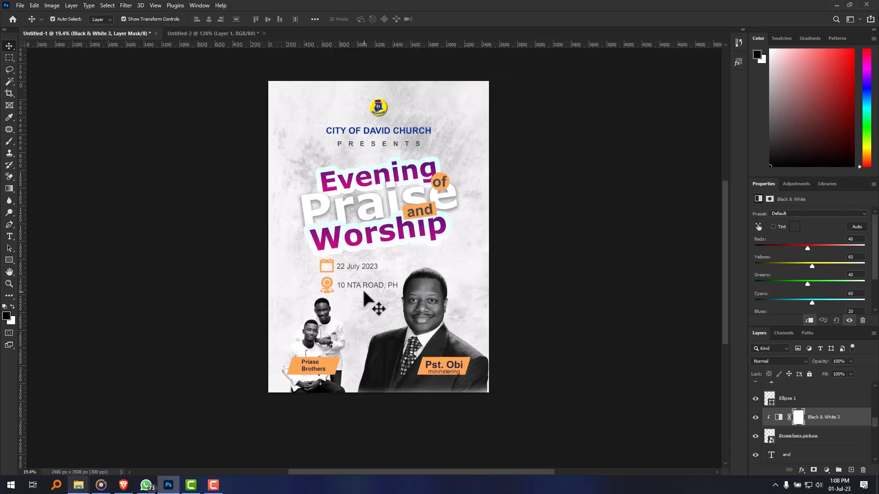
pyautogui.scroll(1, 365, 301)
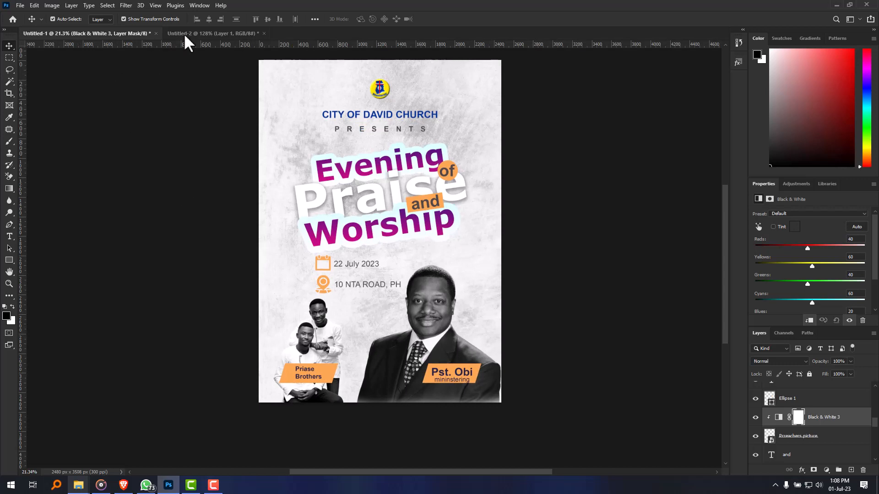
# Step: Compare the reference flyer with the own design, examining the title, date and address rows, and portraits
pyautogui.click(199, 33)
pyautogui.scroll(-3, 412, 264)
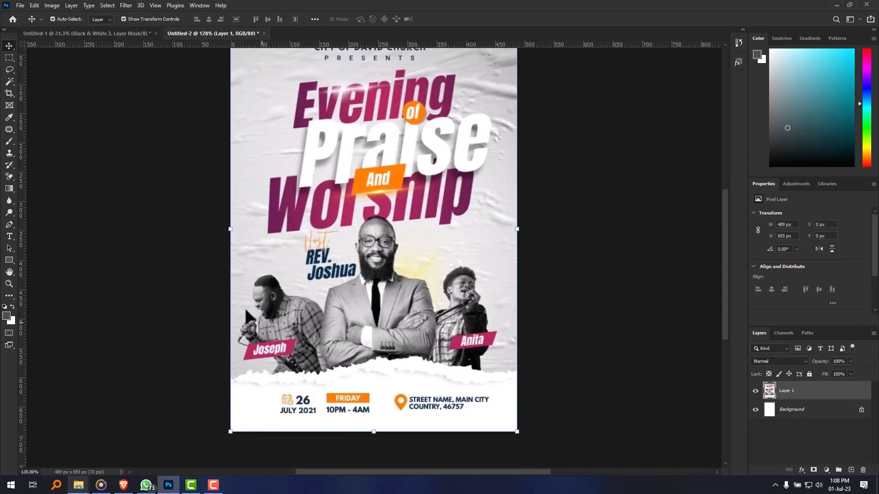
pyautogui.click(110, 36)
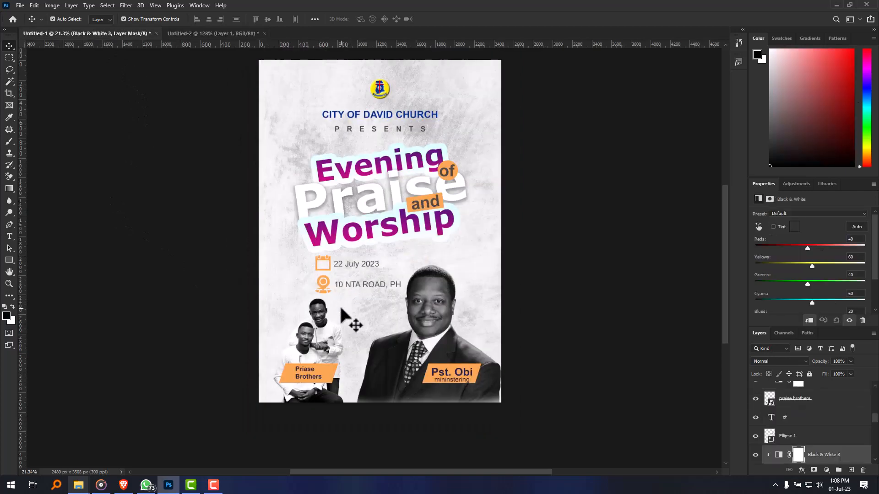
pyautogui.scroll(4, 366, 289)
pyautogui.scroll(-1, 369, 287)
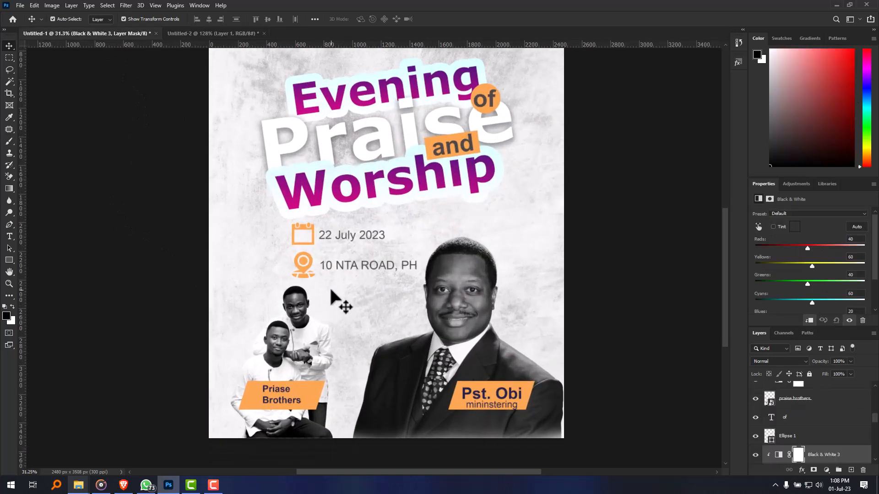
pyautogui.scroll(2, 349, 271)
pyautogui.scroll(10, 346, 274)
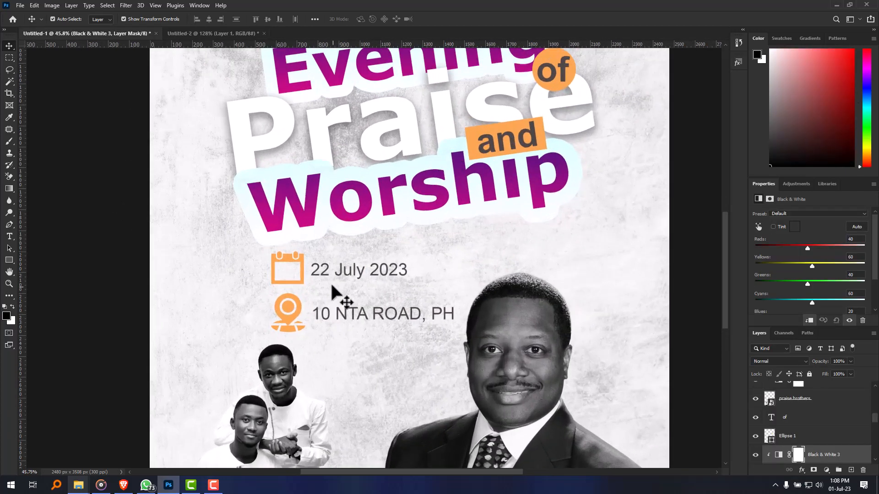
pyautogui.scroll(-6, 257, 274)
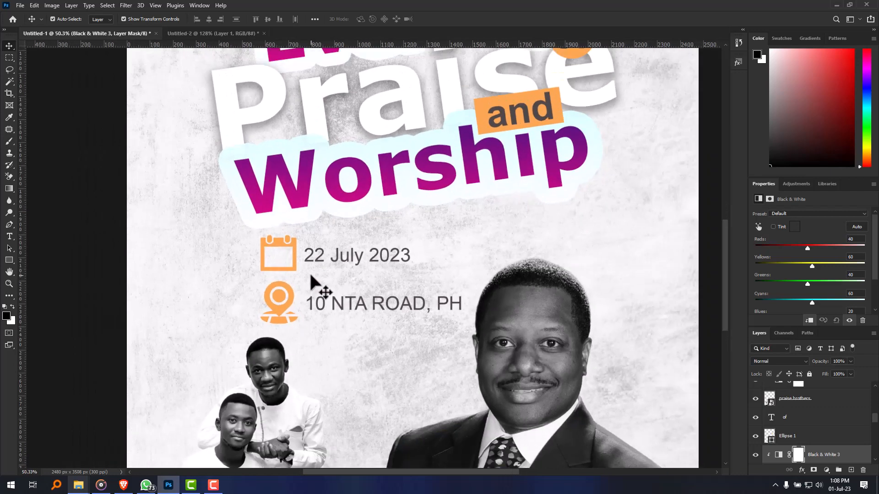
pyautogui.scroll(-2, 304, 268)
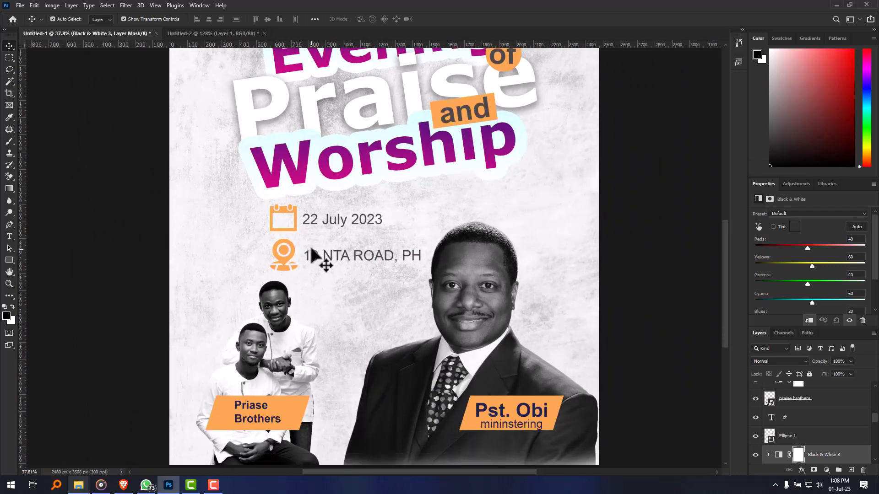
# Step: Try scaling the calendar icon and the "22 July 2023" text together to about 73%
pyautogui.click(292, 216)
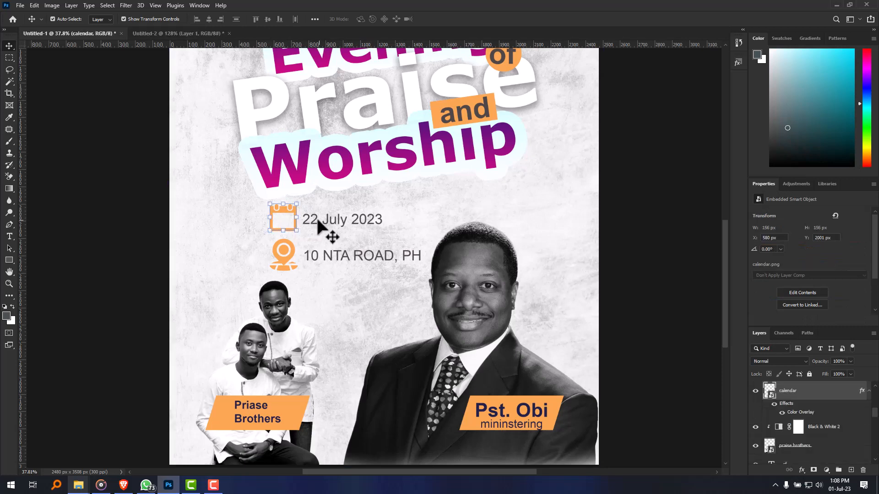
pyautogui.click(132, 222)
pyautogui.click(294, 217)
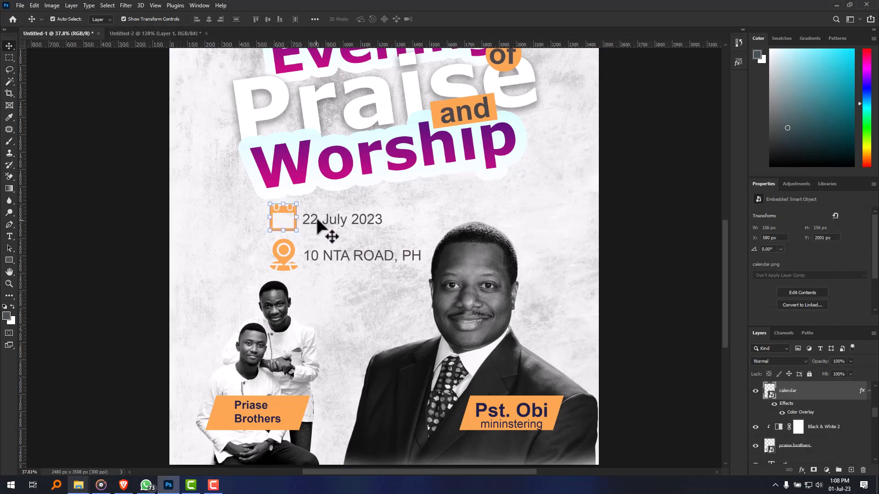
pyautogui.keyDown('shift'); pyautogui.click(326, 219); pyautogui.keyUp('shift')
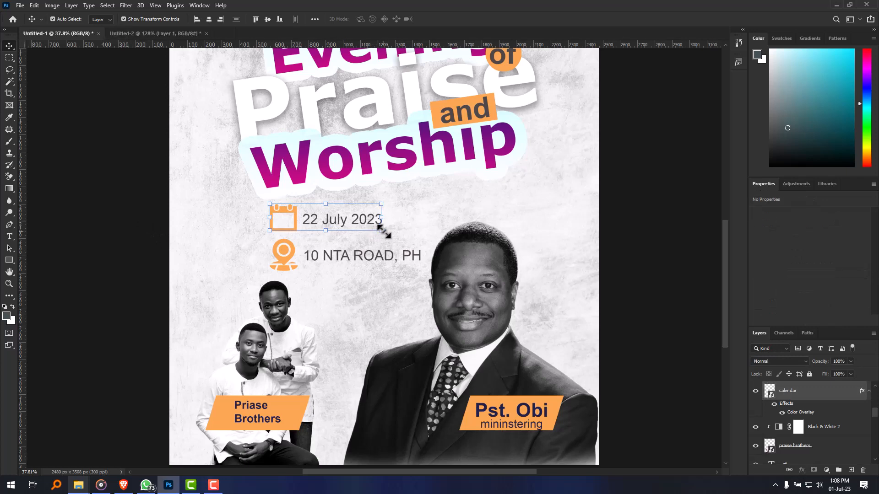
pyautogui.moveTo(380, 229); pyautogui.dragTo(353, 218)
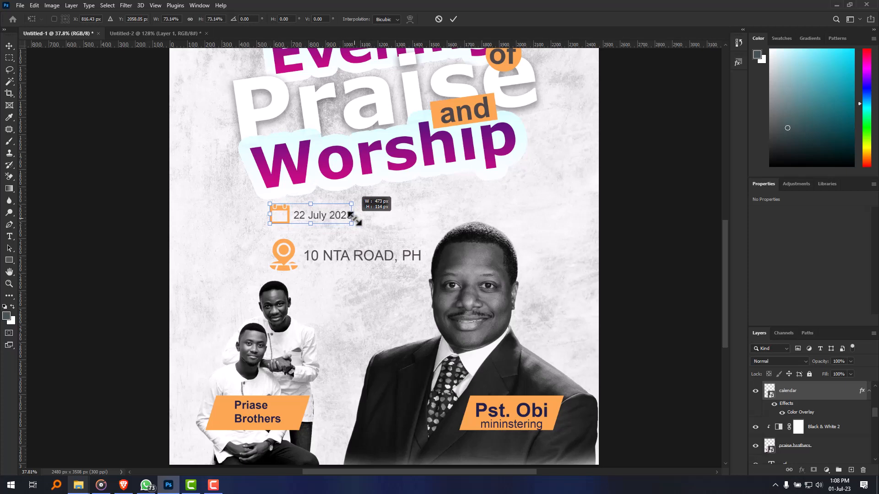
pyautogui.moveTo(354, 219); pyautogui.dragTo(353, 219)
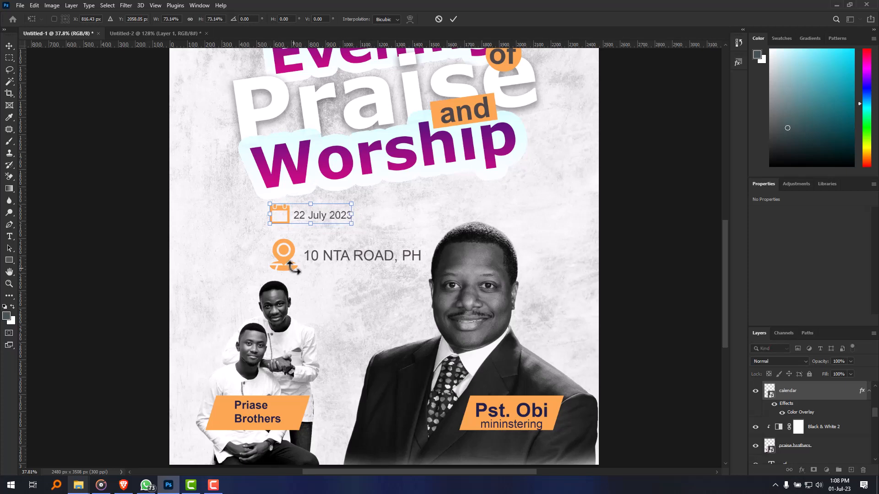
pyautogui.press('Return')
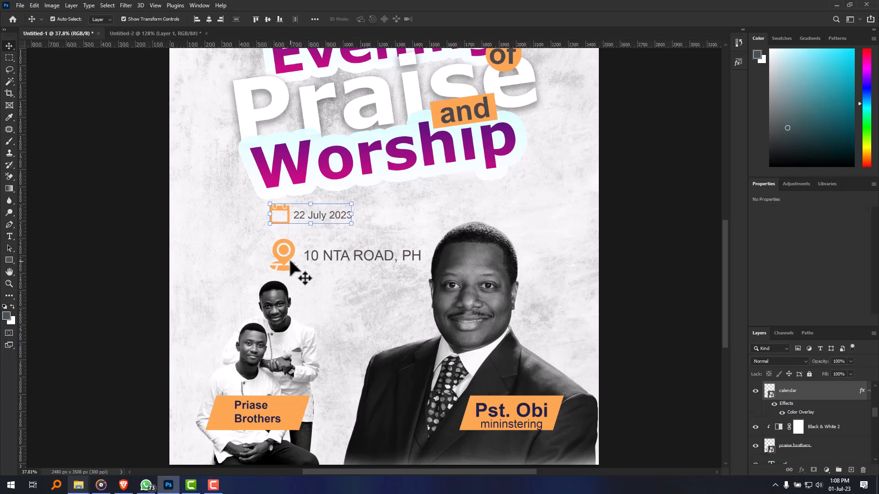
# Step: Try scaling the location icon and the event address text together to about 72%
pyautogui.click(298, 271)
pyautogui.click(284, 249)
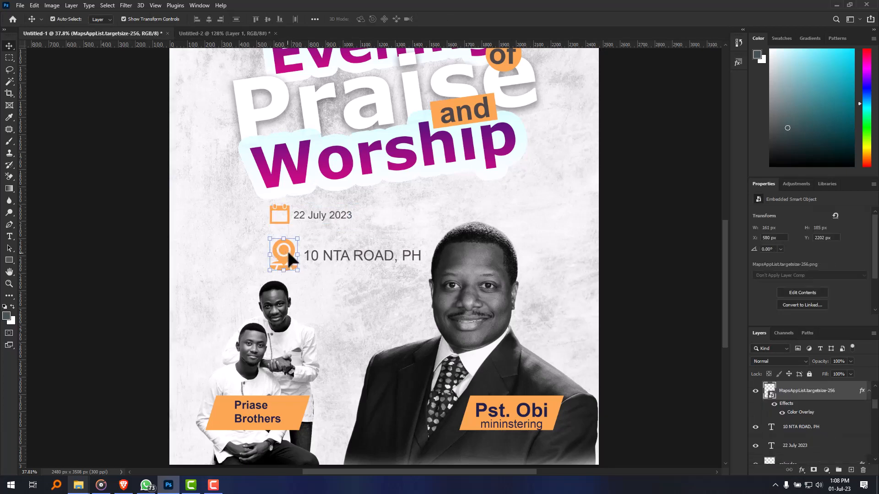
pyautogui.keyDown('shift'); pyautogui.click(376, 254); pyautogui.keyUp('shift')
pyautogui.moveTo(419, 271); pyautogui.dragTo(375, 264)
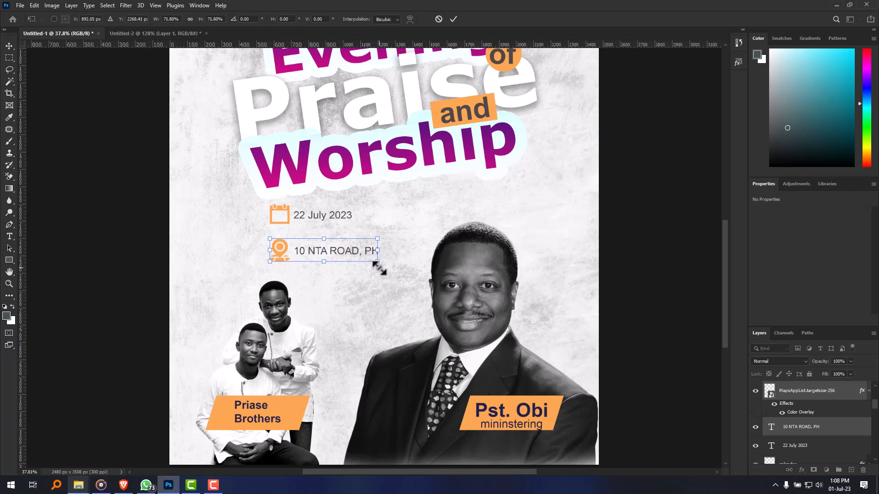
pyautogui.press('Return')
pyautogui.click(182, 253)
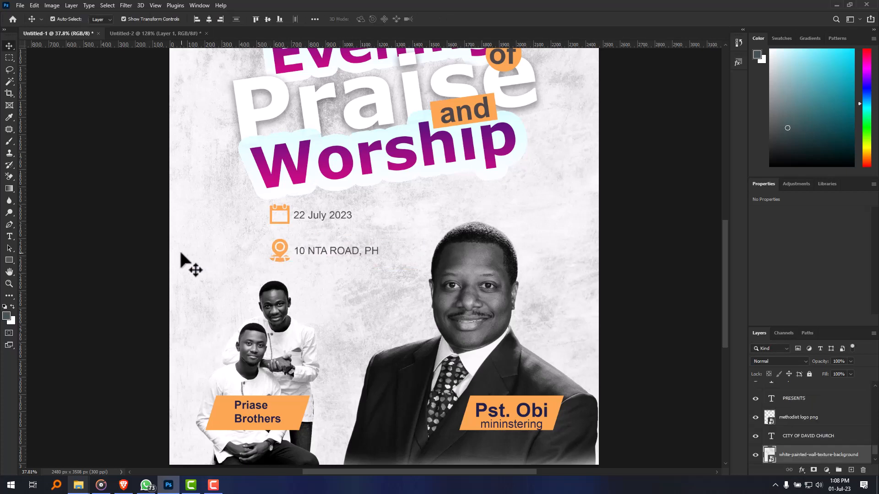
# Step: Undo the scaling of the date and address rows, keeping the preacher's clipped Black & White adjustment, and deselect all layers
pyautogui.scroll(1, 327, 275)
pyautogui.scroll(-2, 326, 268)
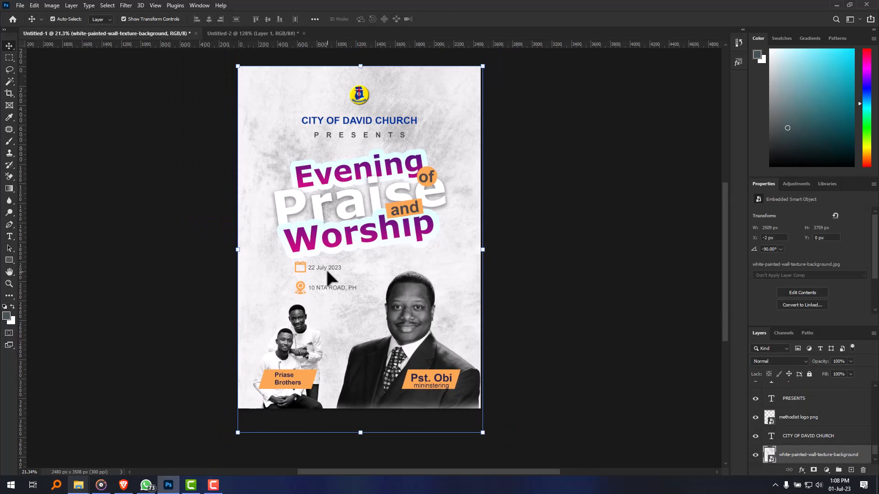
pyautogui.scroll(1, 326, 268)
pyautogui.scroll(1, 325, 269)
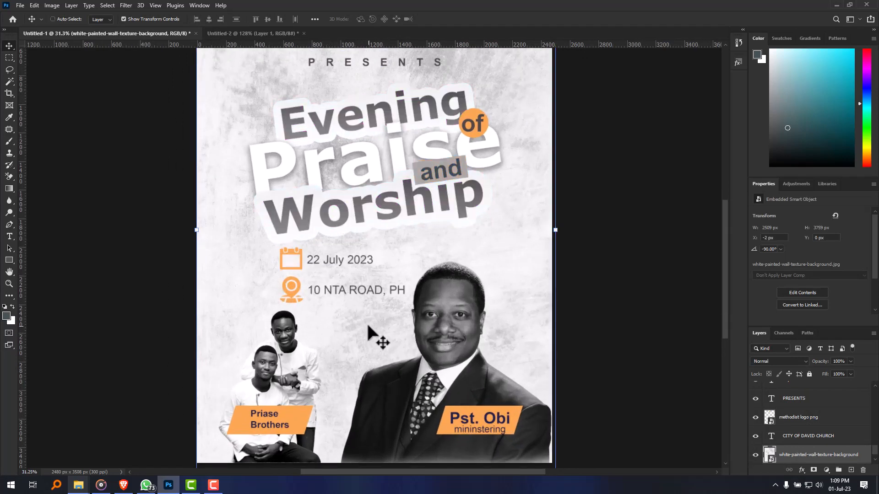
pyautogui.hotkey('ctrl', 'z')
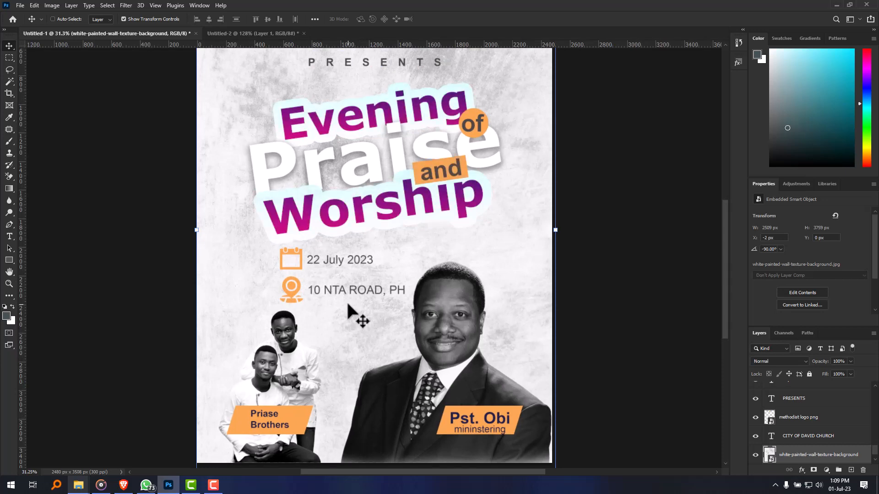
pyautogui.click(665, 279)
pyautogui.scroll(-3, 385, 271)
pyautogui.scroll(3, 385, 271)
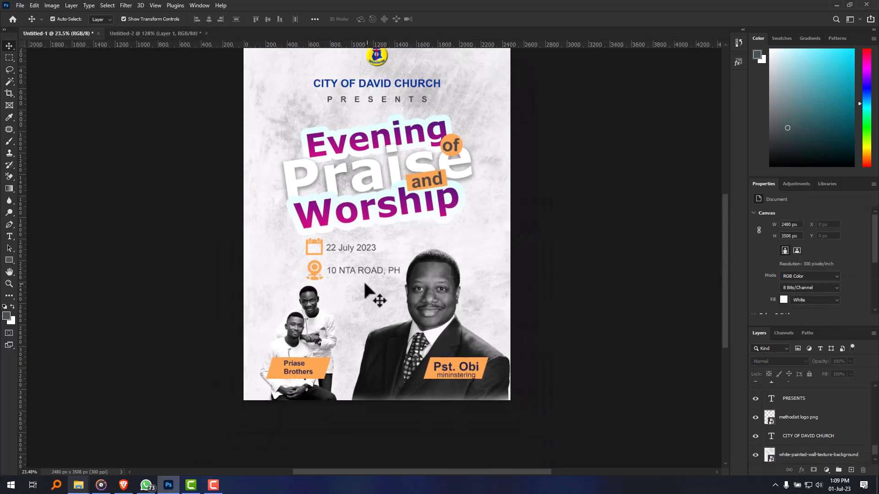
pyautogui.scroll(1, 368, 254)
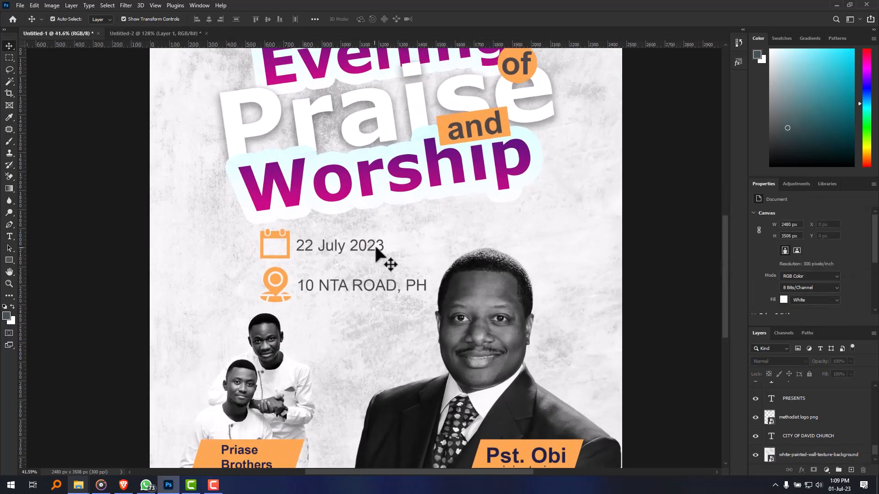
pyautogui.click(384, 255)
pyautogui.hotkey('ctrl', 't')
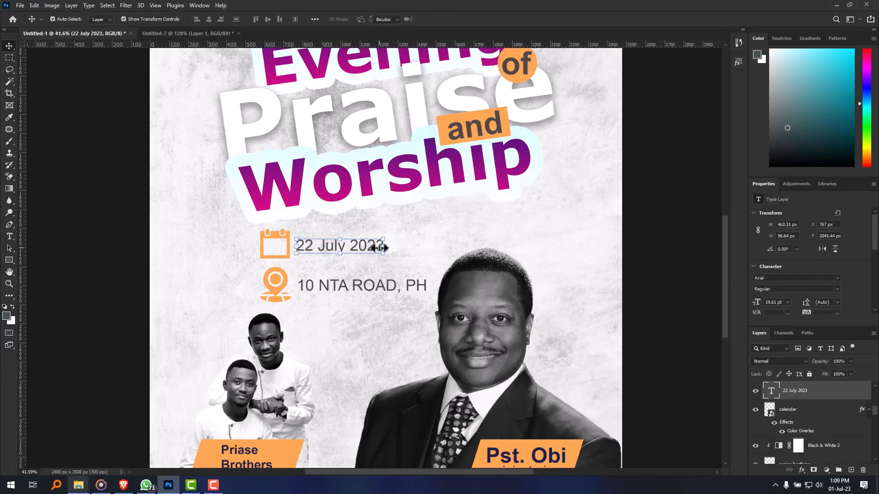
pyautogui.press('Return')
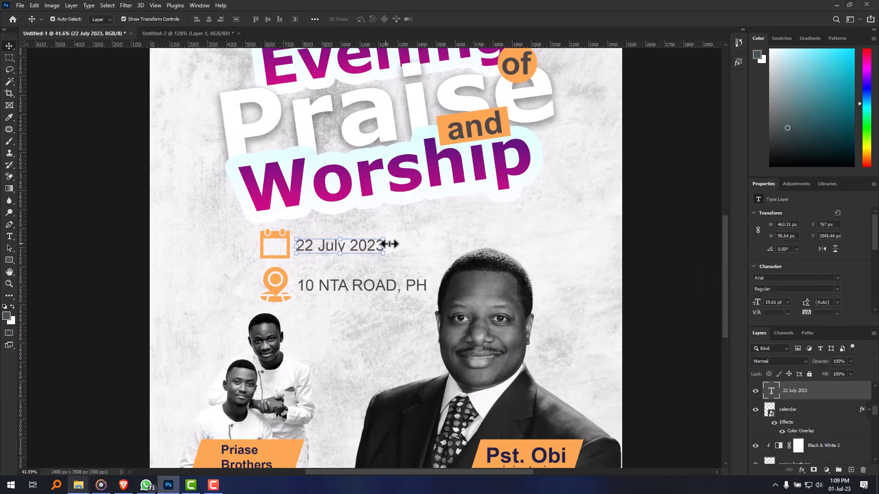
pyautogui.click(426, 244)
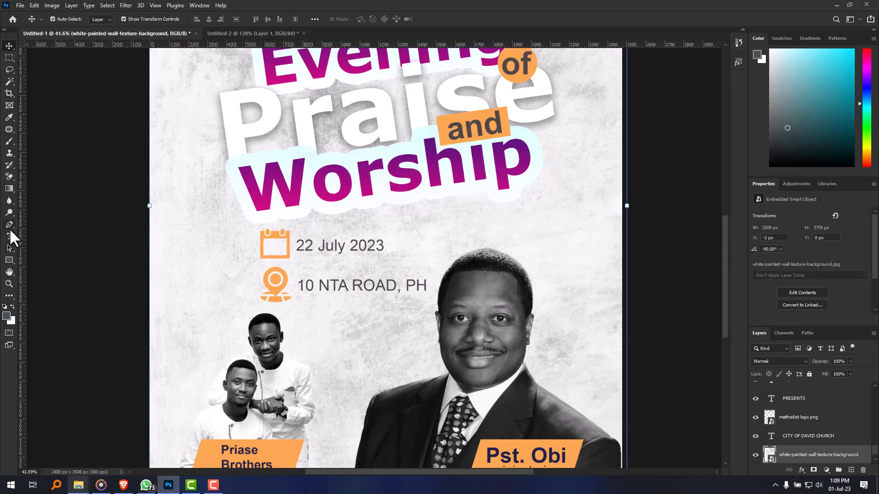
# Step: Add the text "8pm" to the right of the date and set its font style to Arial Bold
pyautogui.click(9, 236)
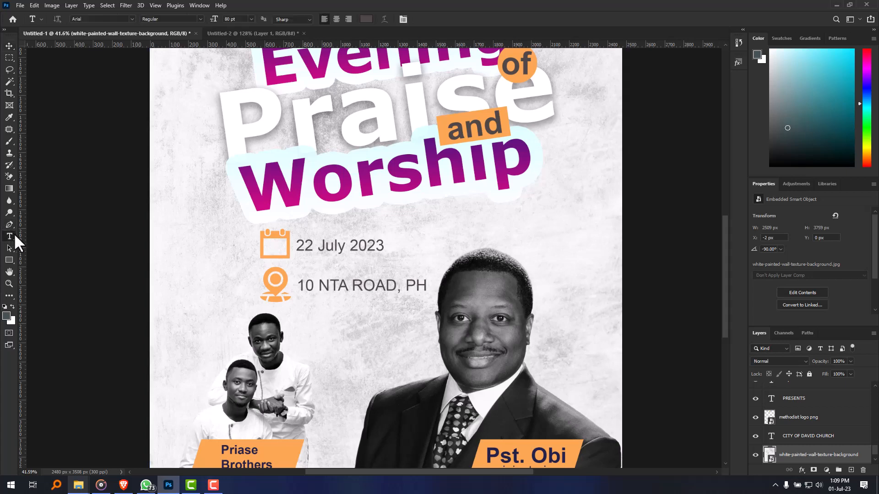
pyautogui.click(412, 243)
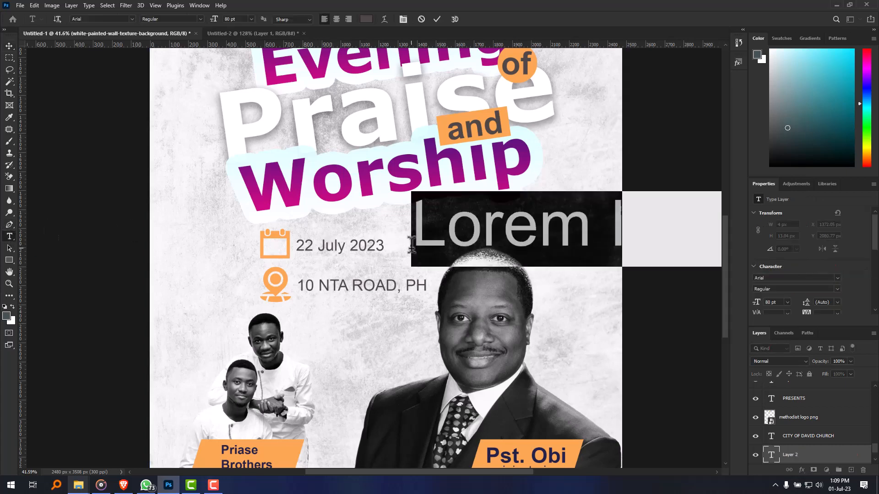
pyautogui.write('8pm')
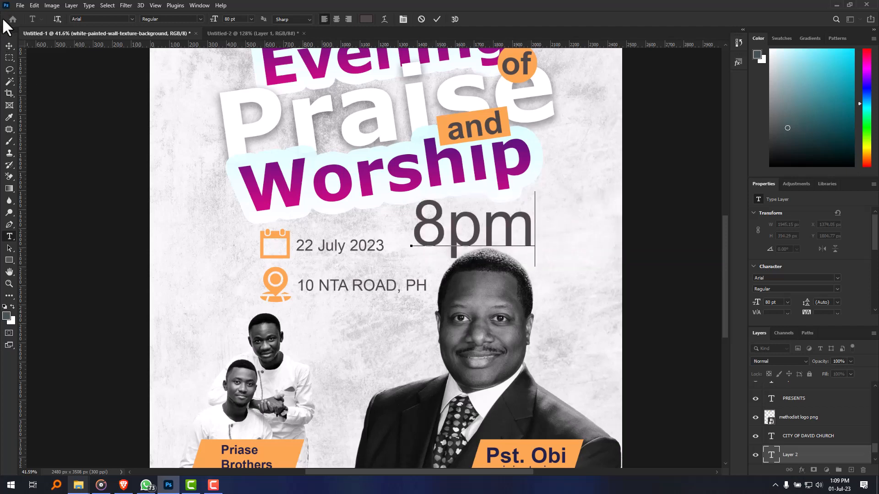
pyautogui.click(9, 46)
pyautogui.click(838, 289)
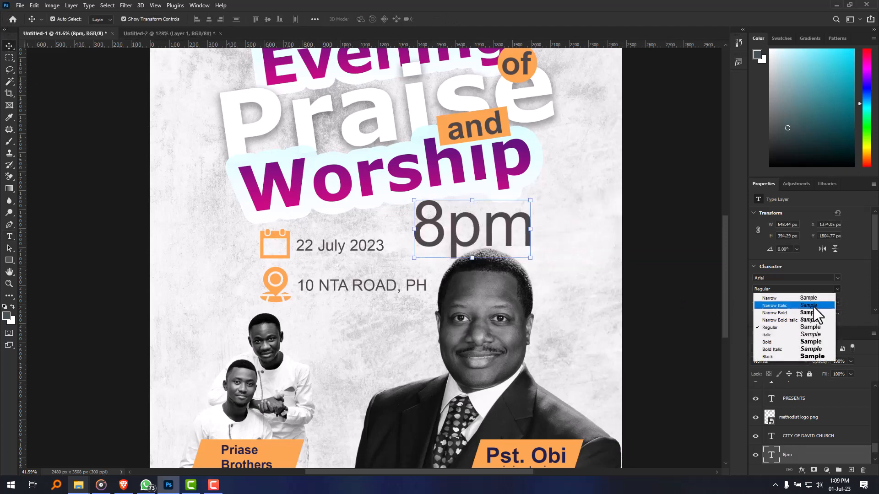
pyautogui.click(769, 340)
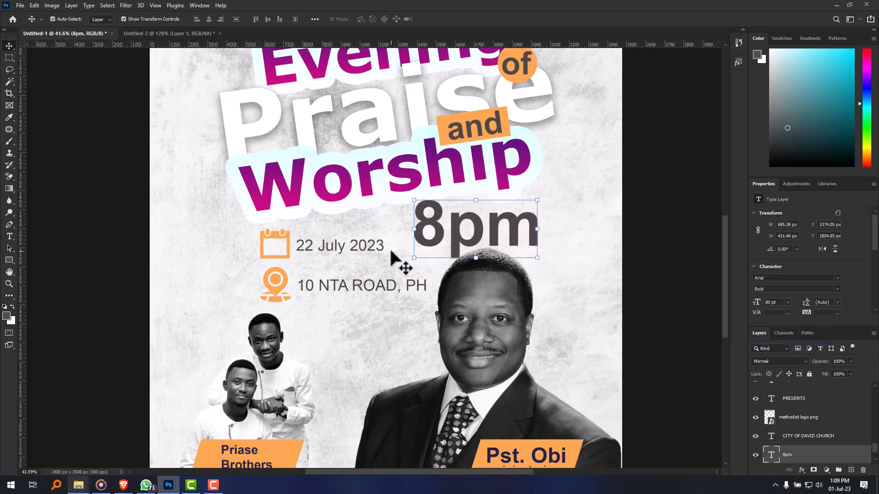
# Step: Scale the "8pm" text down to about 229 px wide and place it beside the date on the same row
pyautogui.hotkey('ctrl', 't')
pyautogui.moveTo(514, 210); pyautogui.dragTo(472, 212)
pyautogui.moveTo(431, 245); pyautogui.dragTo(459, 281)
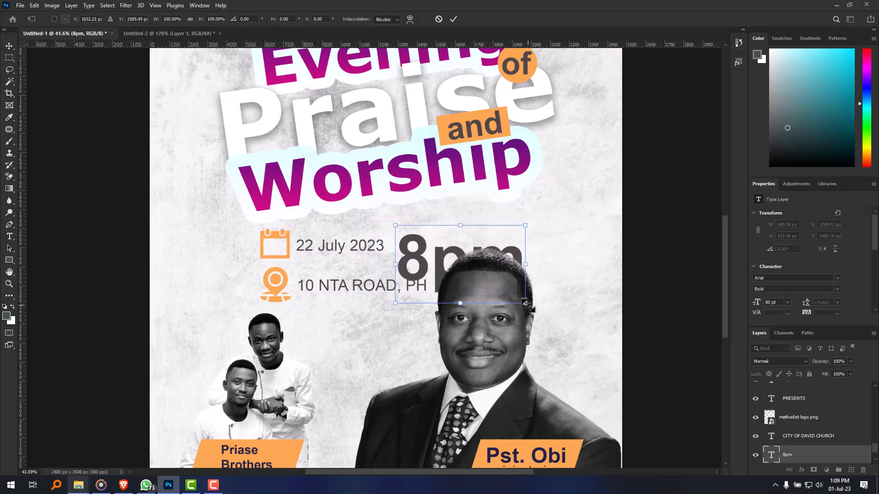
pyautogui.moveTo(525, 303); pyautogui.dragTo(421, 252)
pyautogui.press('Return')
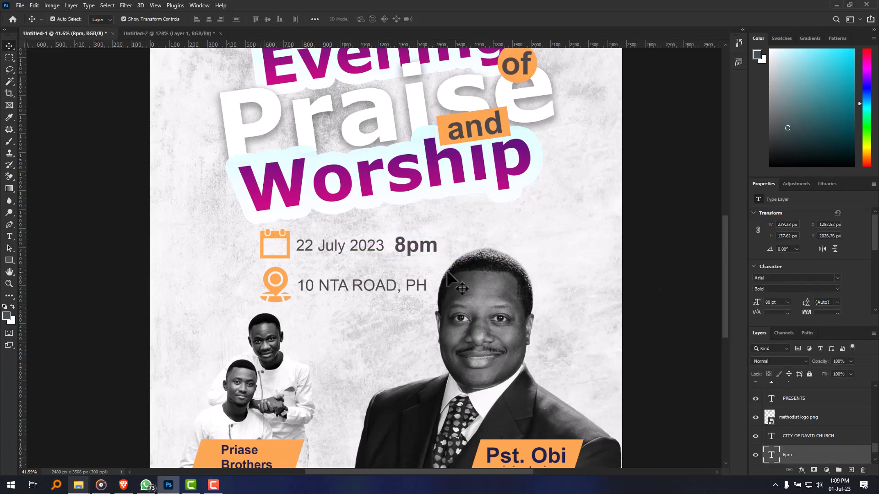
# Step: Draw a thin vertical rectangle, about 12 by 97 px, as a divider between the date and "8pm"
pyautogui.scroll(2, 408, 249)
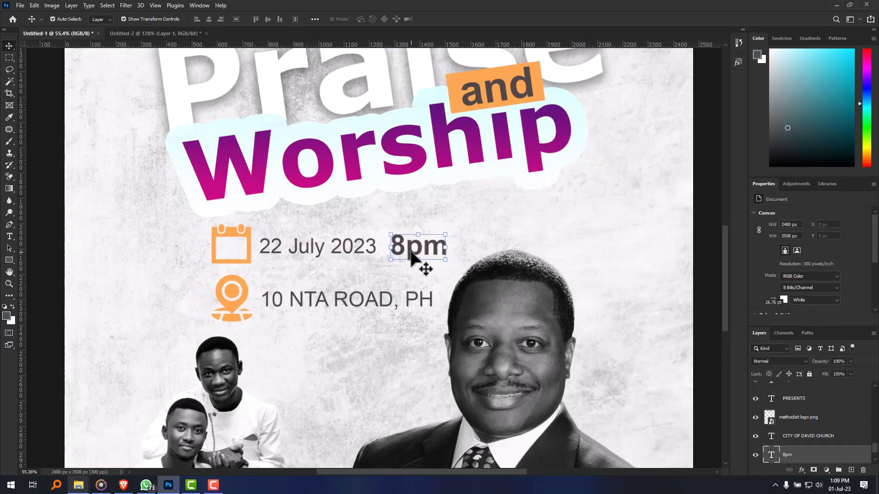
pyautogui.click(411, 254)
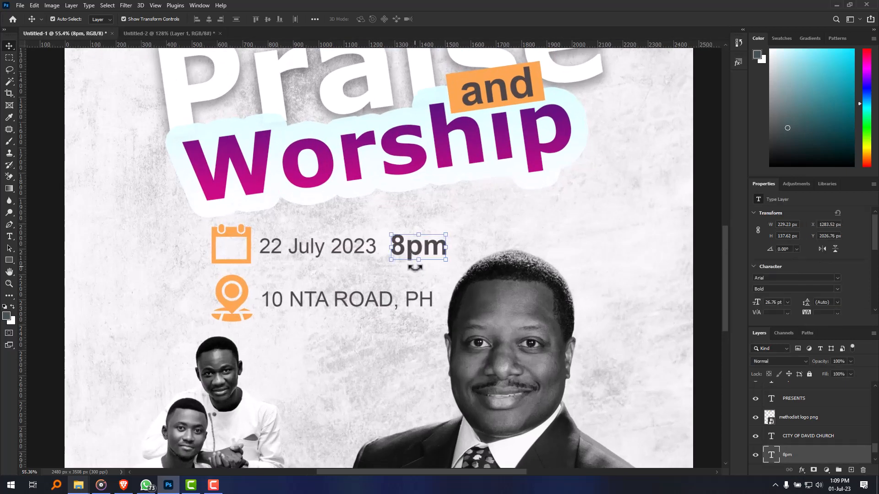
pyautogui.click(43, 226)
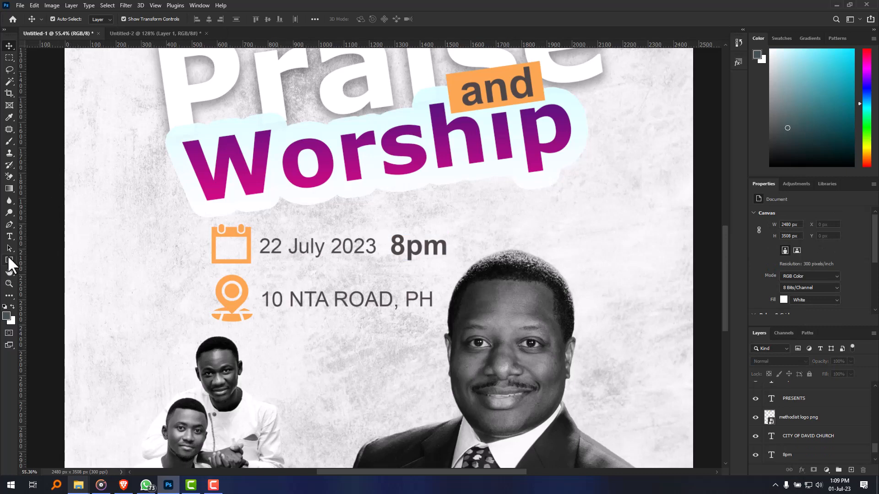
pyautogui.click(9, 260)
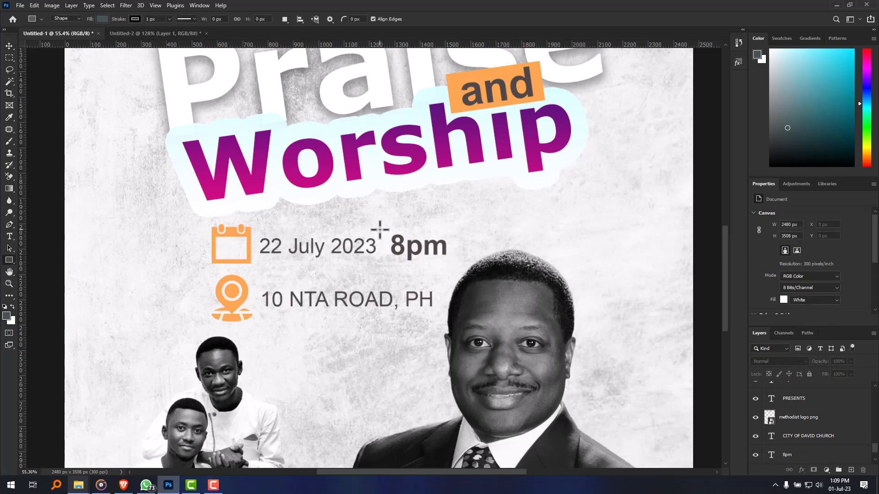
pyautogui.moveTo(381, 235); pyautogui.dragTo(384, 260)
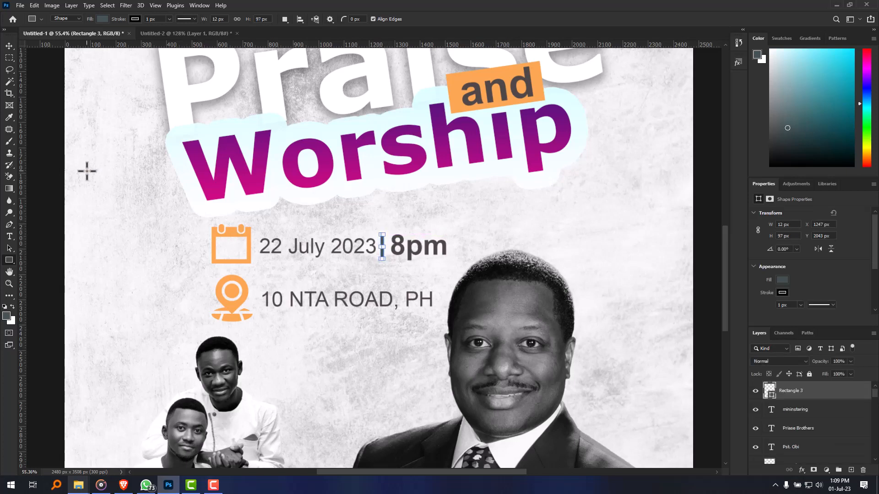
pyautogui.click(9, 46)
pyautogui.click(179, 235)
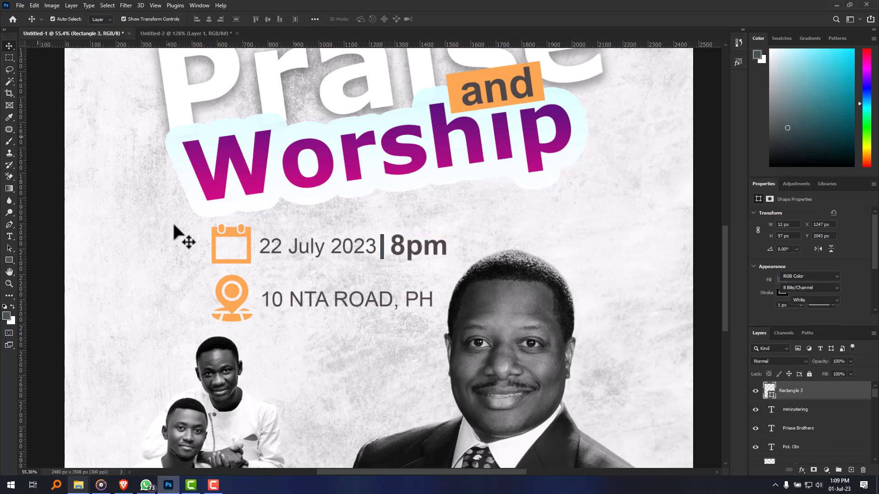
# Step: Narrow the divider bar to about 5.5 px wide and nudge it 8 px right, midway between the date and "8pm"
pyautogui.click(383, 255)
pyautogui.scroll(5, 387, 254)
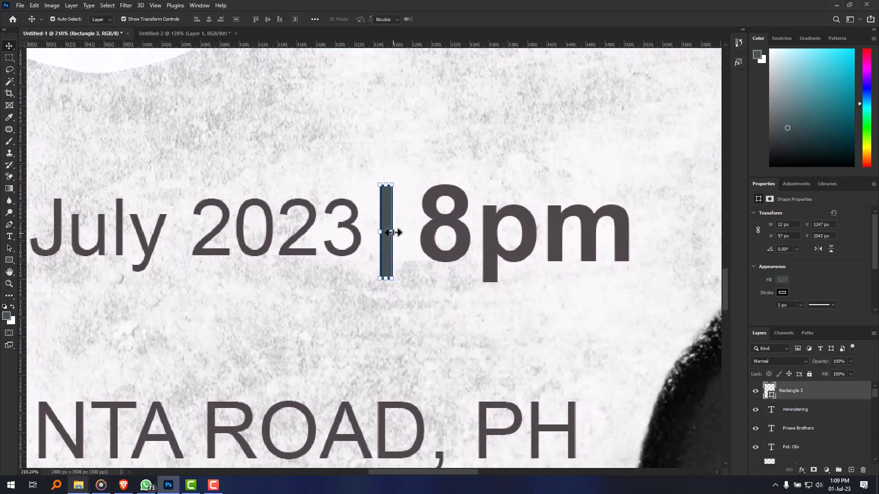
pyautogui.moveTo(393, 233); pyautogui.dragTo(387, 232)
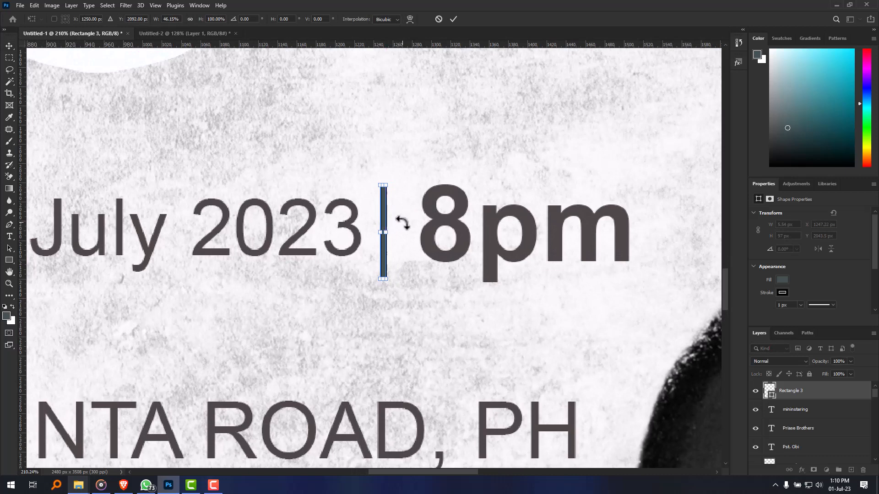
pyautogui.press('Return')
pyautogui.press('Right')
pyautogui.press('Right')
pyautogui.press('Right')
pyautogui.press('Right')
pyautogui.press('Right')
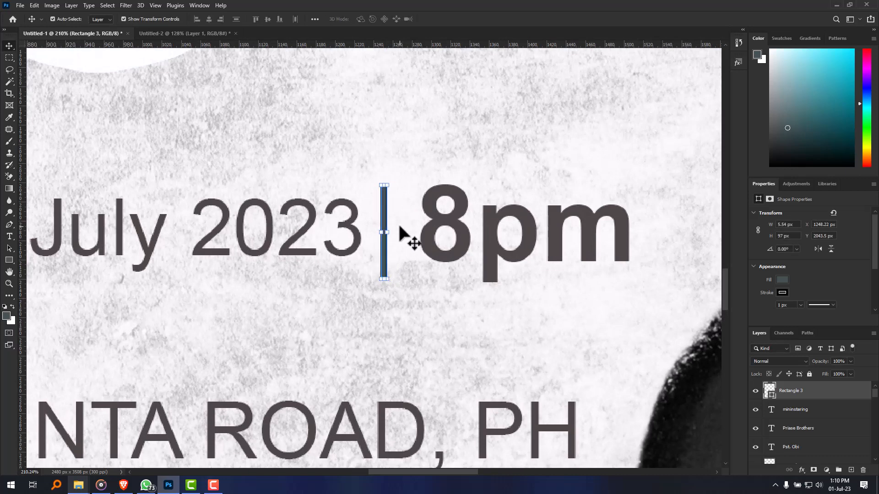
pyautogui.press('Right')
pyautogui.press('Right')
pyautogui.press('Right')
pyautogui.click(421, 282)
# Step: Set the font size of the "8pm" text to 20 pt
pyautogui.scroll(-5, 424, 284)
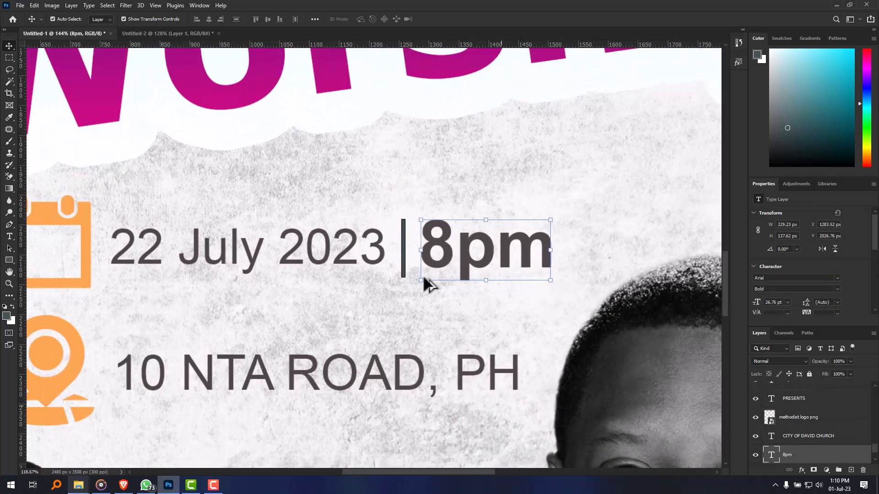
pyautogui.click(355, 268)
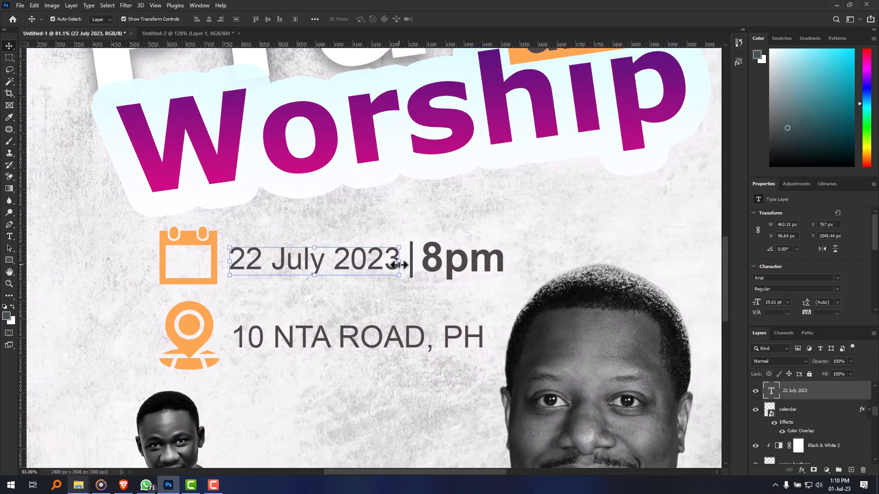
pyautogui.click(446, 256)
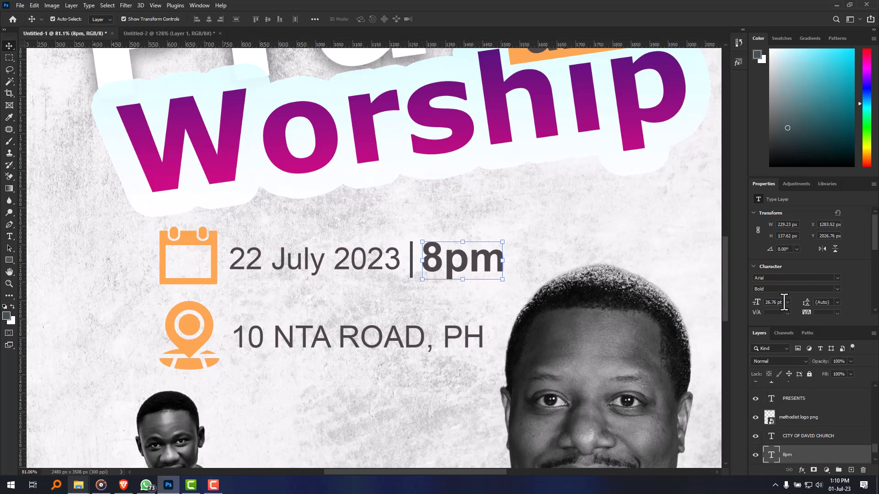
pyautogui.moveTo(784, 299); pyautogui.dragTo(749, 303)
pyautogui.write('20')
pyautogui.press('Return')
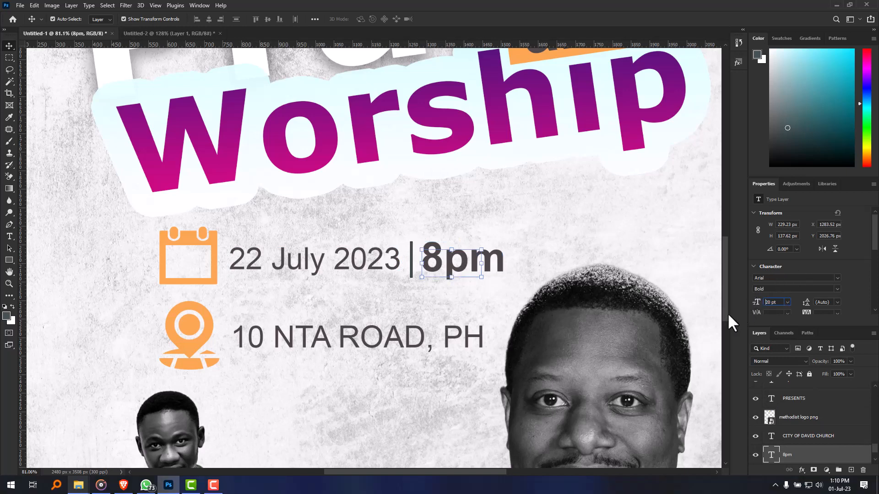
# Step: Place a horizontal guide through the vertical centre of the calendar icon
pyautogui.click(297, 267)
pyautogui.click(165, 236)
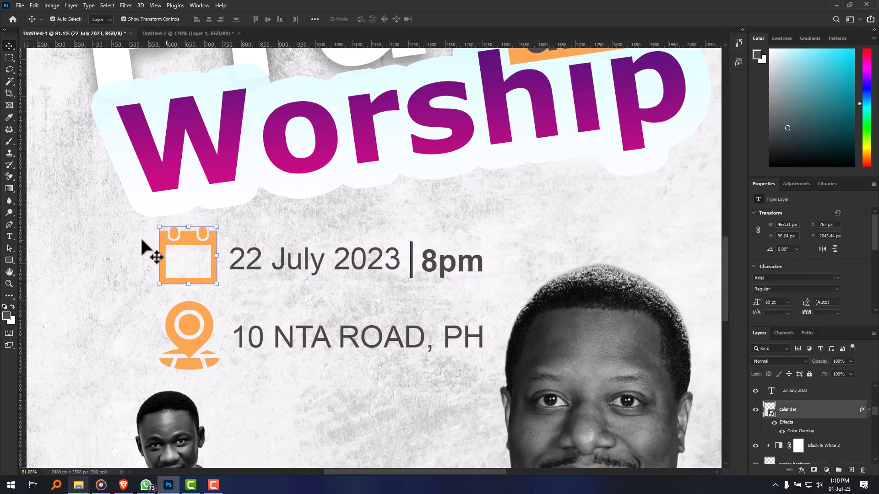
pyautogui.click(112, 69)
pyautogui.moveTo(131, 43); pyautogui.dragTo(131, 261)
pyautogui.click(207, 250)
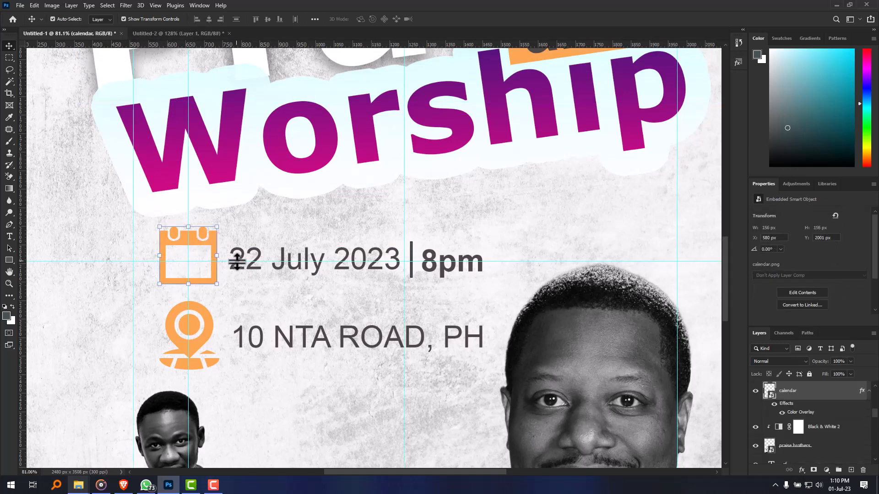
pyautogui.moveTo(232, 261); pyautogui.dragTo(238, 256)
# Step: Nudge the "22 July 2023" text up by about 10 px to centre it vertically on the calendar icon's guide
pyautogui.click(325, 262)
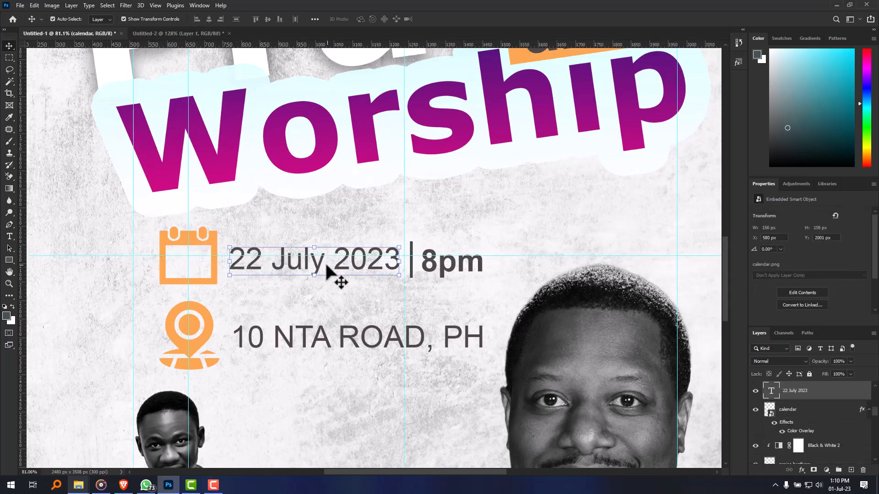
pyautogui.press('Up')
pyautogui.press('Up')
pyautogui.press('Up')
pyautogui.press('Up')
pyautogui.press('Up')
pyautogui.press('Up')
pyautogui.press('Up')
pyautogui.press('Up')
pyautogui.press('Up')
pyautogui.press('Up')
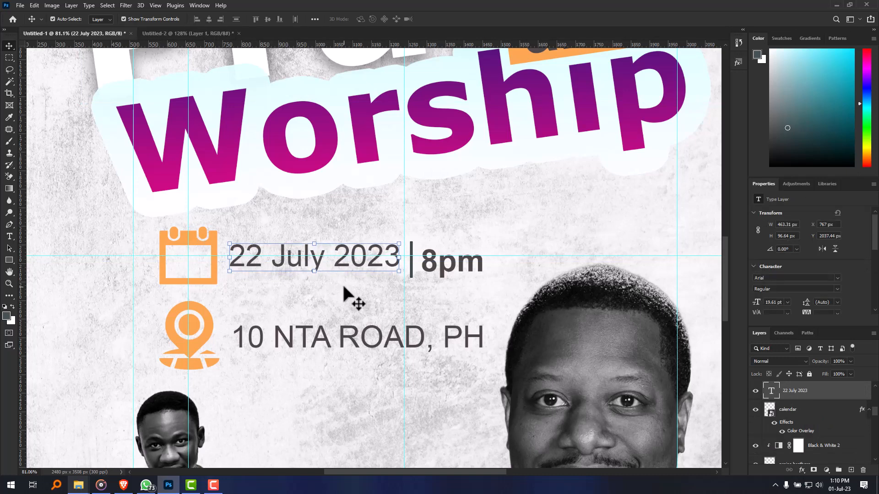
# Step: Nudge the "8pm" text up by about 20 px to line it up with the date on the horizontal guide
pyautogui.click(426, 267)
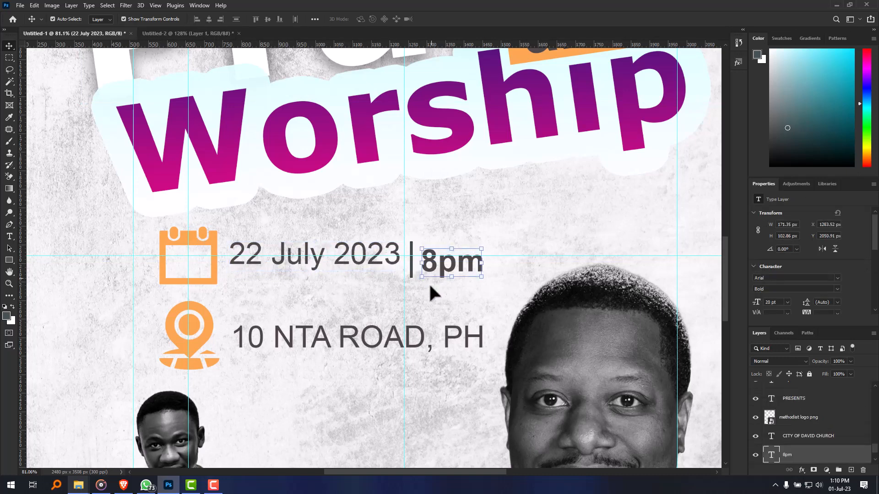
pyautogui.press('Up')
pyautogui.press('Up')
pyautogui.press('Up')
pyautogui.press('Up')
pyautogui.press('Up')
pyautogui.press('Up')
pyautogui.press('Up')
pyautogui.press('Up')
pyautogui.press('Up')
pyautogui.press('Up')
pyautogui.press('Up')
pyautogui.press('Up')
pyautogui.press('Up')
pyautogui.press('Up')
pyautogui.press('Up')
pyautogui.press('Up')
pyautogui.press('Up')
pyautogui.press('Up')
pyautogui.press('Up')
pyautogui.press('Up')
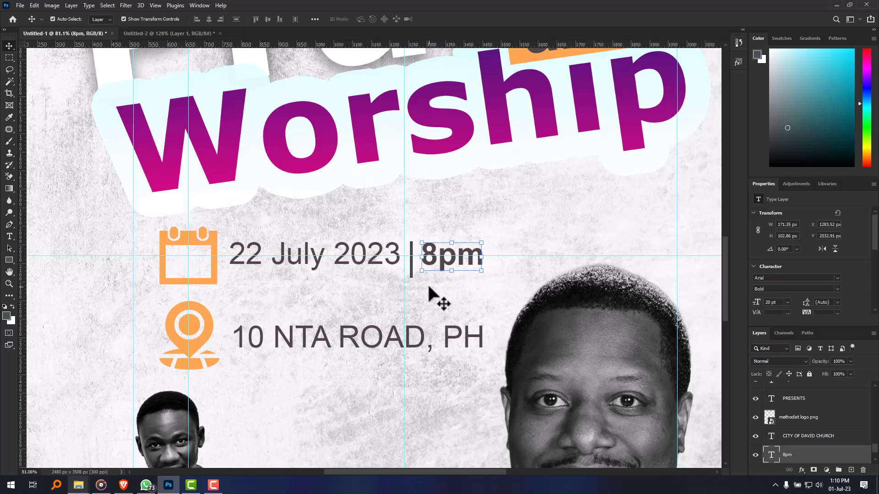
# Step: Move the divider bar up to centre it vertically on the date row's guide, and deselect all layers
pyautogui.click(411, 274)
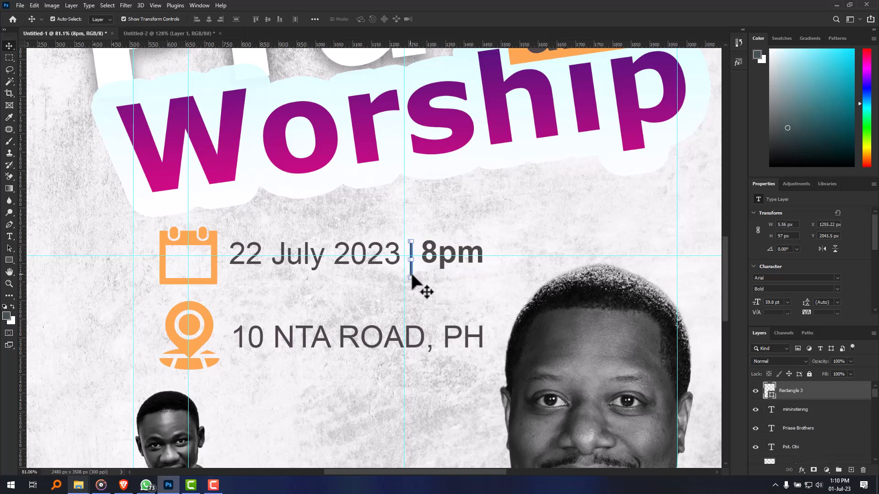
pyautogui.click(412, 293)
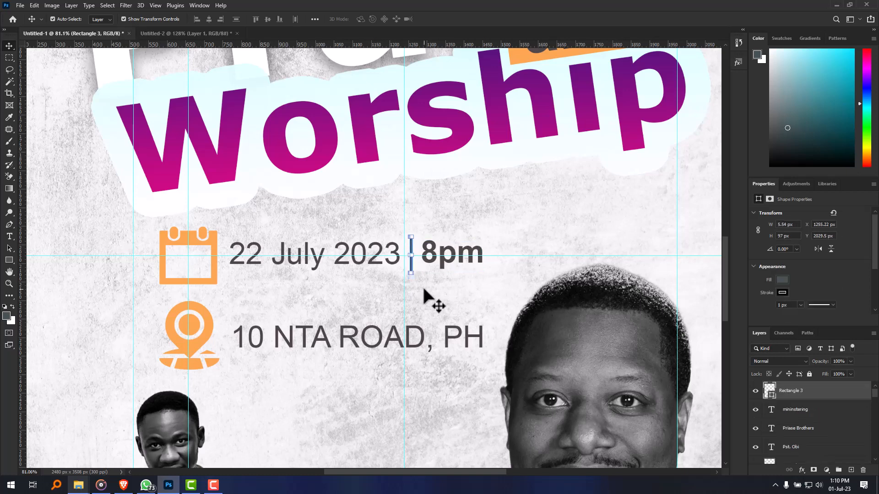
pyautogui.hotkey('ctrl', '0')
pyautogui.scroll(-3, 385, 282)
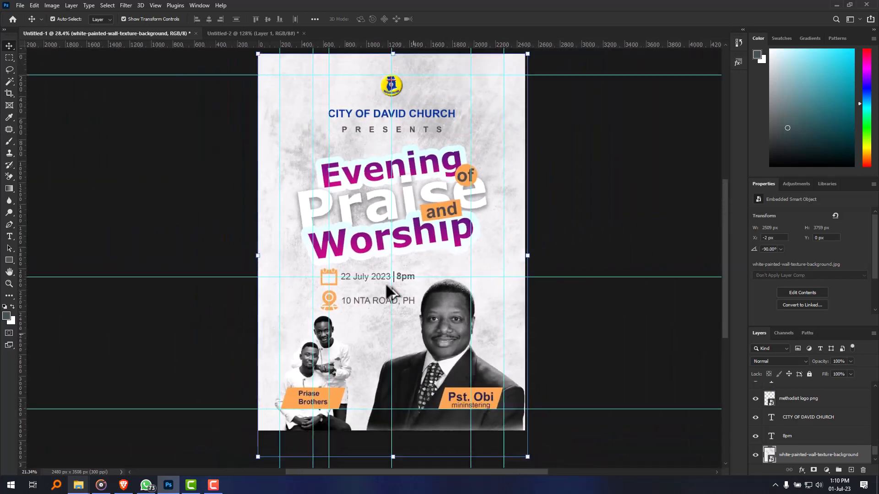
pyautogui.click(188, 321)
# Step: Move the horizontal guide down from the date row to the vertical centre of the location icon
pyautogui.scroll(3, 371, 309)
pyautogui.scroll(5, 371, 307)
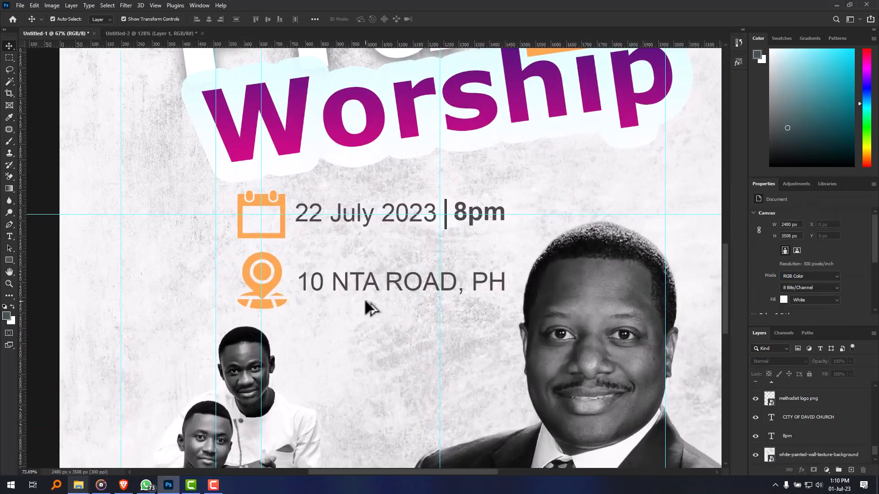
pyautogui.click(268, 279)
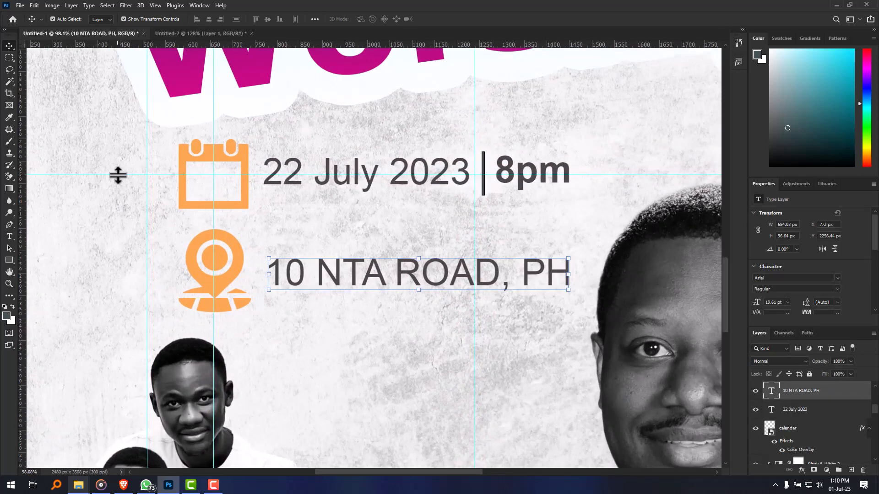
pyautogui.click(213, 260)
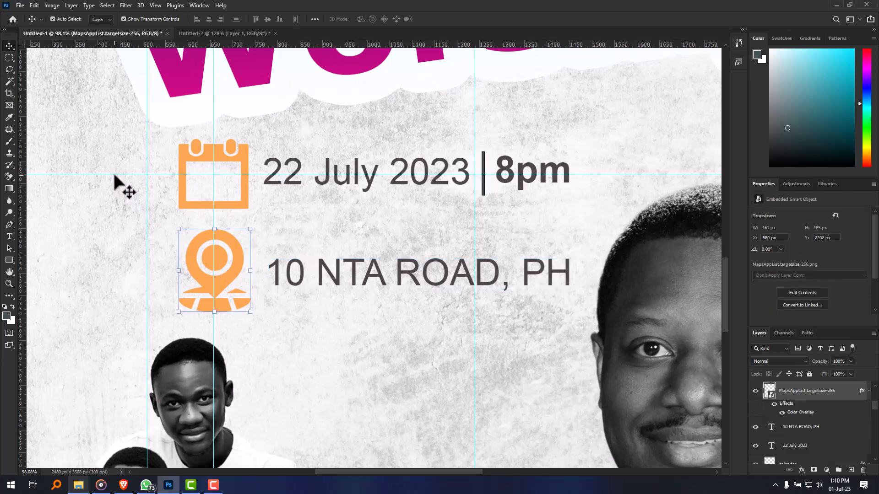
pyautogui.moveTo(114, 174); pyautogui.dragTo(114, 271)
# Step: Nudge the event address text up by about 8 px to centre it on the location icon's guide
pyautogui.click(341, 284)
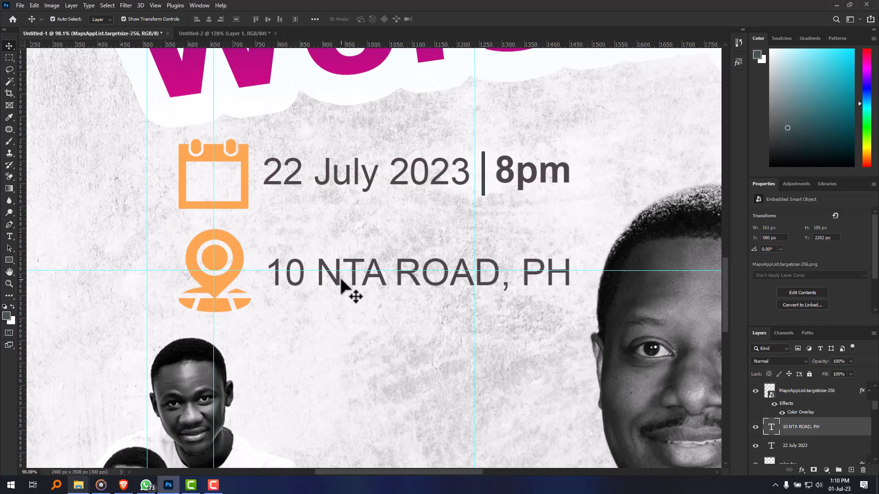
pyautogui.press('Up')
pyautogui.press('Up')
pyautogui.press('Up')
pyautogui.press('Up')
pyautogui.press('Up')
pyautogui.press('Up')
pyautogui.press('Up')
pyautogui.press('Up')
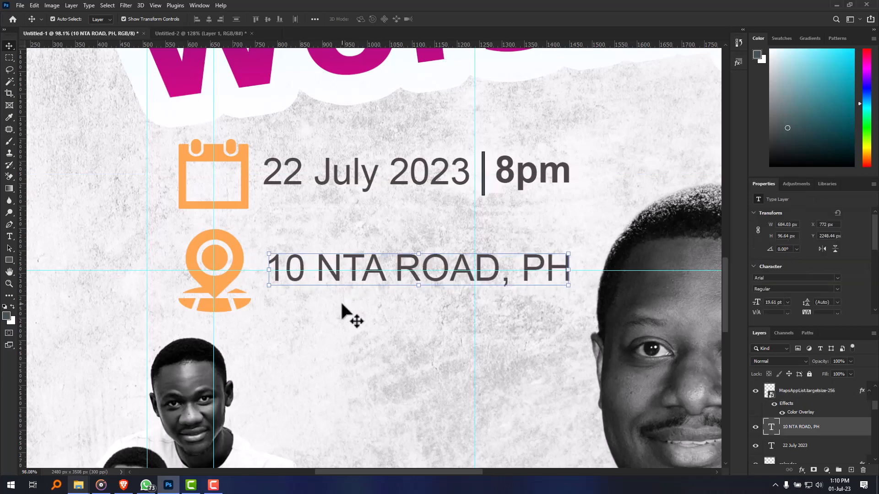
# Step: Deselect all layers and hide the guides to show the whole flyer without them
pyautogui.click(342, 311)
pyautogui.hotkey('ctrl', '0')
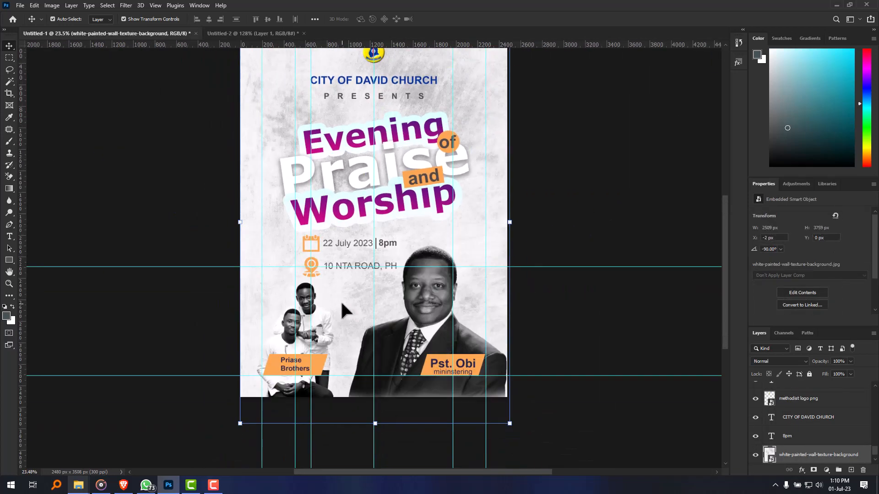
pyautogui.scroll(-3, 342, 304)
pyautogui.scroll(8, 342, 303)
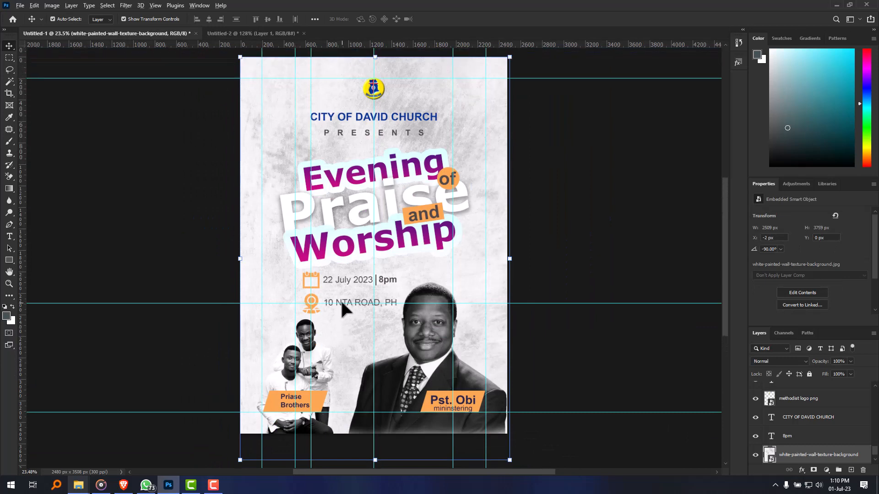
pyautogui.scroll(-2, 343, 311)
pyautogui.click(530, 222)
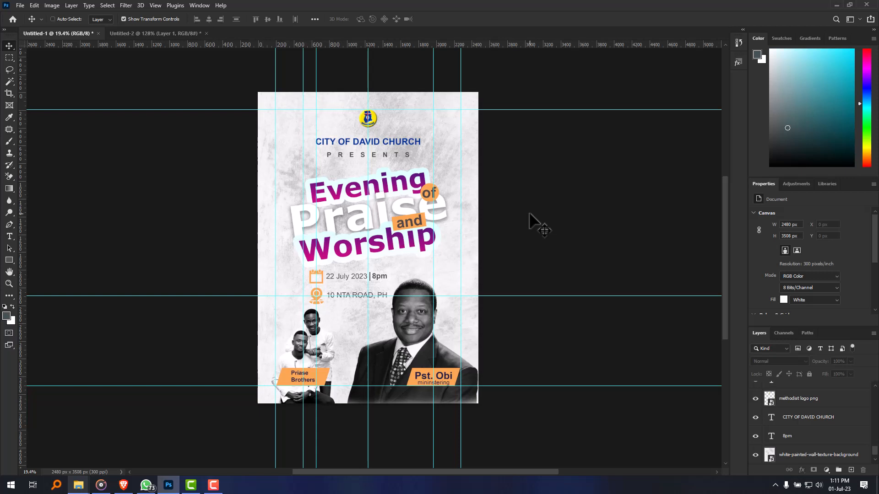
pyautogui.hotkey('ctrl', ';')
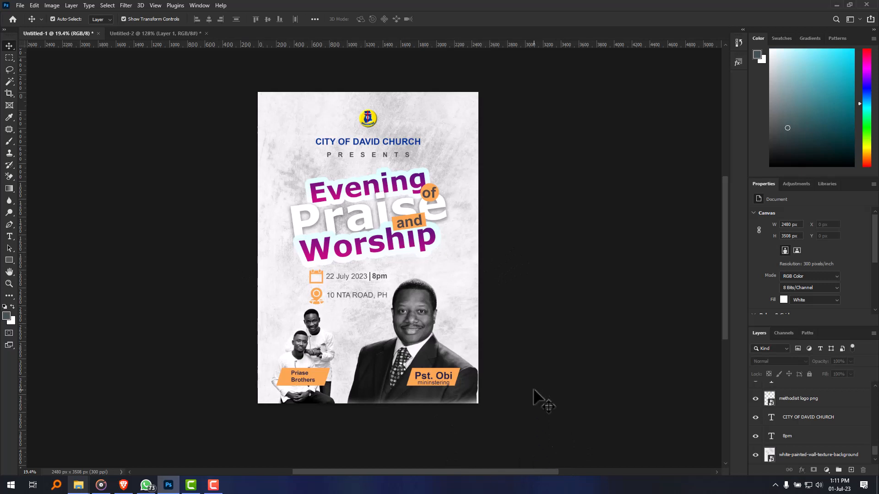
# Step: Export the flyer as a 2480 x 3508 px JPG at 100% quality, named "worship flyer", into the Documents folder
pyautogui.scroll(1, 488, 304)
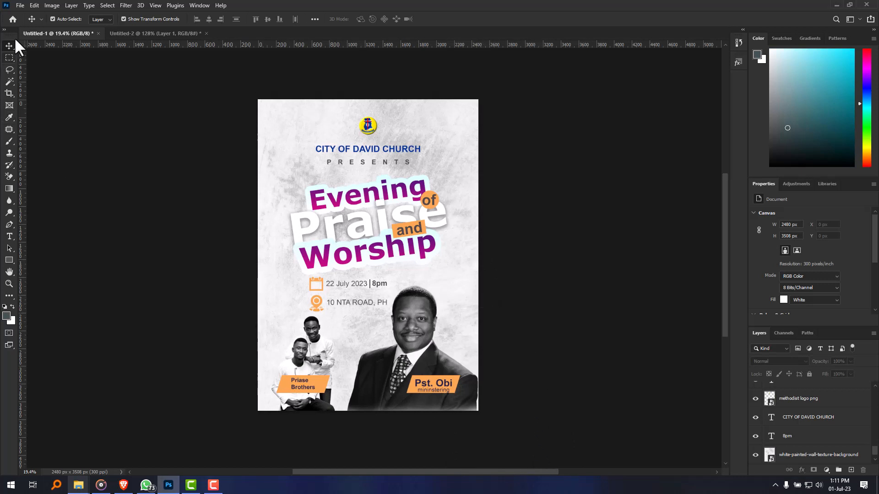
pyautogui.click(22, 6)
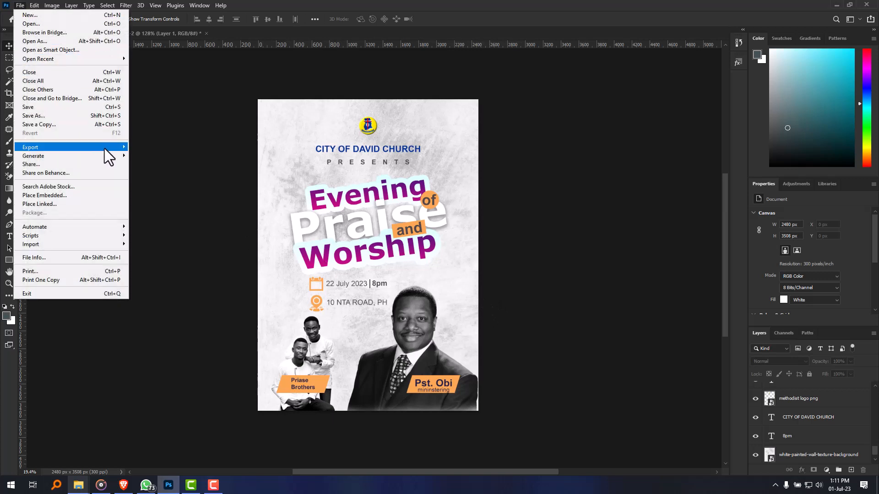
pyautogui.moveTo(109, 153)
pyautogui.click(152, 158)
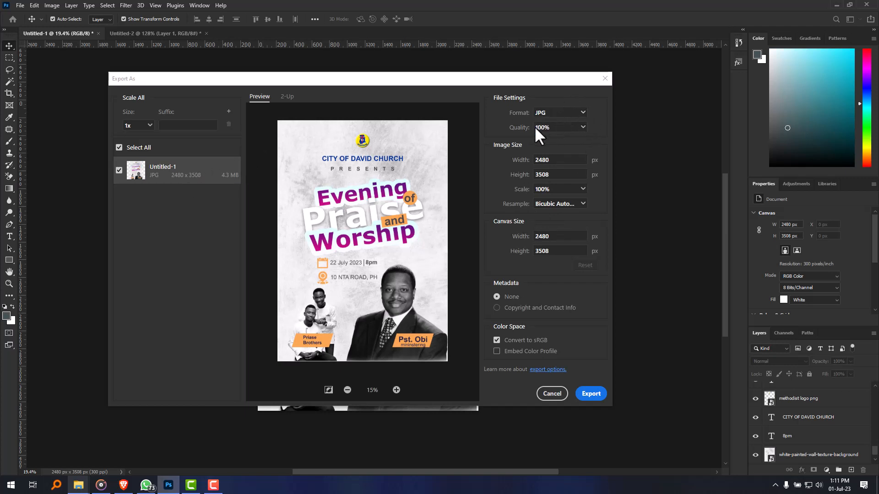
pyautogui.click(586, 395)
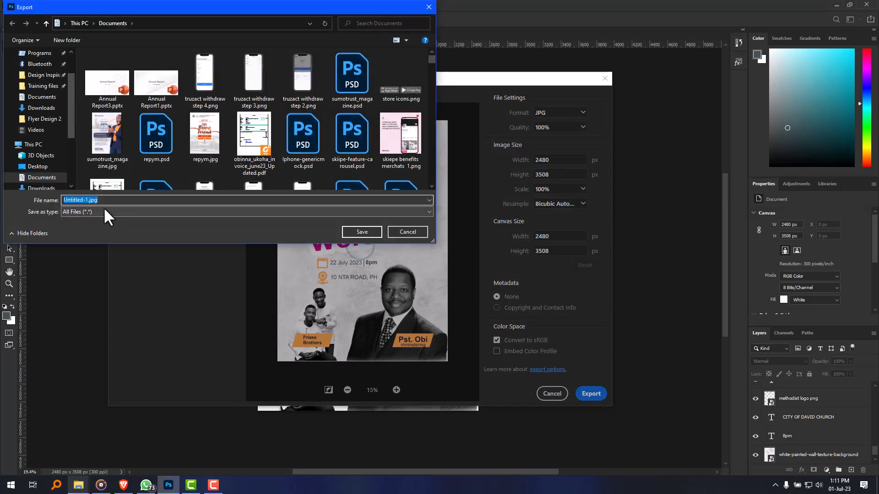
pyautogui.write('worshpip flyer')
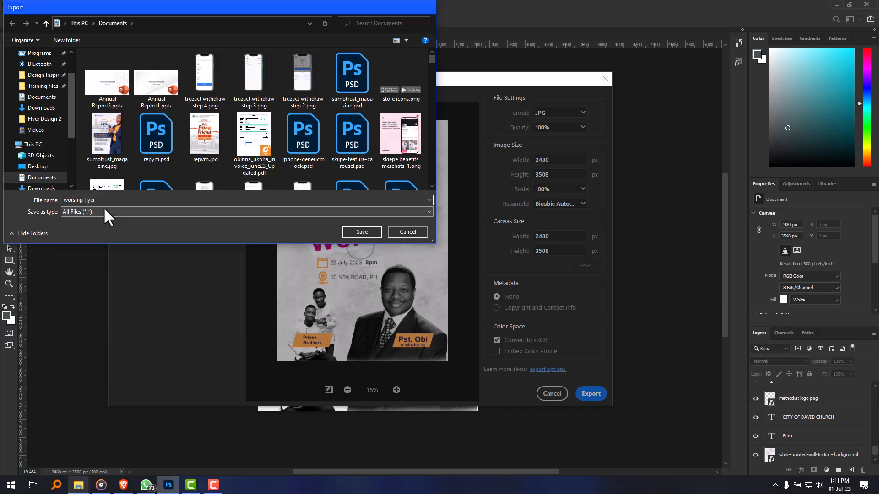
pyautogui.press('Return')
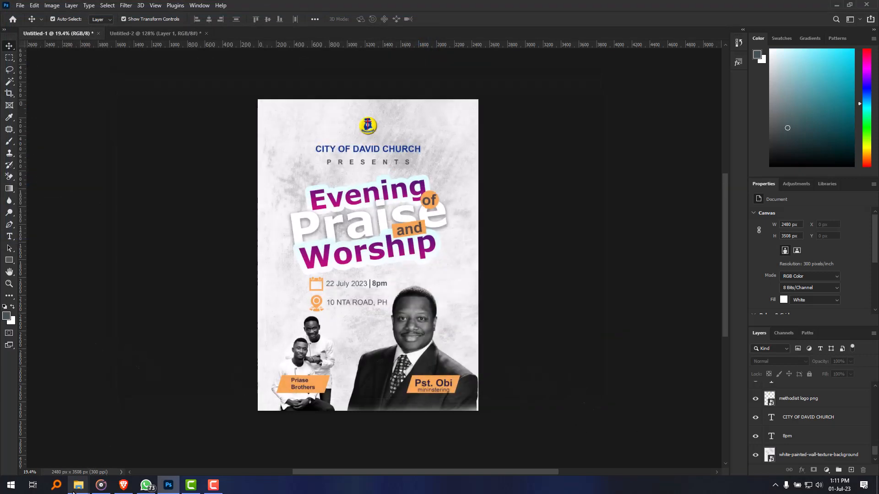
# Step: Preview guitar.png from the Flyer Design 2 folder and return to the flyer
pyautogui.moveTo(79, 485)
pyautogui.click(94, 451)
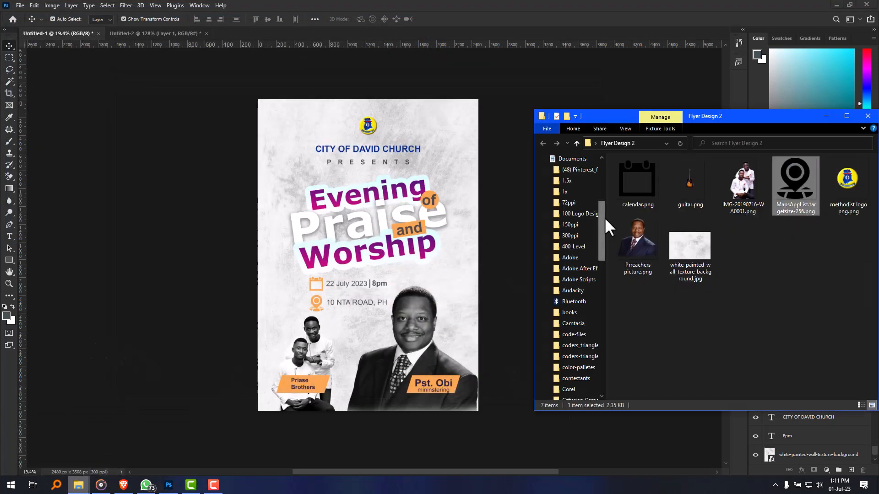
pyautogui.click(694, 182)
pyautogui.doubleClick(694, 182)
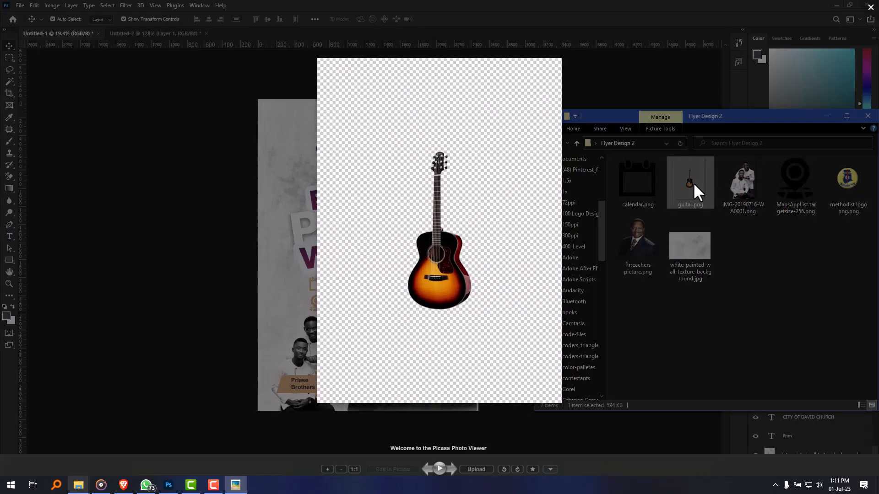
pyautogui.press('Escape')
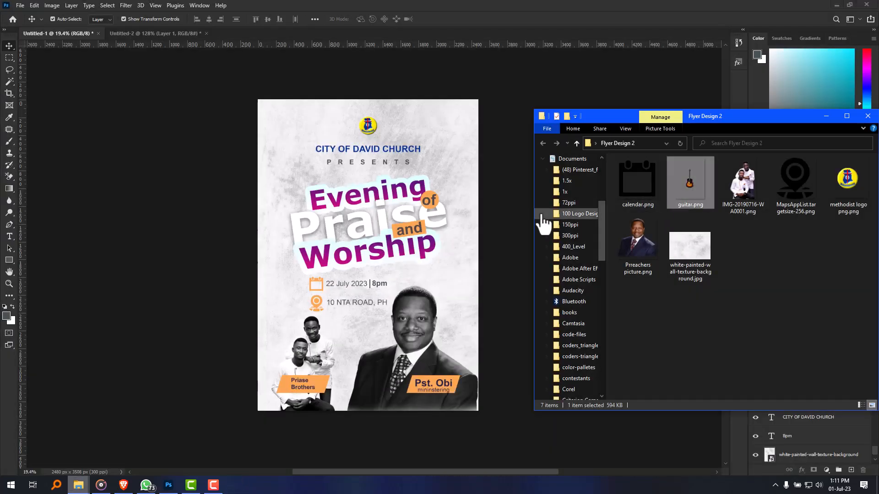
pyautogui.click(507, 237)
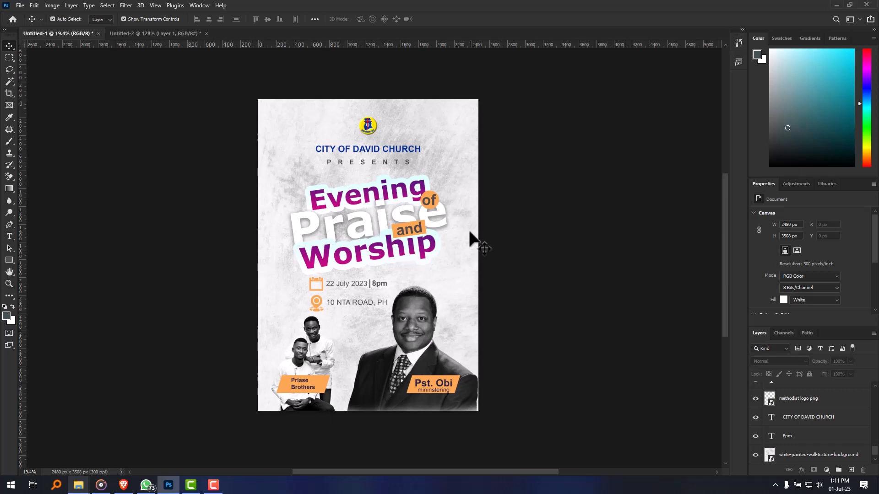
# Step: Place guitar.png from the Flyer Design 2 folder into the flyer directly above the white-painted-wall-texture background layer
pyautogui.click(466, 236)
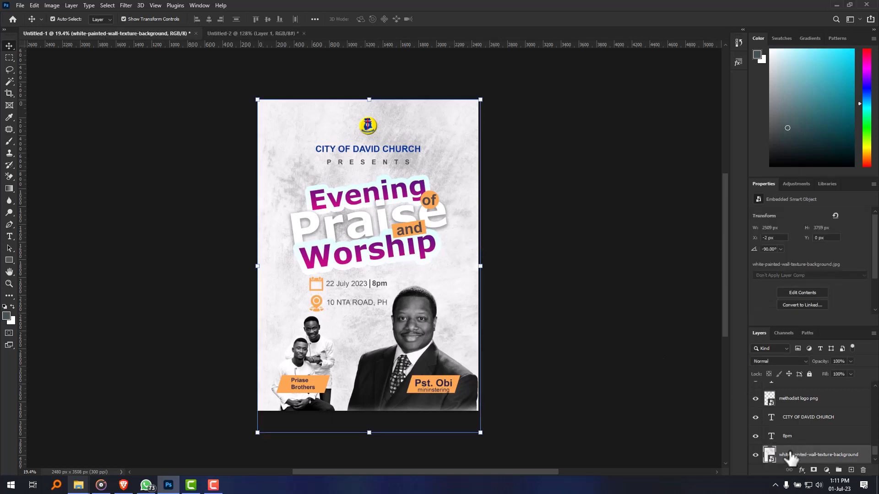
pyautogui.moveTo(77, 484)
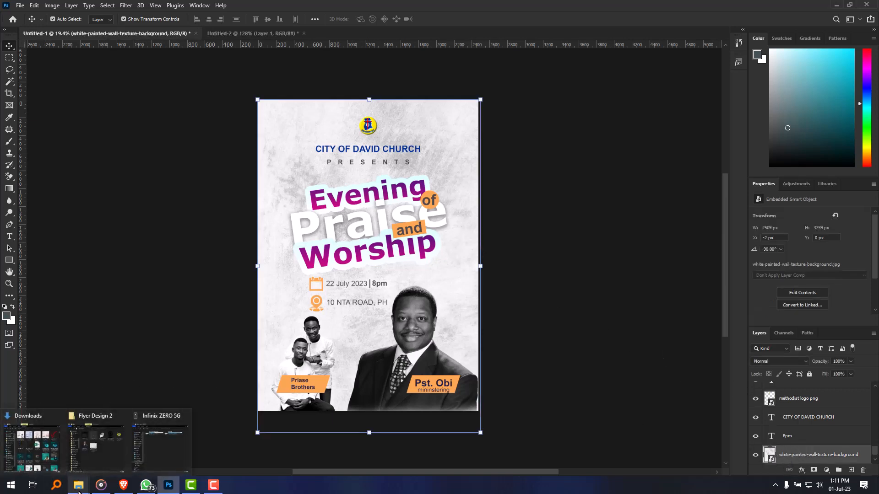
pyautogui.click(111, 457)
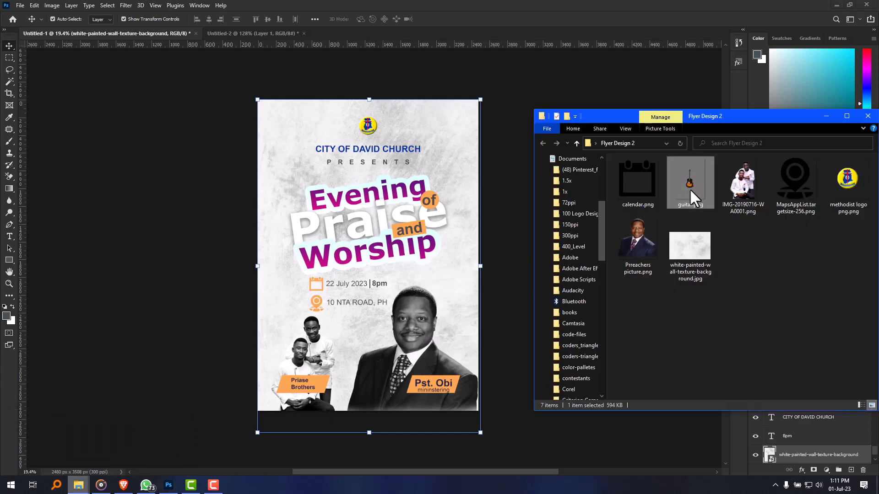
pyautogui.moveTo(689, 188); pyautogui.dragTo(440, 242)
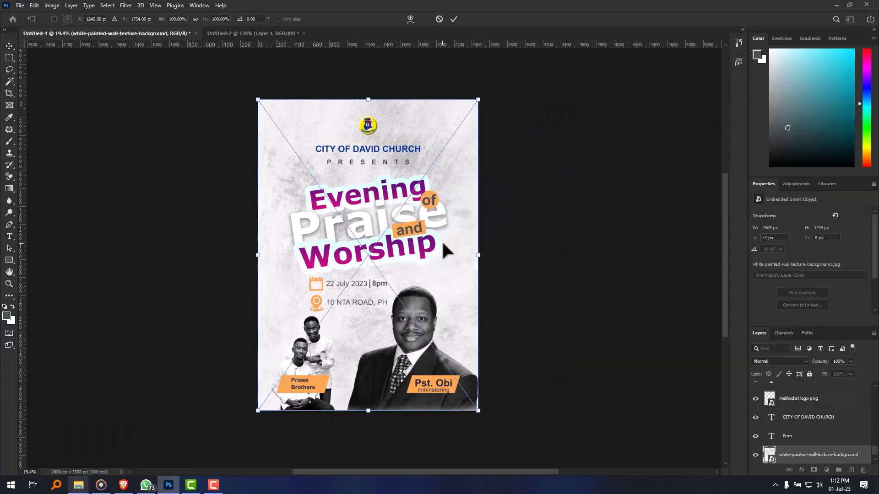
# Step: Scale the guitar to about 80%, position it behind the right end of the "Evening of Praise and Worship" title, and deselect it
pyautogui.moveTo(480, 412); pyautogui.dragTo(456, 379)
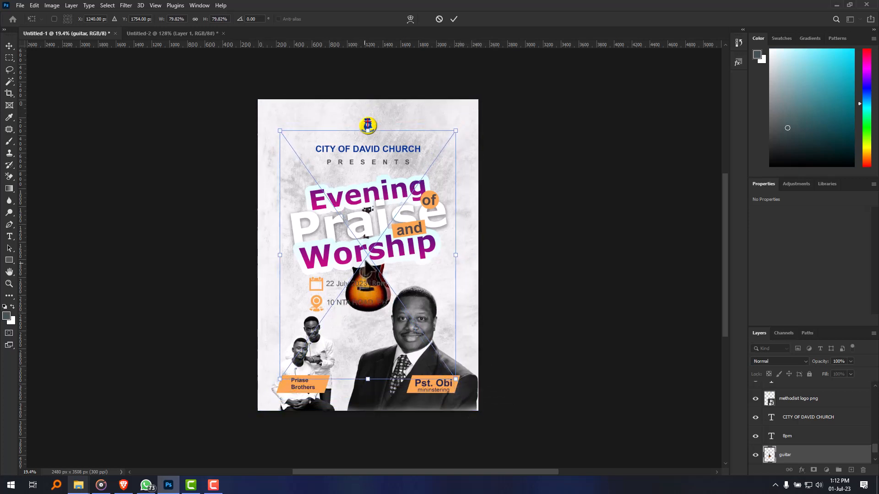
pyautogui.moveTo(378, 274); pyautogui.dragTo(441, 225)
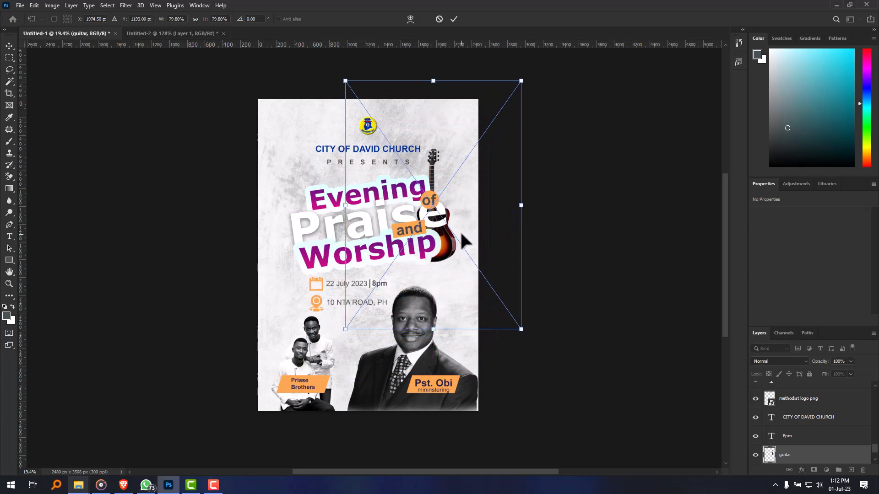
pyautogui.click(569, 221)
pyautogui.click(567, 224)
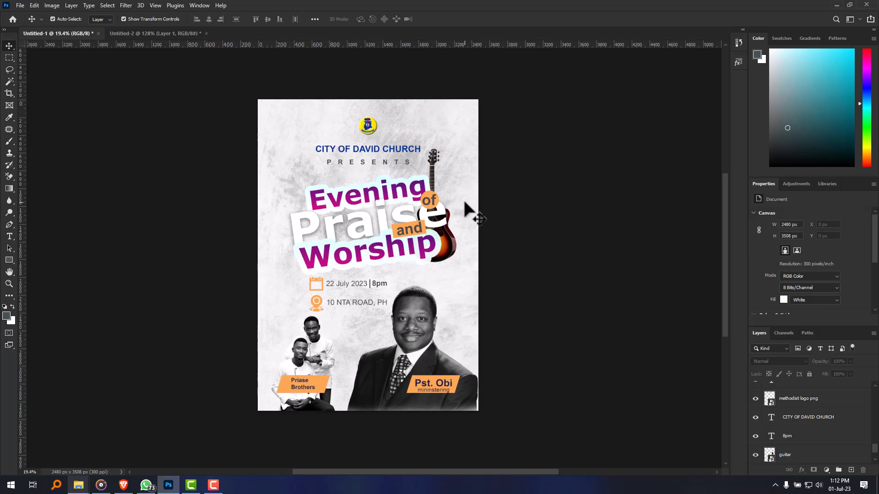
# Step: Switch to the Brave browser and search Google for "guitar" in a new tab
pyautogui.click(124, 486)
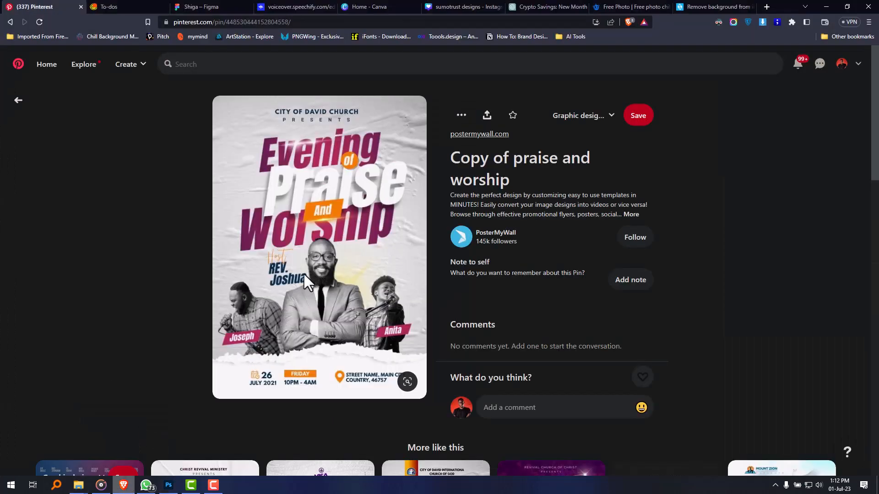
pyautogui.click(765, 8)
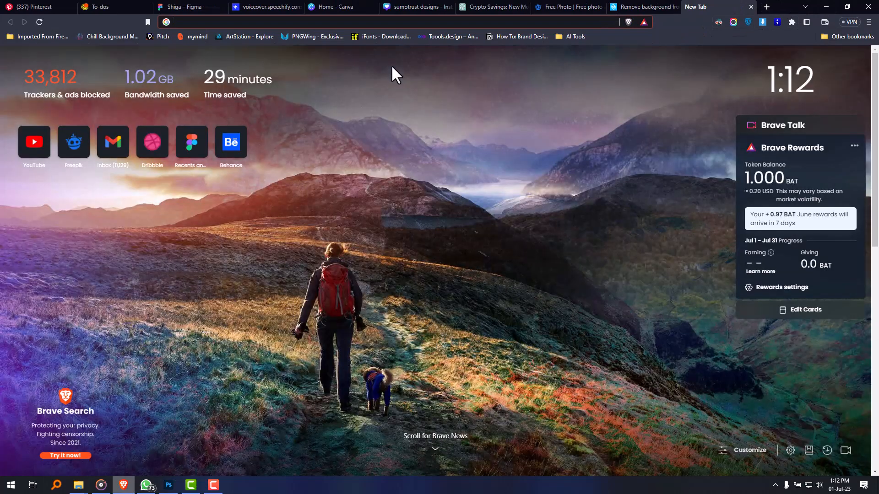
pyautogui.write('gi')
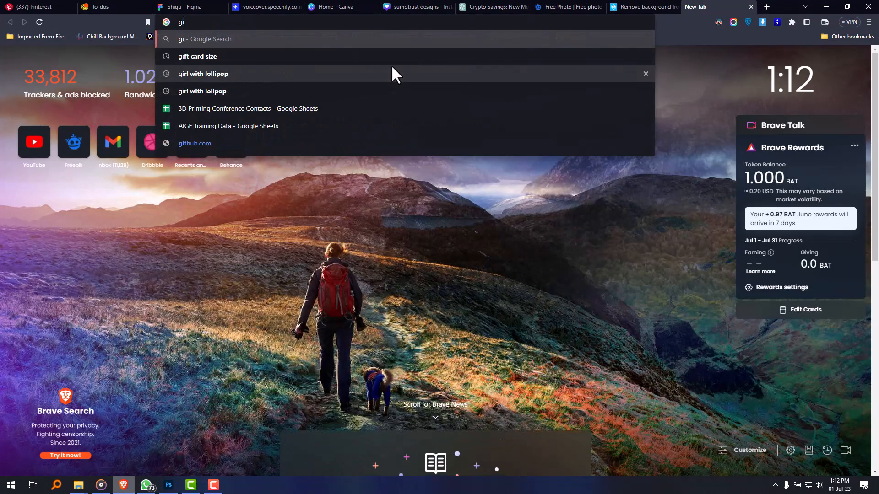
pyautogui.press('BackSpace')
pyautogui.write('uitar')
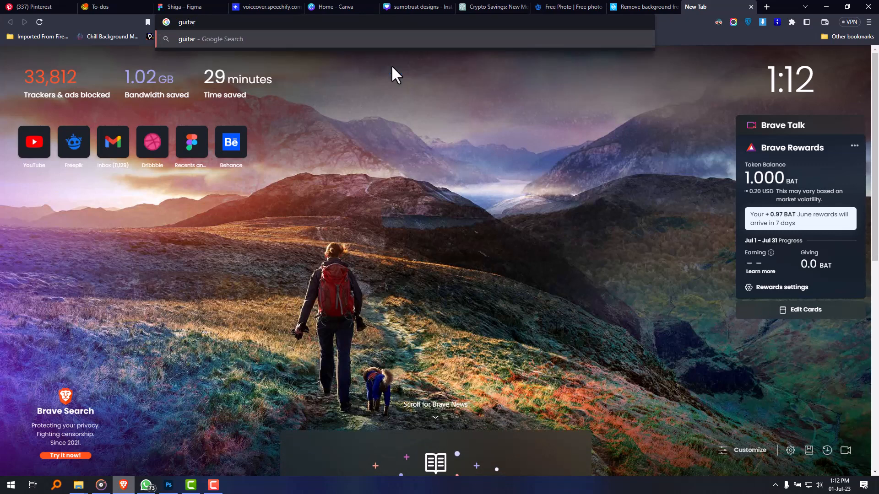
pyautogui.press('Return')
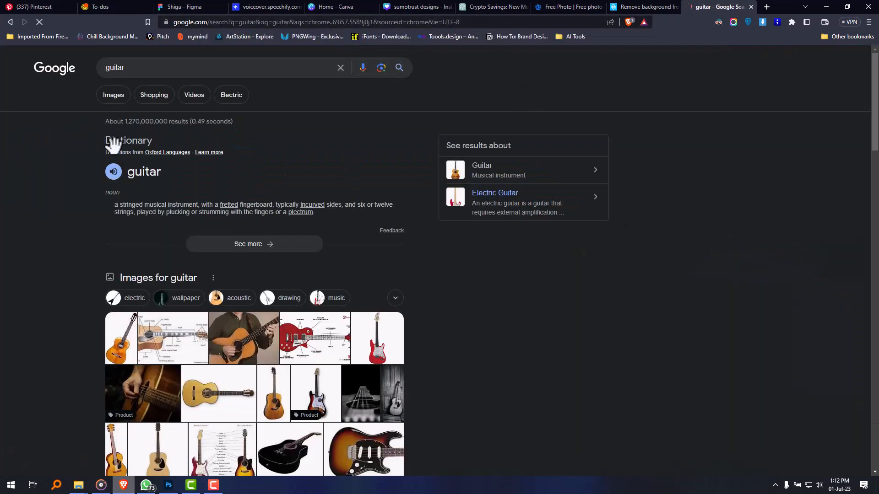
# Step: Show the image results for guitar and filter them by transparent colour
pyautogui.click(115, 96)
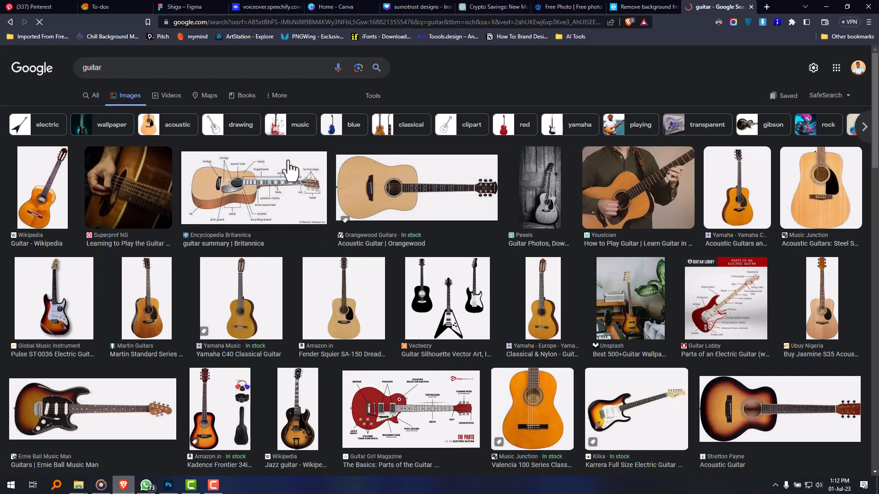
pyautogui.click(374, 97)
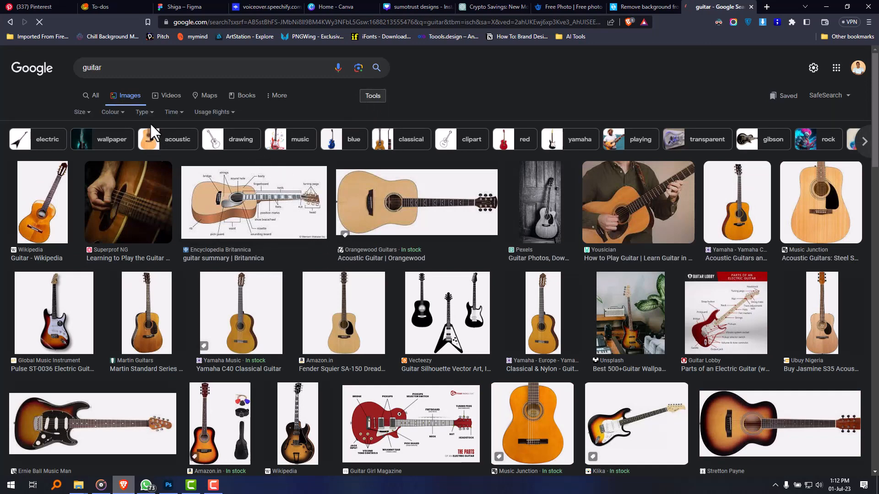
pyautogui.click(120, 115)
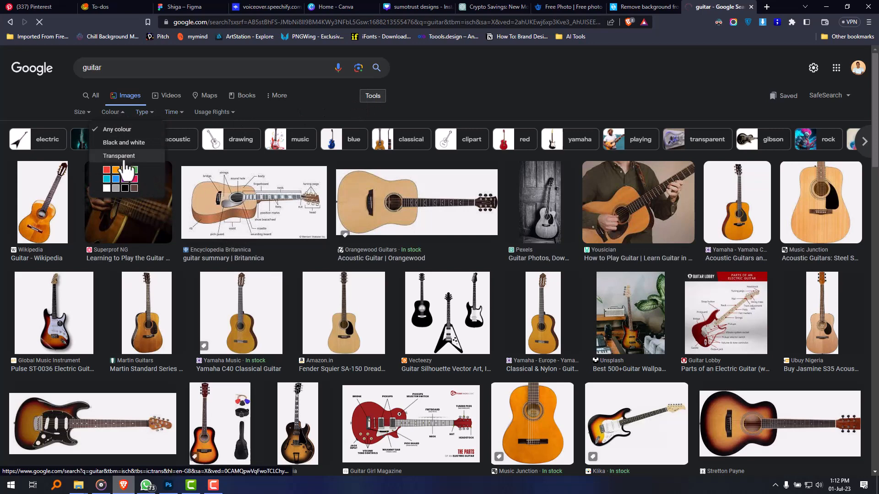
pyautogui.click(120, 156)
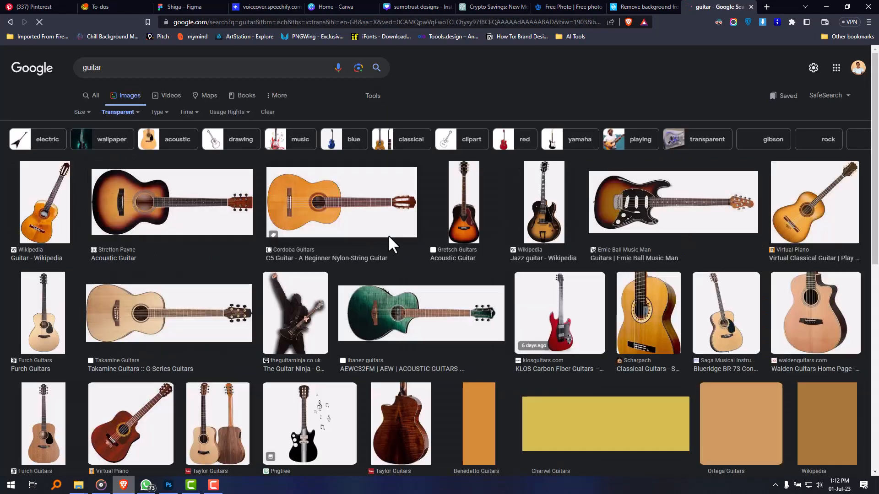
# Step: Preview the Stretton Payne acoustic guitar image, look at its image saving options, and return to Photoshop
pyautogui.click(224, 231)
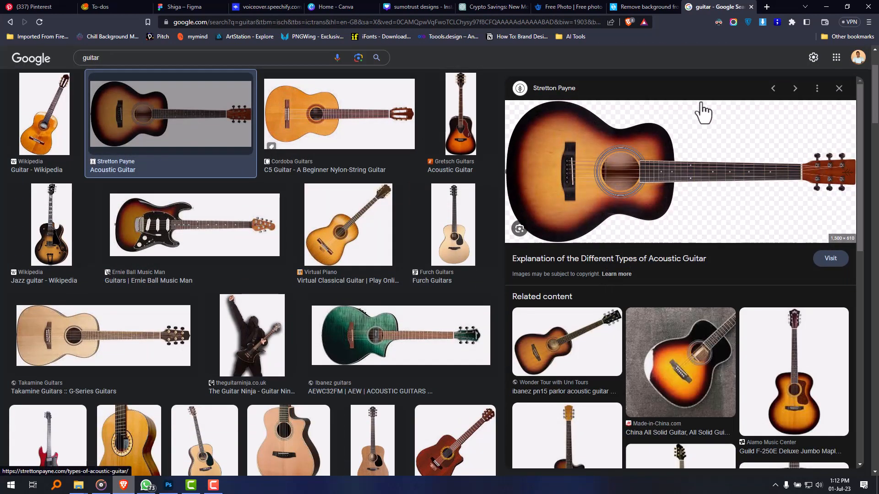
pyautogui.rightClick(756, 145)
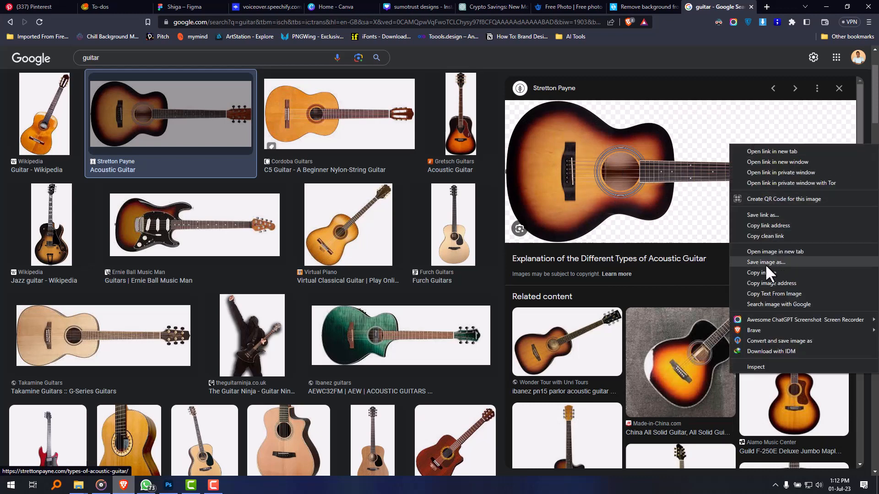
pyautogui.click(662, 55)
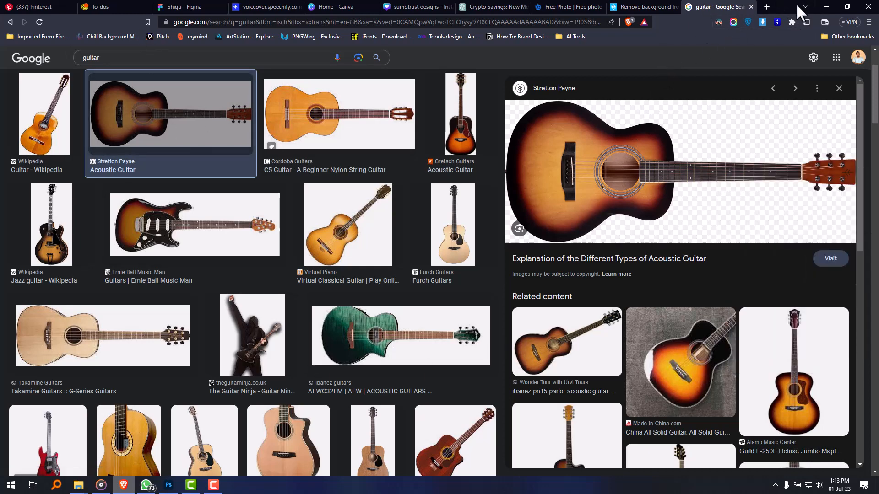
pyautogui.click(822, 7)
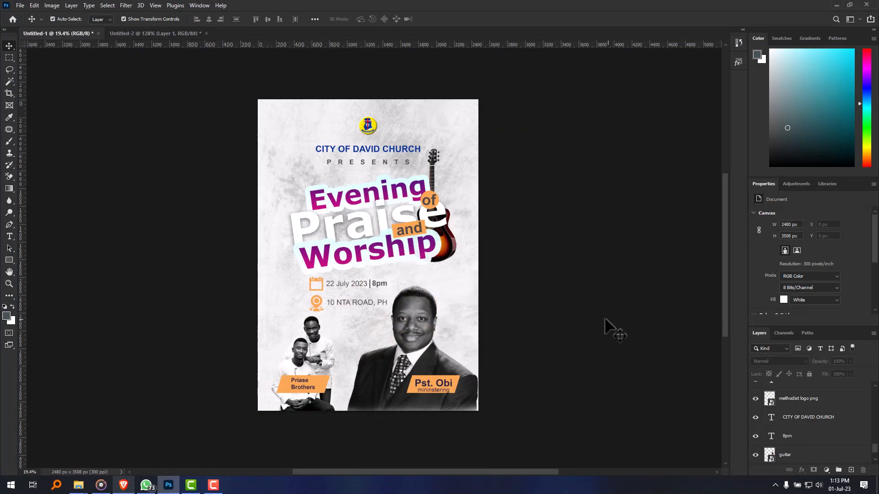
pyautogui.hotkey('ctrl', 'n')
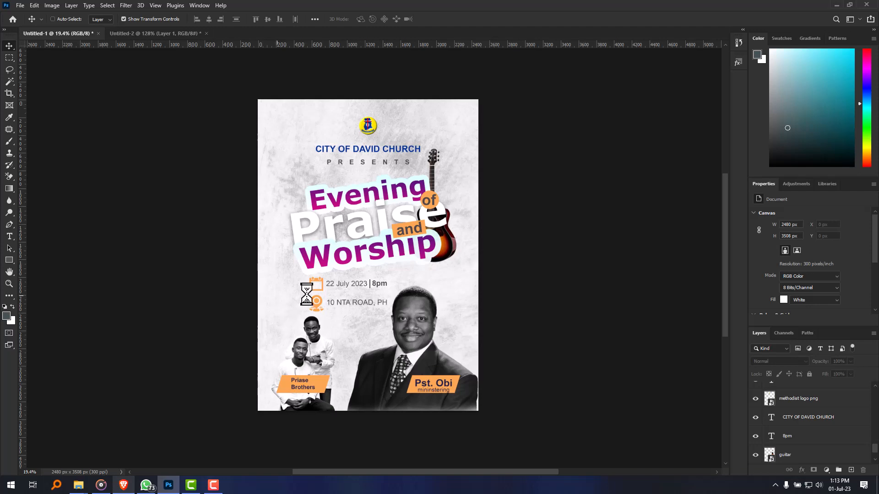
pyautogui.hotkey('ctrl', 's')
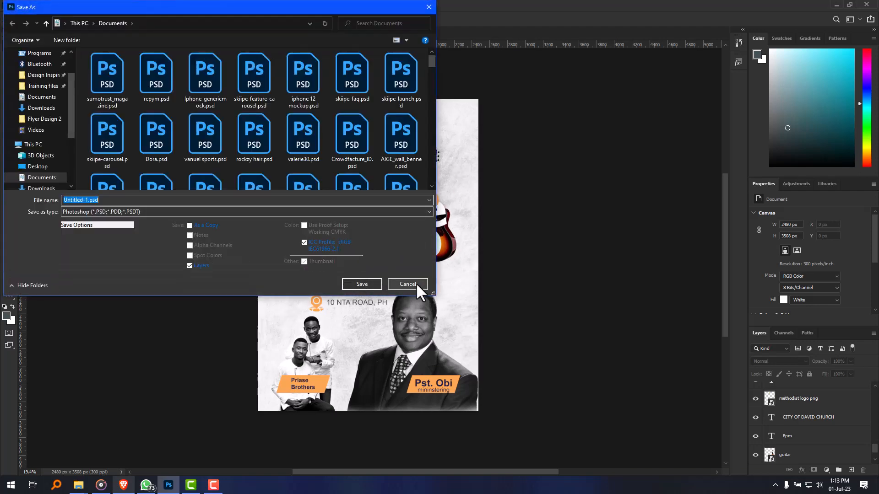
pyautogui.click(417, 285)
# Step: Export the flyer as a JPG at 100% quality, overwriting the existing worship flyer.jpg in Documents
pyautogui.click(20, 5)
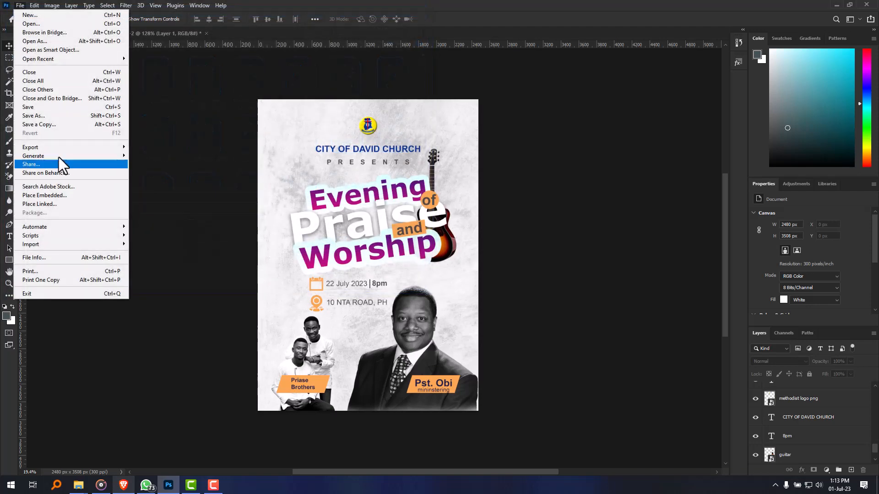
pyautogui.moveTo(97, 147)
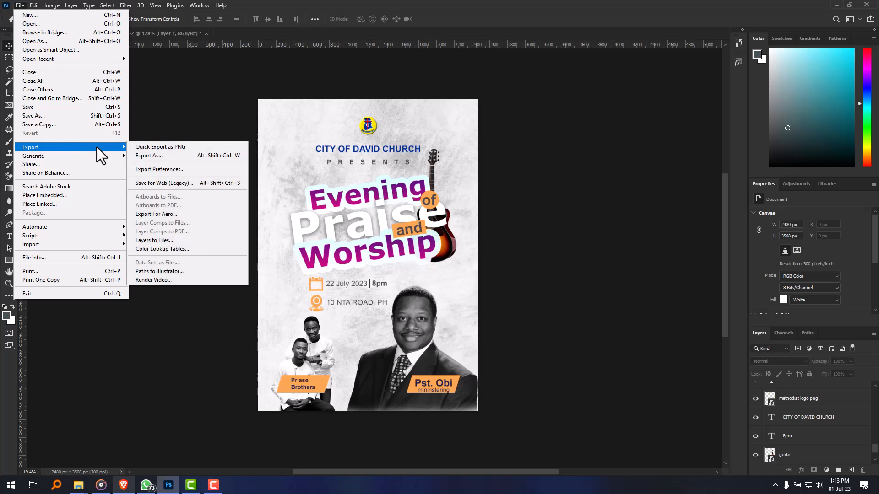
pyautogui.click(171, 156)
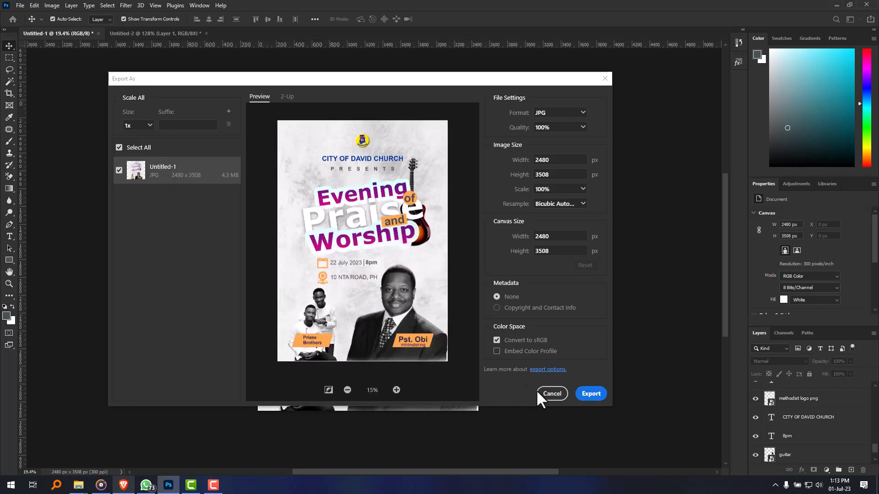
pyautogui.click(588, 393)
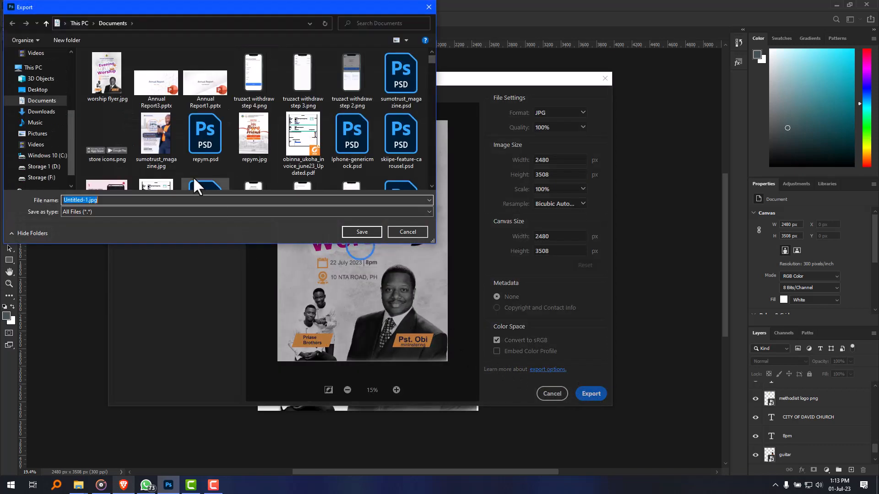
pyautogui.click(104, 86)
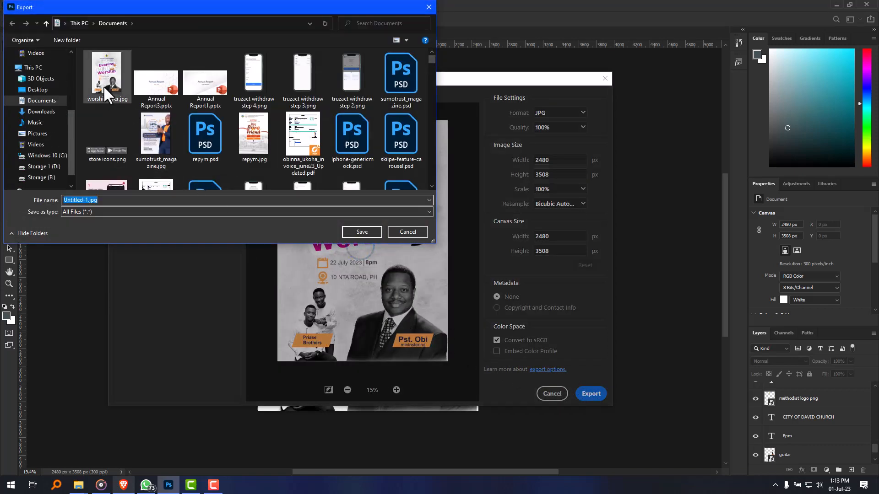
pyautogui.click(360, 233)
pyautogui.click(456, 242)
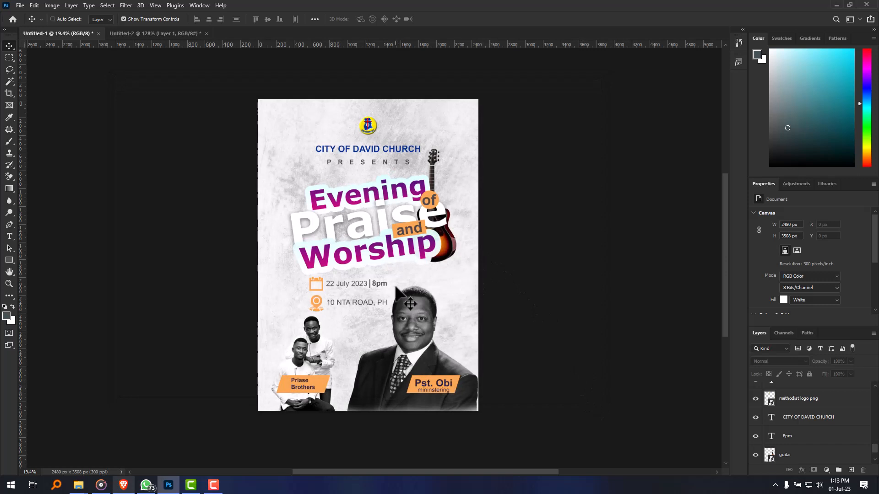
# Step: Review the flyer against the Pinterest reference in Brave, view the Church Program Flyer pin from the Graphic design flyer board, and return to Photoshop
pyautogui.scroll(1, 396, 293)
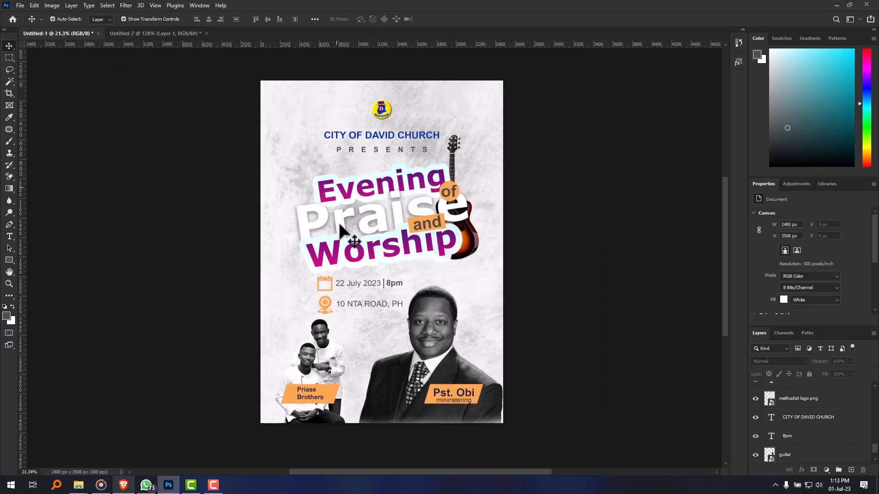
pyautogui.click(123, 487)
pyautogui.click(35, 7)
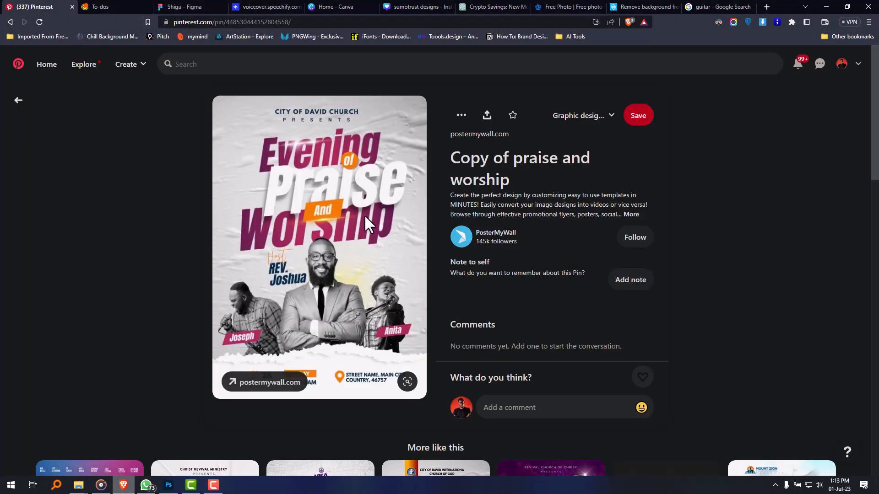
pyautogui.click(14, 101)
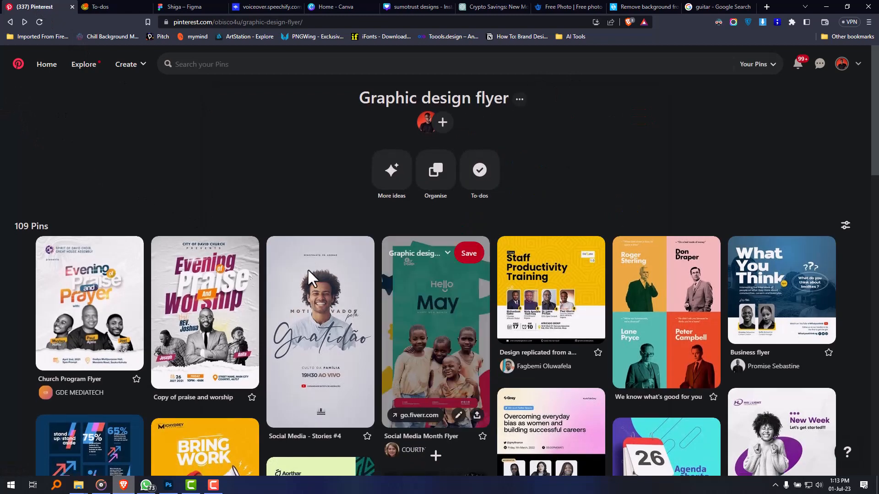
pyautogui.scroll(-2, 84, 222)
pyautogui.click(103, 223)
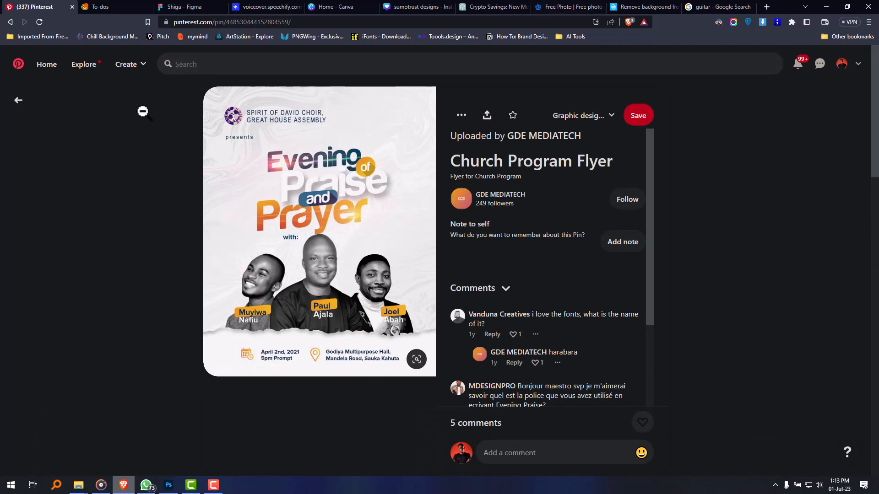
pyautogui.click(826, 7)
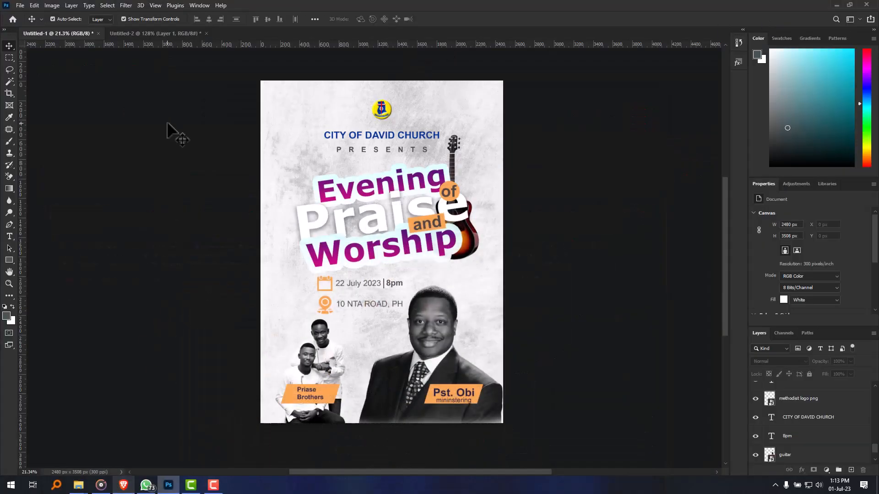